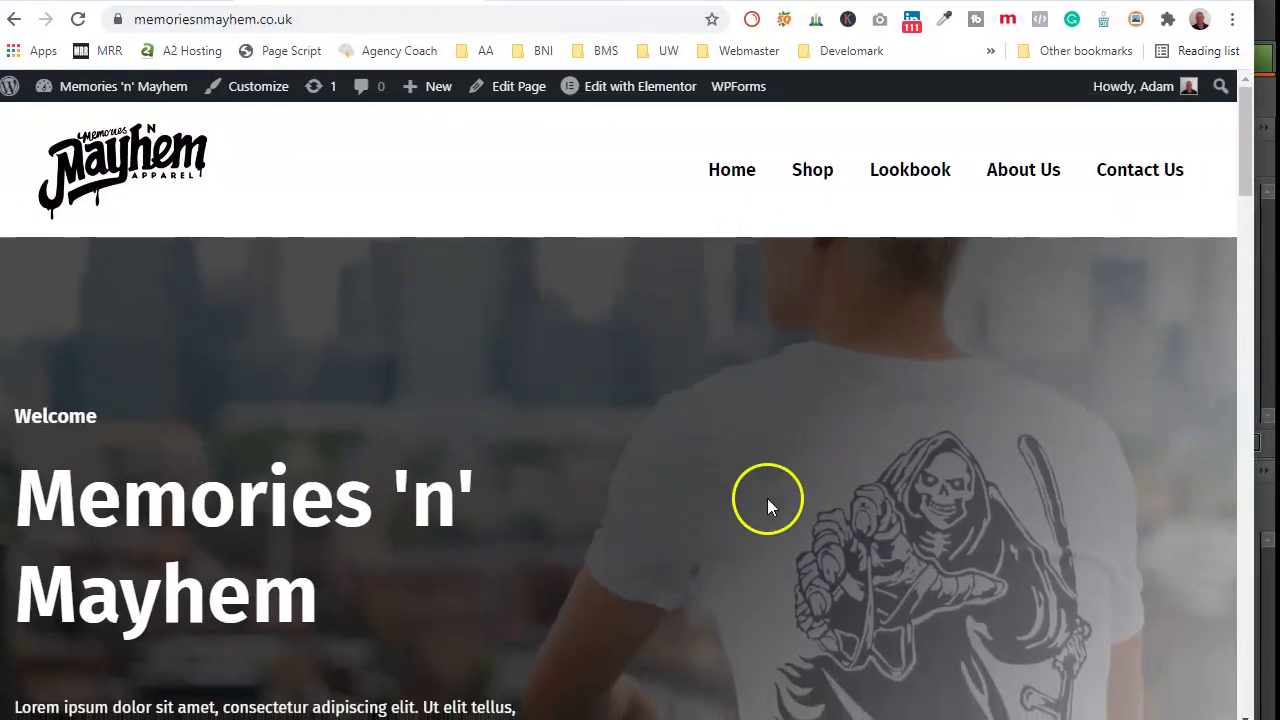
Step: Scroll down through the current site page and back up
scroll(364, 470, "down", 2)
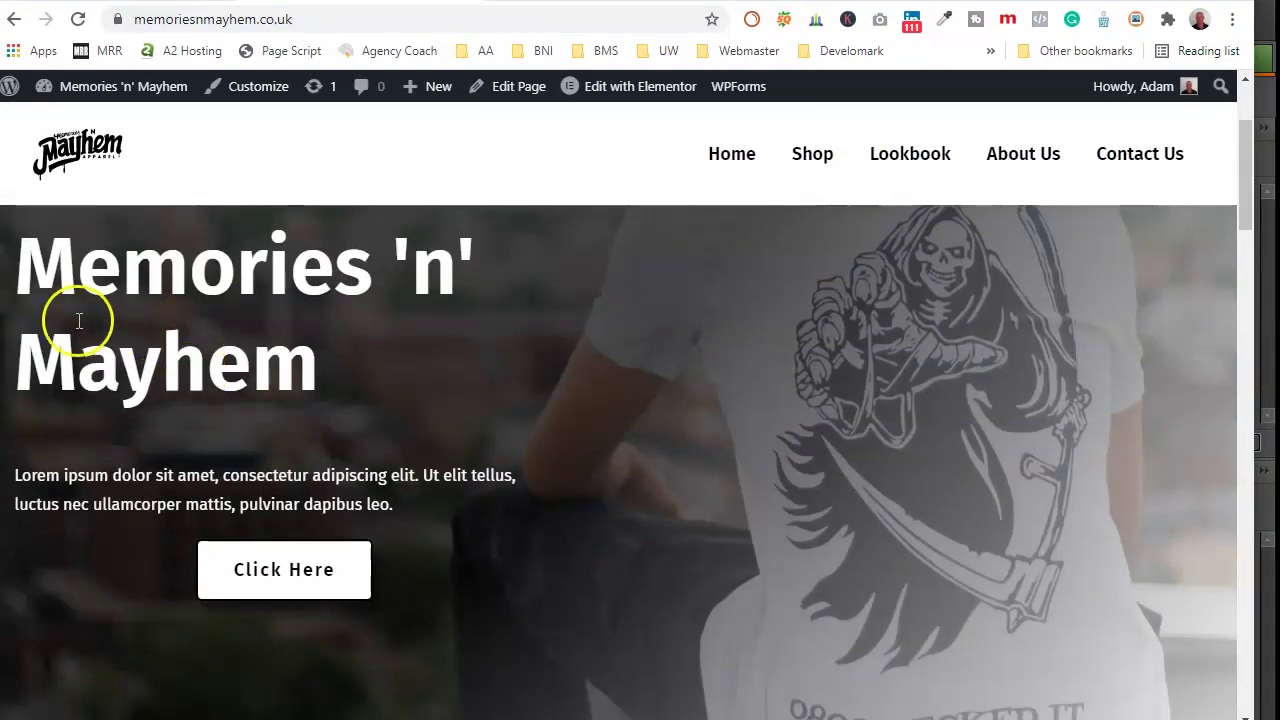
scroll(401, 416, "down", 8)
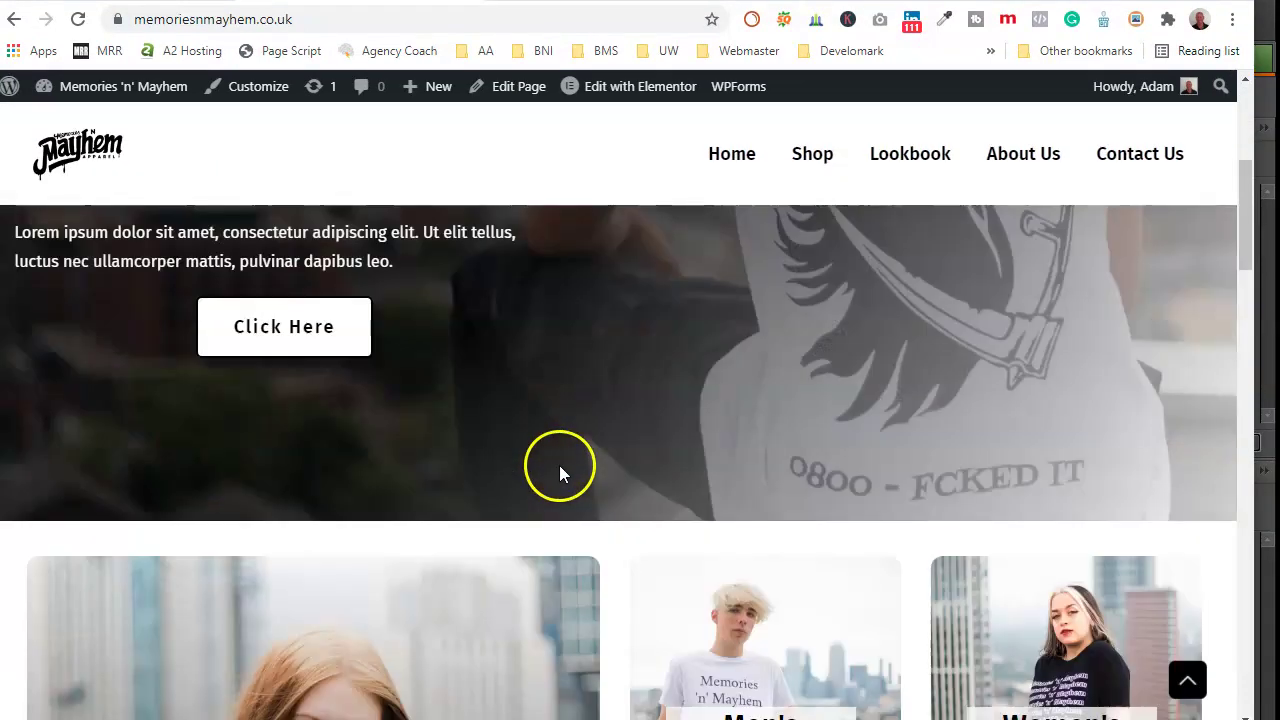
scroll(540, 445, "down", 2)
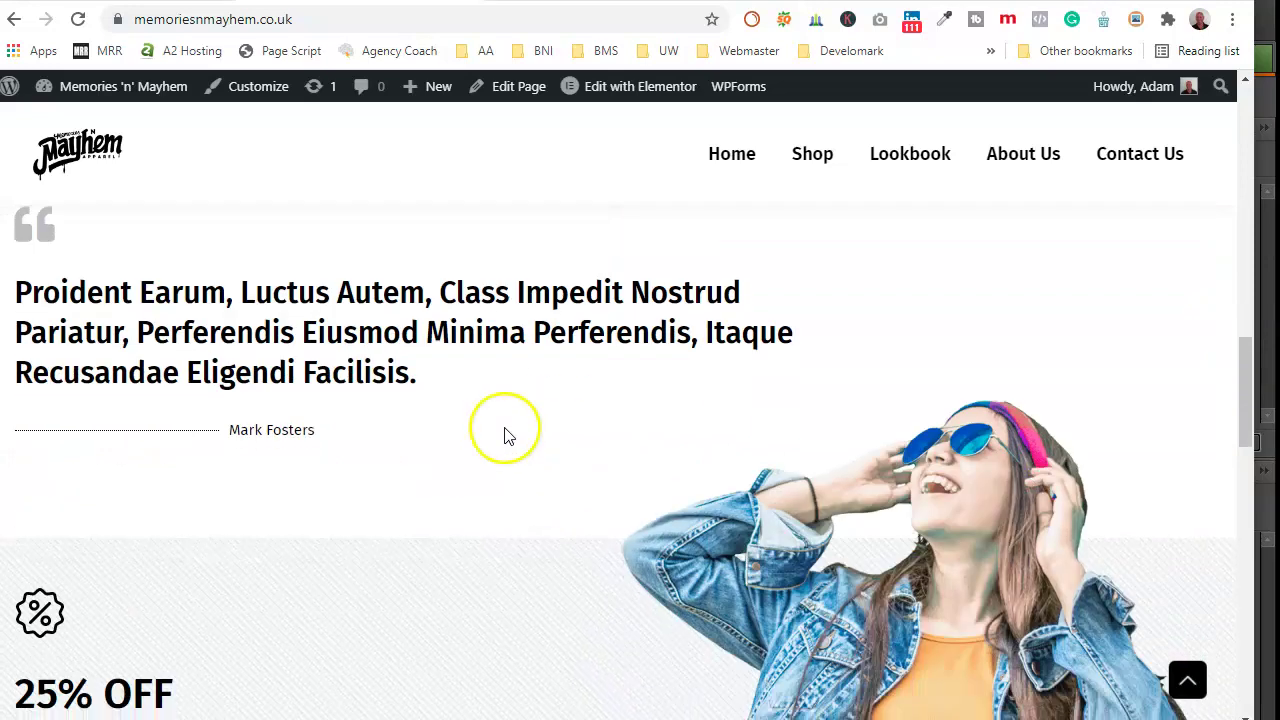
scroll(560, 380, "down", 2)
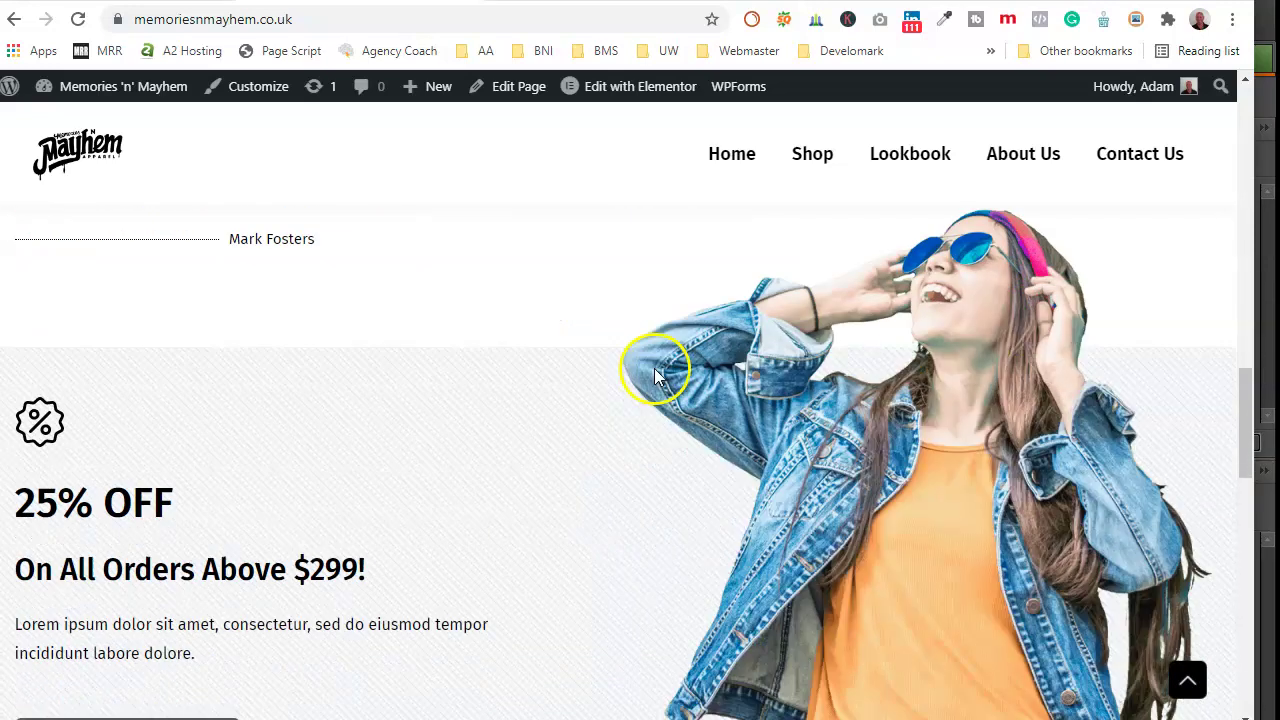
scroll(590, 460, "down", 2)
scroll(608, 441, "down", 12)
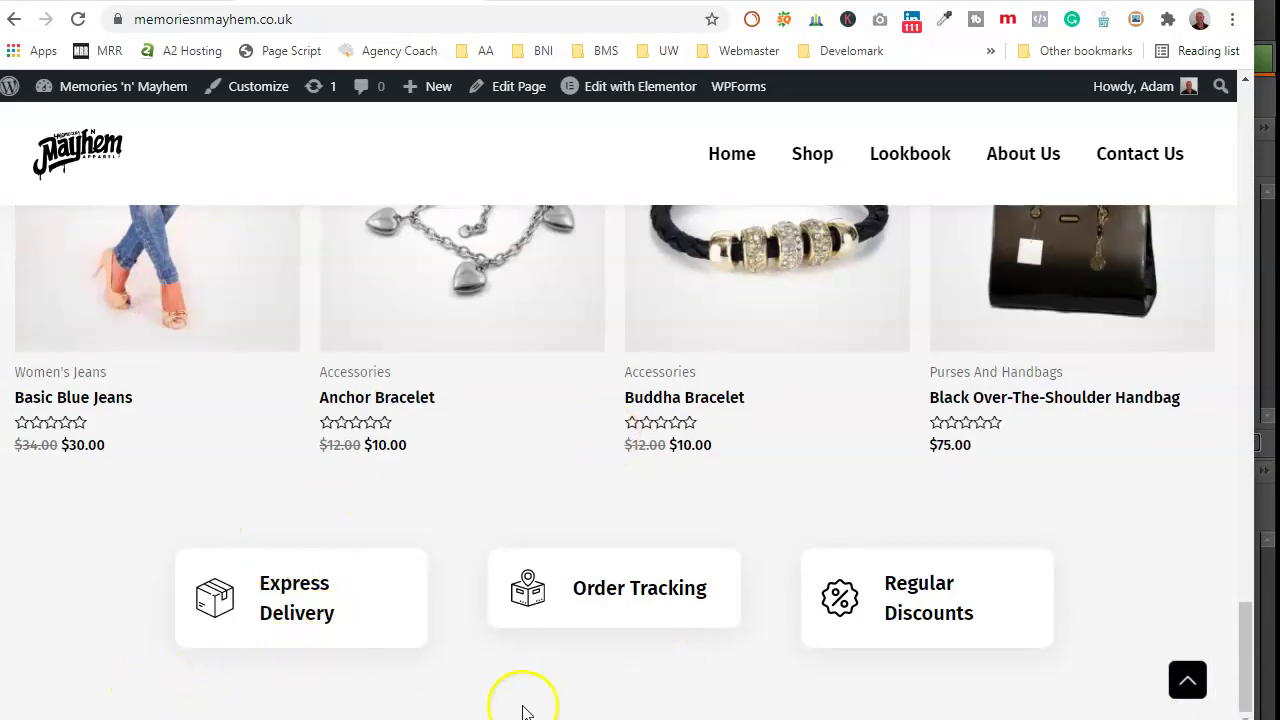
scroll(697, 523, "up", 10)
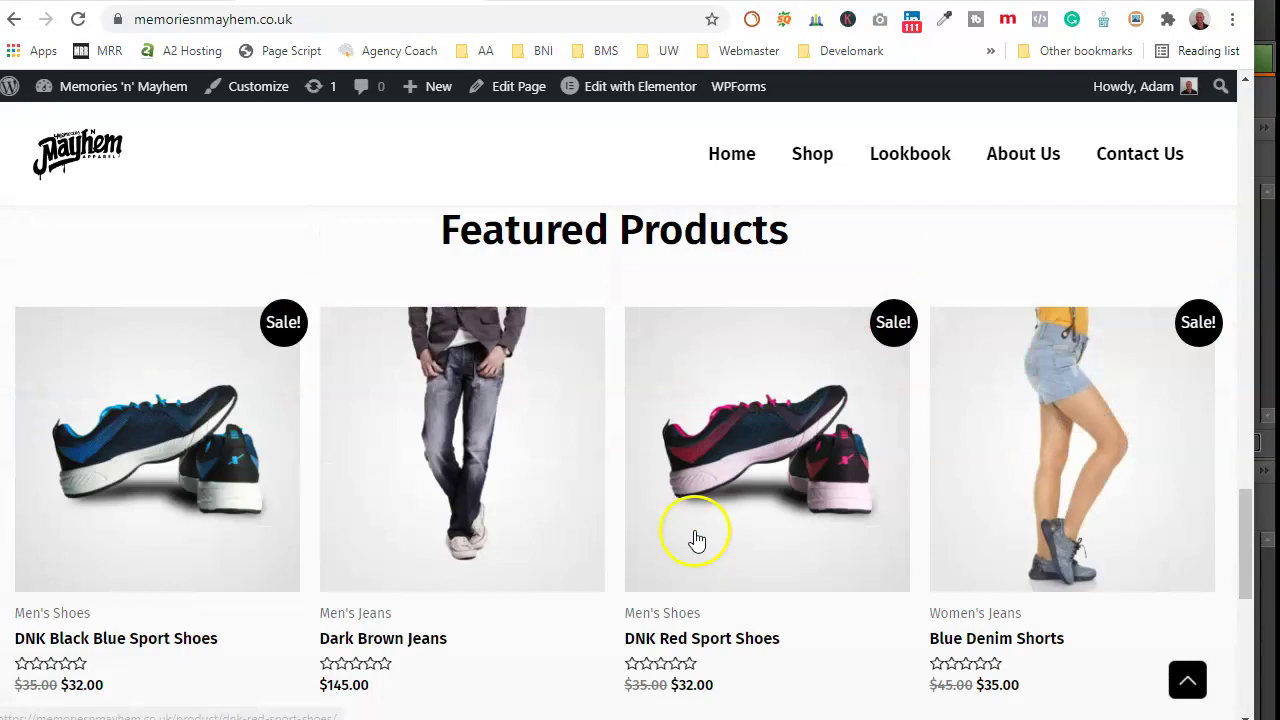
scroll(661, 527, "up", 10)
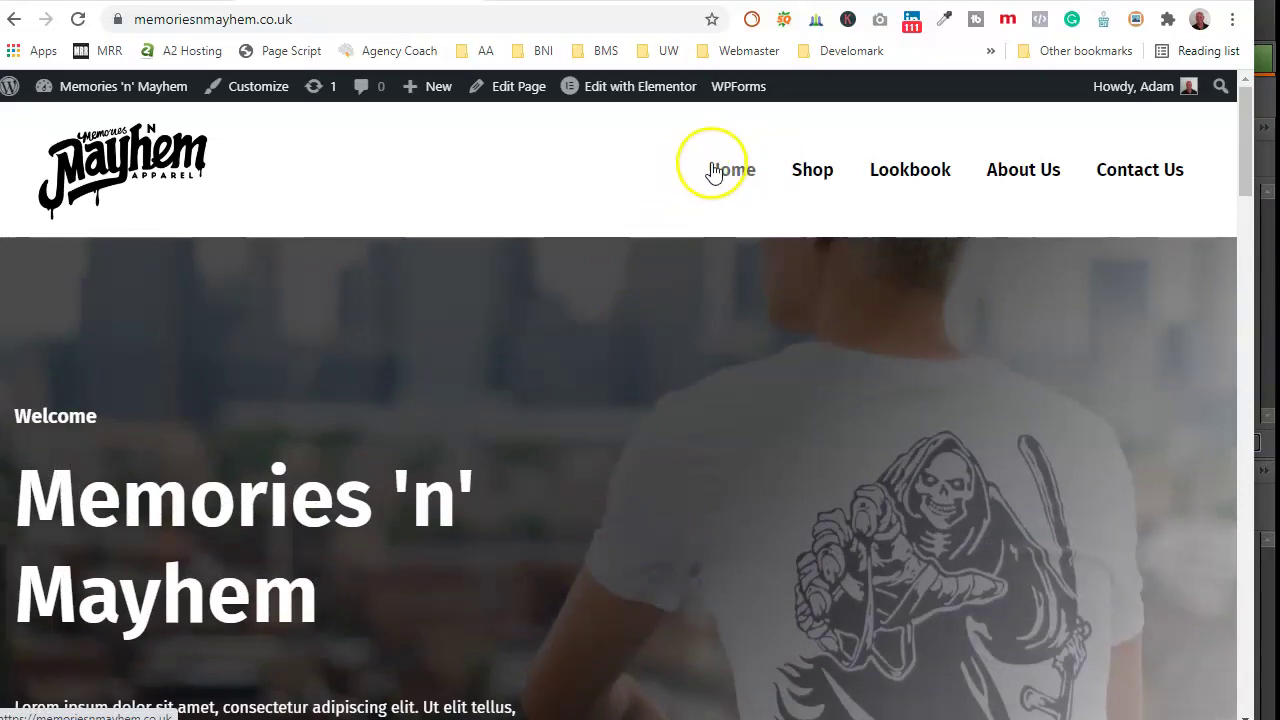
Step: Go to the Contact Us page and review its contact form, Quick Links and Latest Collections sidebar
left_click(1128, 176)
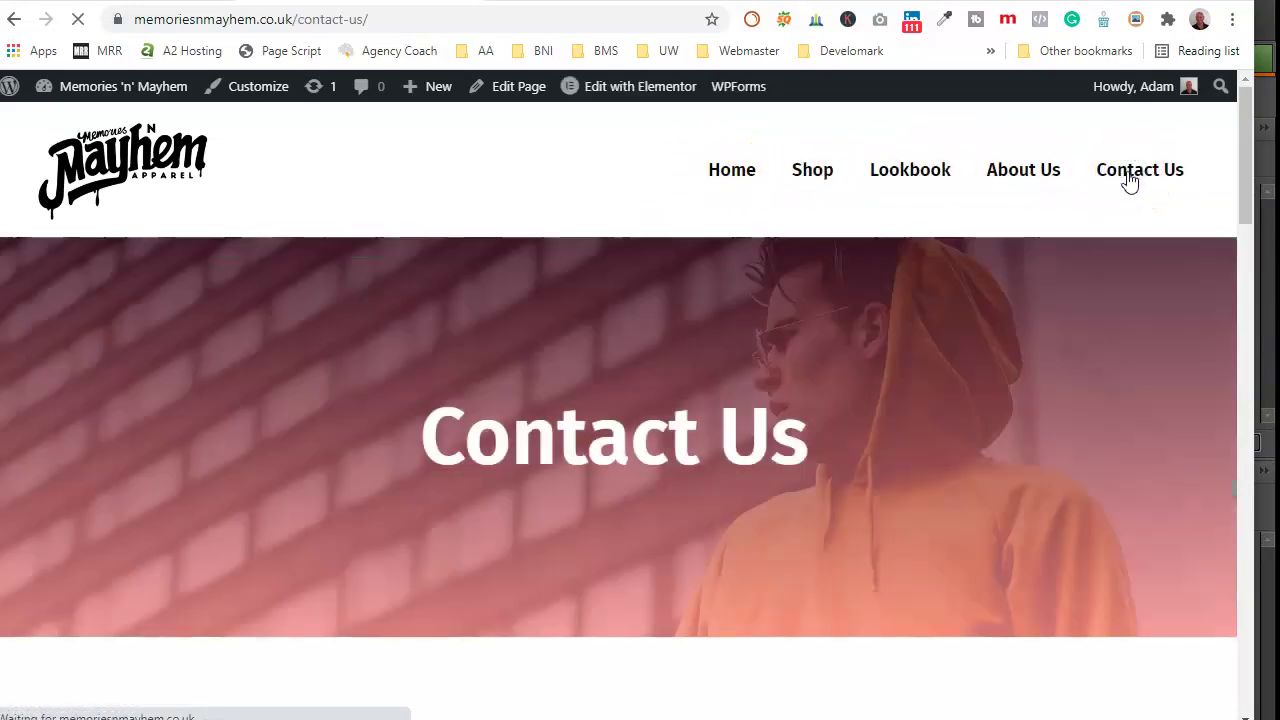
scroll(783, 450, "down", 5)
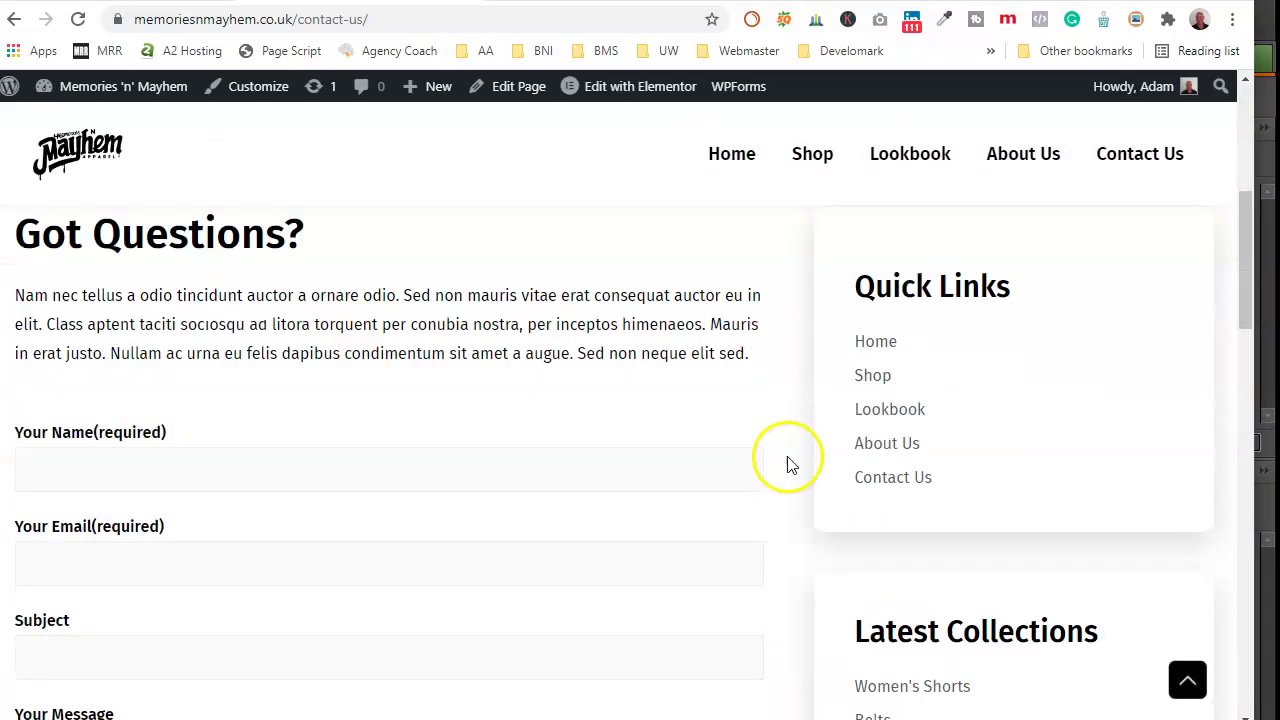
scroll(800, 409, "up", 2)
scroll(803, 409, "down", 6)
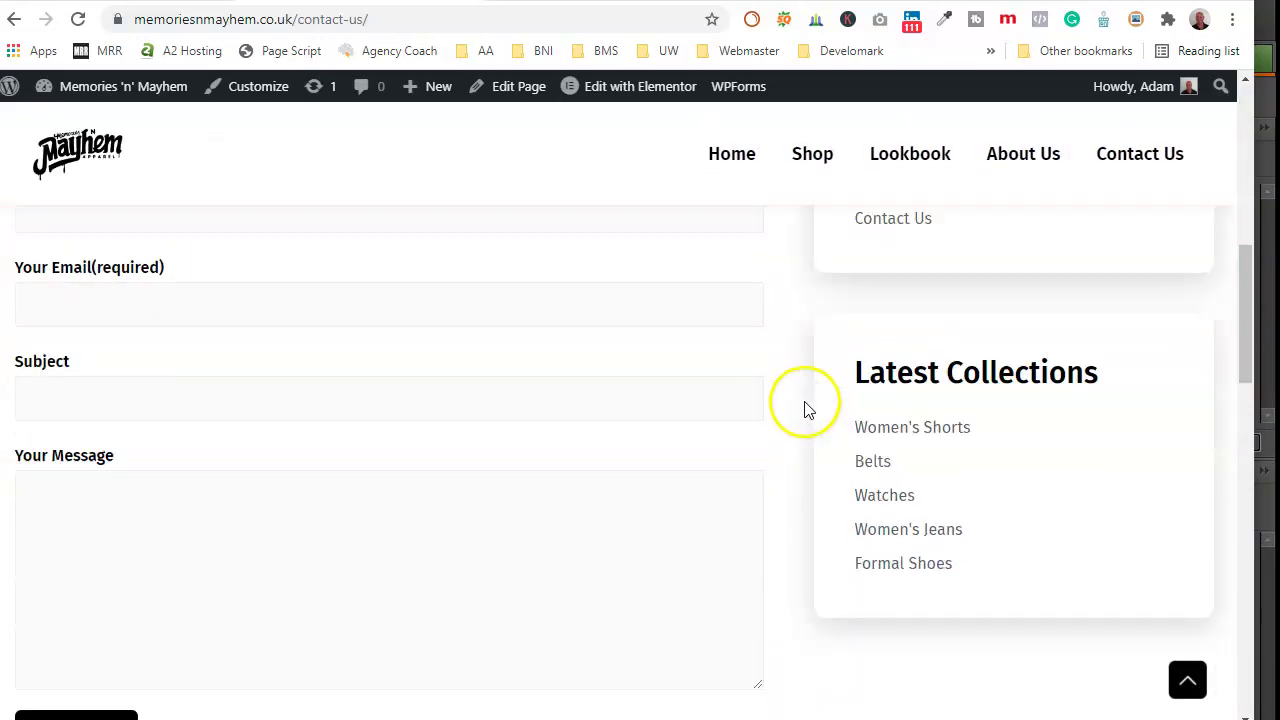
scroll(993, 355, "up", 6)
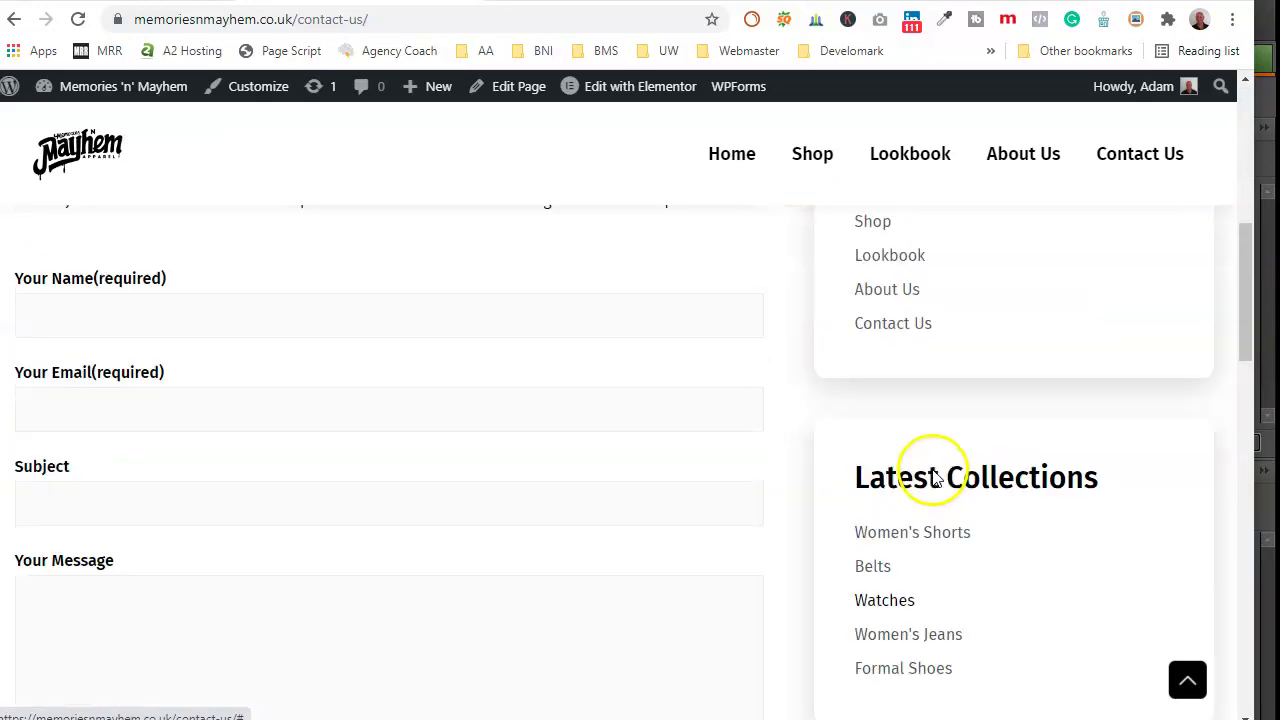
scroll(945, 638, "down", 2)
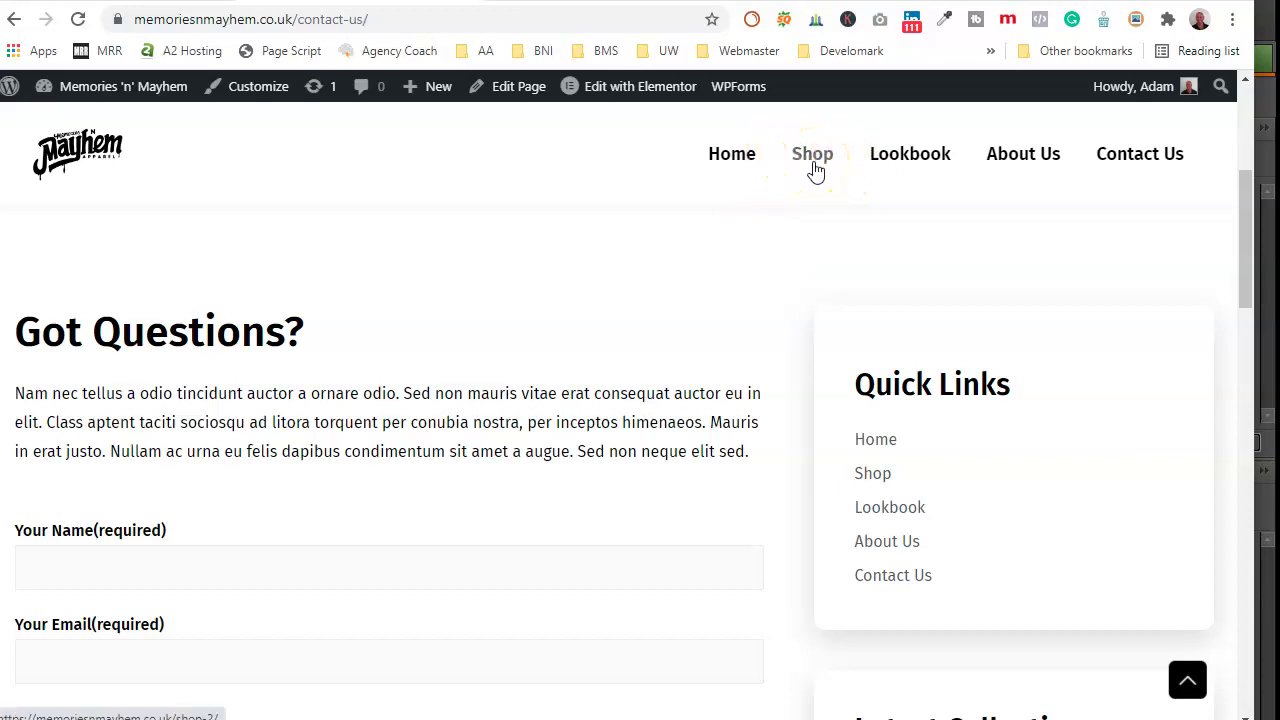
scroll(700, 345, "down", 4)
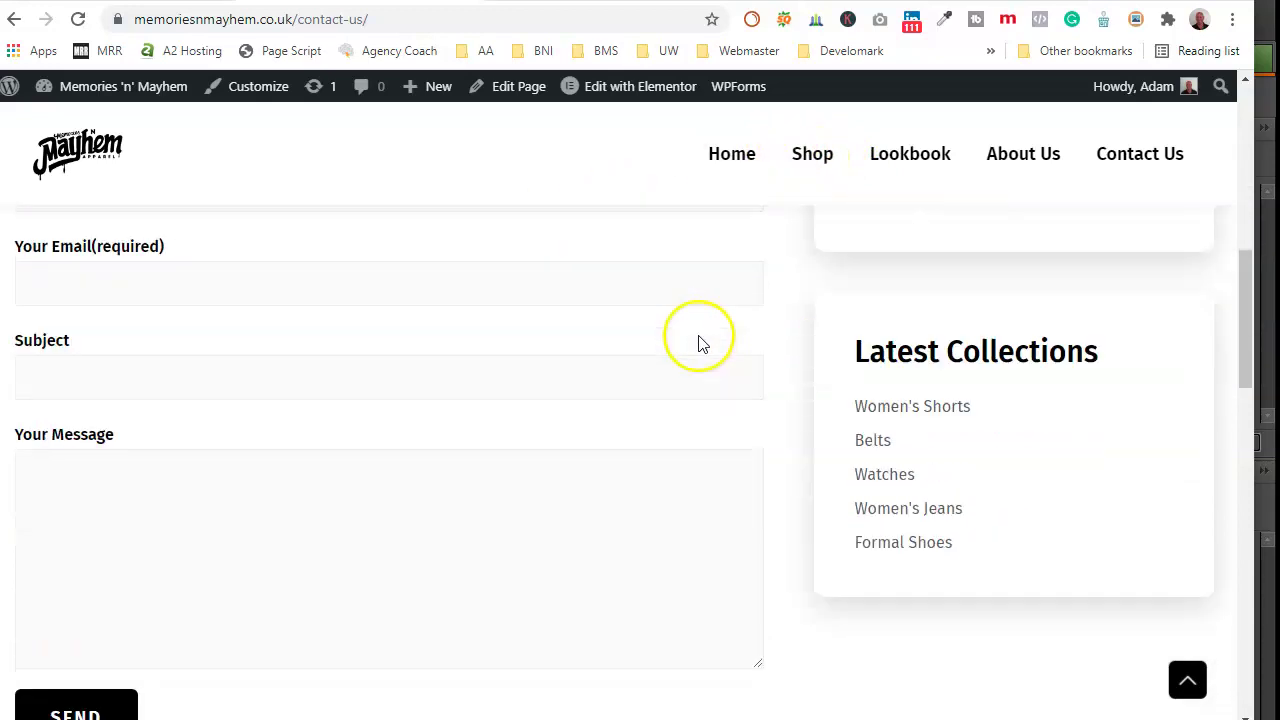
scroll(700, 340, "down", 3)
scroll(837, 290, "up", 4)
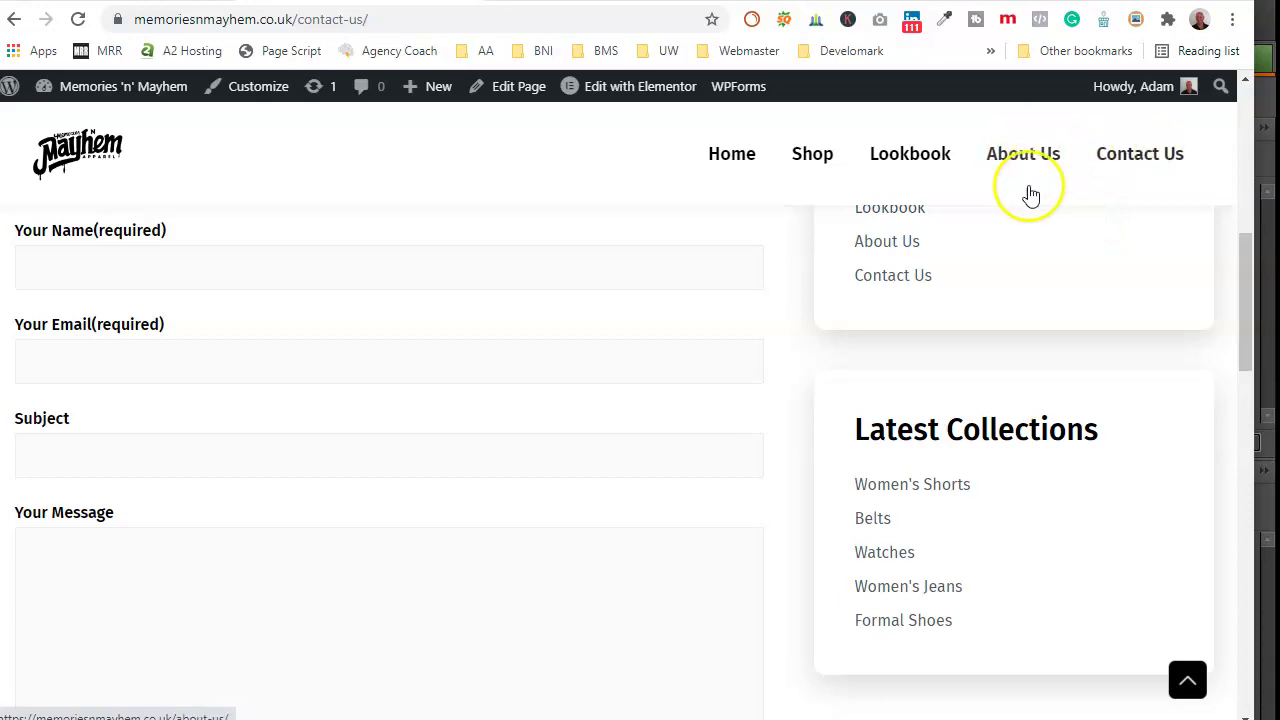
scroll(555, 440, "up", 5)
scroll(548, 441, "up", 2)
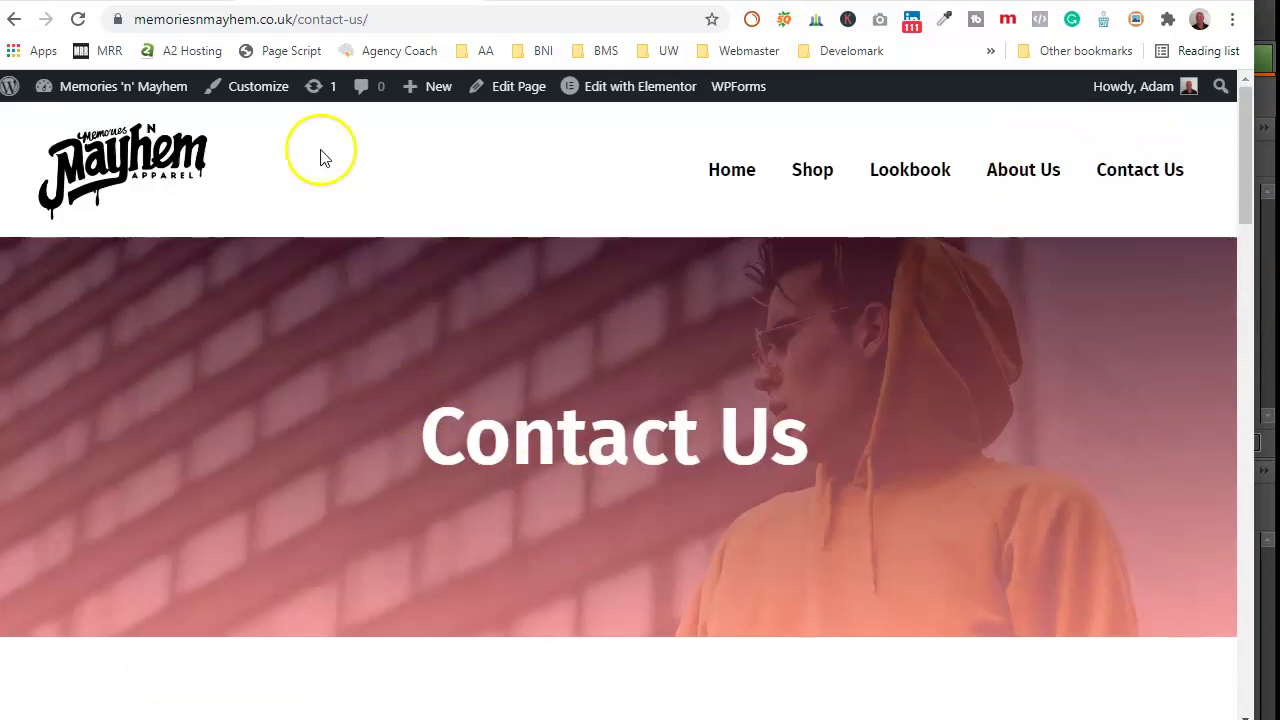
Step: From the admin dashboard's All Pages list, launch the Contact Us page with Elementor
left_click(112, 2)
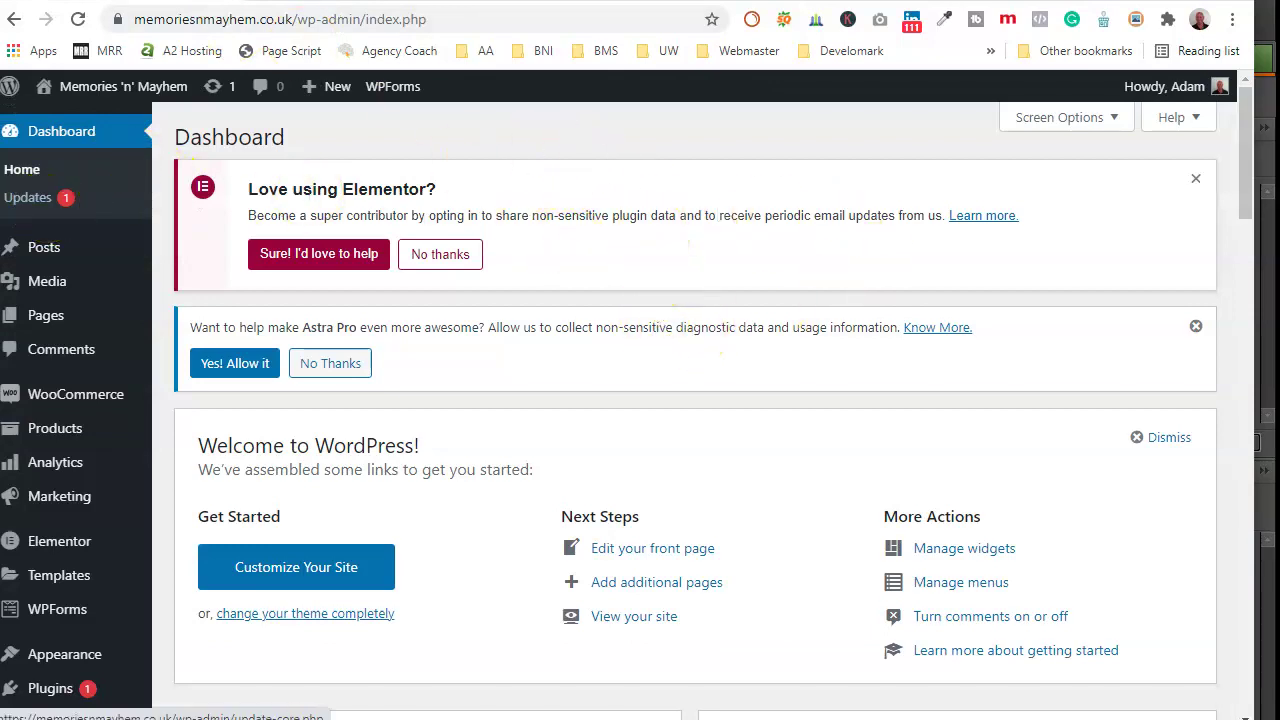
mouse_move(48, 322)
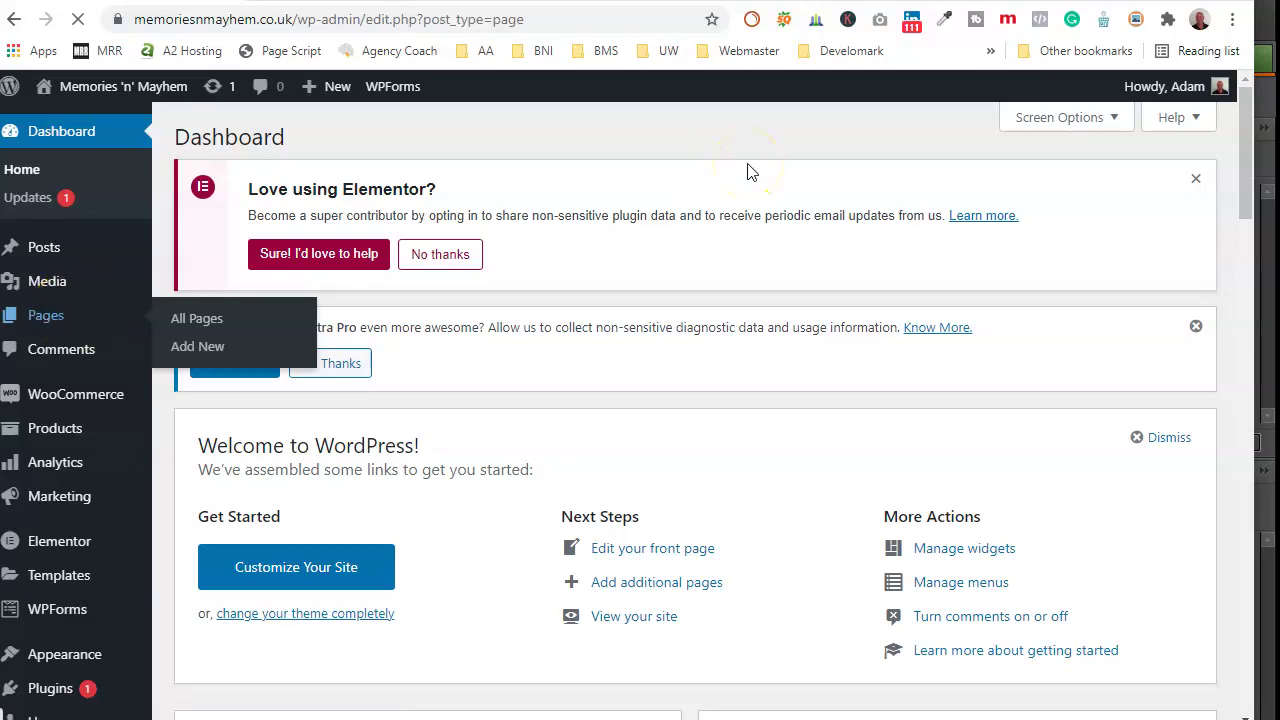
scroll(520, 457, "down", 3)
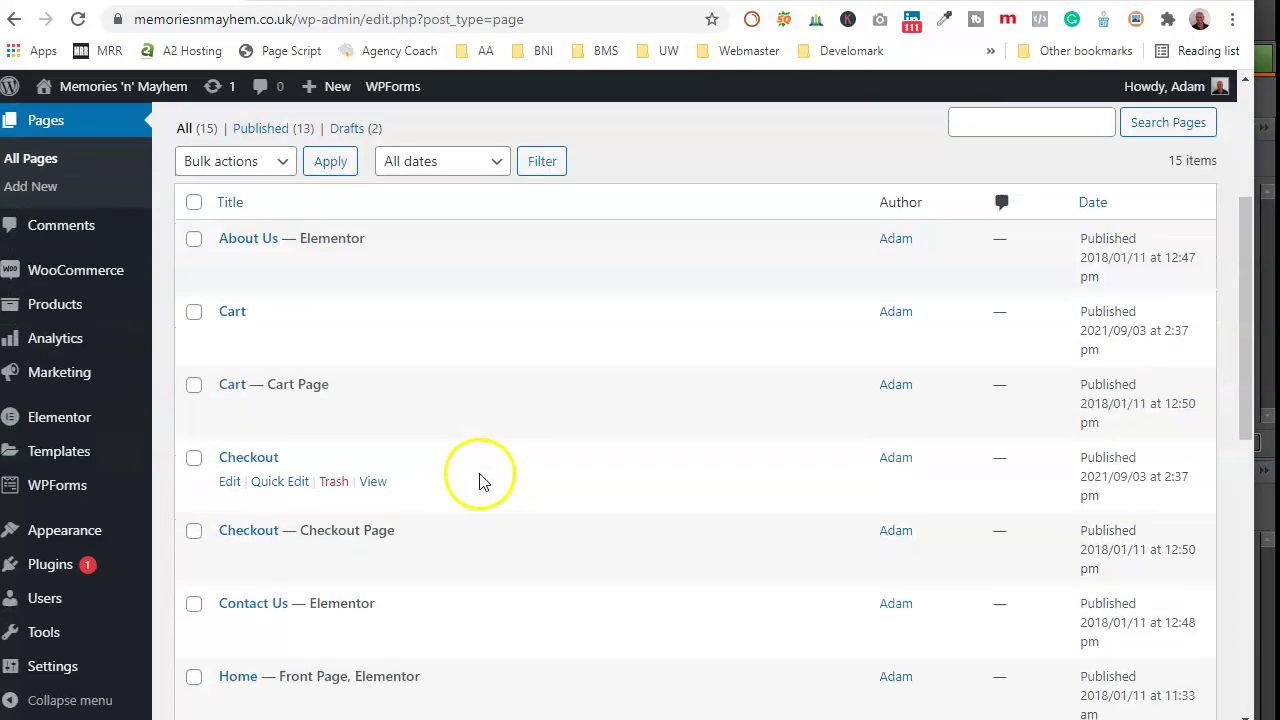
scroll(400, 481, "down", 1)
scroll(277, 460, "down", 1)
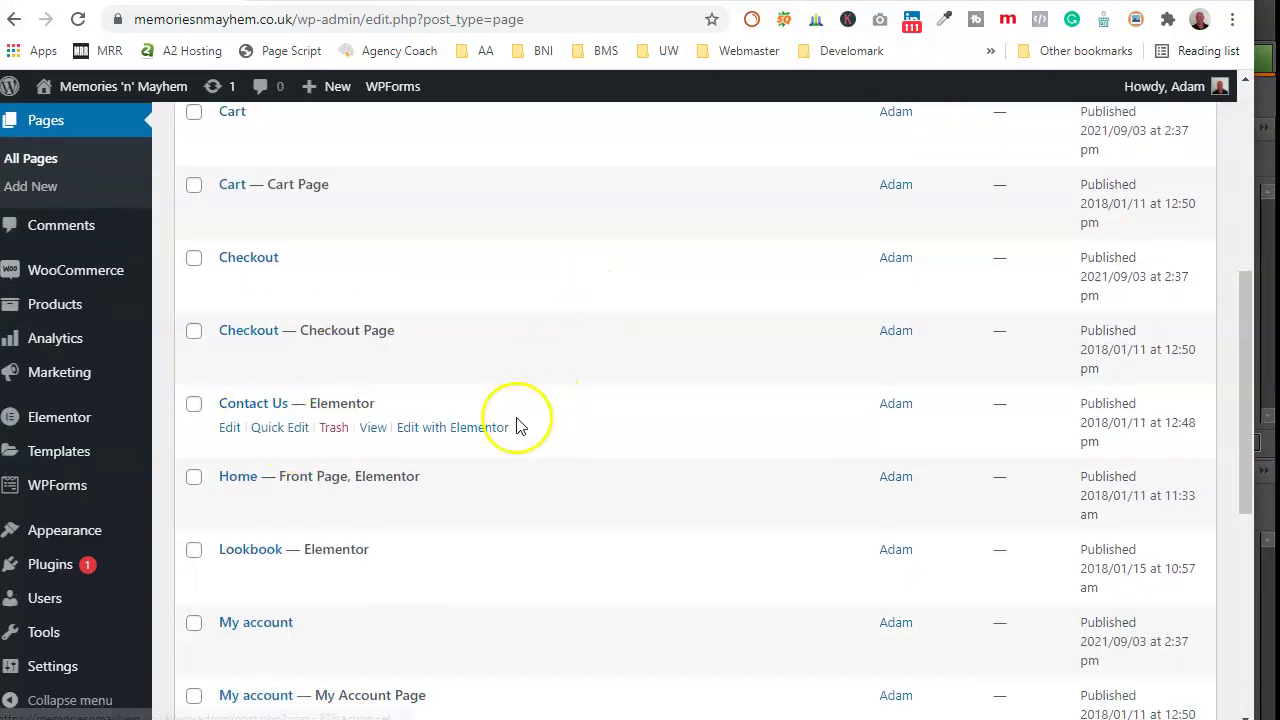
left_click(447, 430)
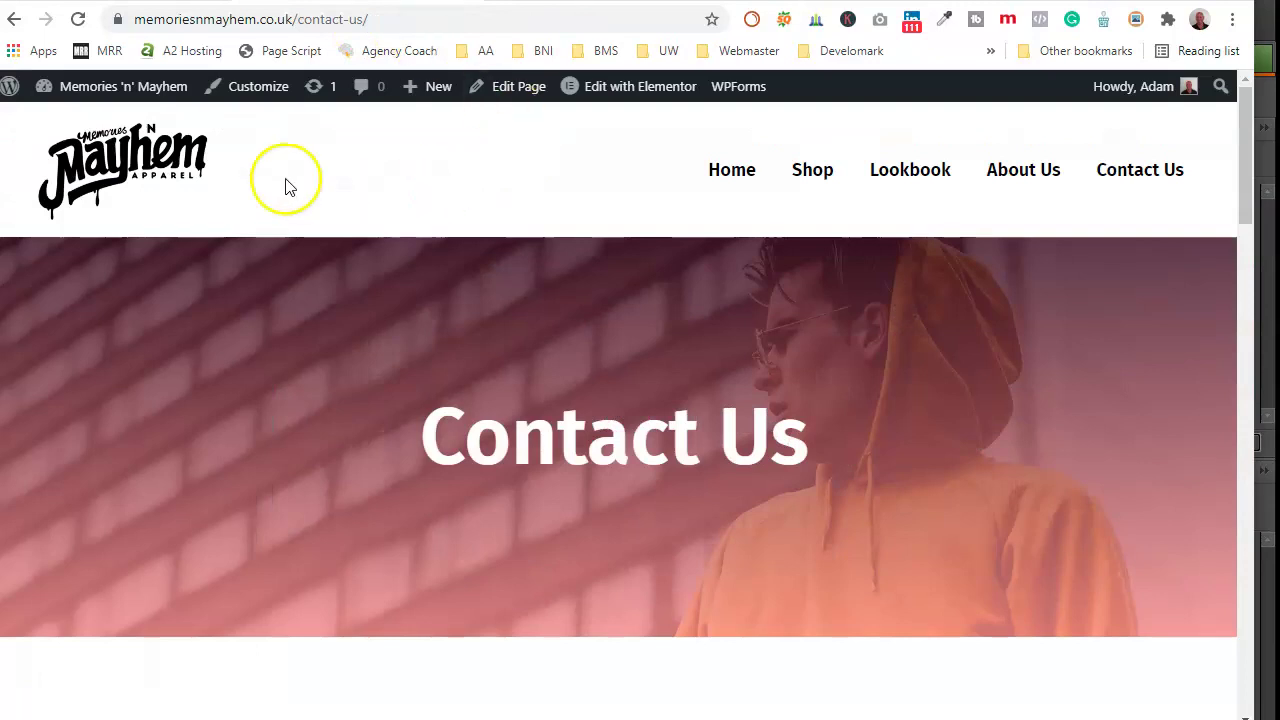
Step: Return to the homepage and look over its banner layout
mouse_move(430, 86)
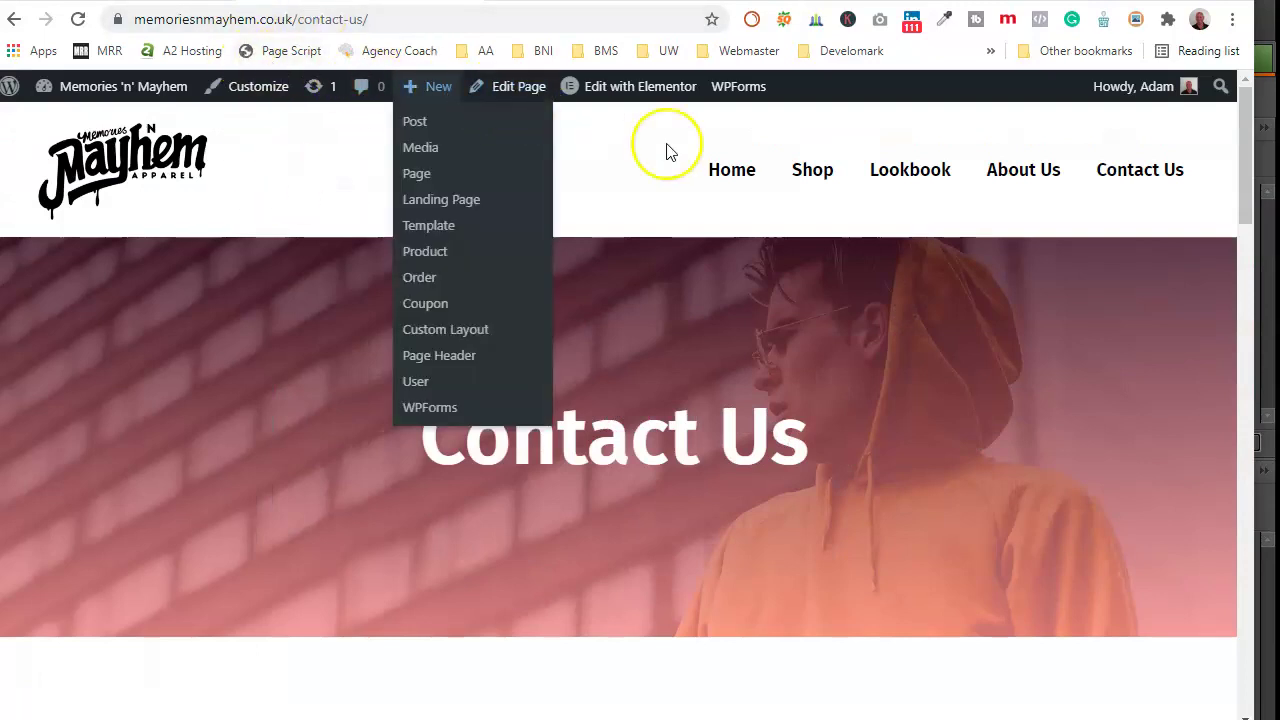
left_click(750, 172)
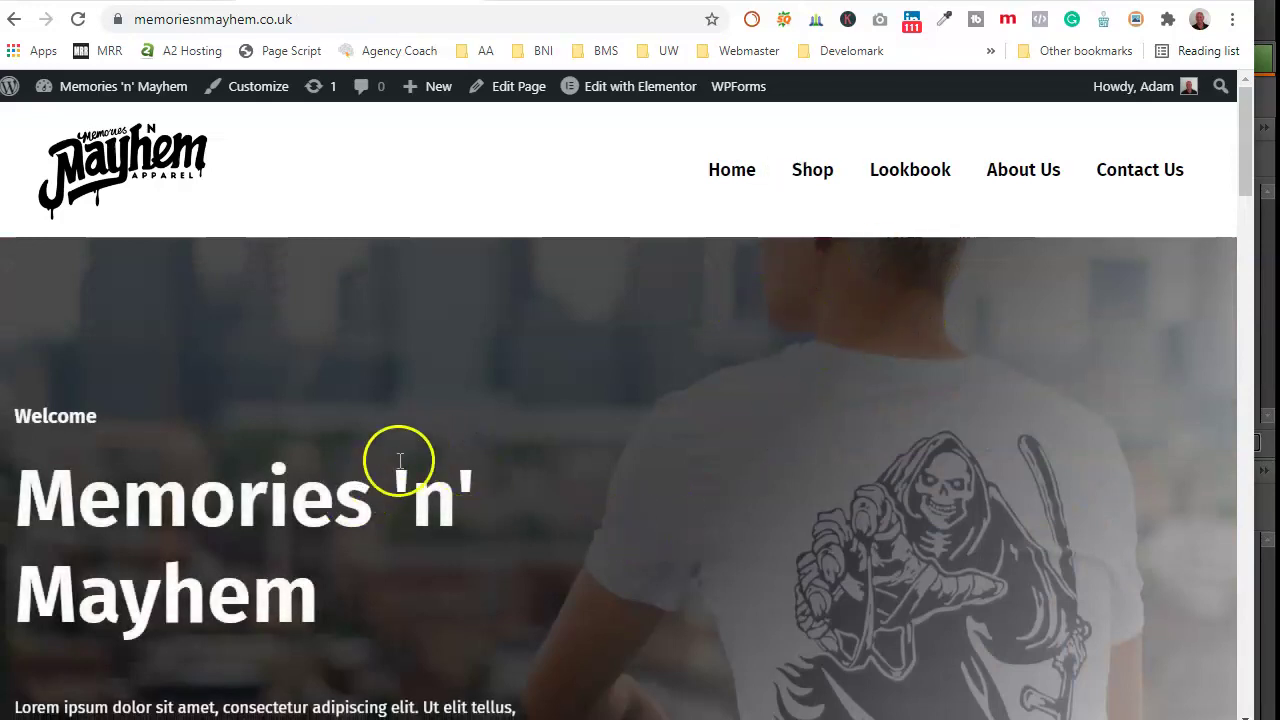
scroll(397, 457, "down", 1)
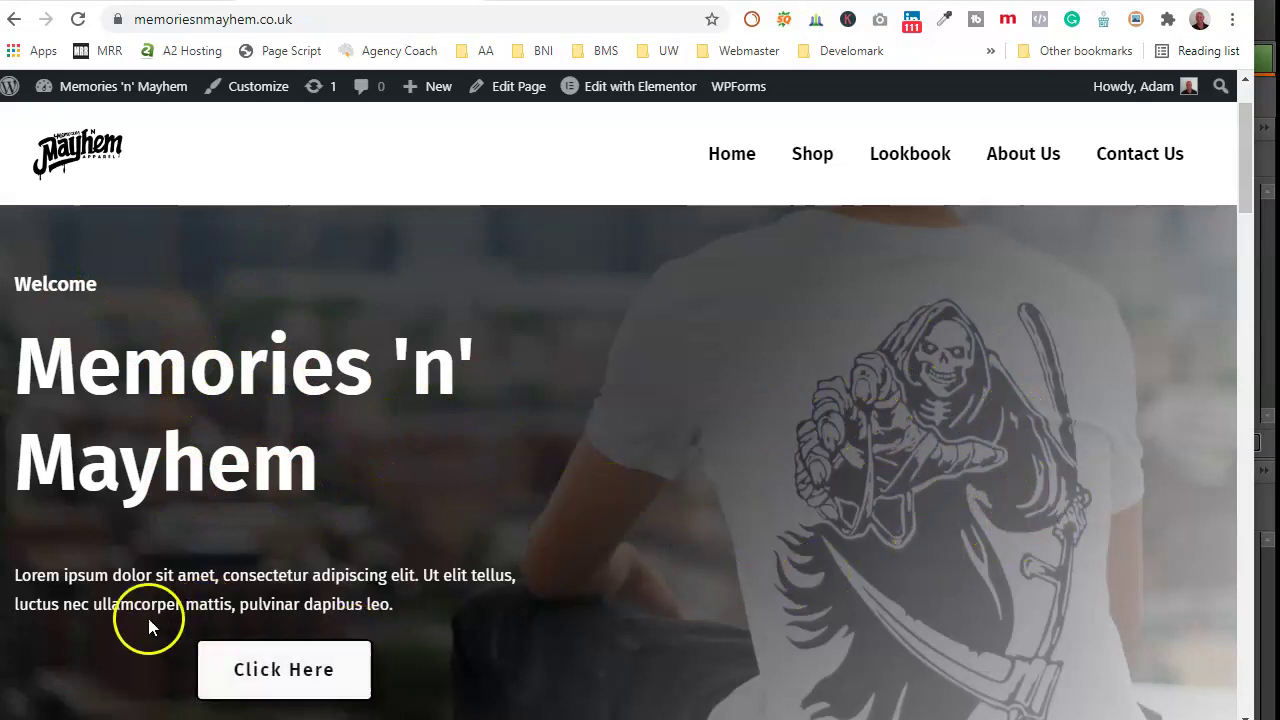
scroll(350, 460, "up", 1)
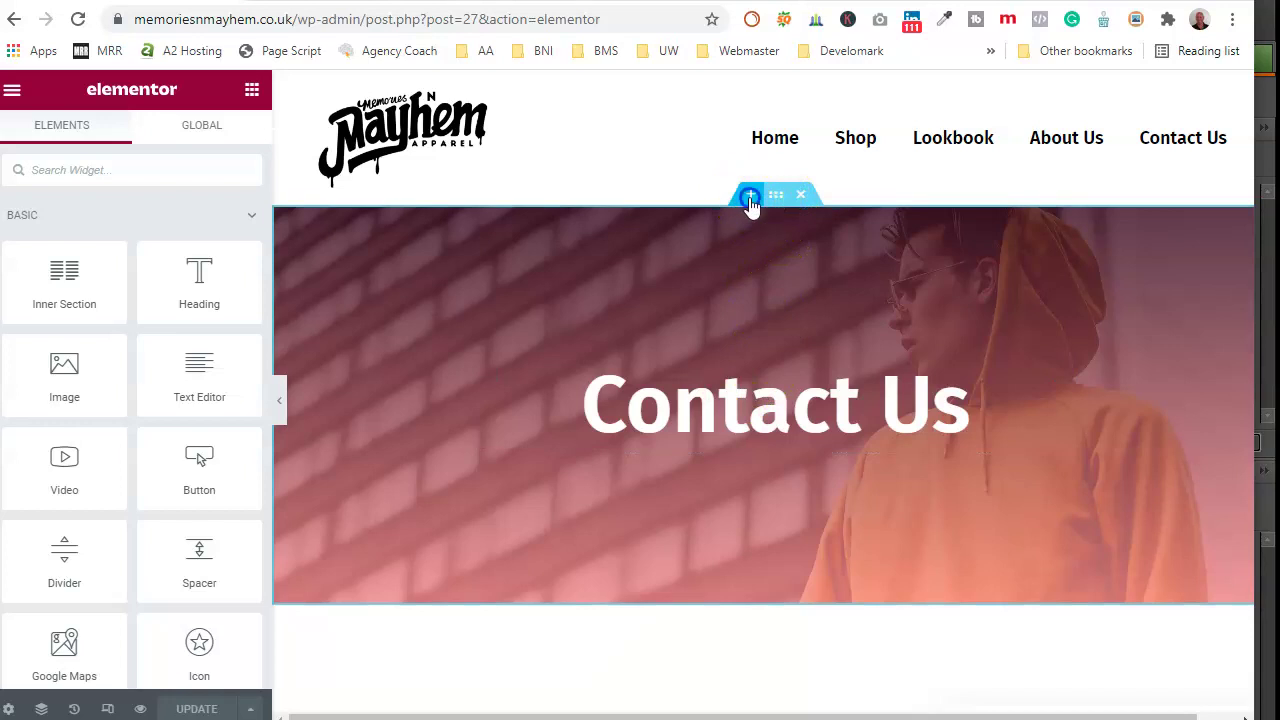
Step: Insert a single-column section above the Contact Us banner and select it
left_click(750, 199)
left_click(726, 300)
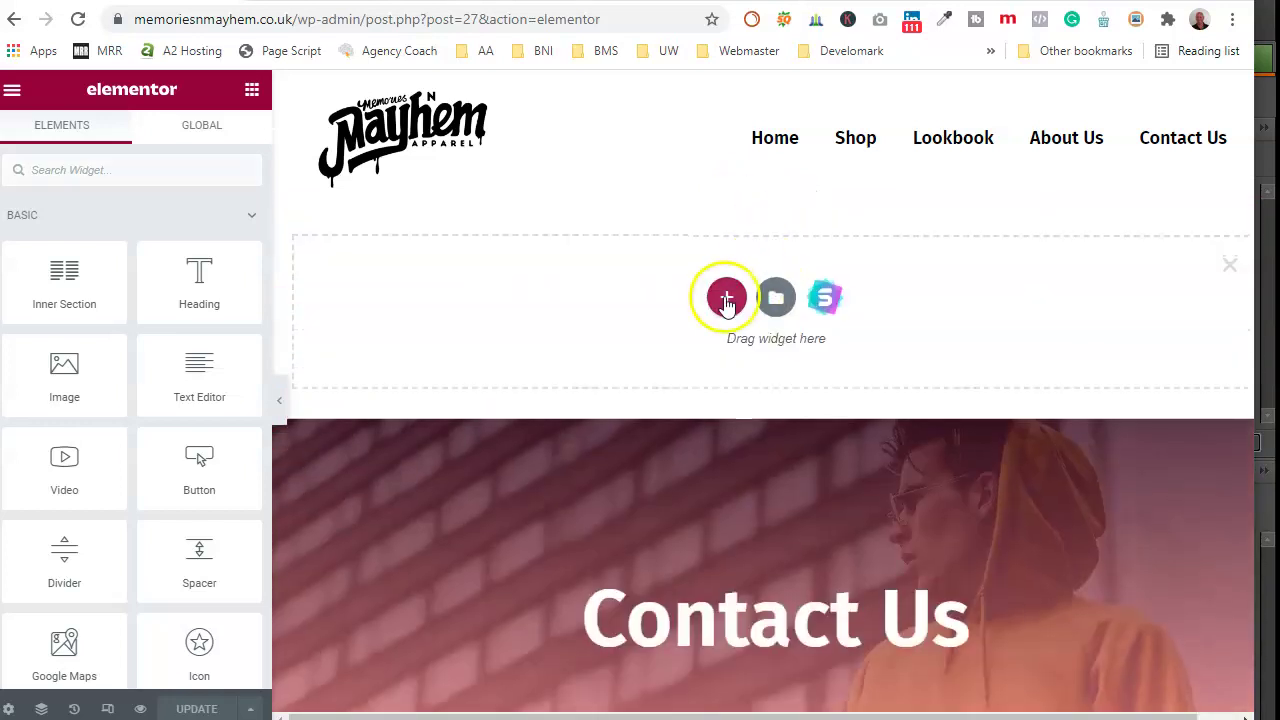
left_click(506, 346)
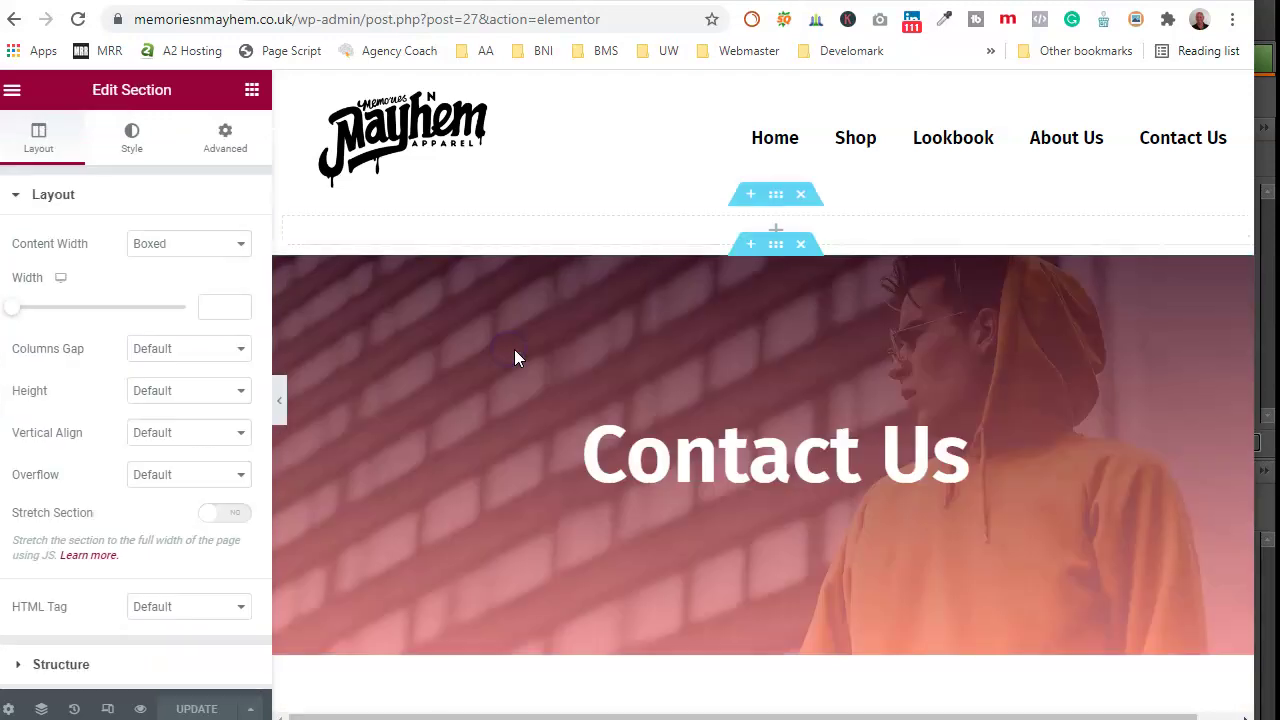
left_click(689, 288)
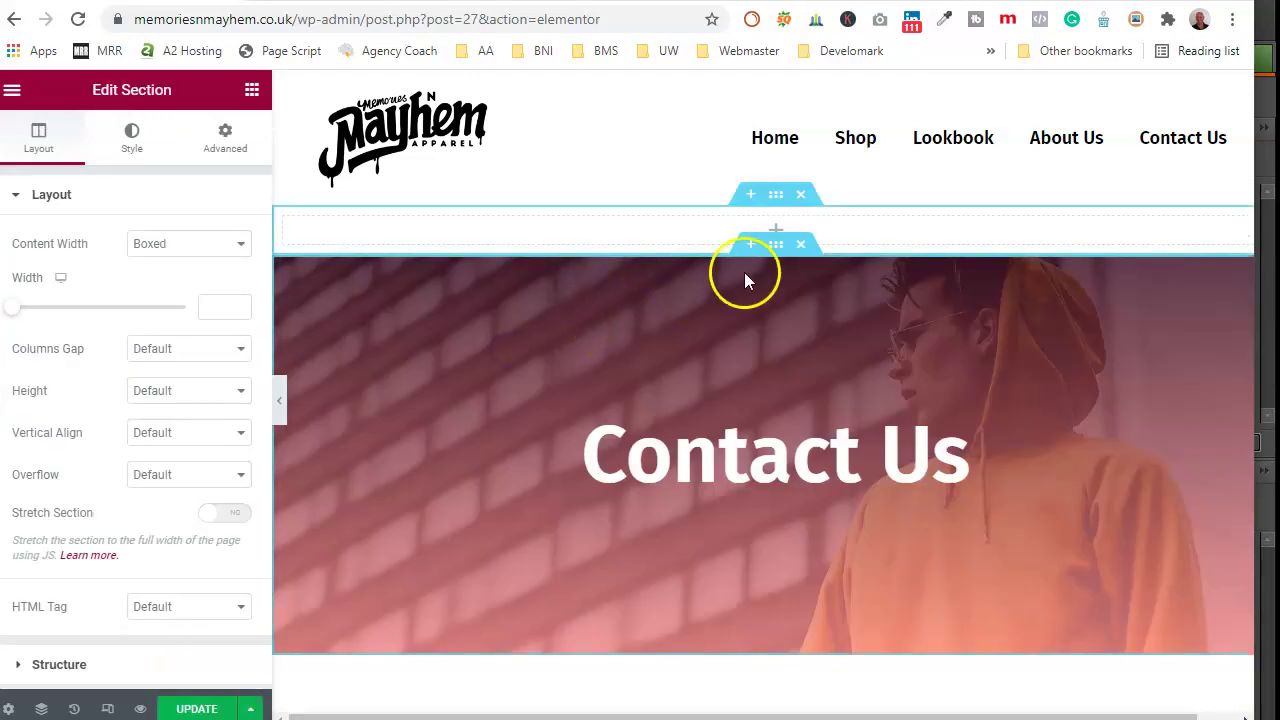
left_click(772, 204)
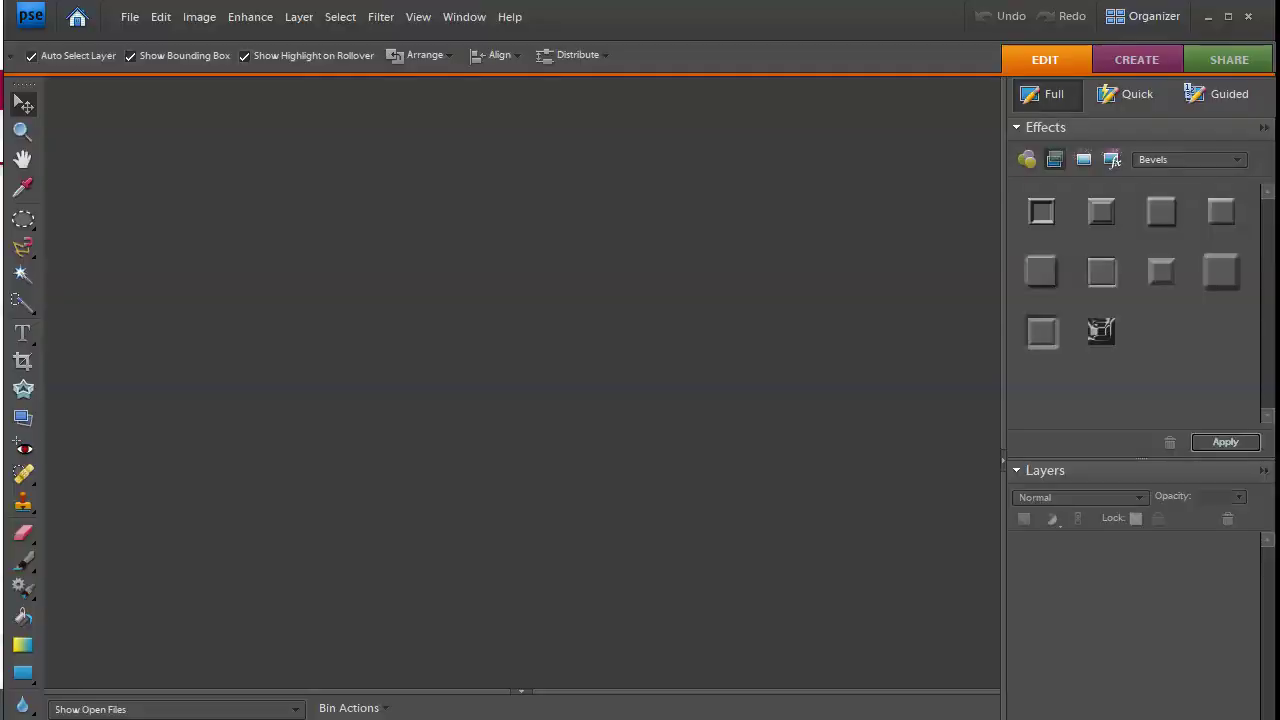
Step: Create a transparent 1200 × 750 px blank document named Contact Us
left_click(131, 17)
left_click(129, 19)
mouse_move(322, 41)
left_click(386, 41)
left_click(559, 204)
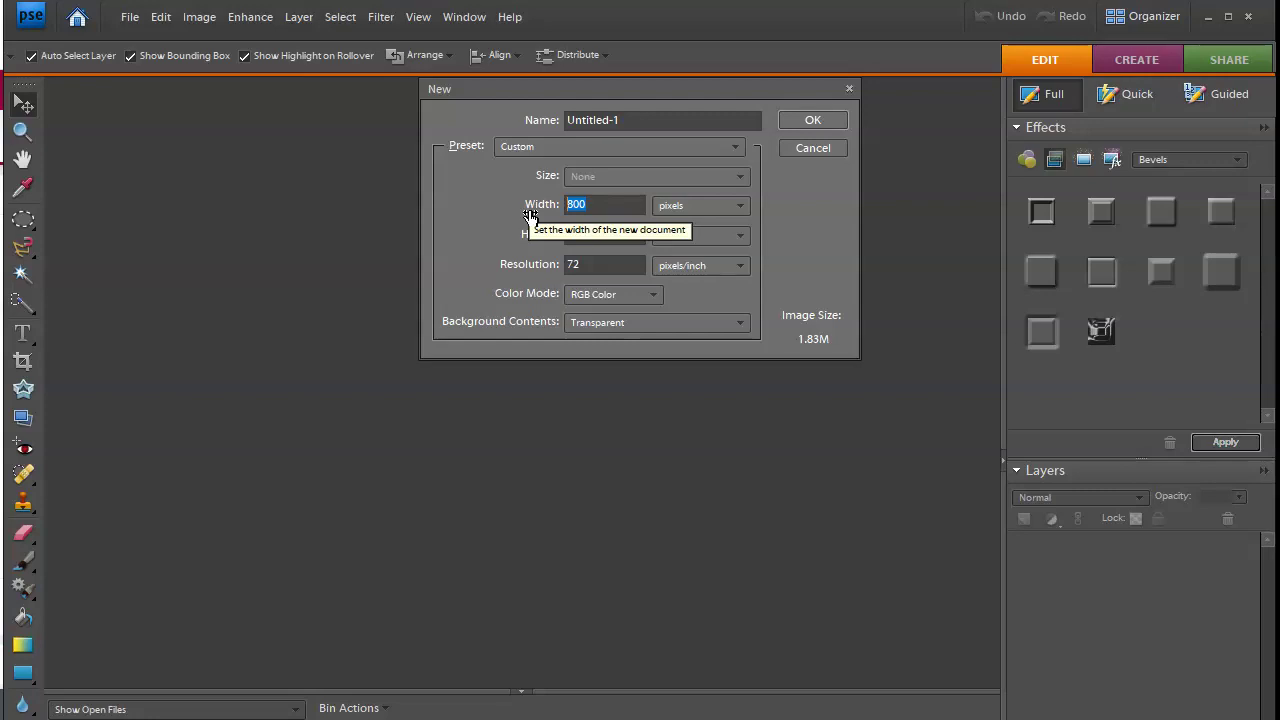
type("1")
left_click(582, 238)
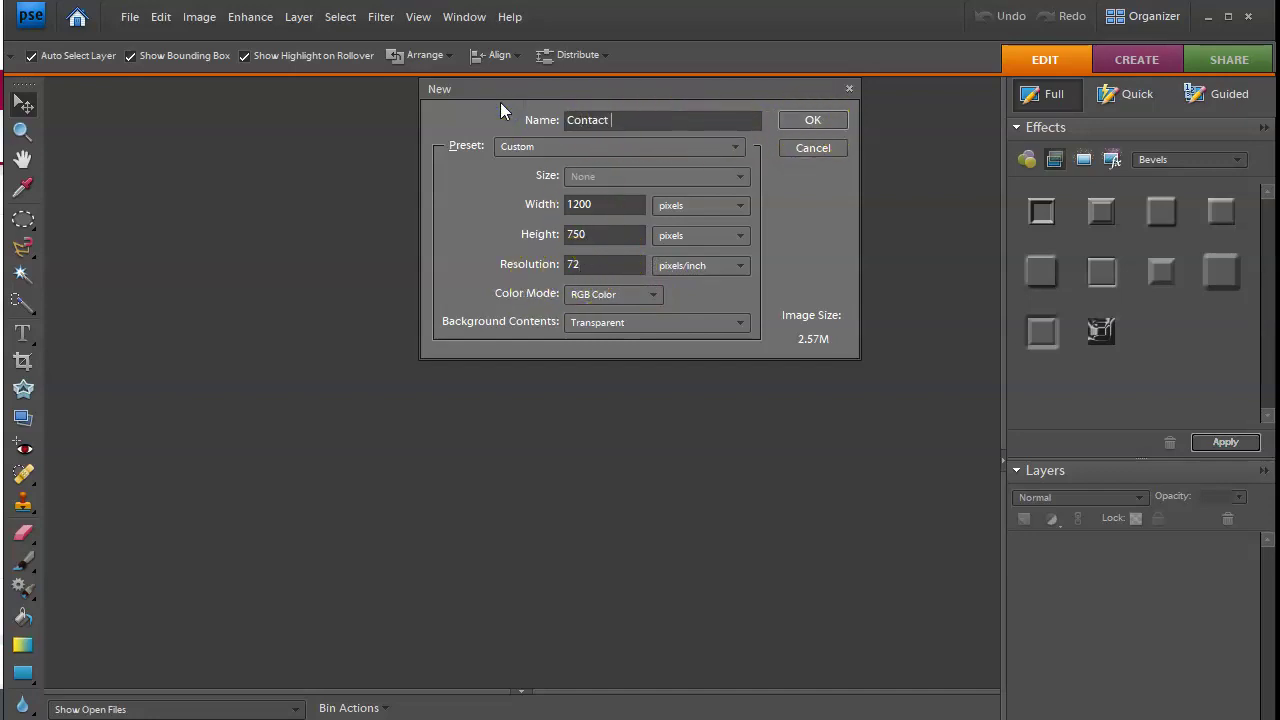
left_click(812, 117)
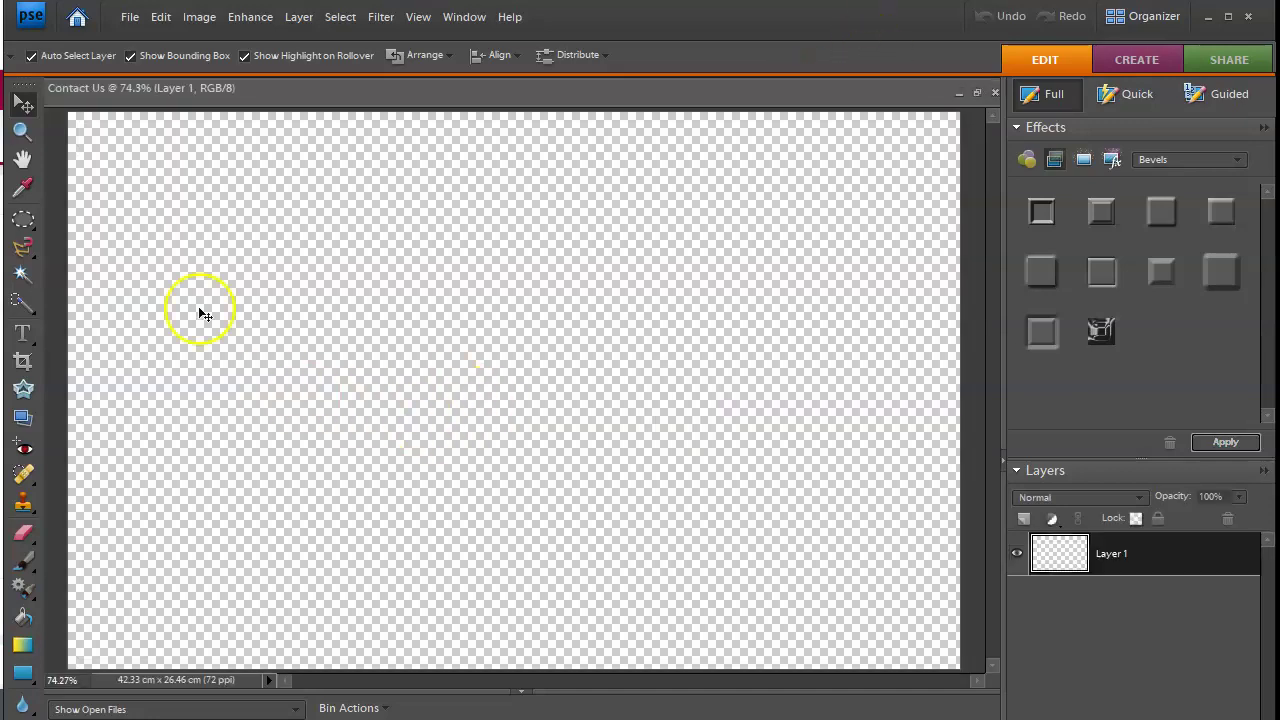
Step: Zoom the canvas out to 25% and bring up the Open dialog
left_click(24, 131)
left_click(278, 158, "alt")
left_click(280, 158, "alt")
left_click(280, 160, "alt")
left_click(280, 160, "alt")
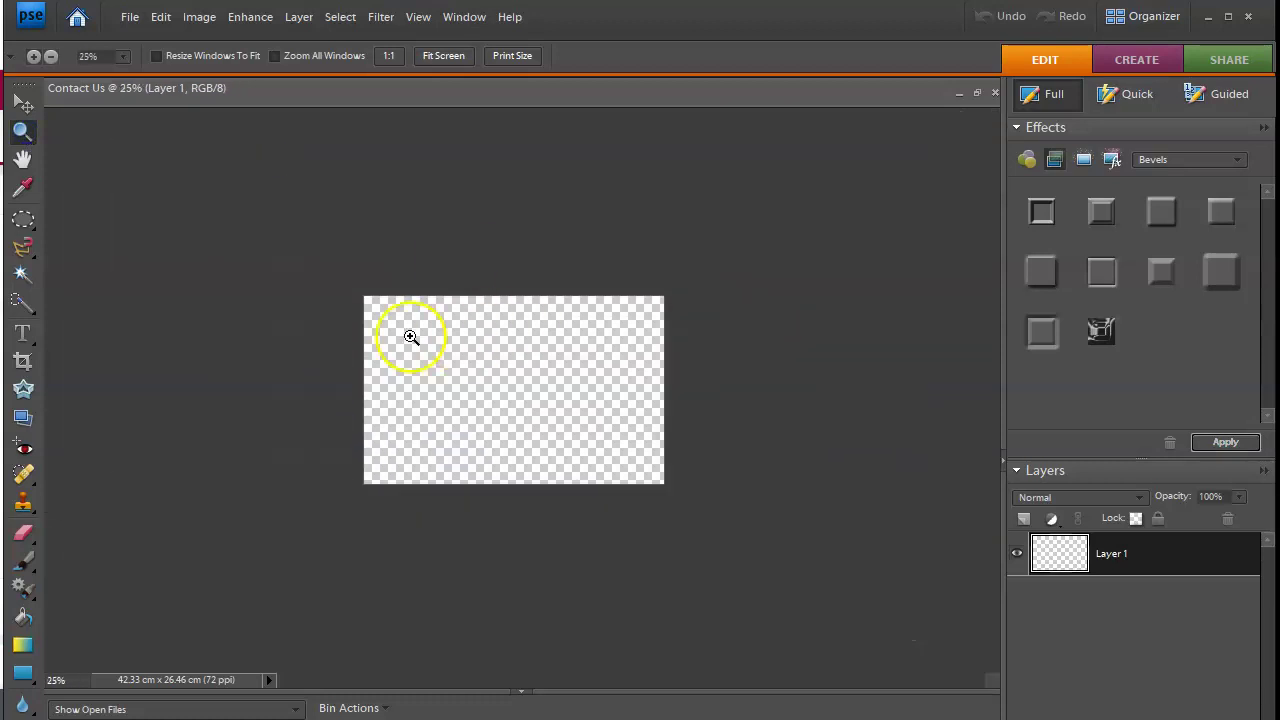
left_click(128, 20)
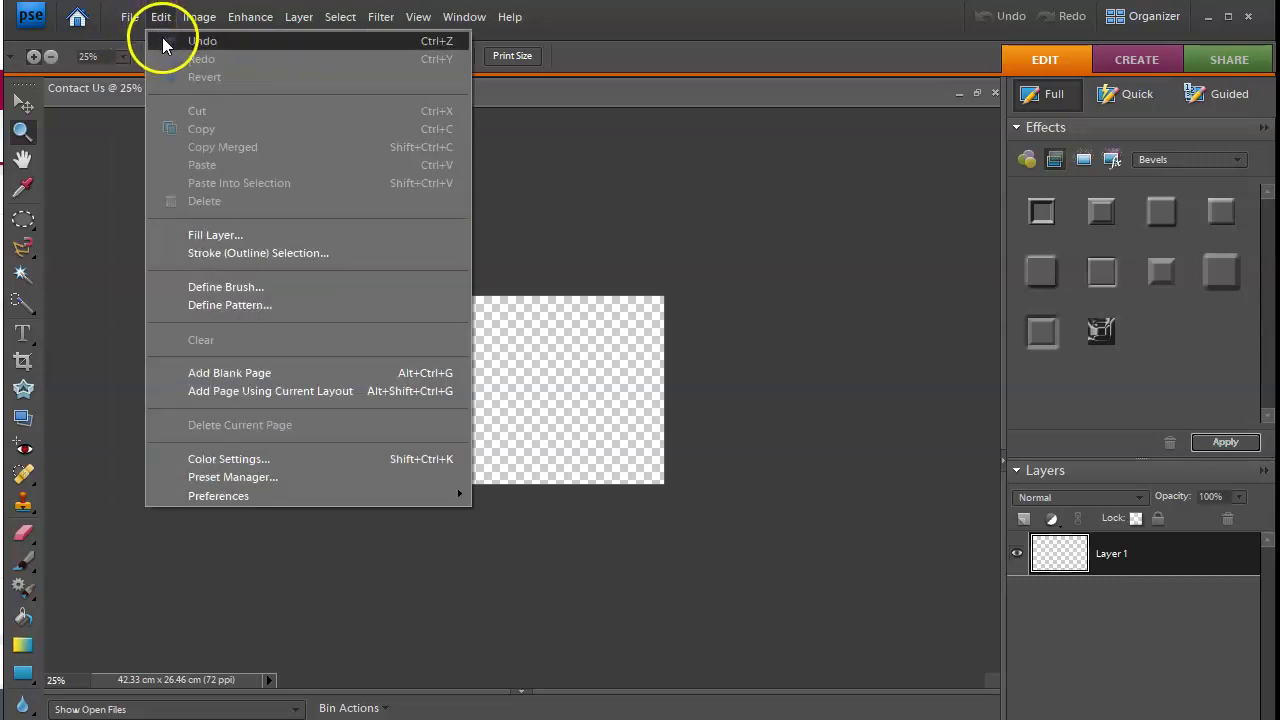
left_click(166, 60)
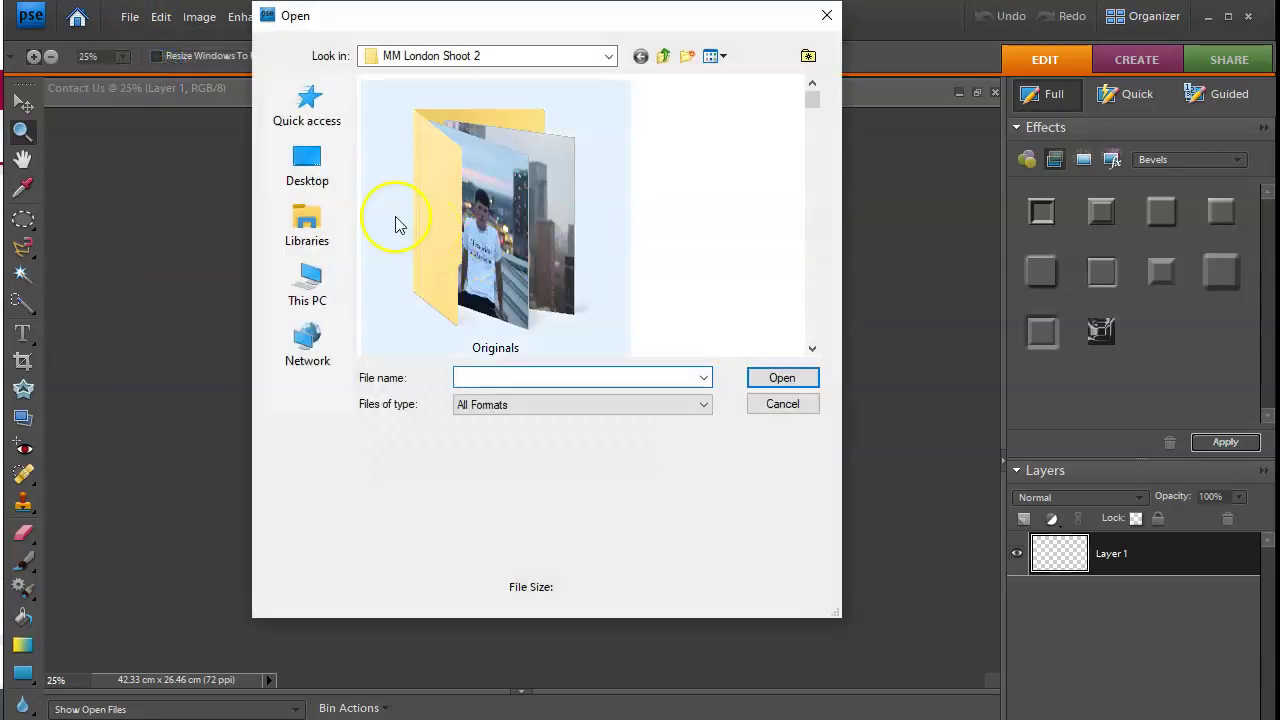
Step: Open the rooftop photo 060DFF83 from the MM London Shoot 2 folder
double_click(474, 222)
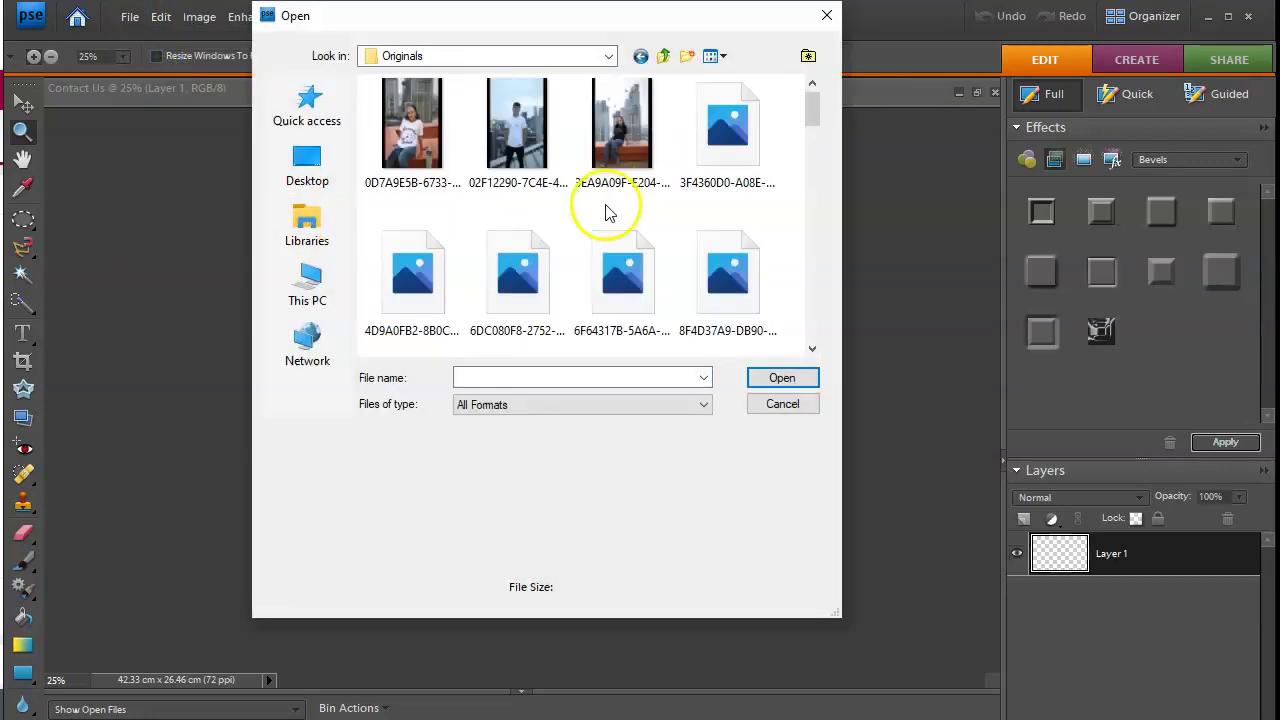
left_click(664, 56)
scroll(672, 230, "down", 3)
scroll(724, 246, "down", 10)
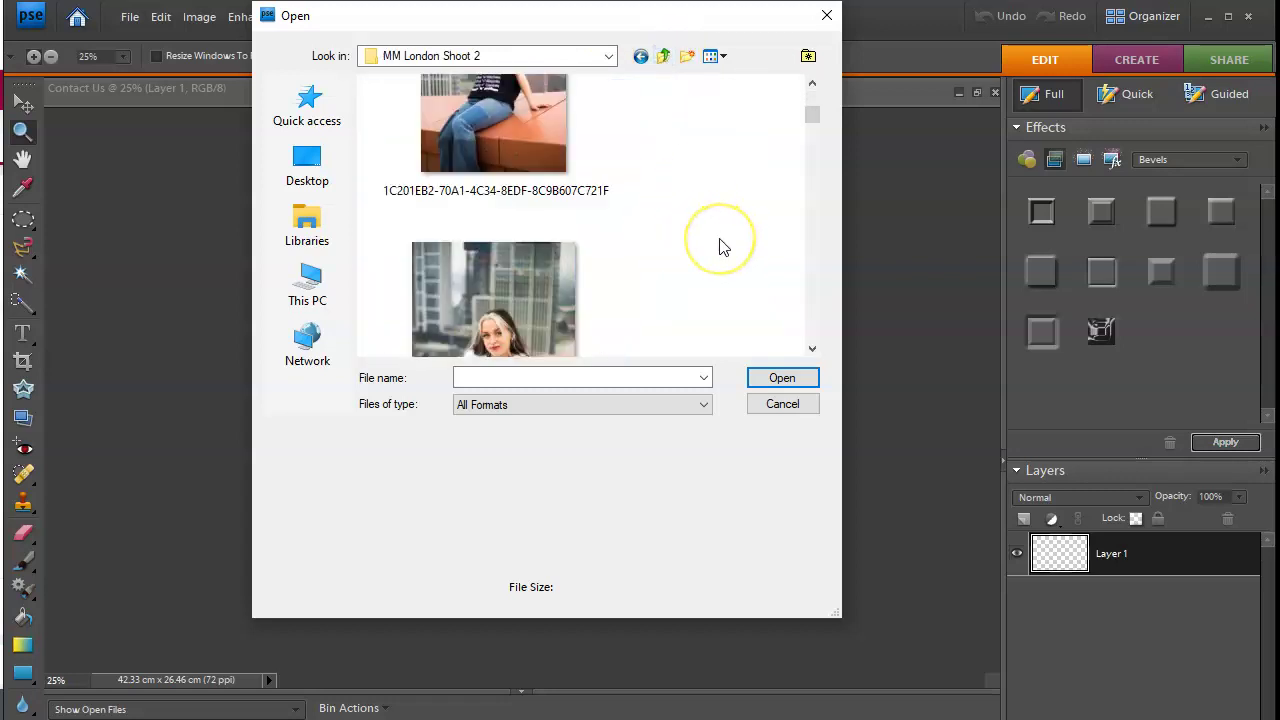
scroll(724, 247, "down", 6)
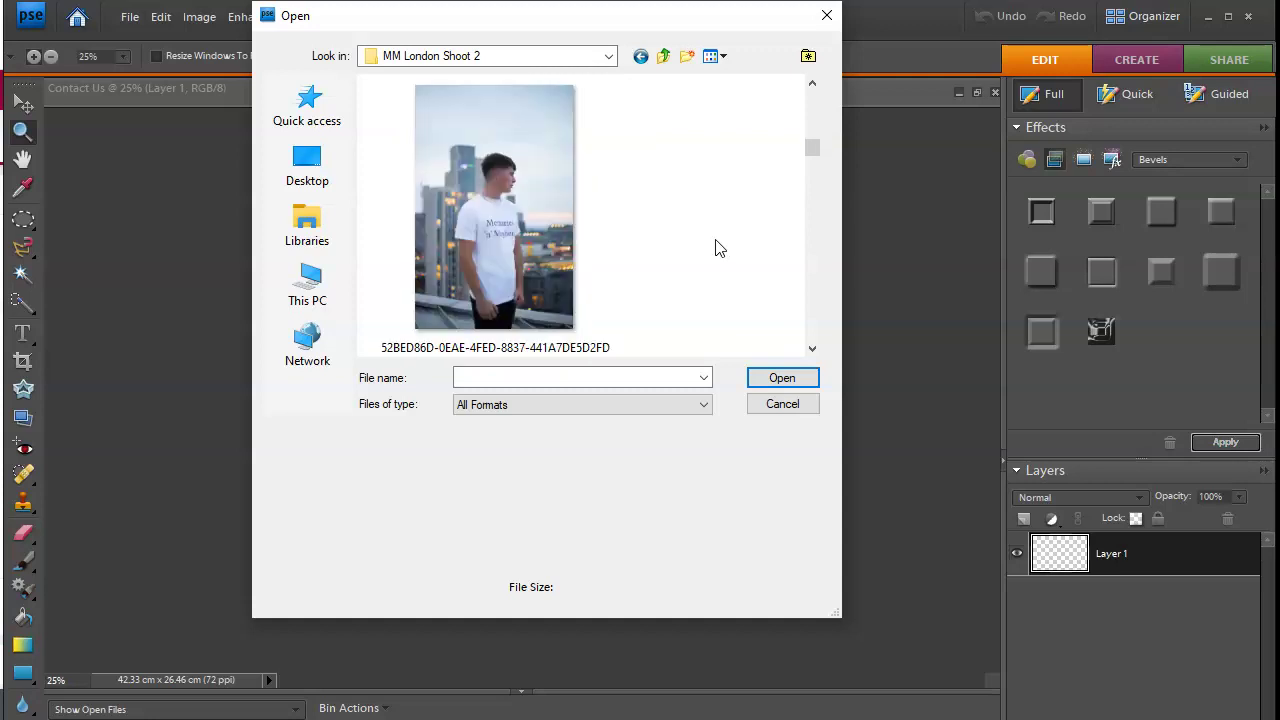
scroll(716, 271, "down", 3)
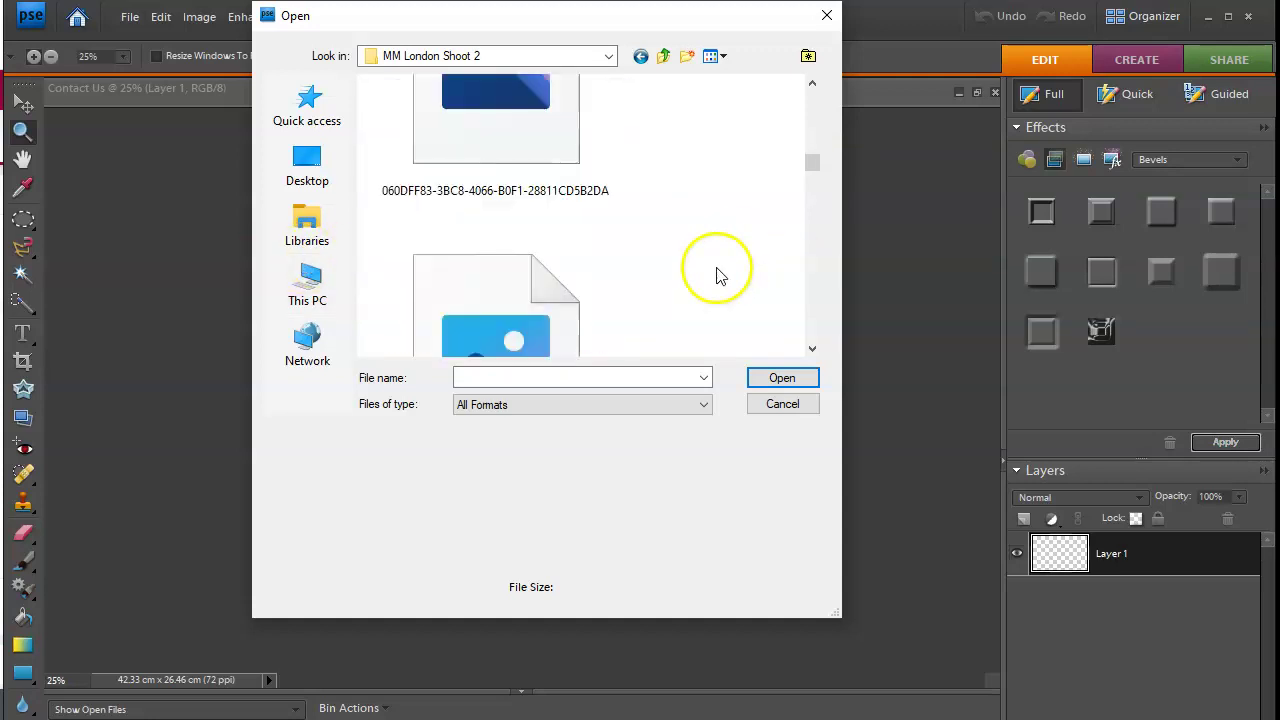
scroll(714, 268, "up", 2)
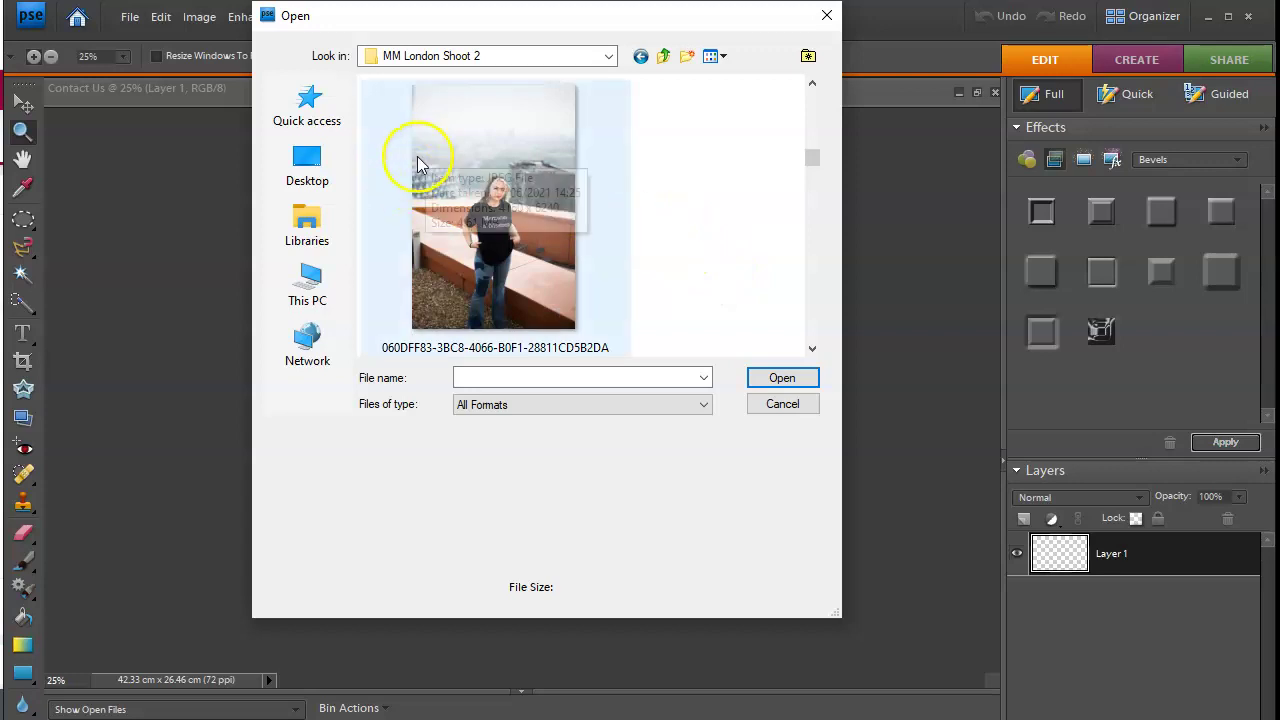
double_click(490, 222)
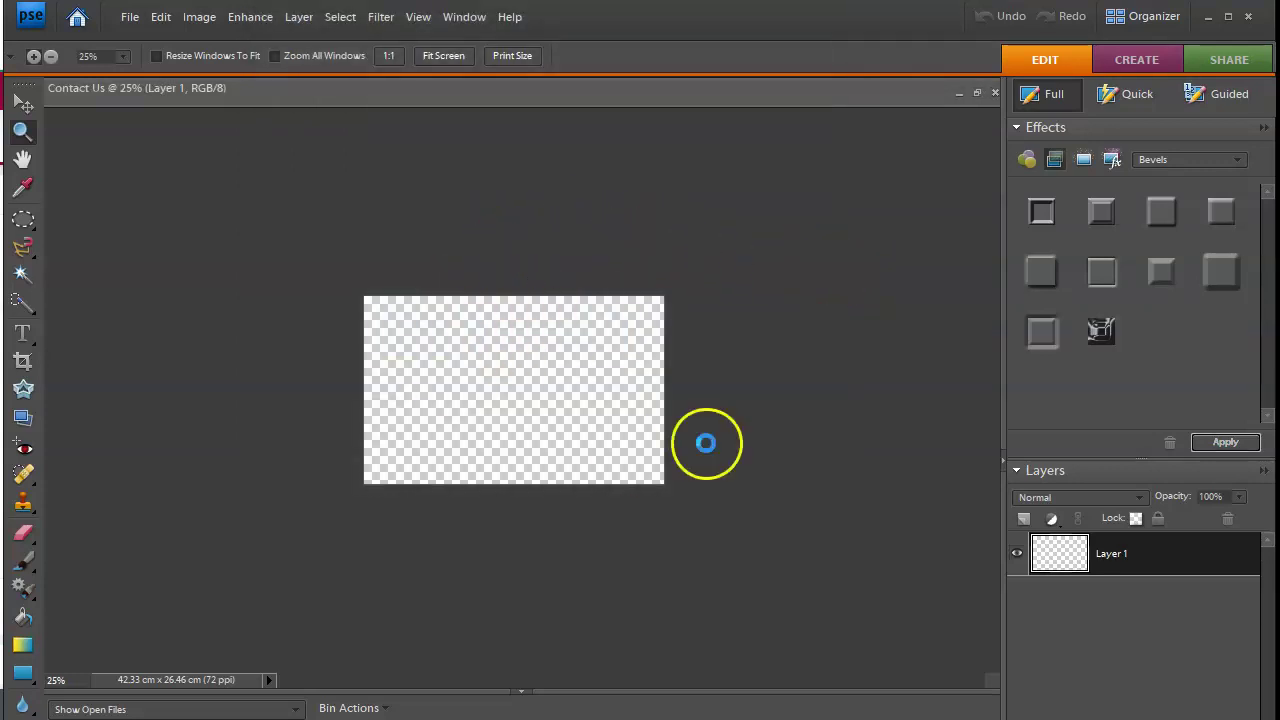
Step: Select the entire rooftop photo and copy it
left_click(340, 17)
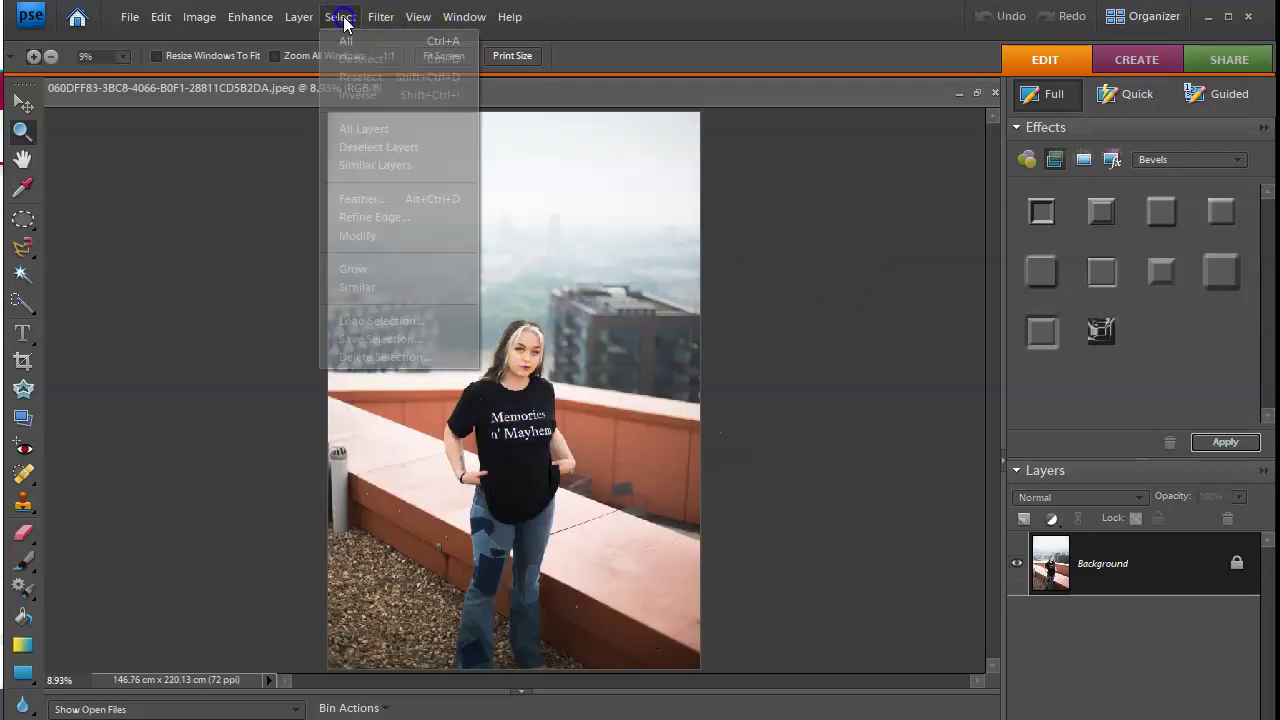
left_click(346, 40)
left_click(162, 18)
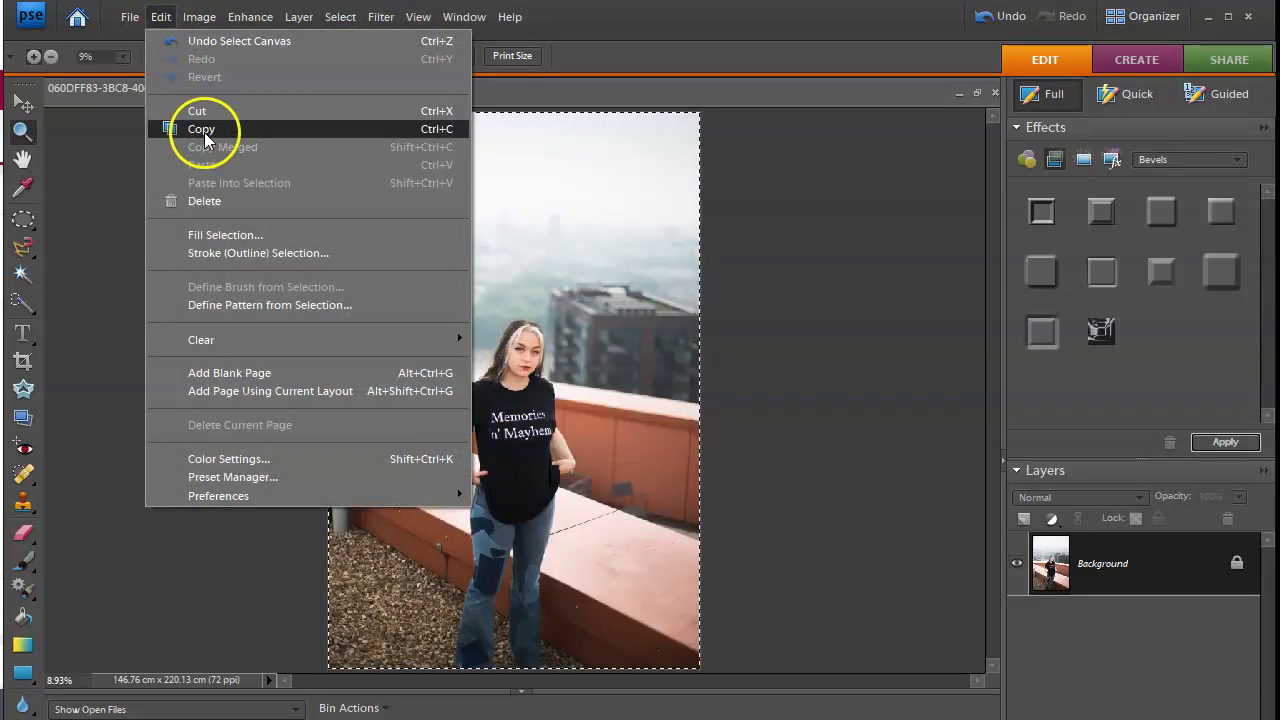
left_click(205, 129)
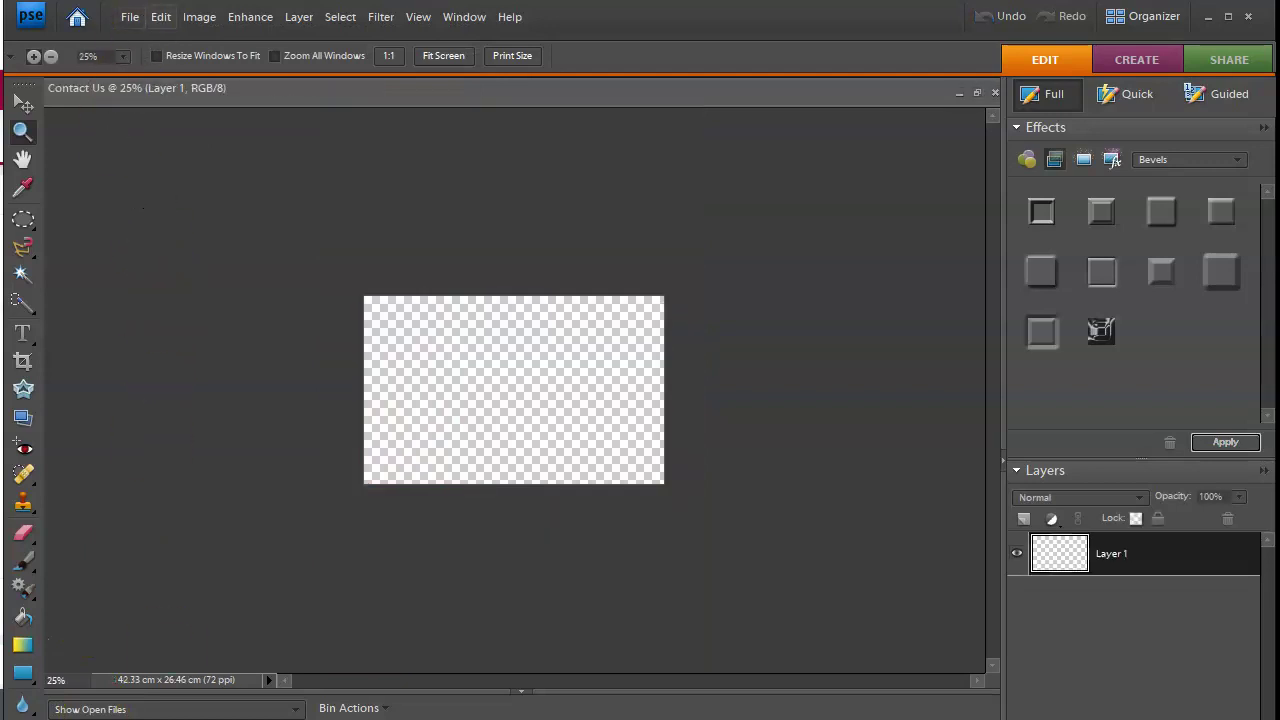
left_click(160, 16)
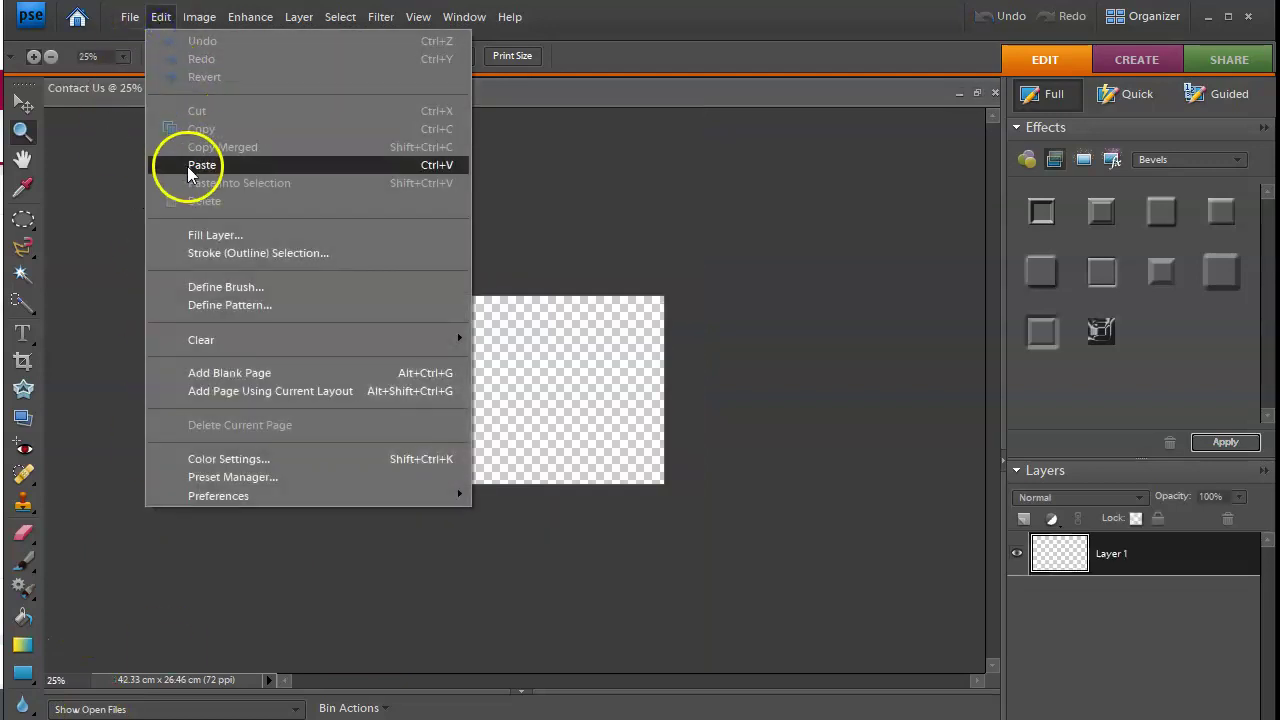
Step: Paste the photo into Contact Us, scale it to about 30.6%, and frame the woman
left_click(186, 163)
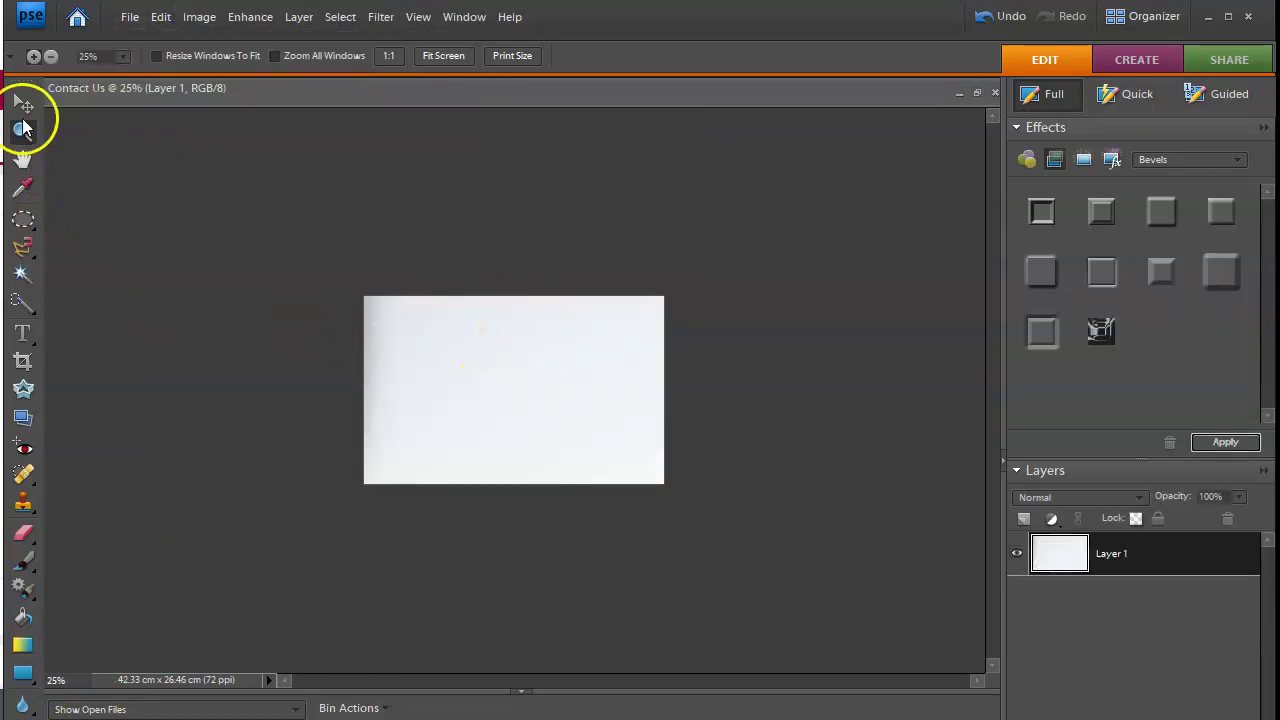
left_click(23, 106)
left_click_drag(360, 295, 614, 474)
left_click_drag(637, 537, 425, 260)
left_click_drag(250, 209, 614, 480)
left_click_drag(696, 606, 541, 255)
left_click_drag(330, 212, 380, 266)
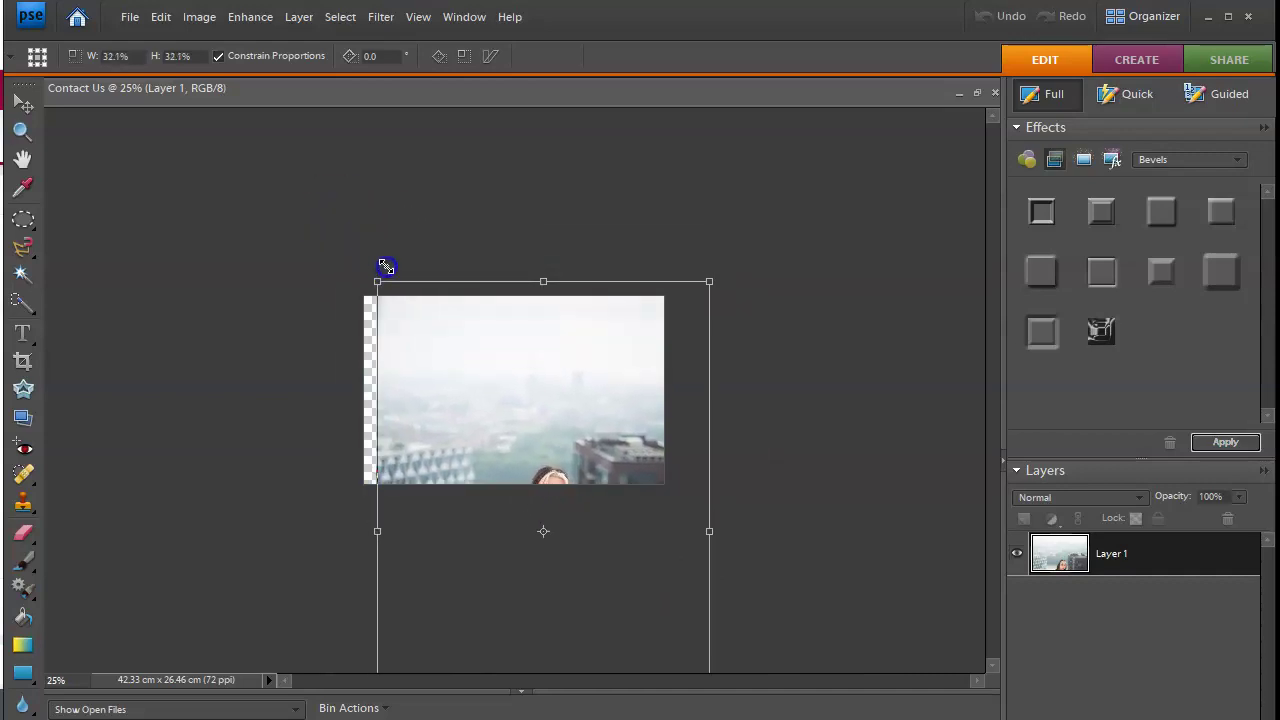
left_click_drag(494, 371, 499, 259)
key("Right")
key("Right")
key("Right")
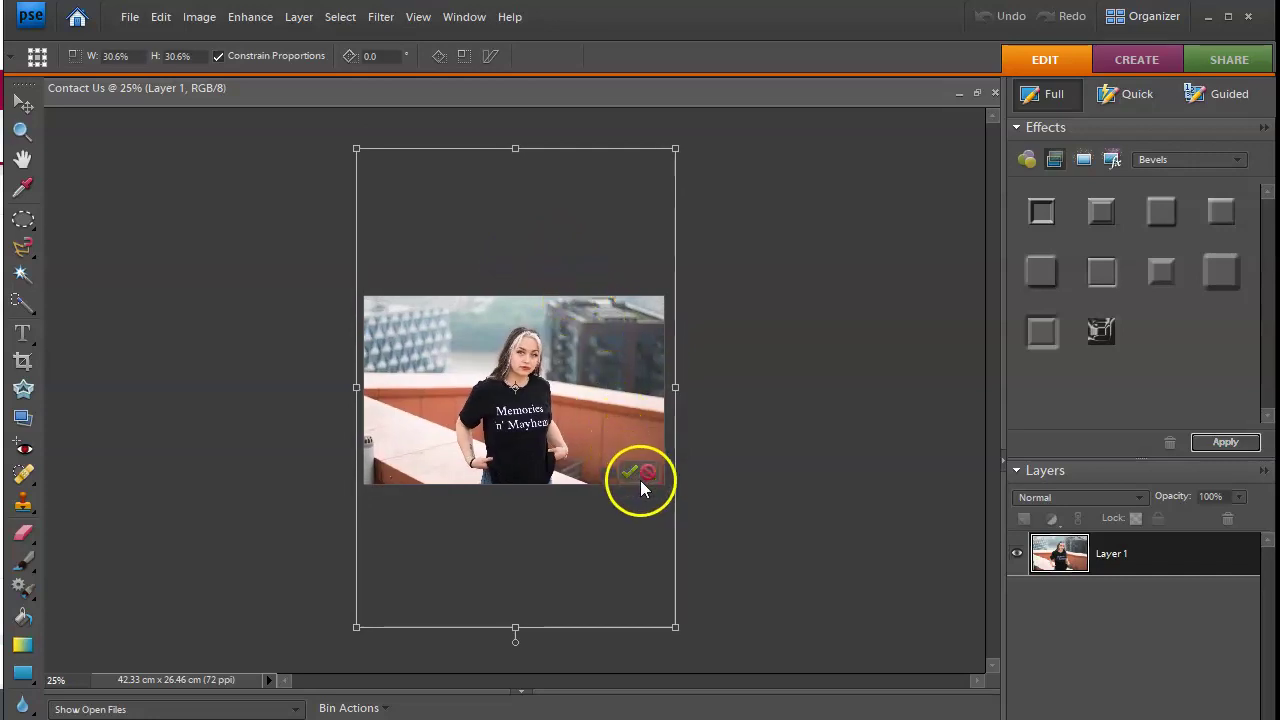
left_click(631, 473)
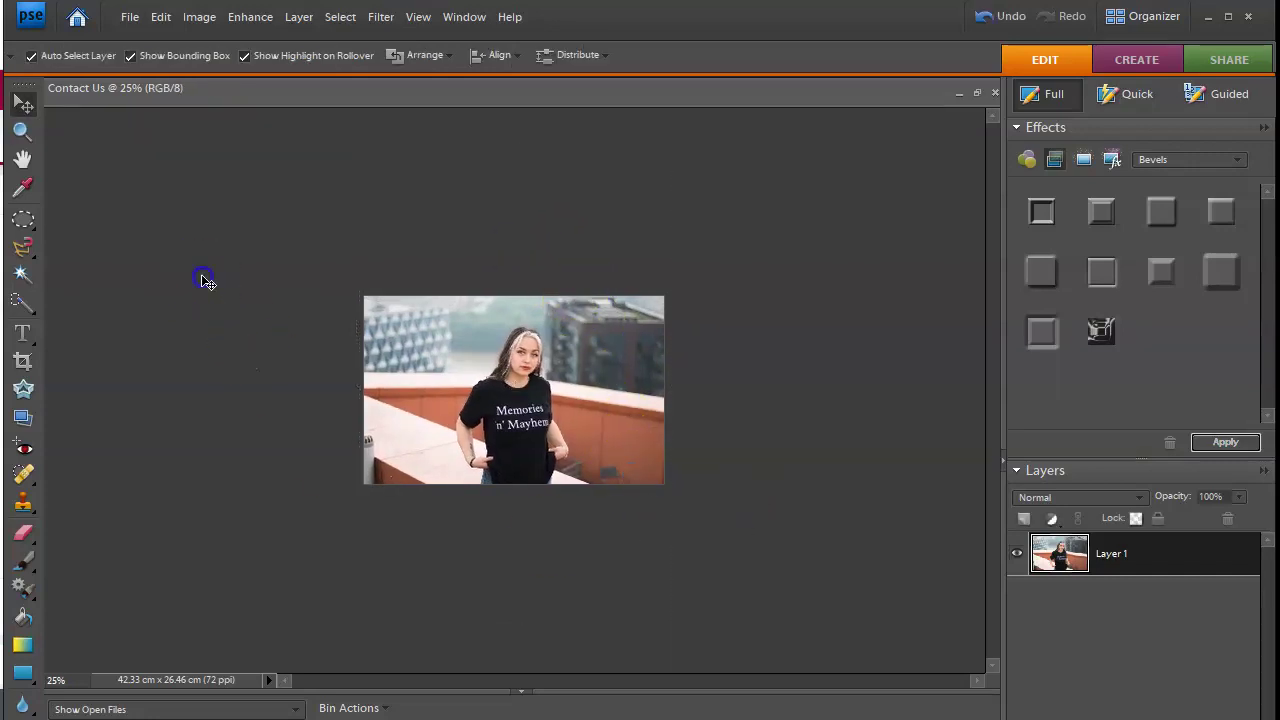
Step: Save Contact Us as a Quality 10 Maximum progressive JPEG in MM London Shoot 2
left_click(129, 16)
left_click(168, 200)
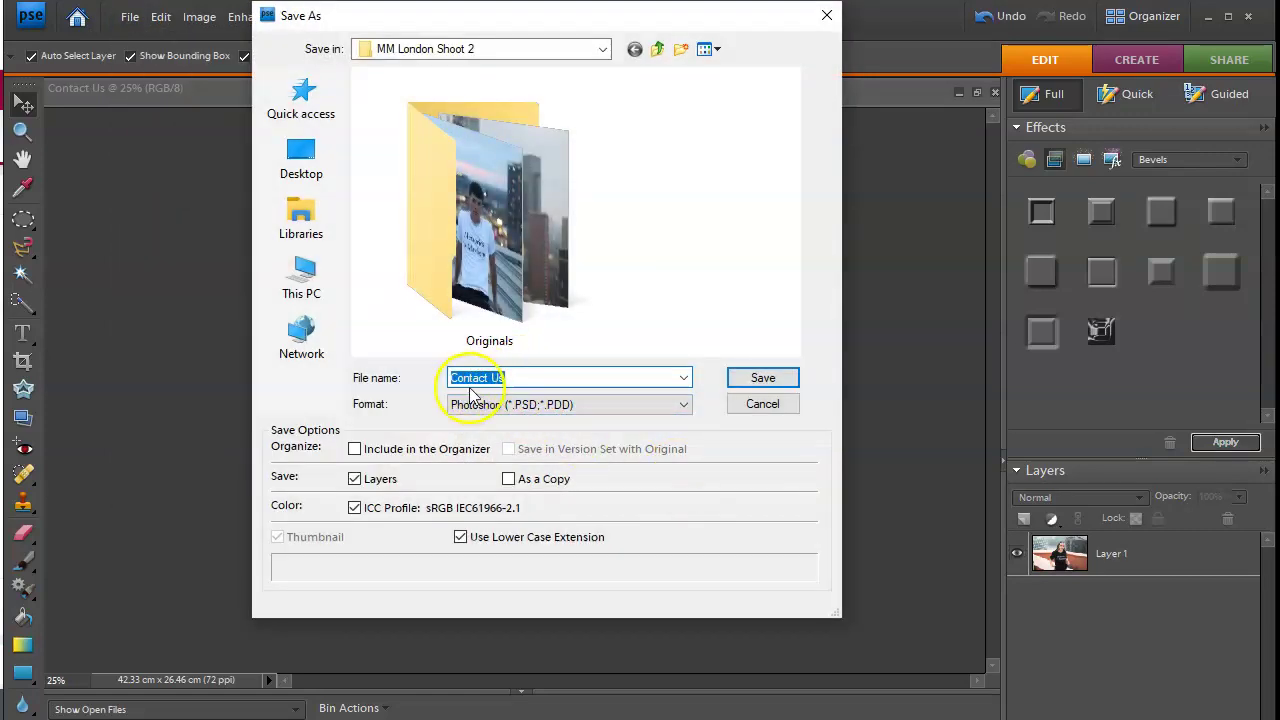
left_click(558, 403)
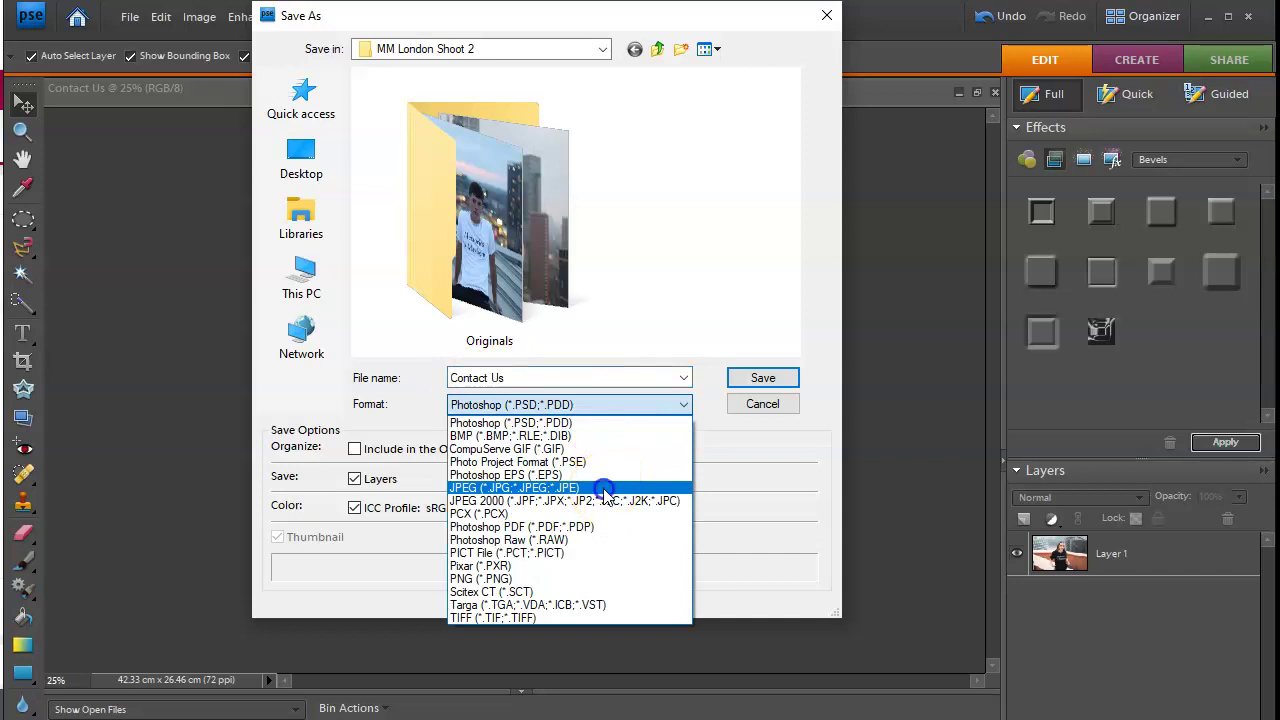
left_click(628, 487)
left_click(762, 380)
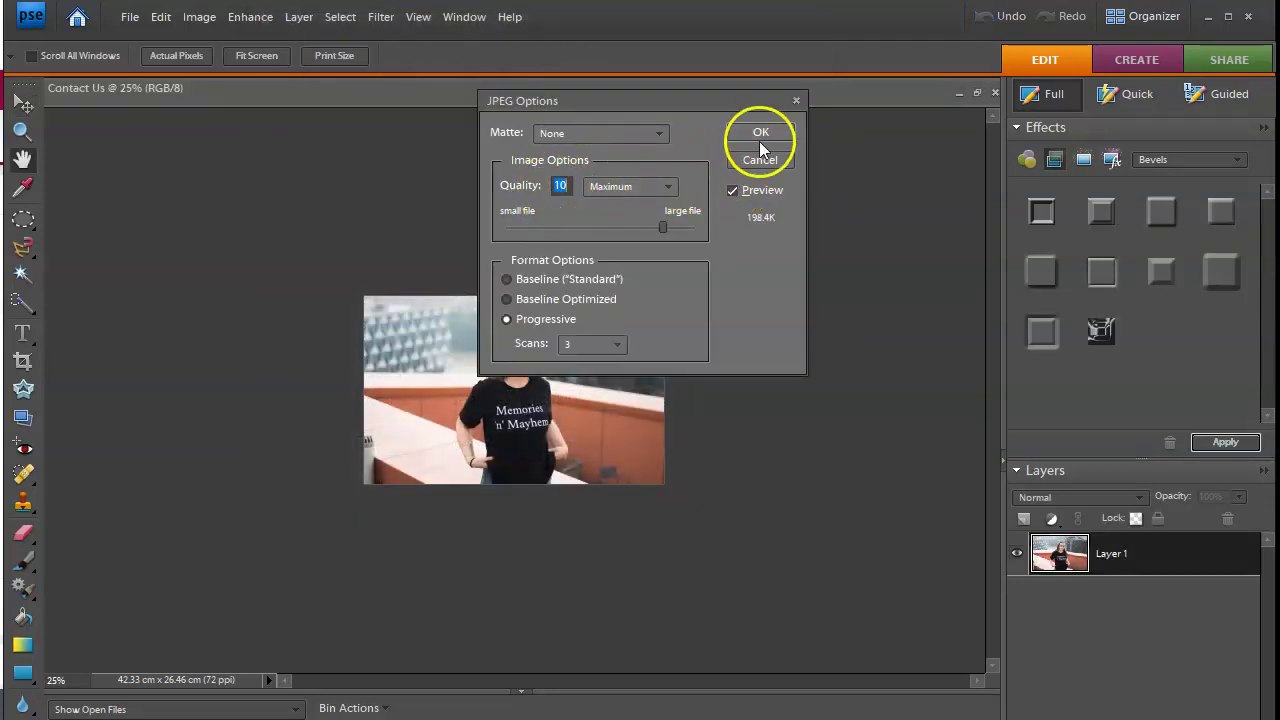
left_click(766, 133)
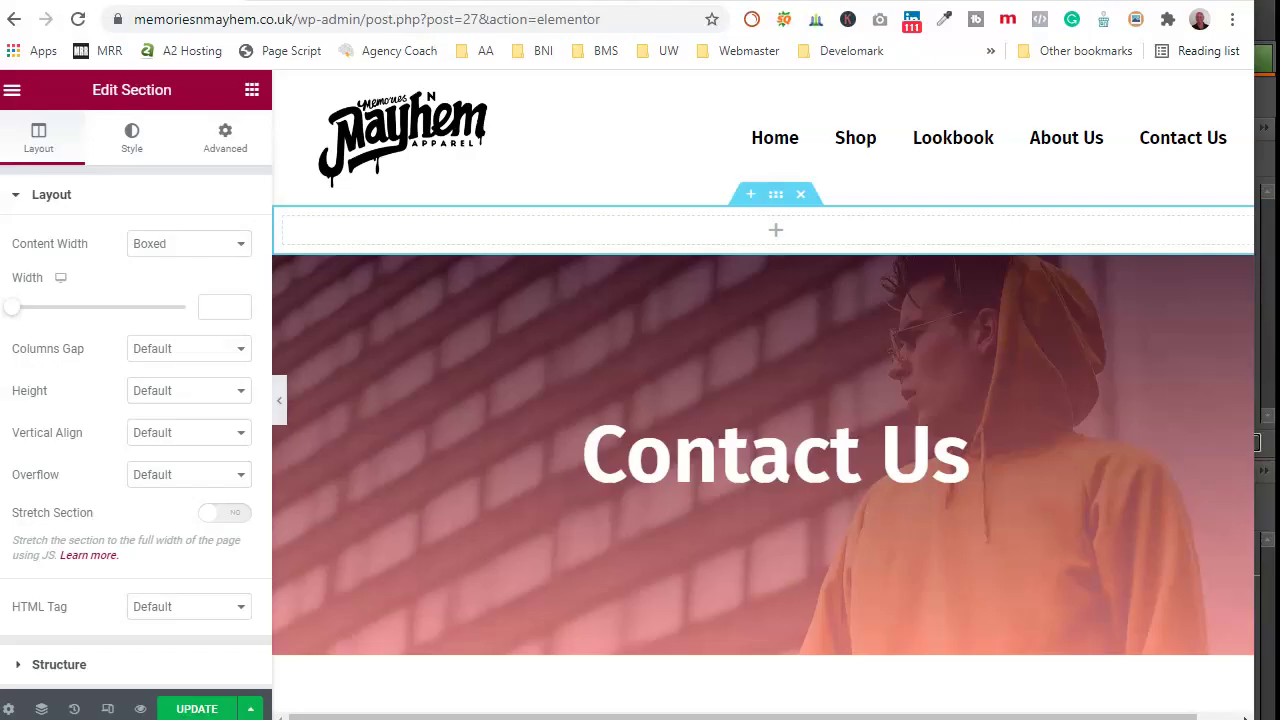
Step: Load TinyPNG in a new browser tab and start choosing an image to upload
key("ctrl+t")
type("tinypng.com")
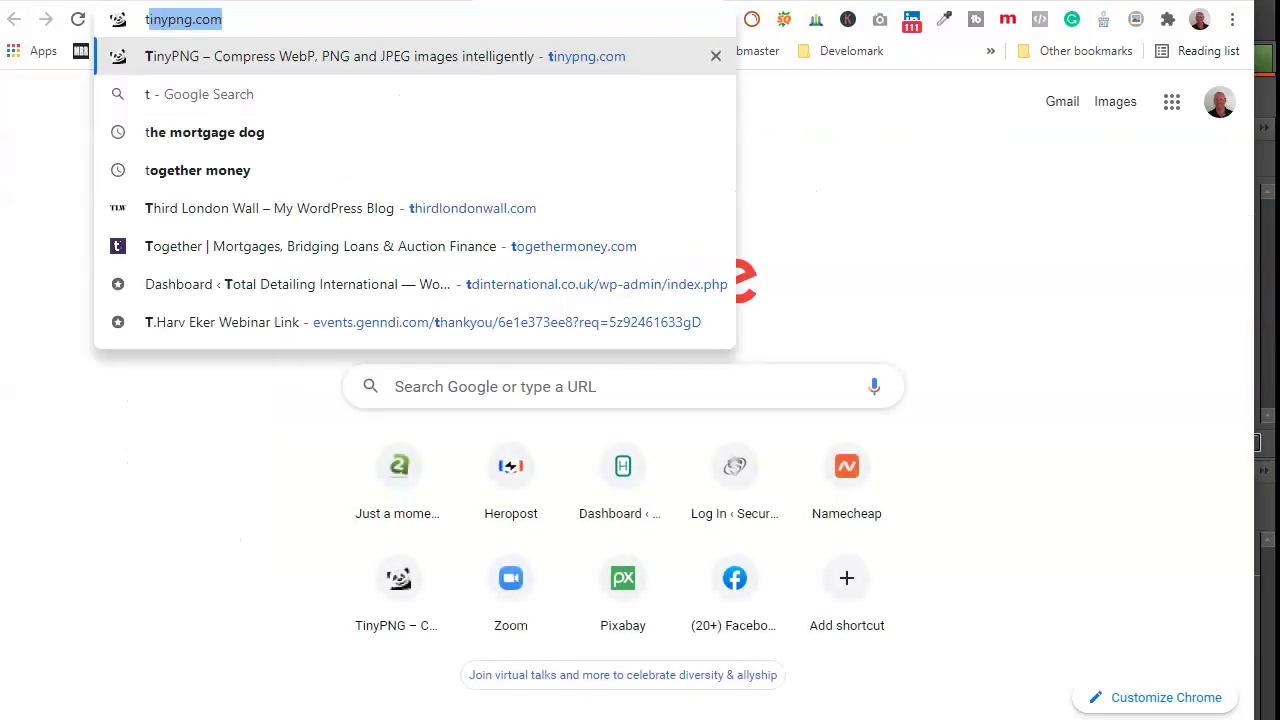
key("Return")
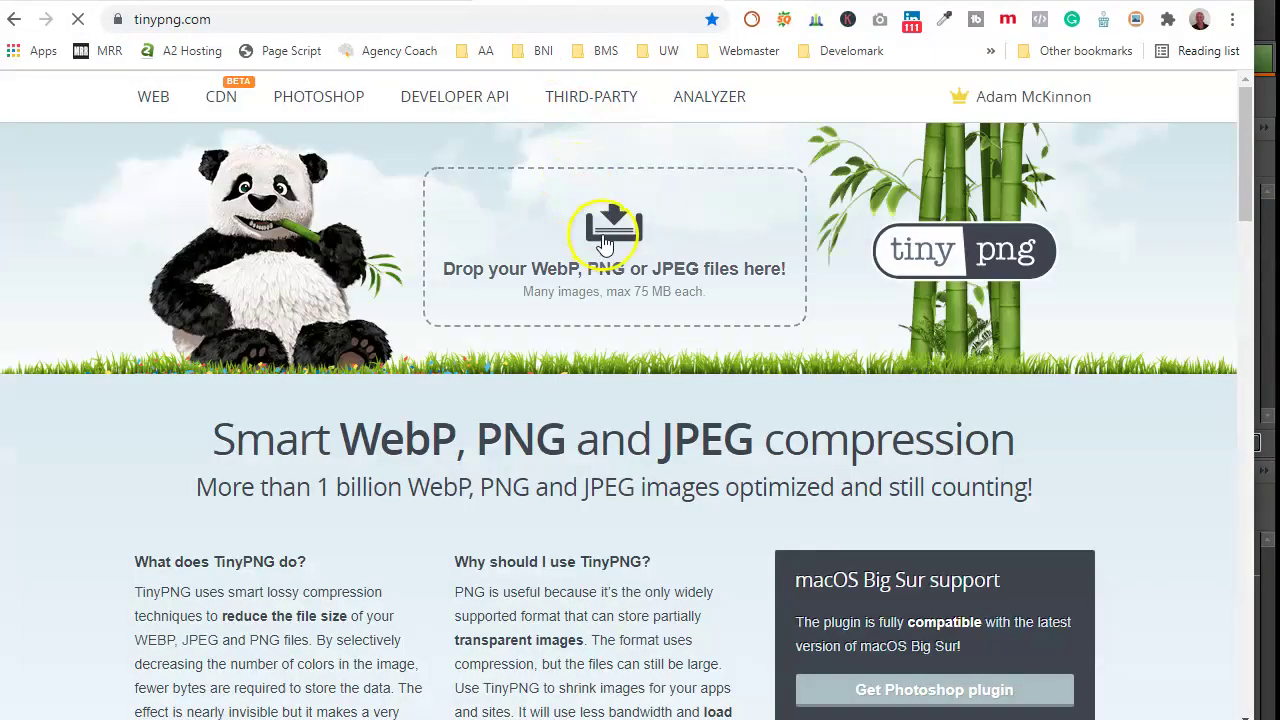
left_click(602, 233)
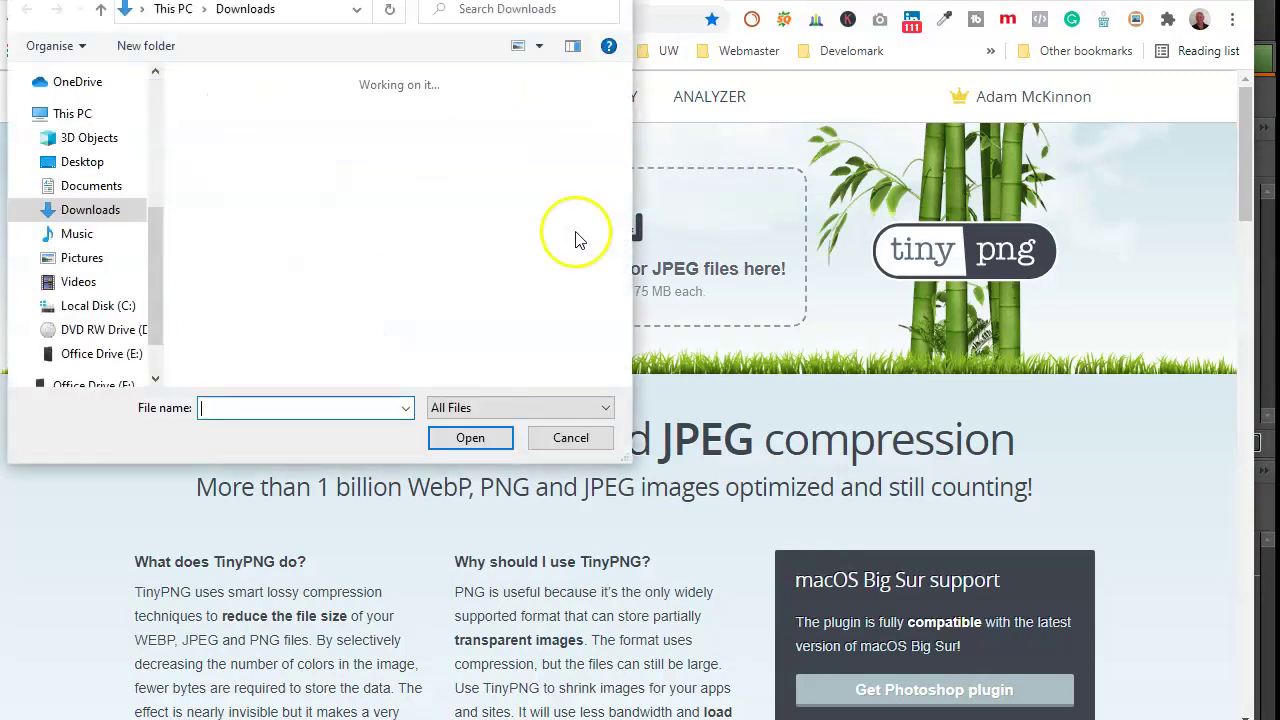
Step: Browse Documents to the Memories 'n' Mayhem Images folder and show files as large icons
left_click(90, 186)
double_click(310, 143)
scroll(314, 200, "down", 15)
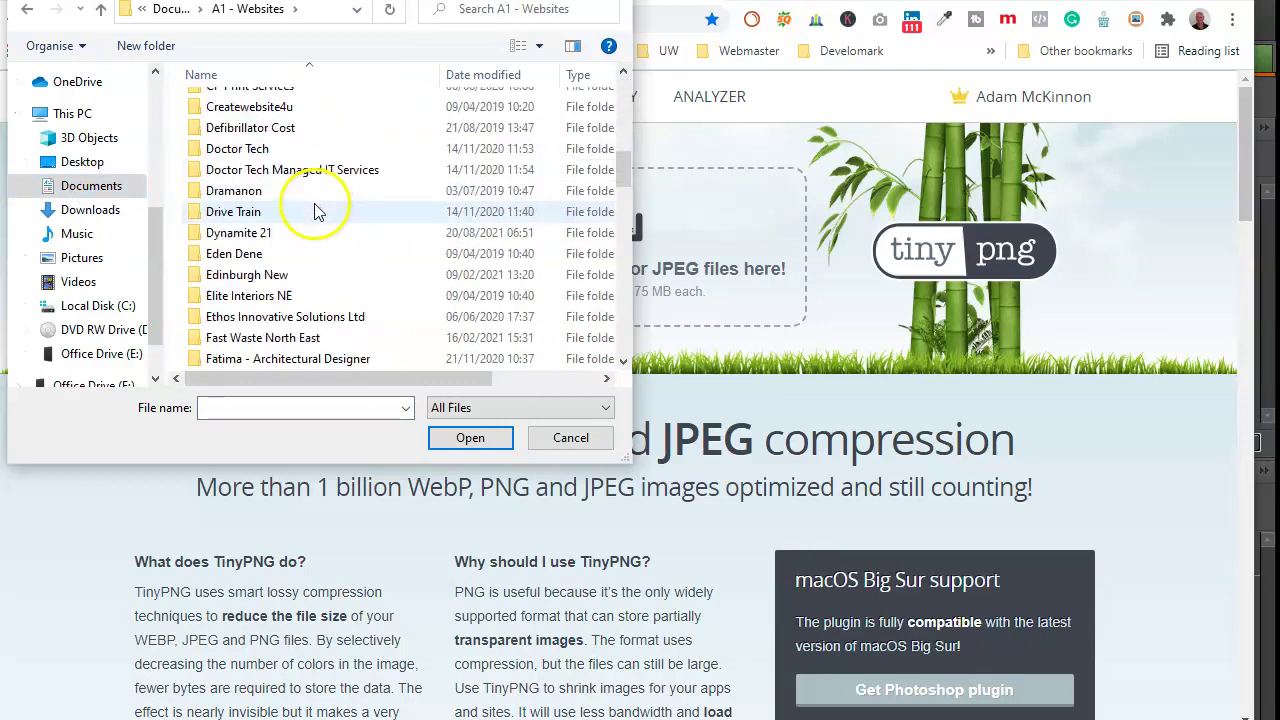
scroll(371, 251, "down", 3)
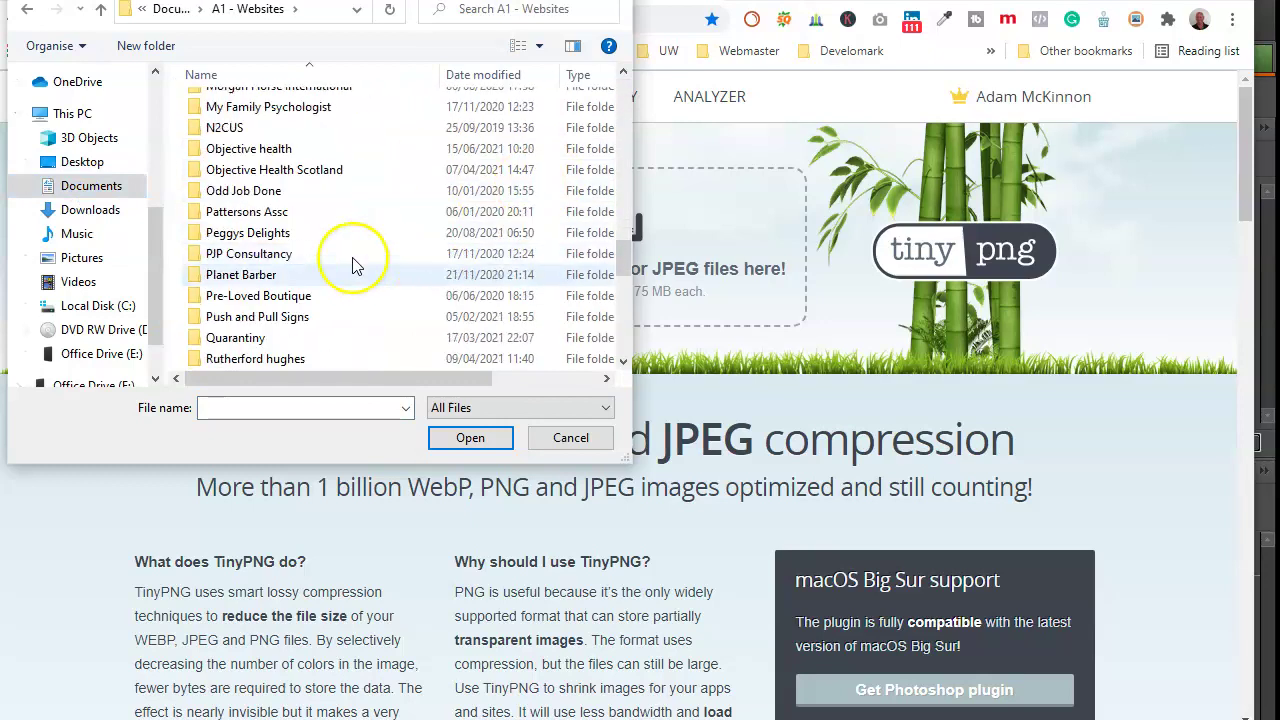
scroll(309, 257, "up", 2)
double_click(257, 160)
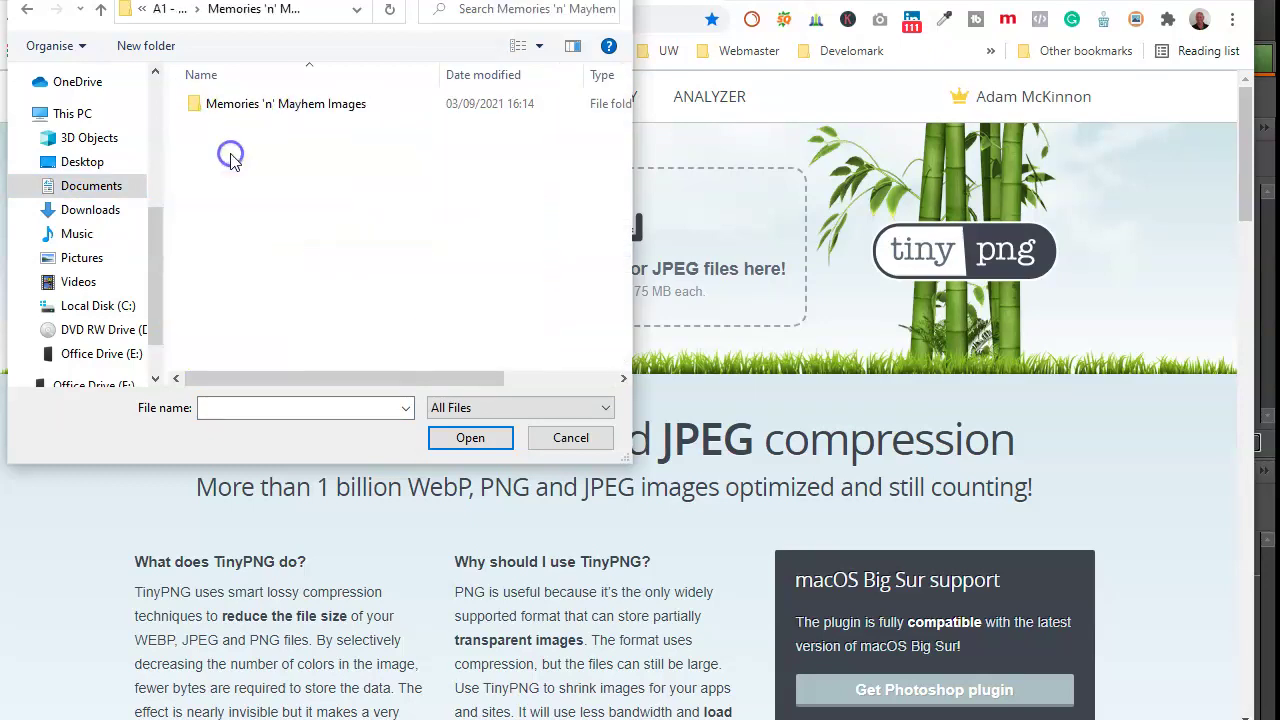
double_click(249, 99)
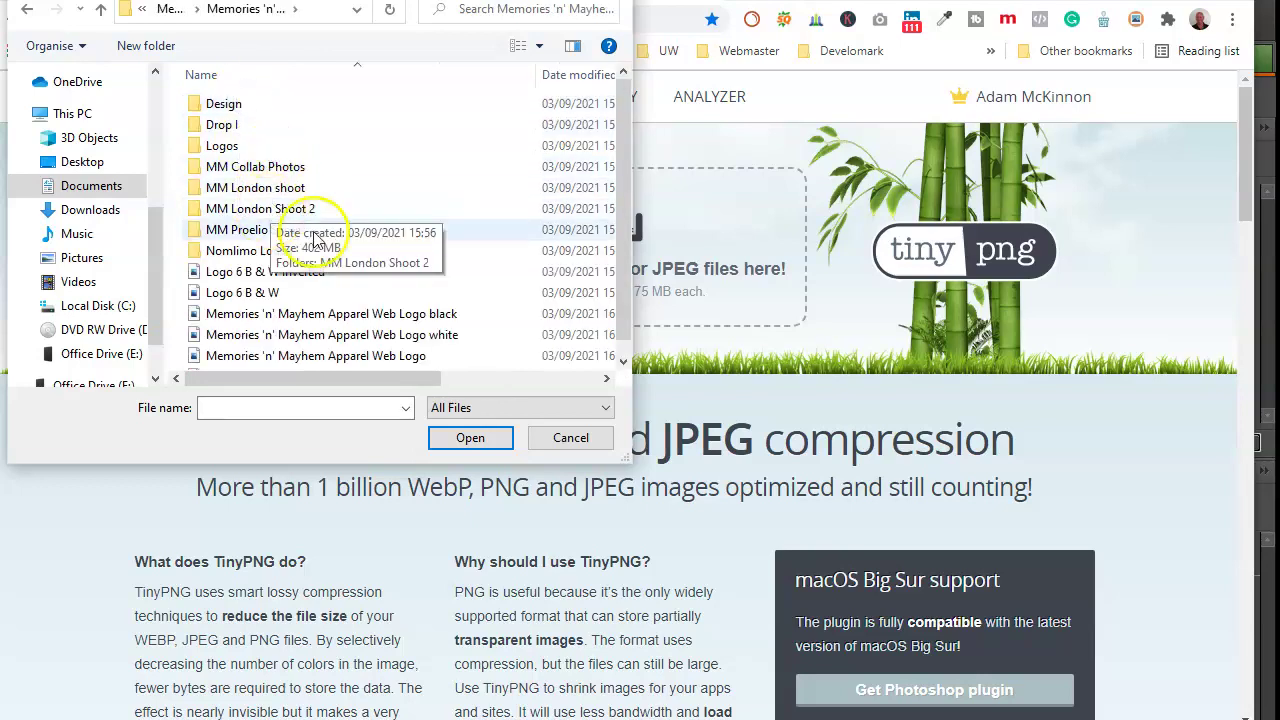
left_click(535, 46)
left_click(590, 2)
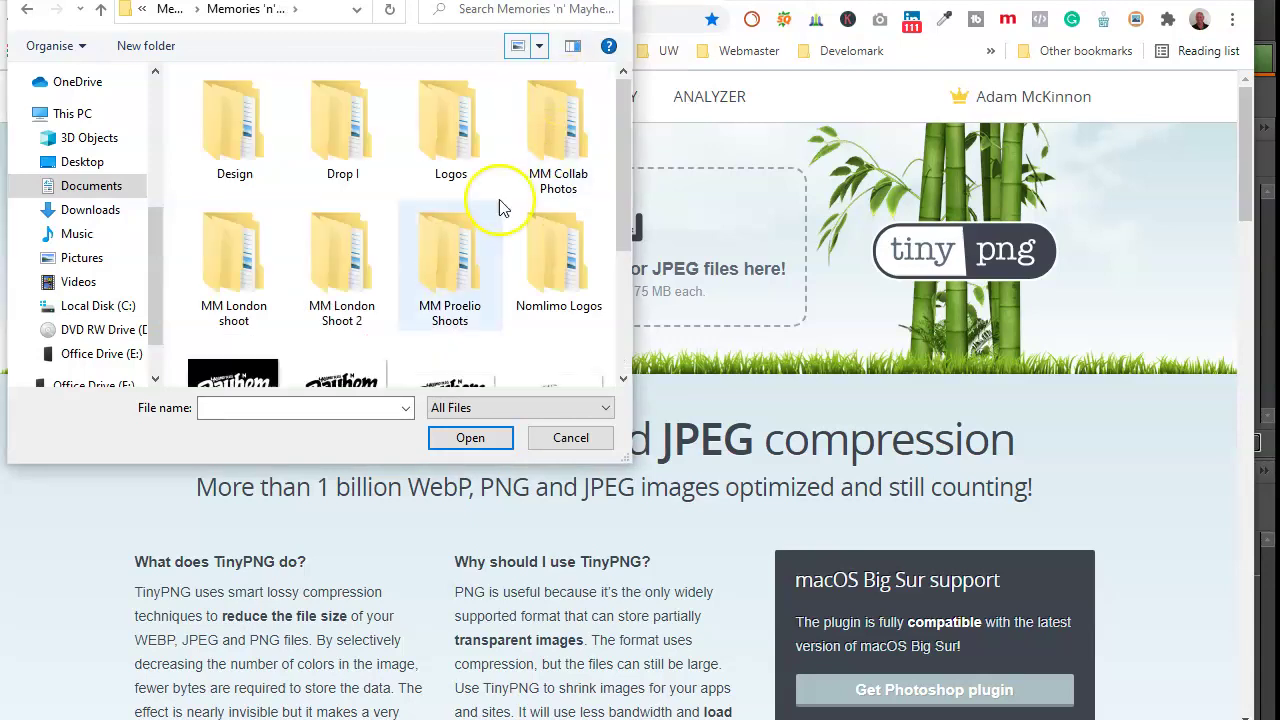
scroll(449, 243, "down", 2)
scroll(425, 235, "up", 2)
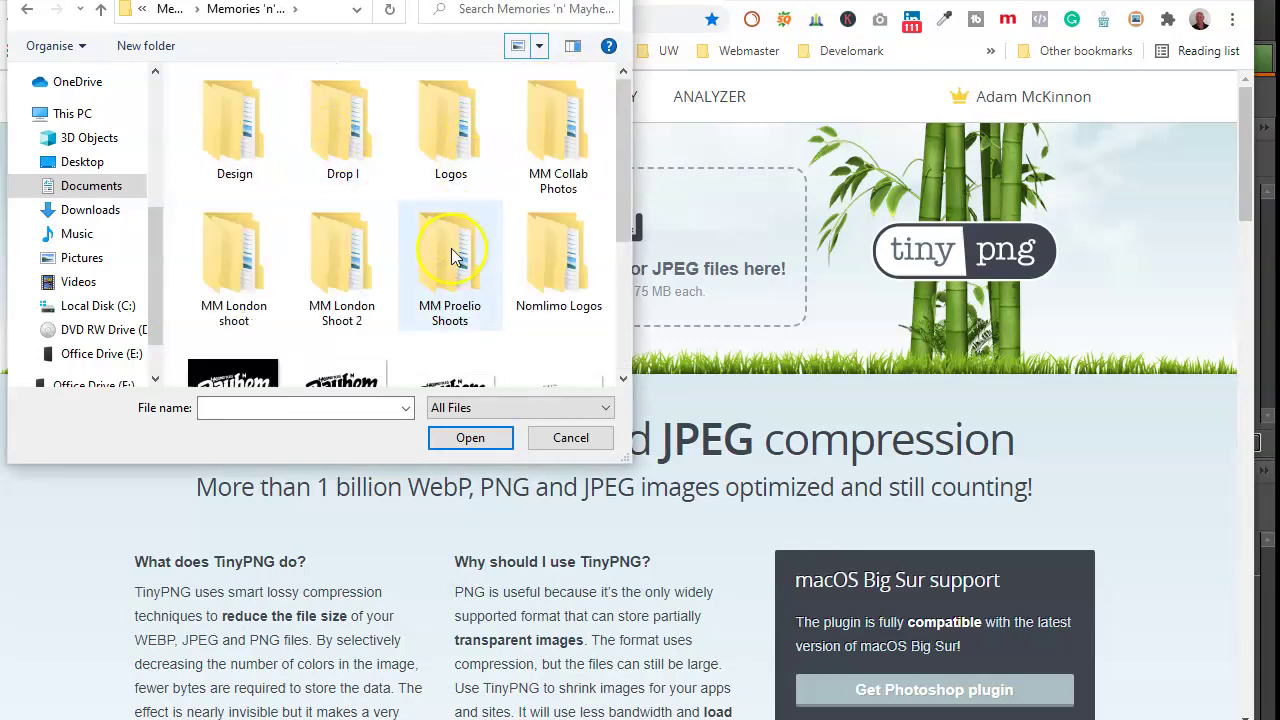
Step: Look through the MM London shoot folder, then open MM London Shoot 2 instead
double_click(245, 283)
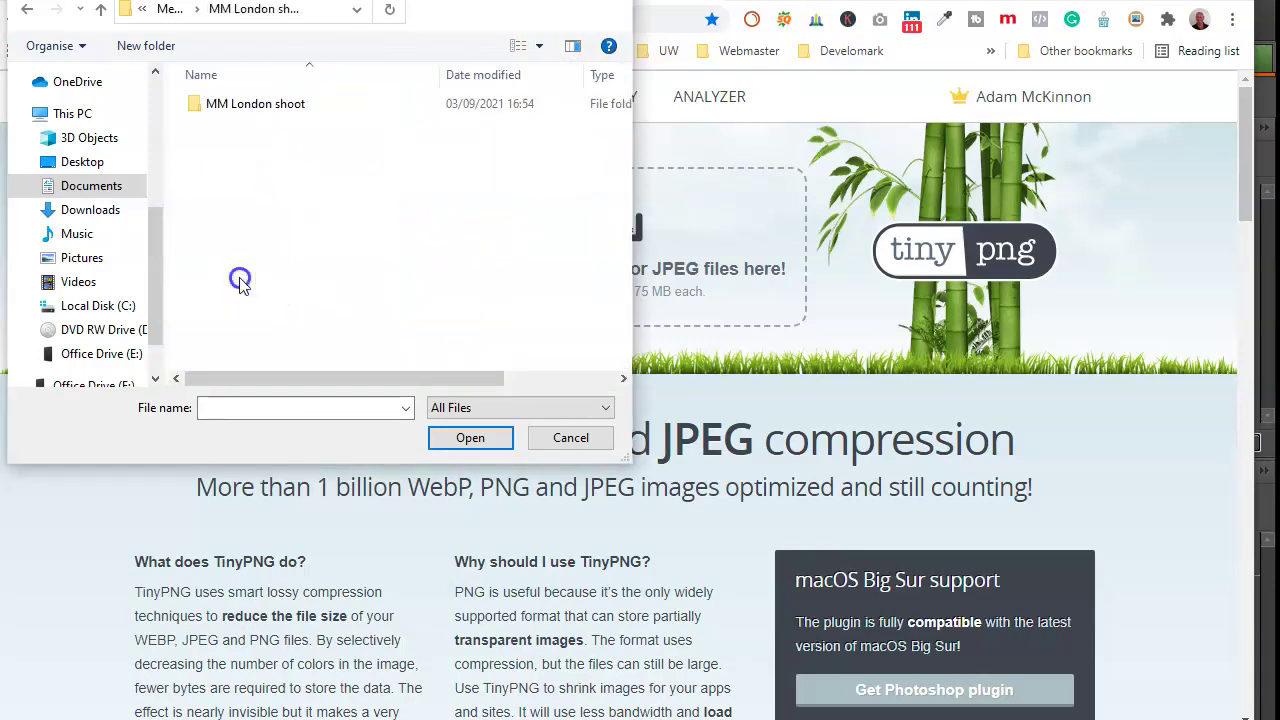
double_click(218, 103)
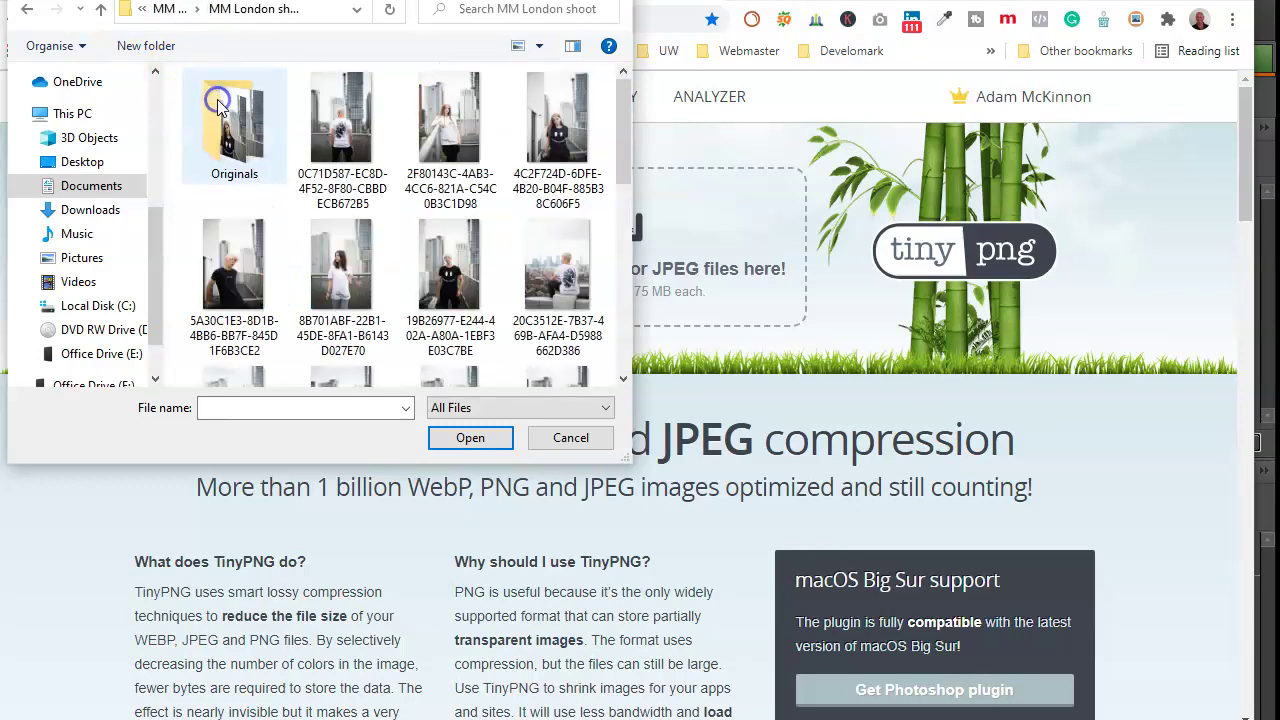
scroll(455, 248, "down", 5)
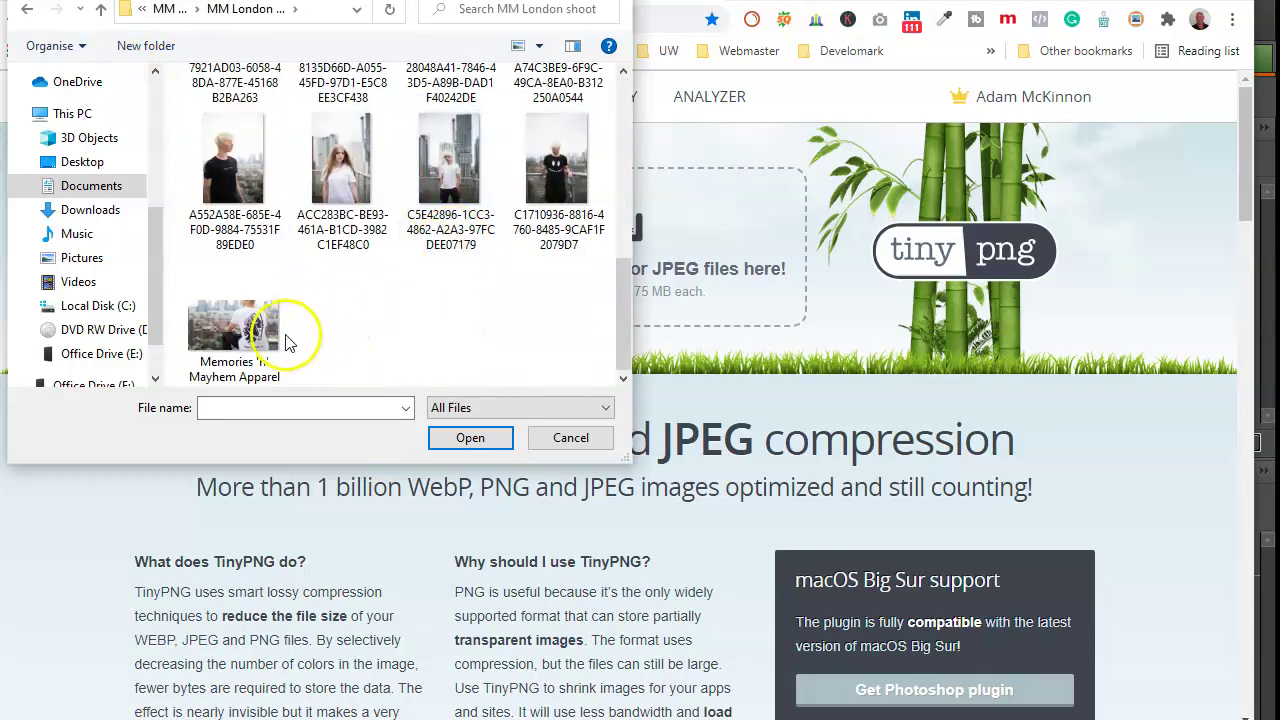
scroll(398, 258, "up", 1)
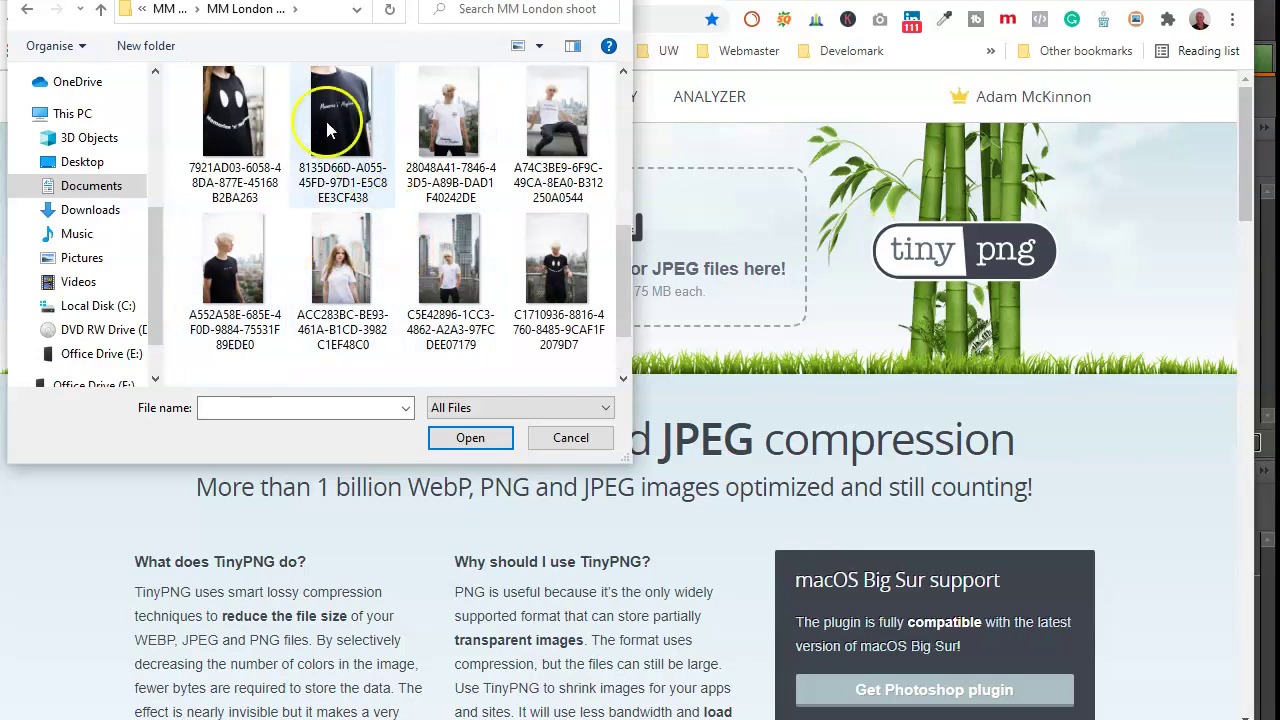
left_click(100, 9)
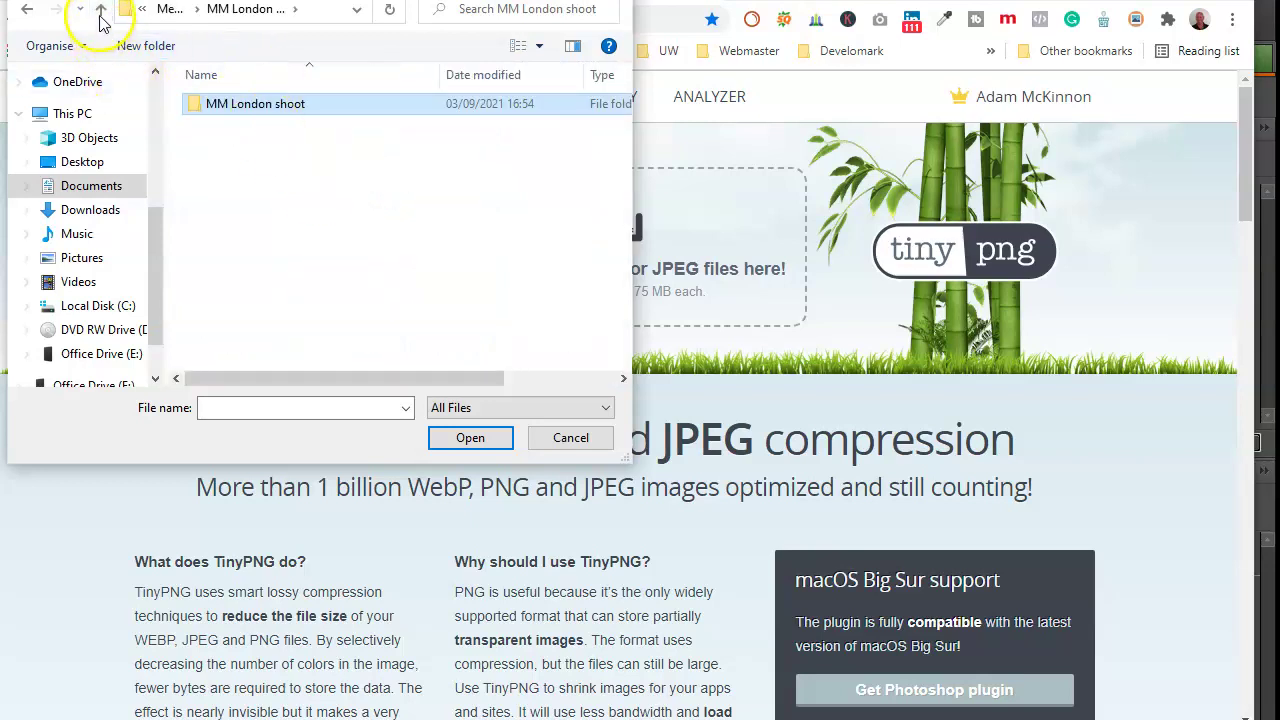
left_click(100, 9)
double_click(330, 272)
double_click(300, 104)
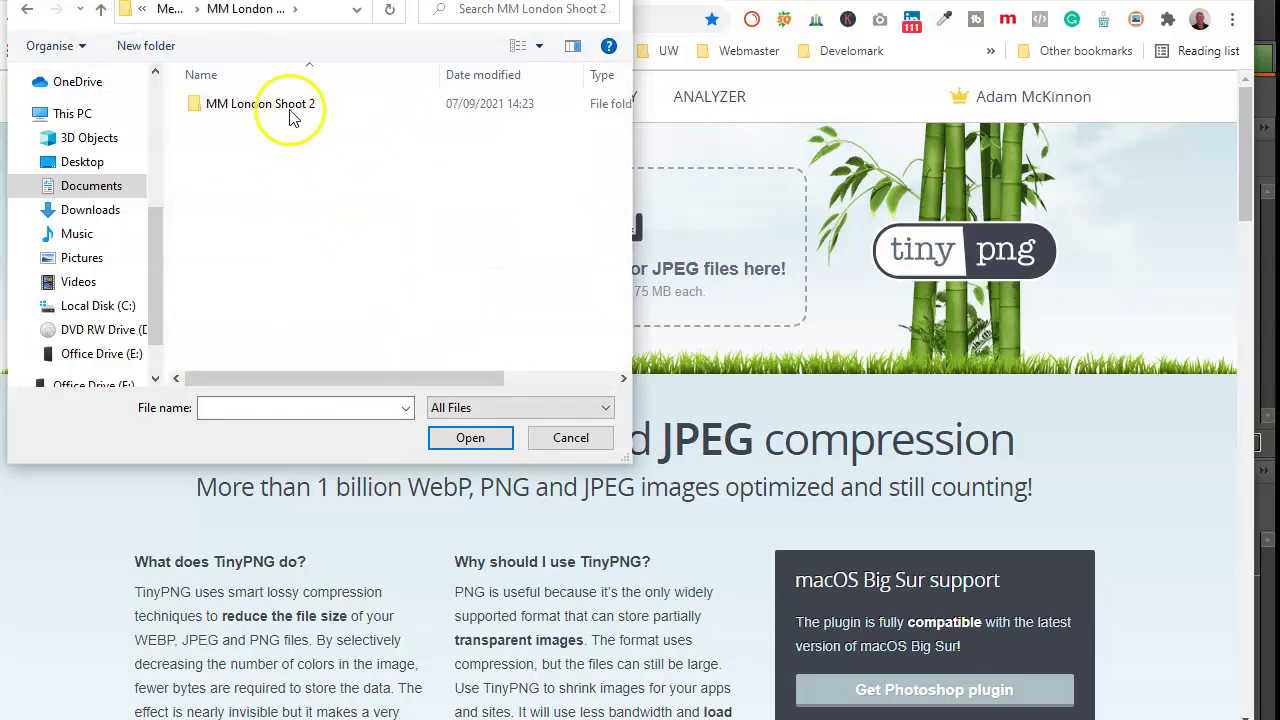
scroll(350, 180, "down", 6)
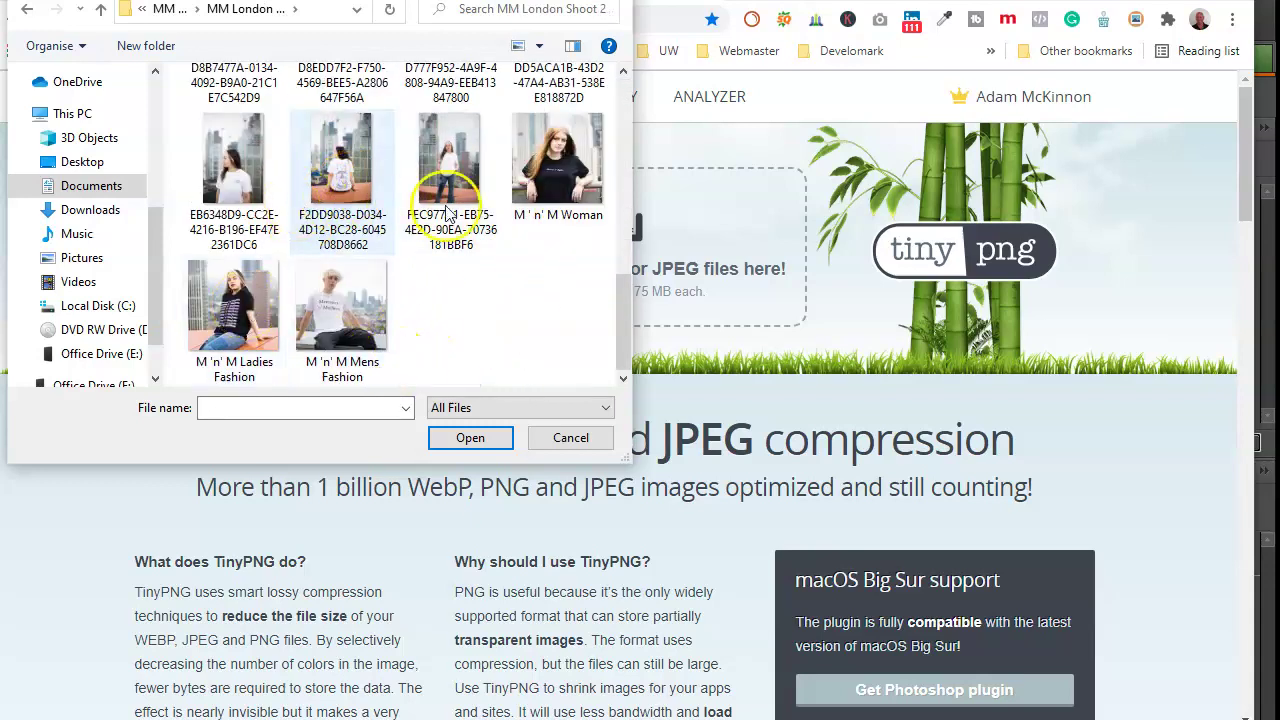
scroll(244, 340, "up", 6)
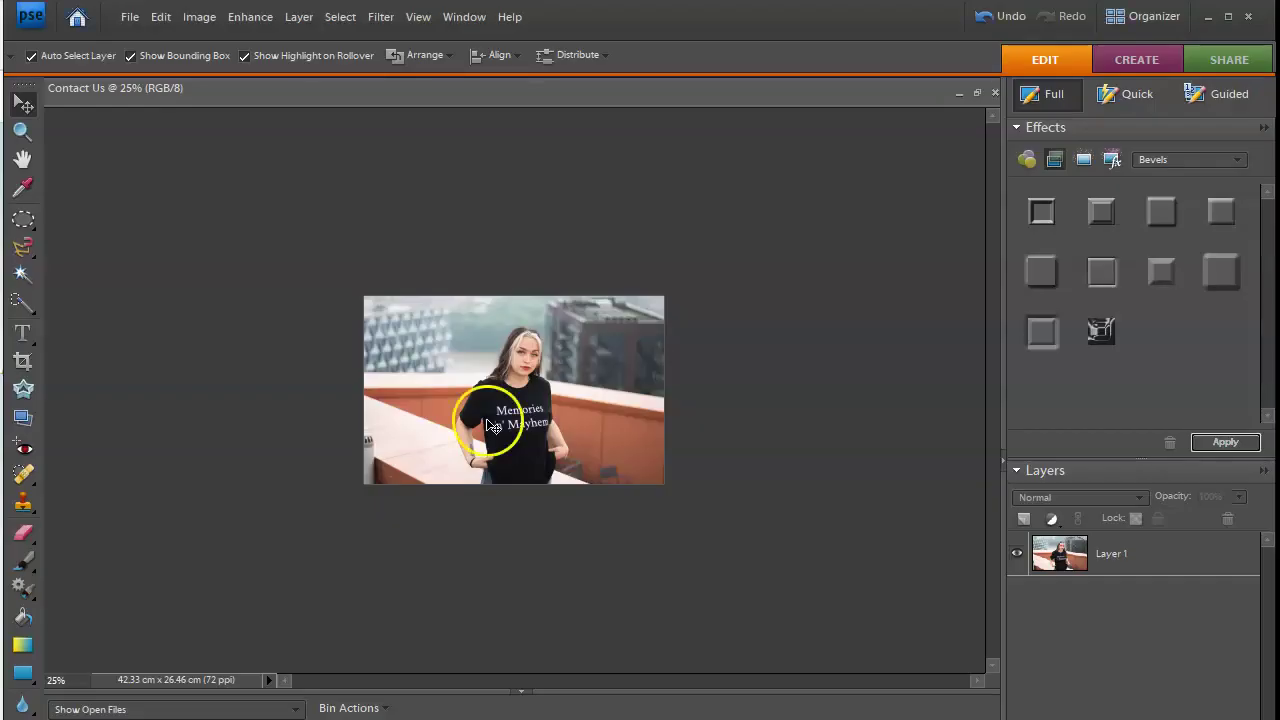
Step: In Photoshop Elements, check which folder Contact Us saves to, then cancel
left_click(131, 17)
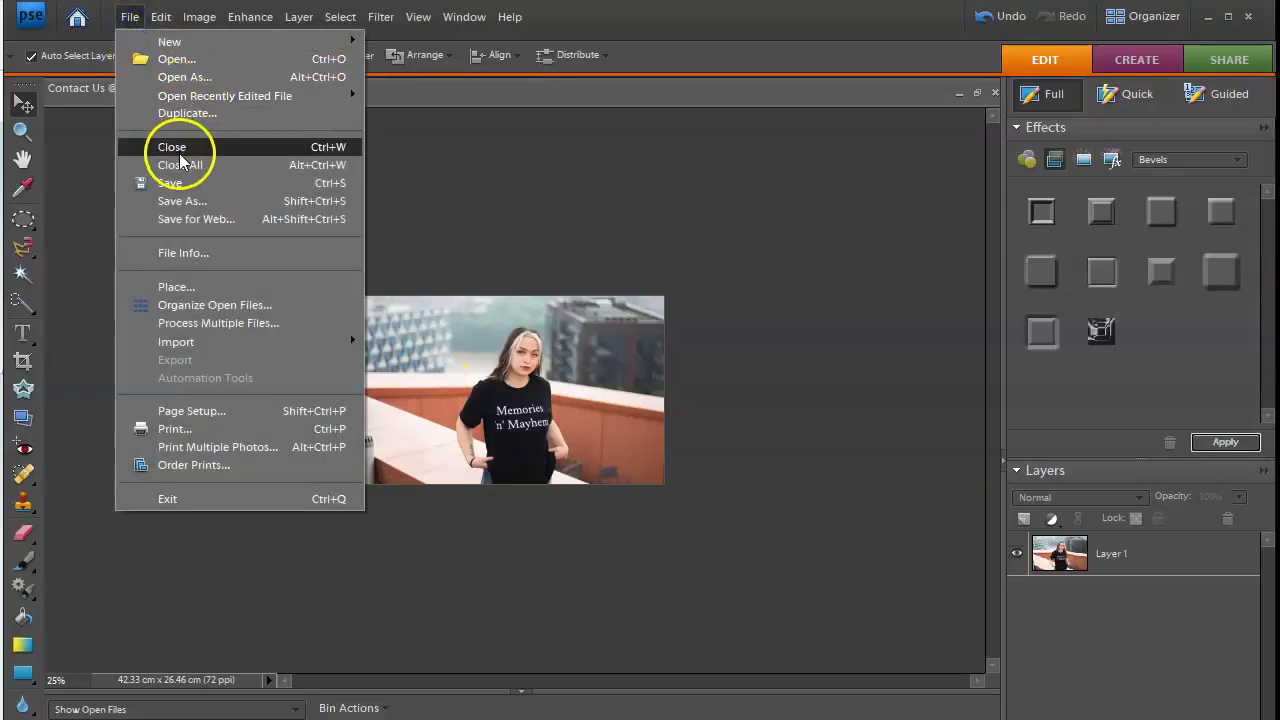
left_click(183, 197)
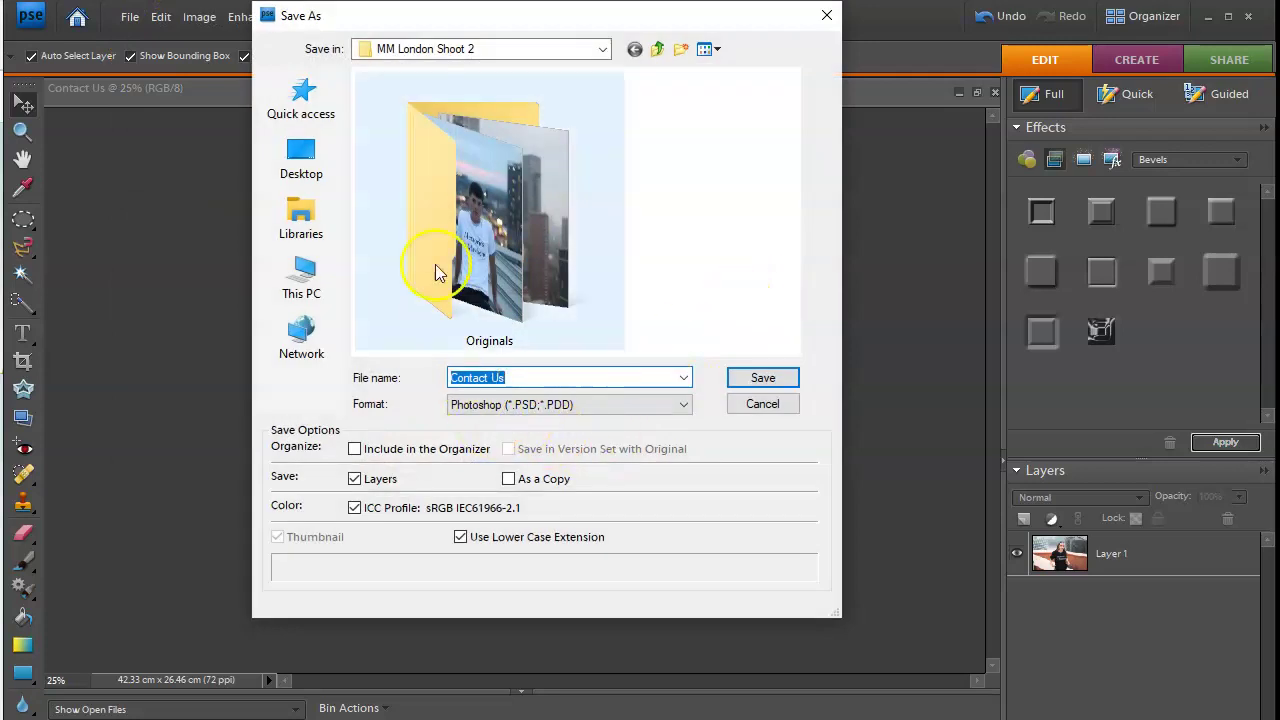
left_click(826, 16)
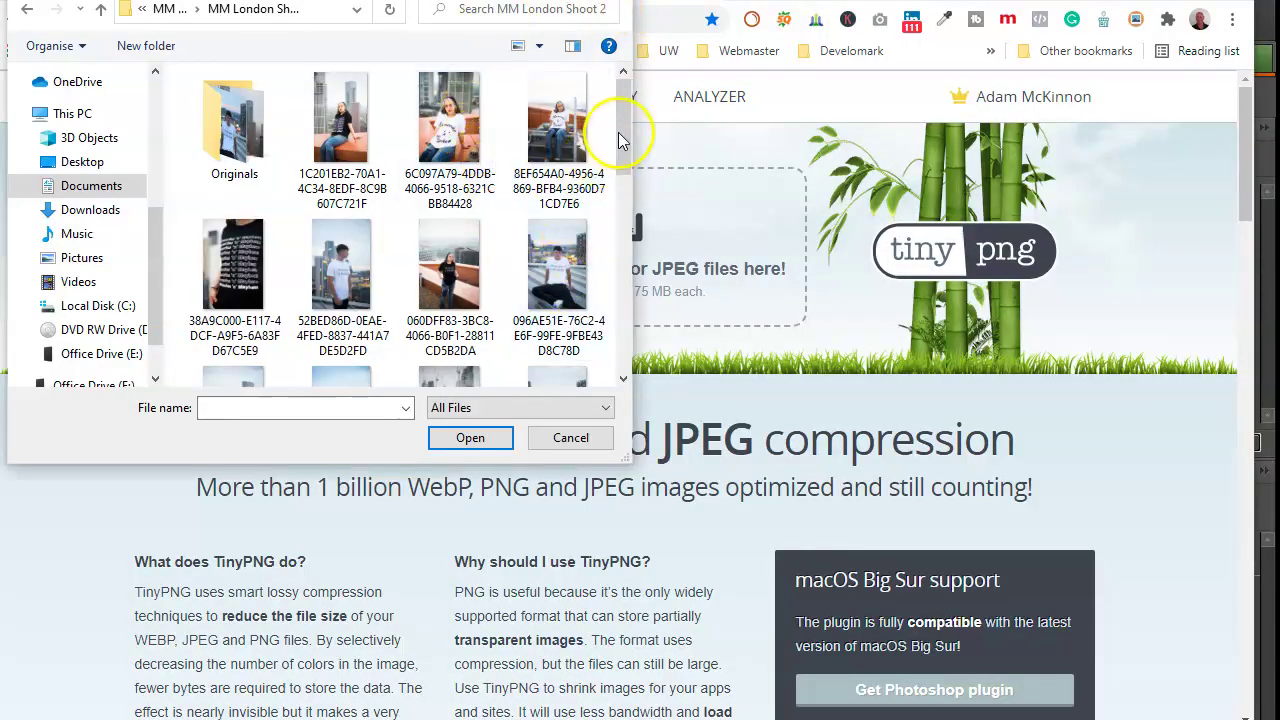
Step: Upload Contact Us.jpg to TinyPNG and download the compressed 94.5 KB version
left_click_drag(621, 128, 601, 258)
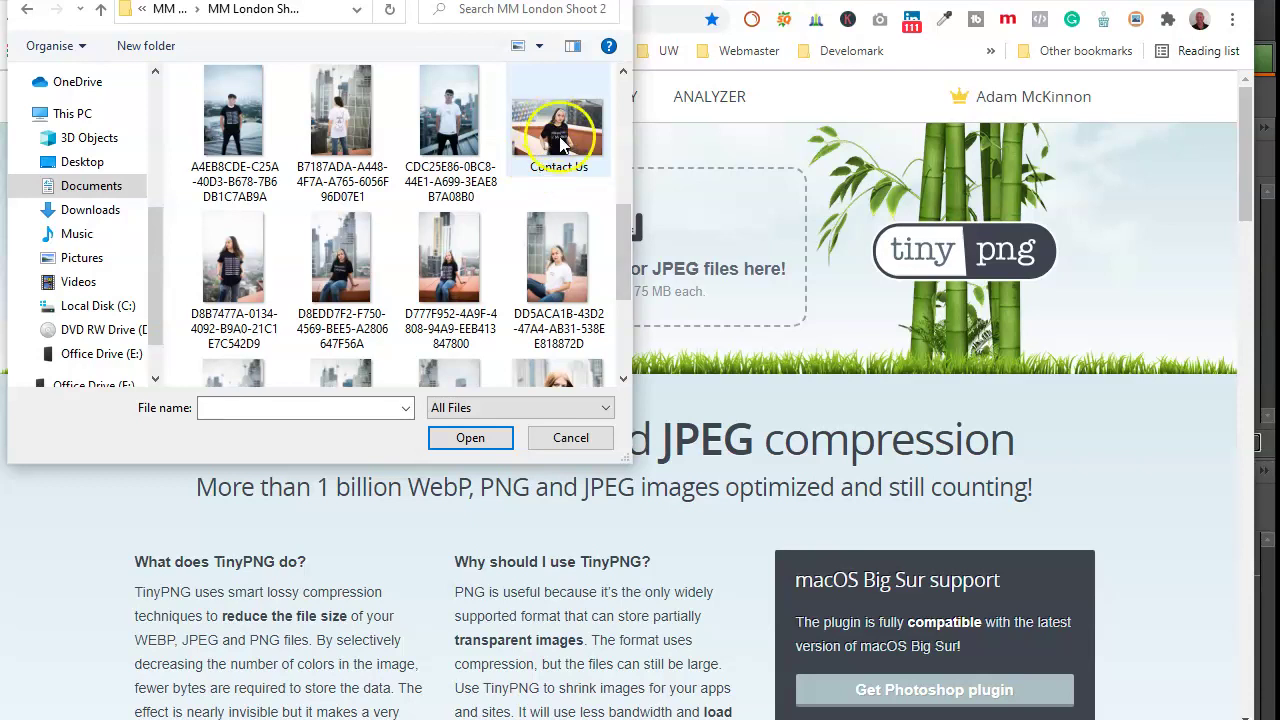
double_click(553, 125)
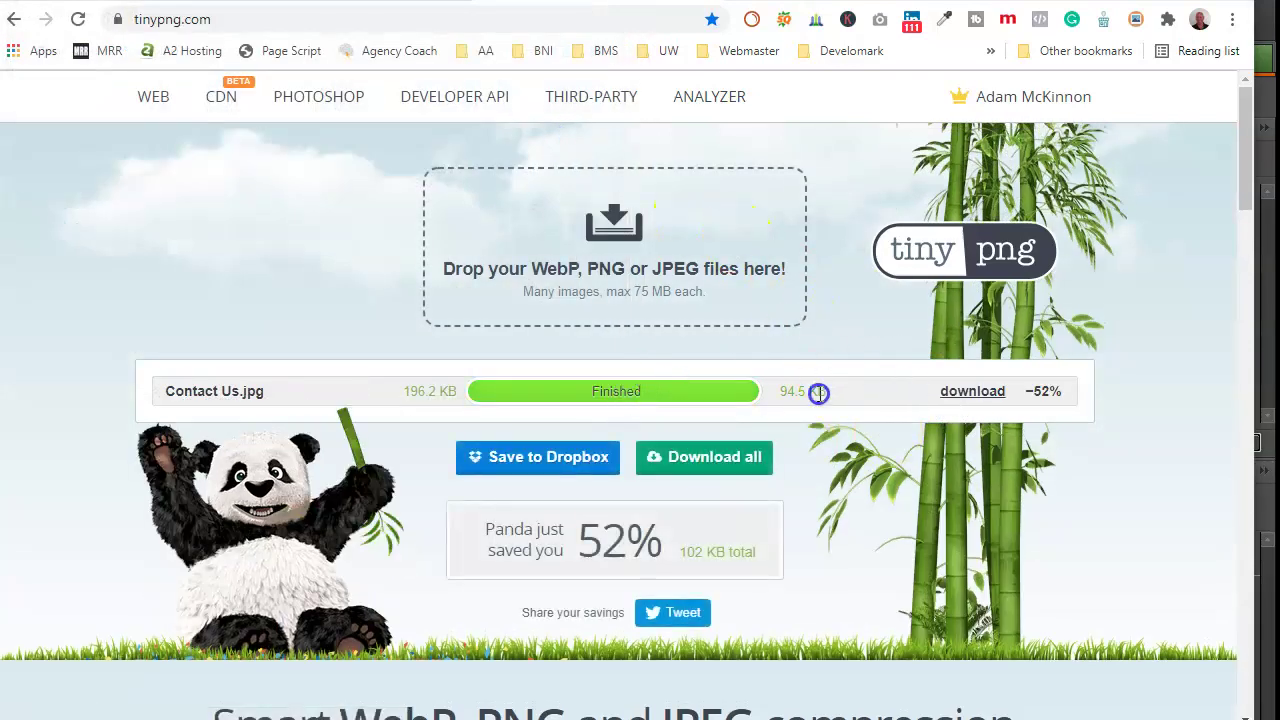
left_click(993, 398)
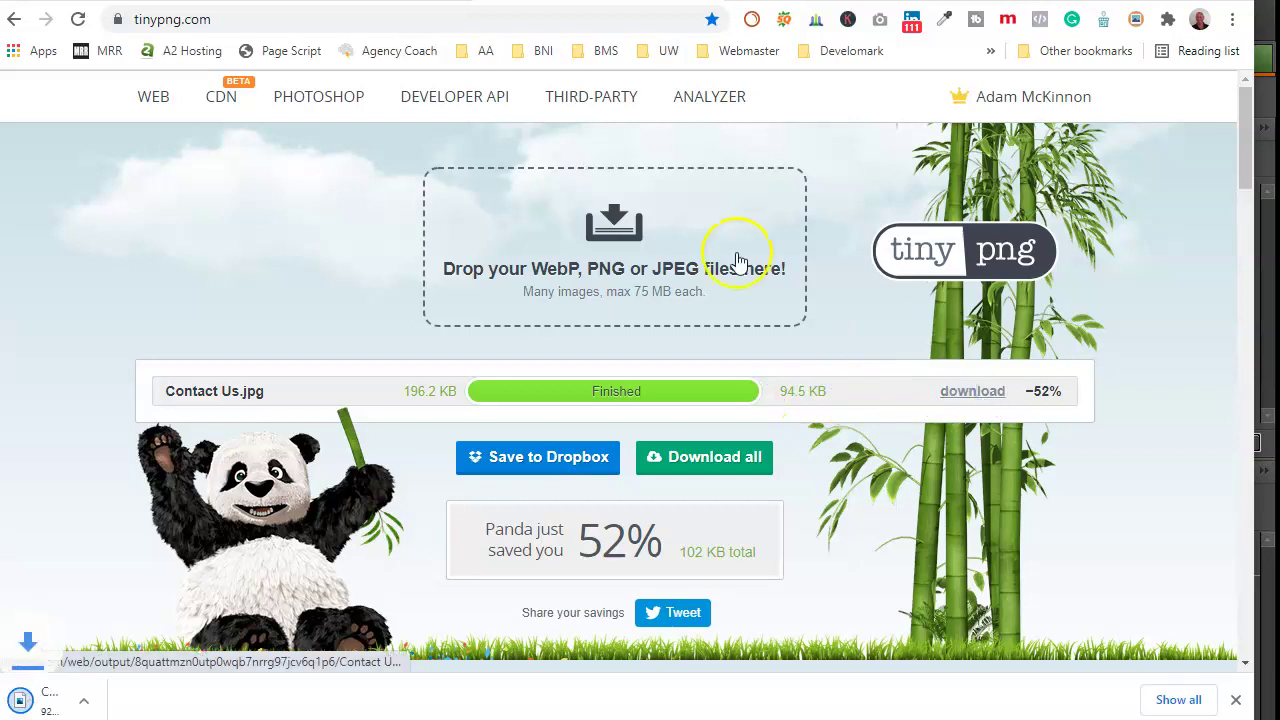
Step: Upload the compressed Contact Us.jpg from Downloads as the empty section's classic background image
key("ctrl+Tab")
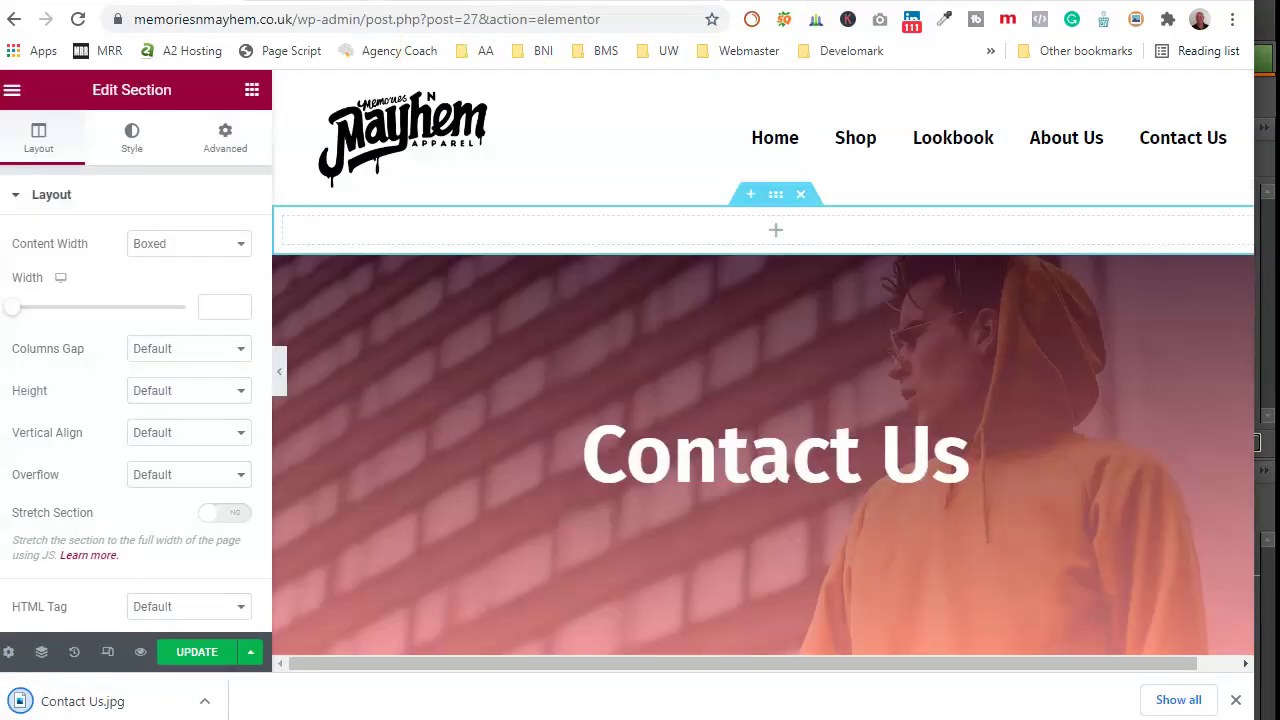
left_click(776, 198)
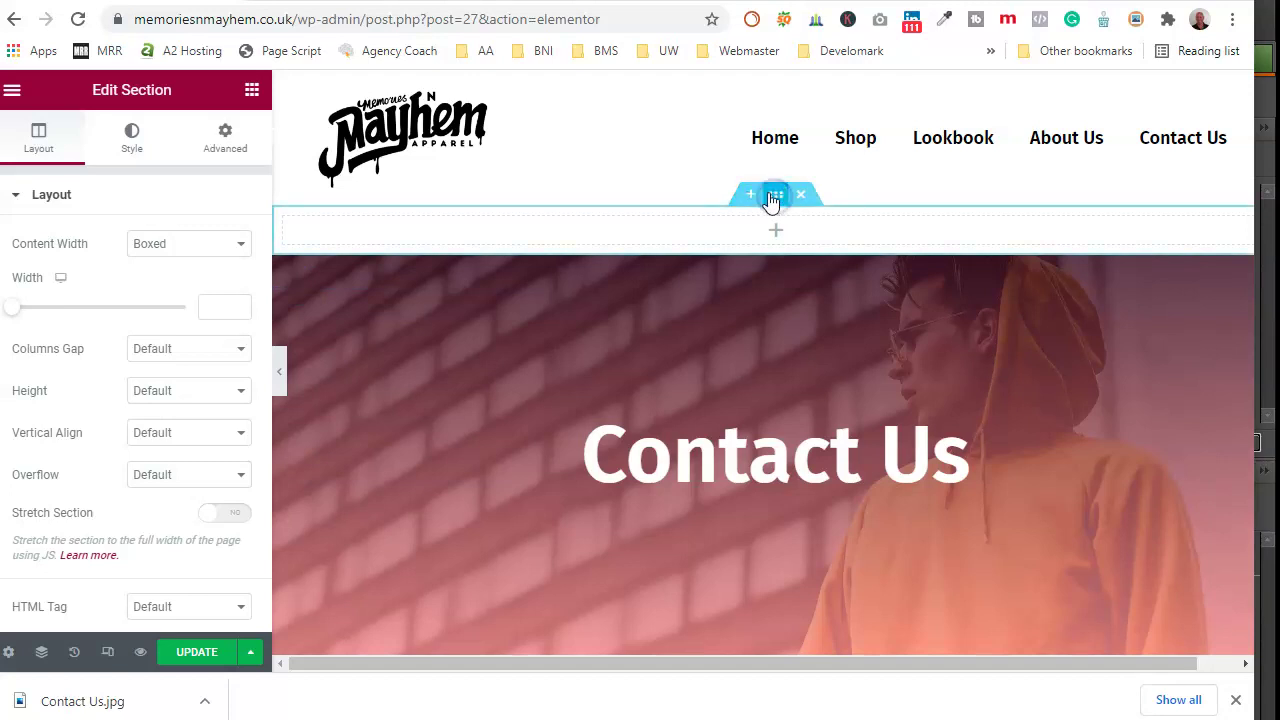
left_click(131, 148)
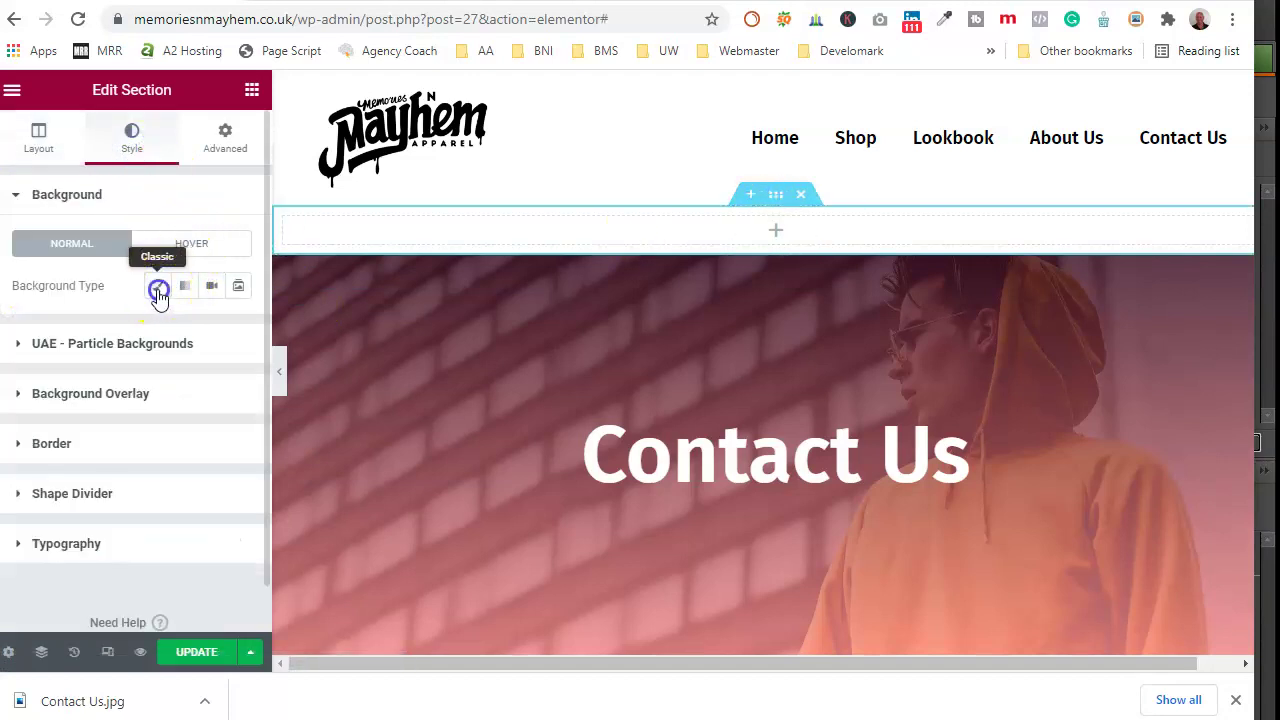
left_click(158, 288)
left_click(86, 447)
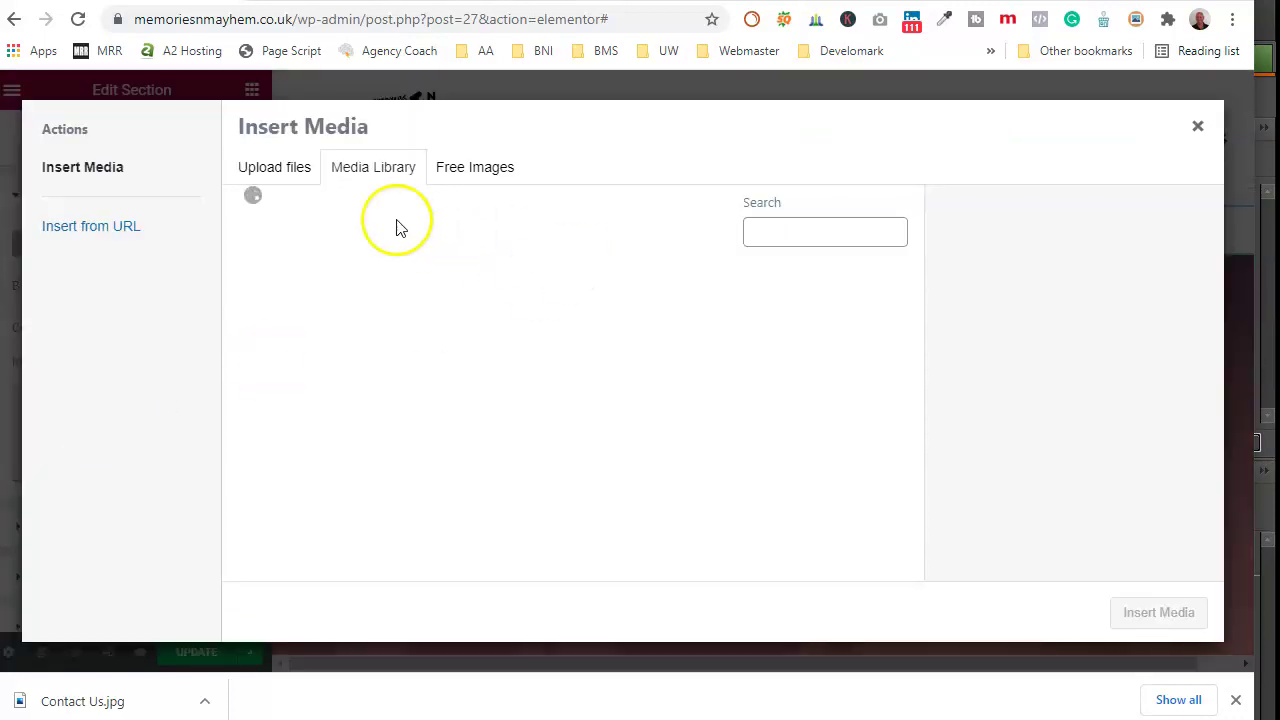
left_click(271, 168)
left_click(684, 404)
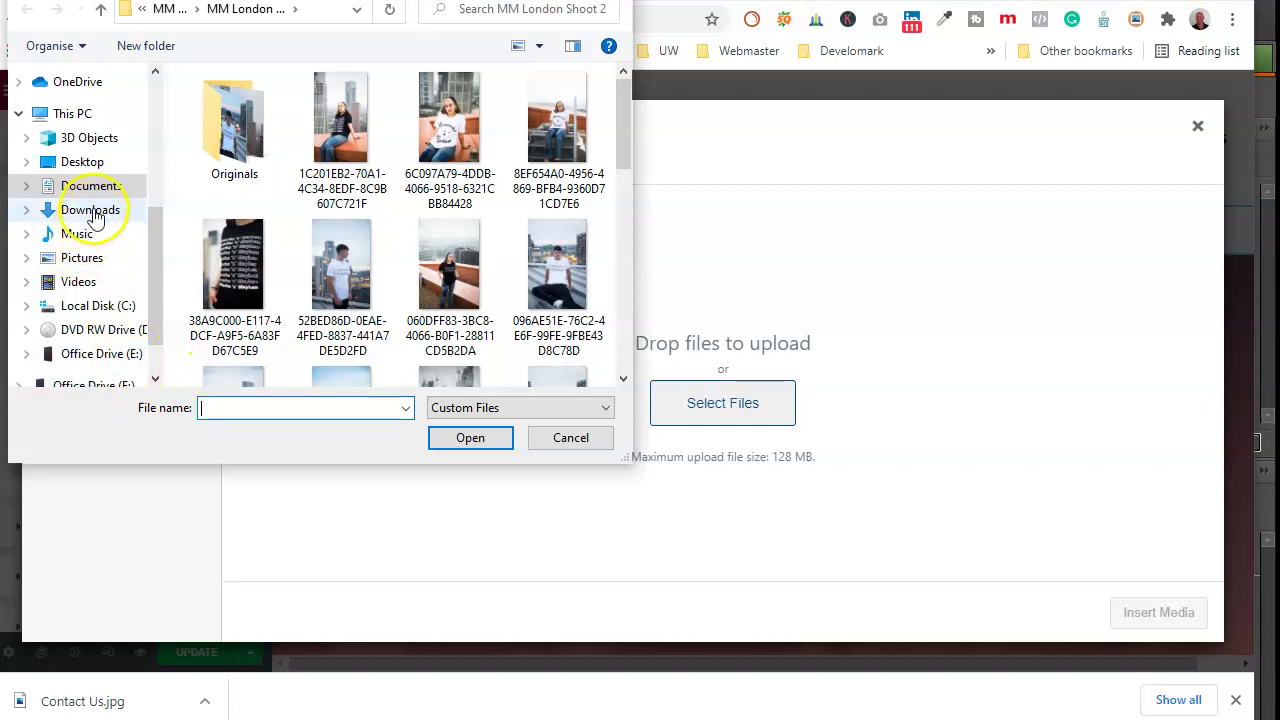
left_click(90, 210)
double_click(258, 183)
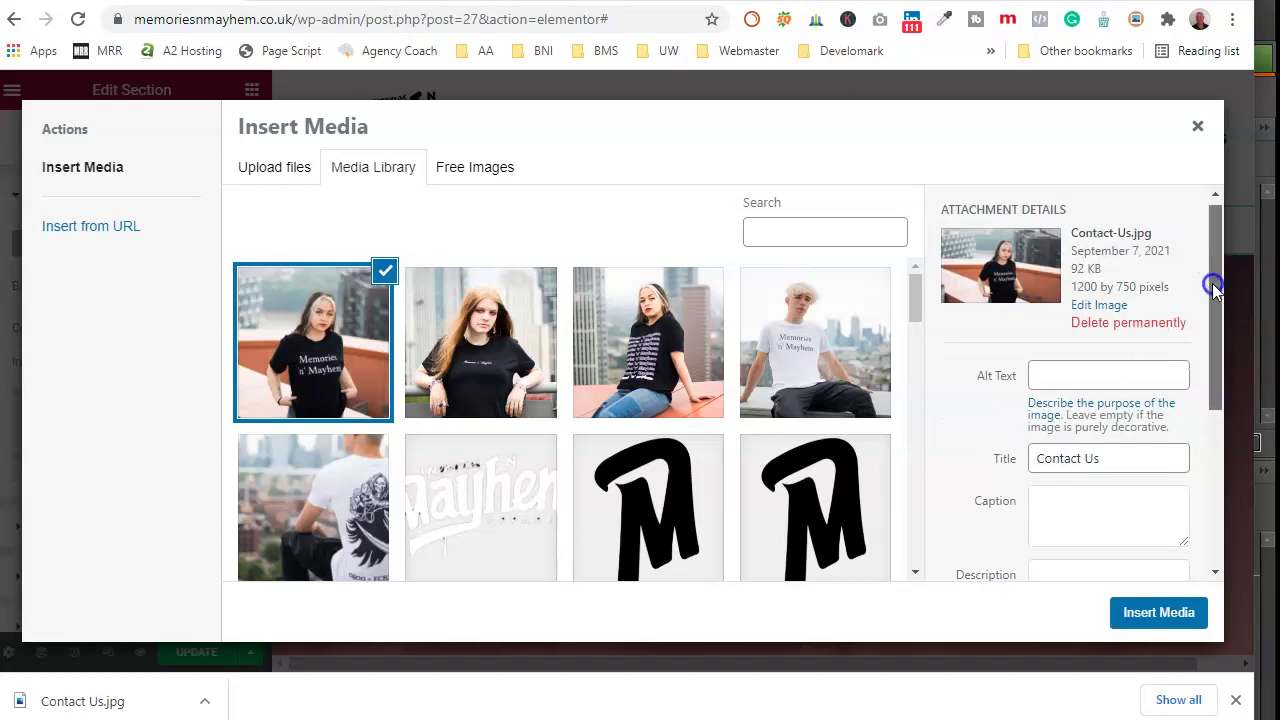
Step: Fill the image's alt text and description with 'Contact Us' and insert it
scroll(1160, 340, "down", 1)
right_click(1095, 408)
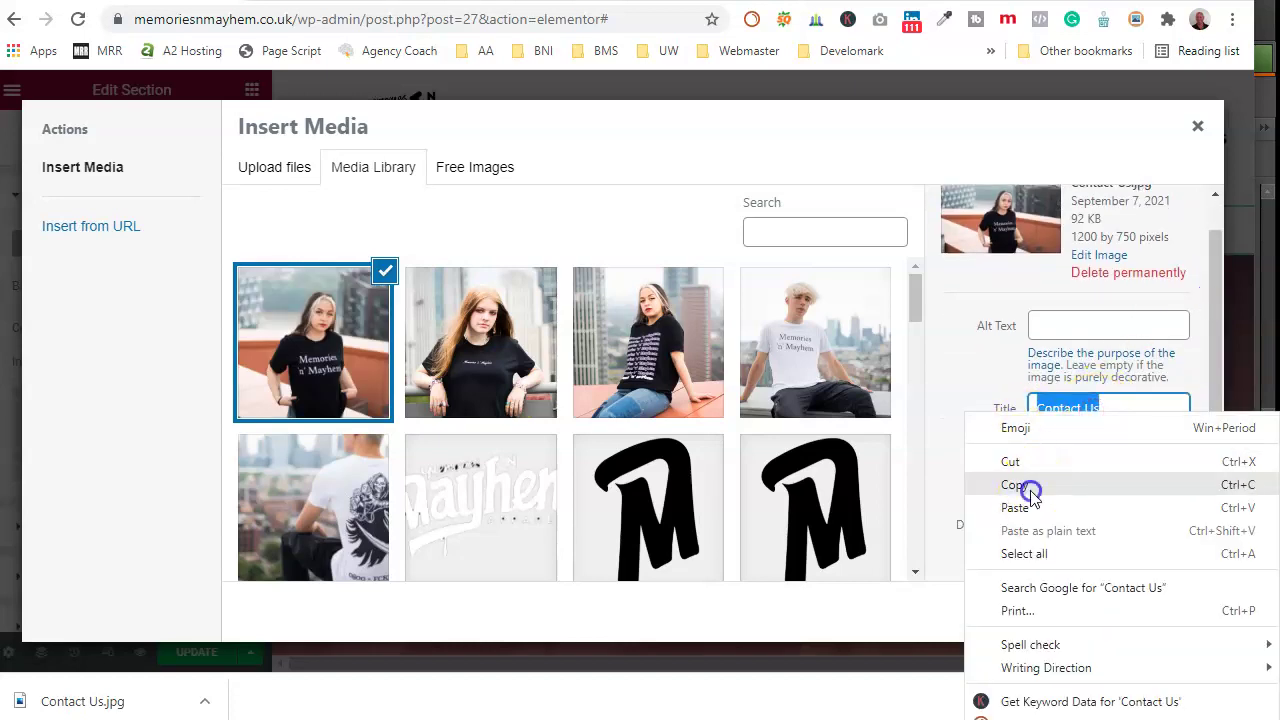
left_click(1029, 486)
left_click(1064, 326)
right_click(1064, 326)
left_click(1100, 483)
left_click(1086, 534)
right_click(1083, 535)
left_click(1100, 378)
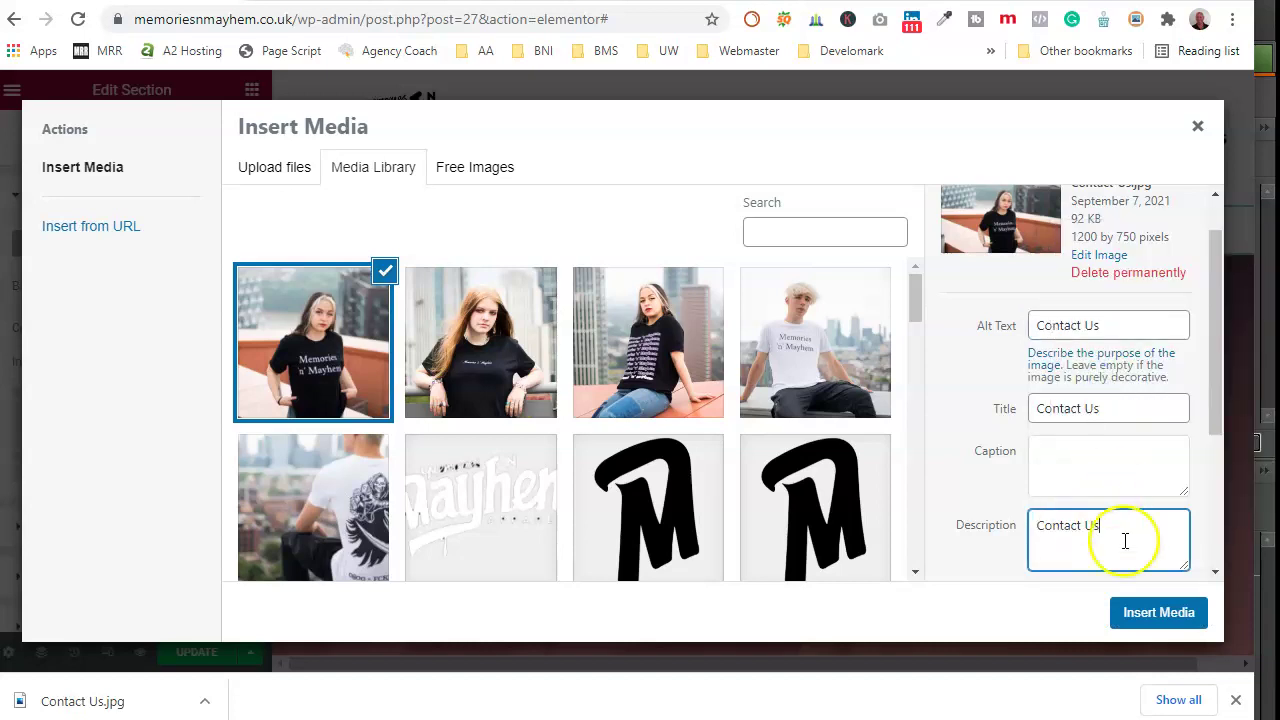
left_click(1157, 612)
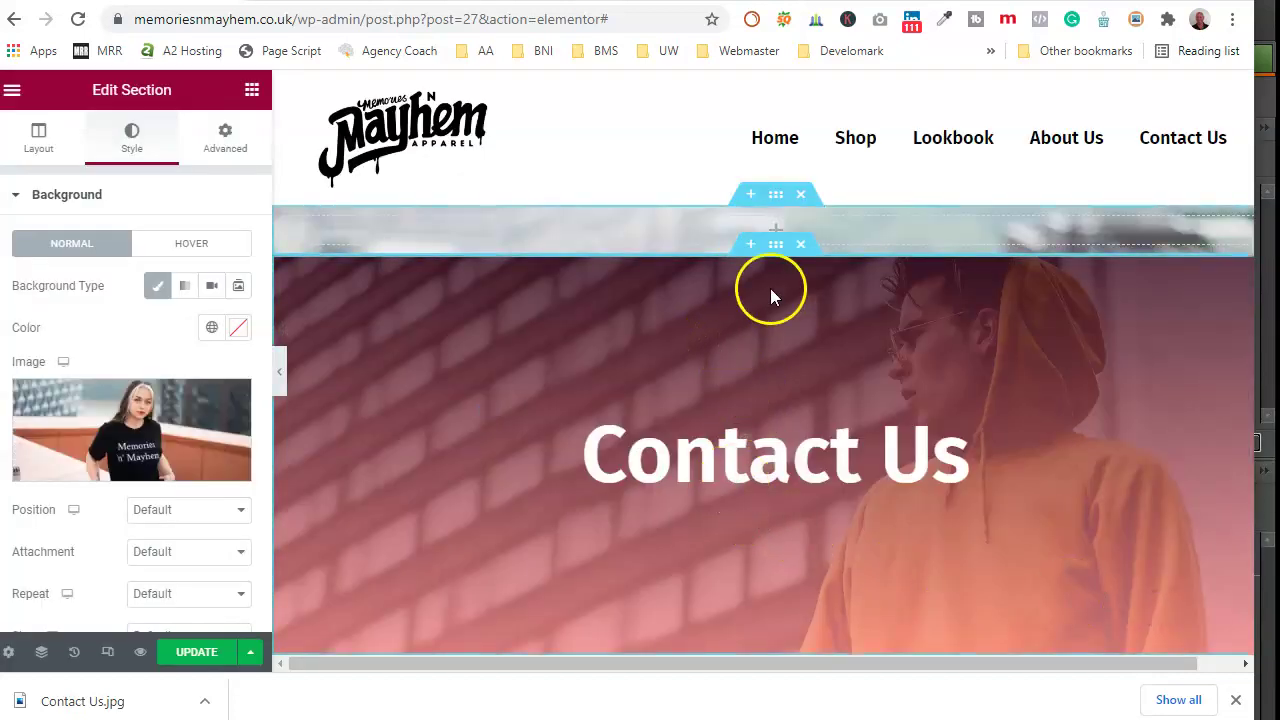
Step: Delete the Contact Us inner section and add a Heading widget to the empty section
left_click(804, 245)
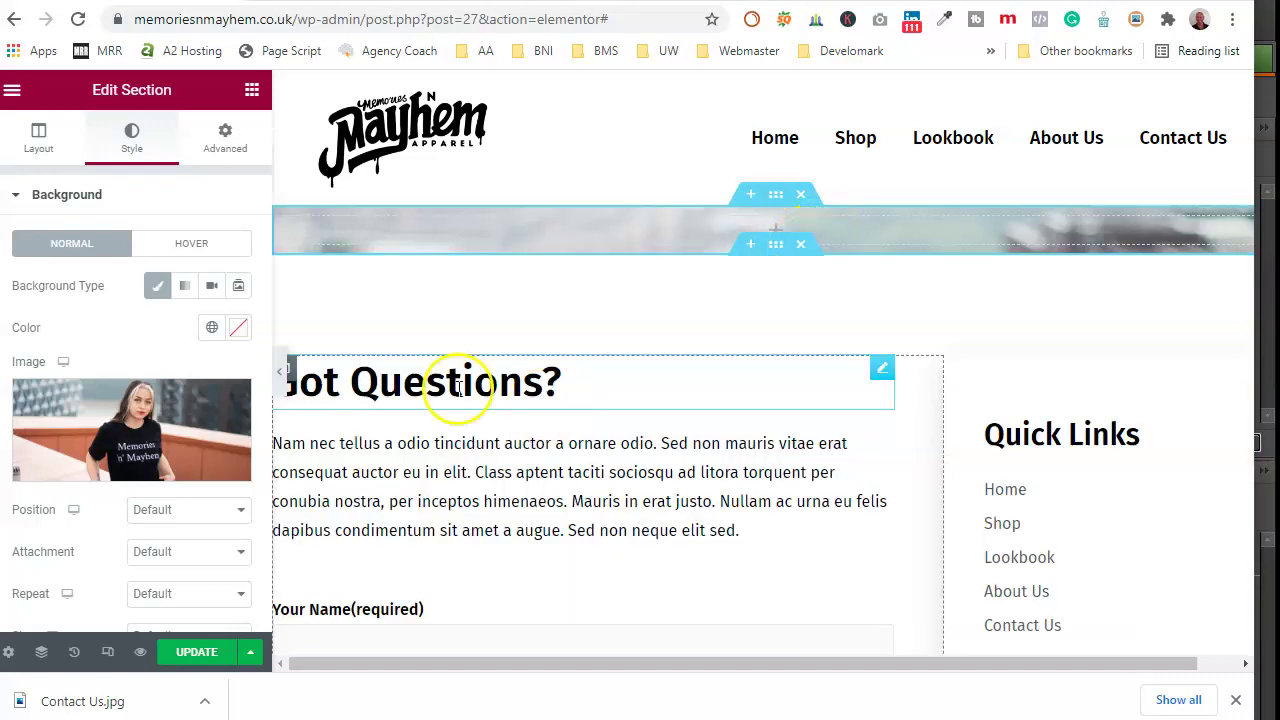
left_click(12, 92)
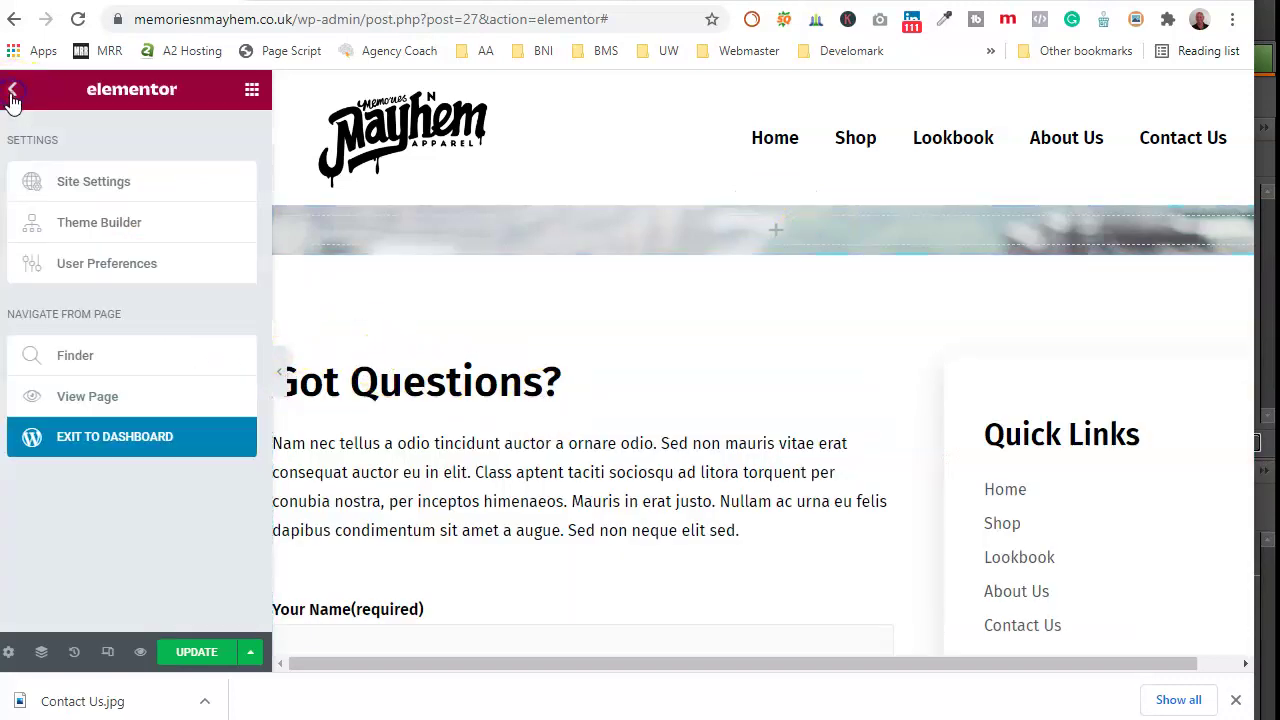
left_click(10, 96)
left_click_drag(194, 294, 711, 234)
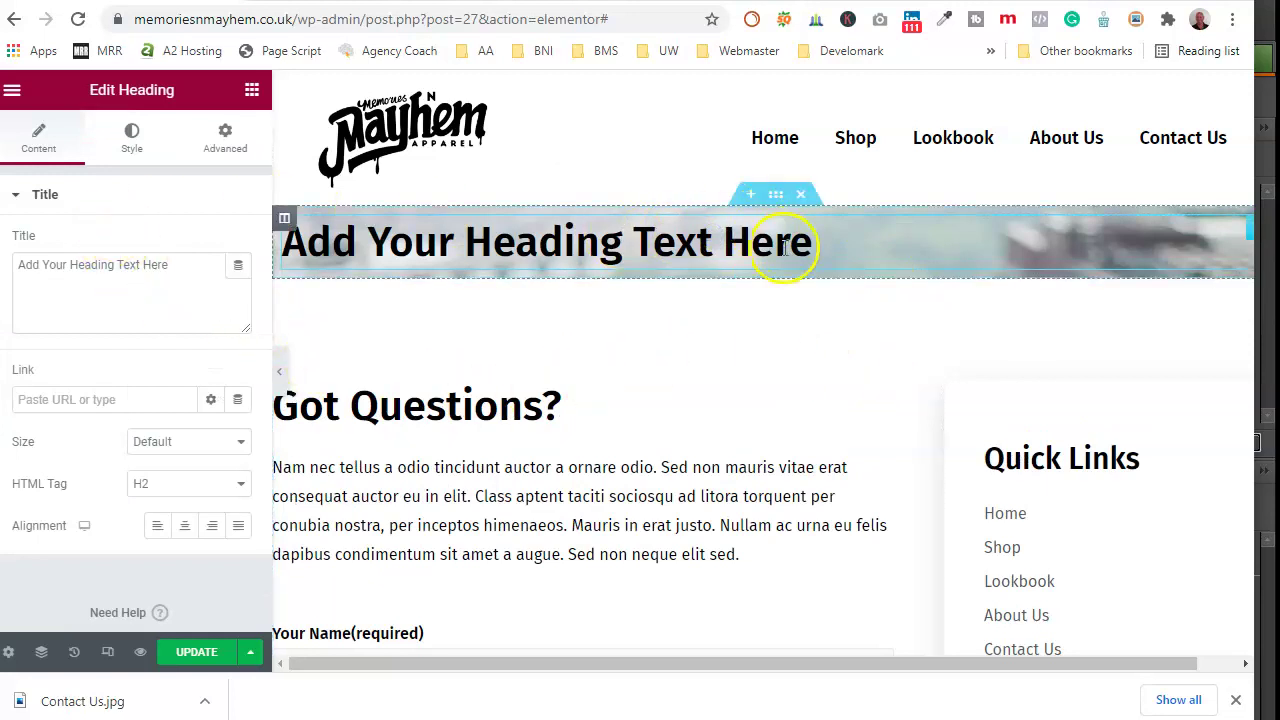
Step: Set the banner background to Center Center, Scroll, No-repeat and Cover
left_click(777, 197)
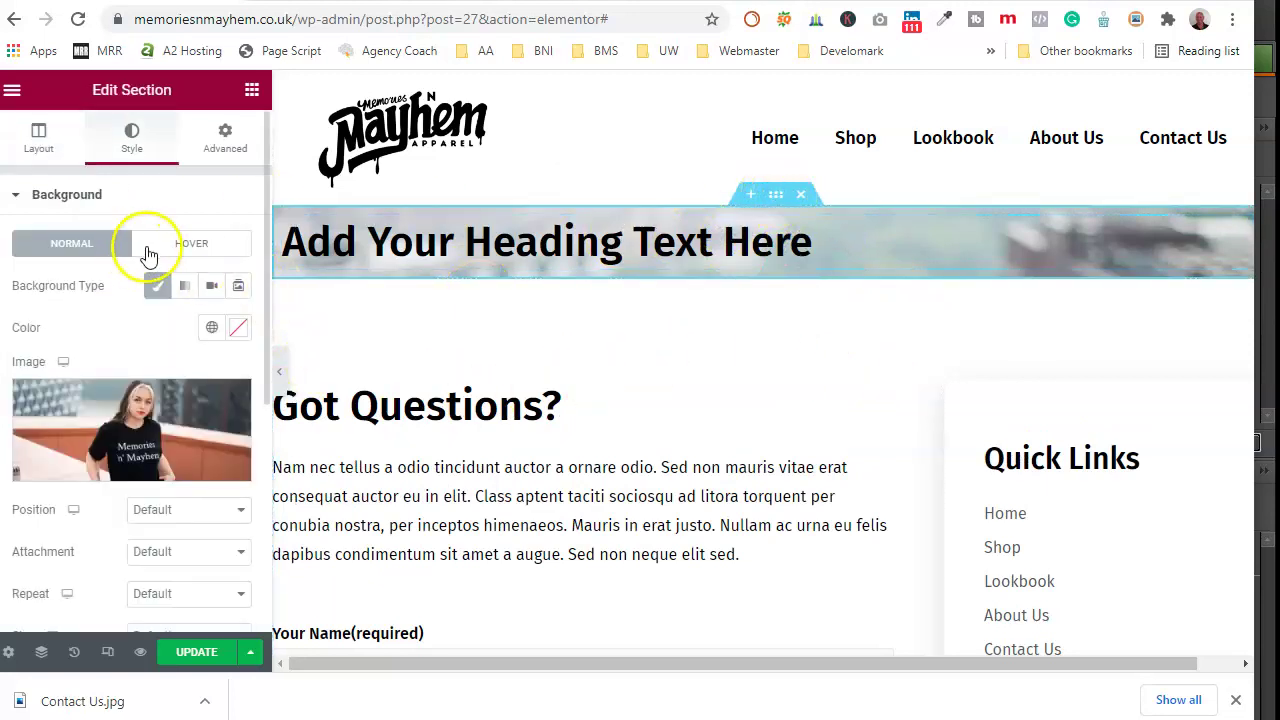
scroll(134, 300, "down", 3)
left_click(190, 209)
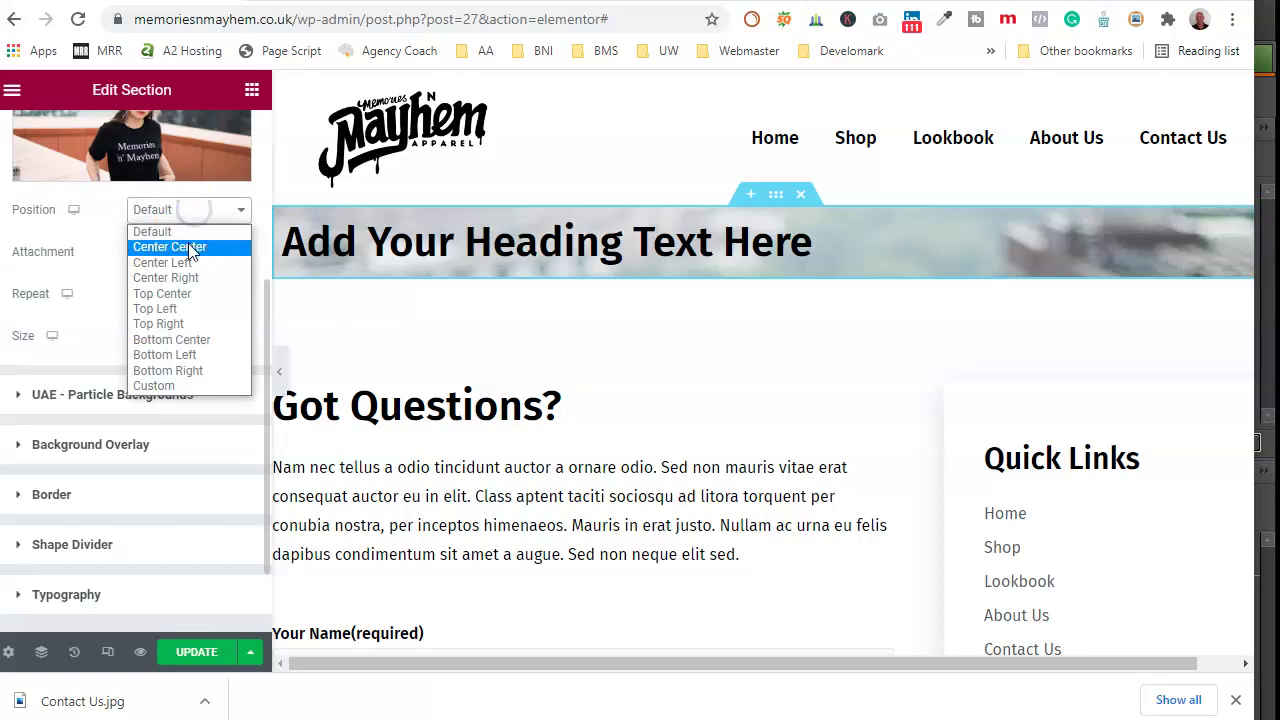
left_click(189, 247)
left_click(190, 254)
left_click(190, 288)
left_click(190, 293)
left_click(189, 331)
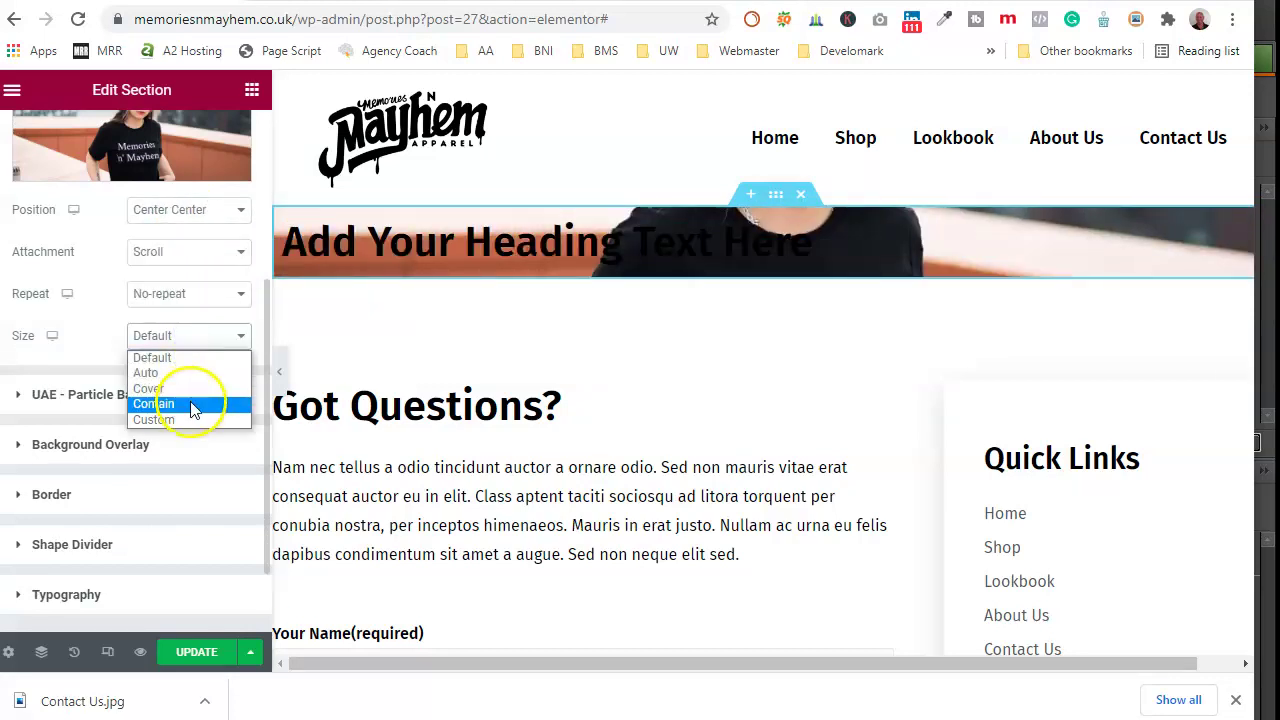
left_click(177, 391)
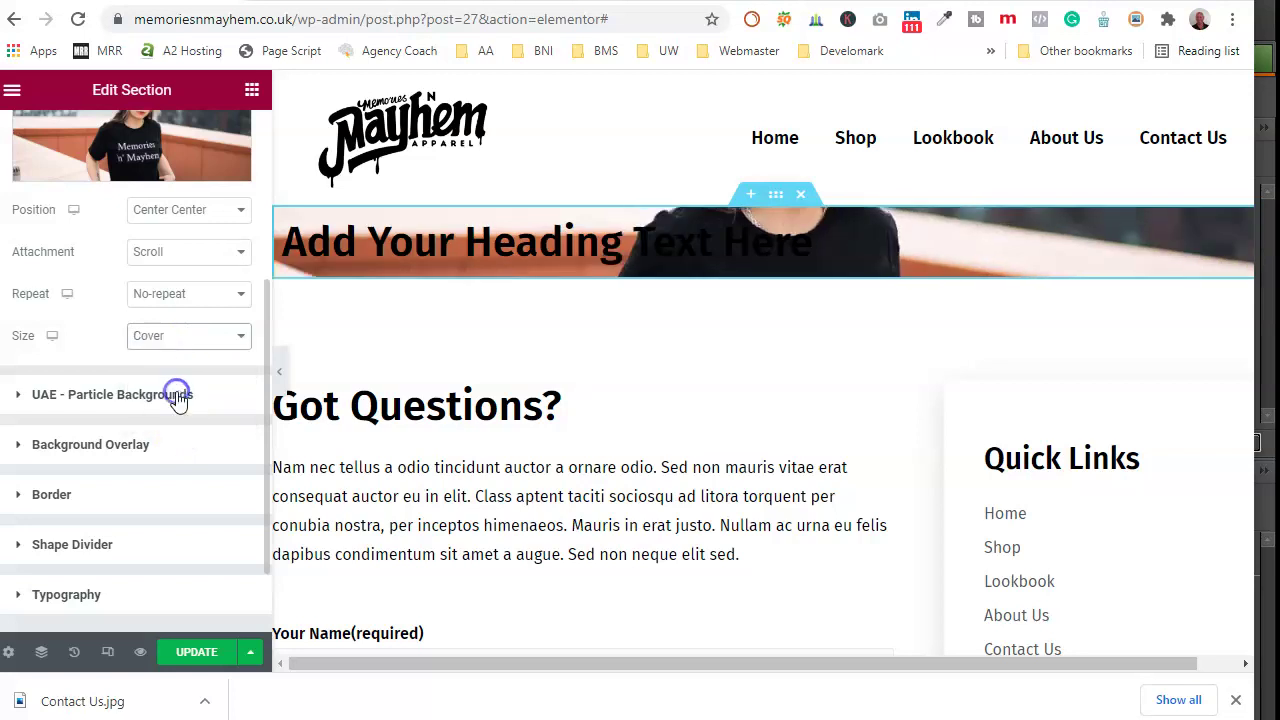
left_click(156, 448)
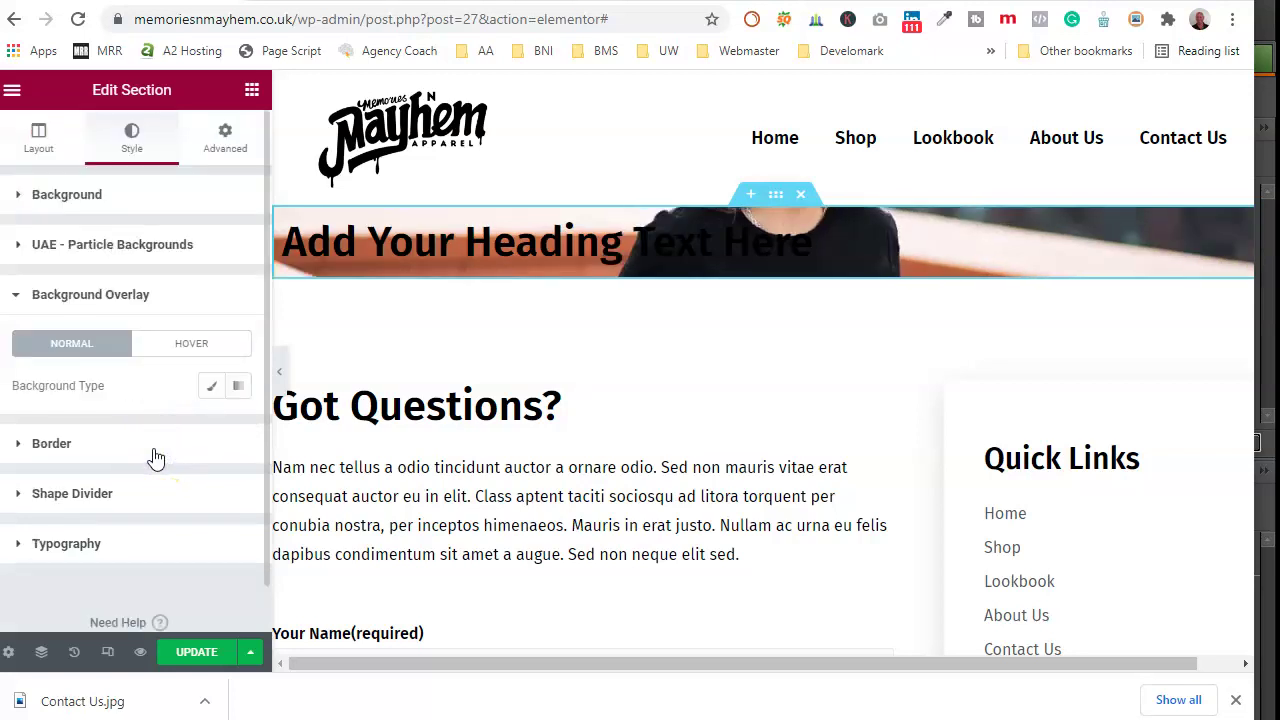
Step: Apply a #000000 gradient overlay with second stop at 51, 90° angle and 0.5 opacity
left_click(238, 386)
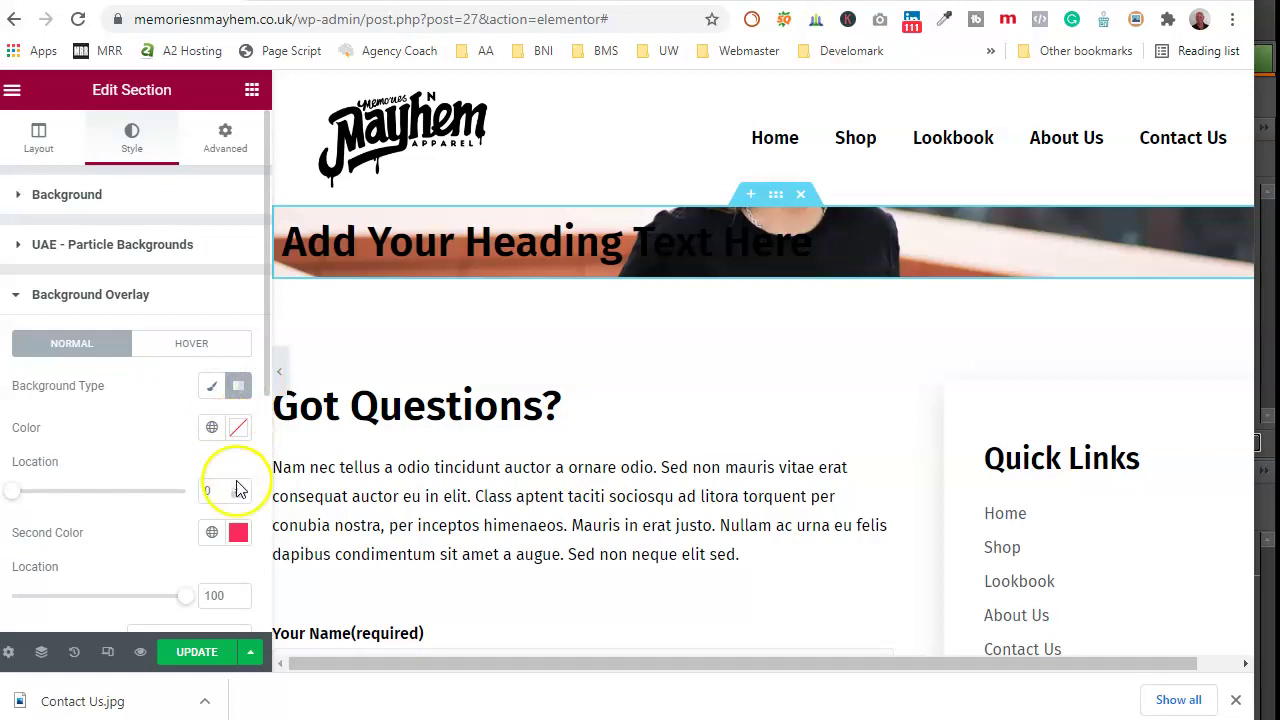
left_click(238, 532)
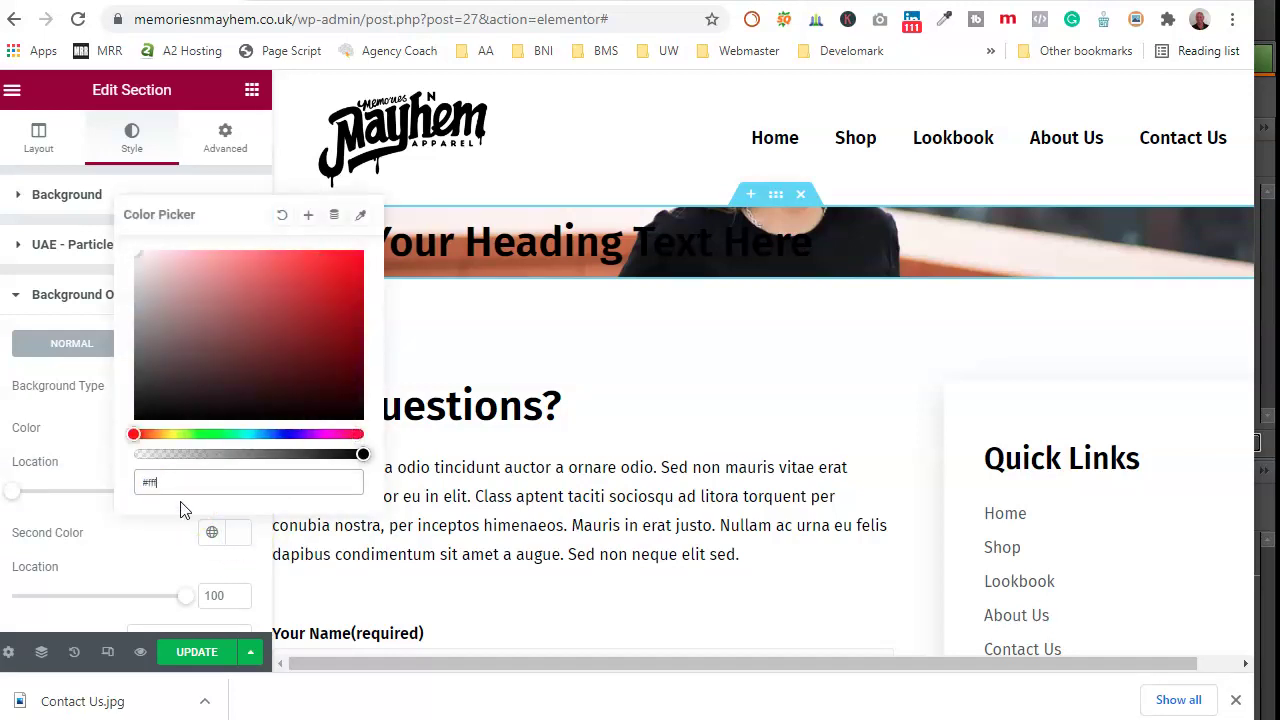
left_click(100, 421)
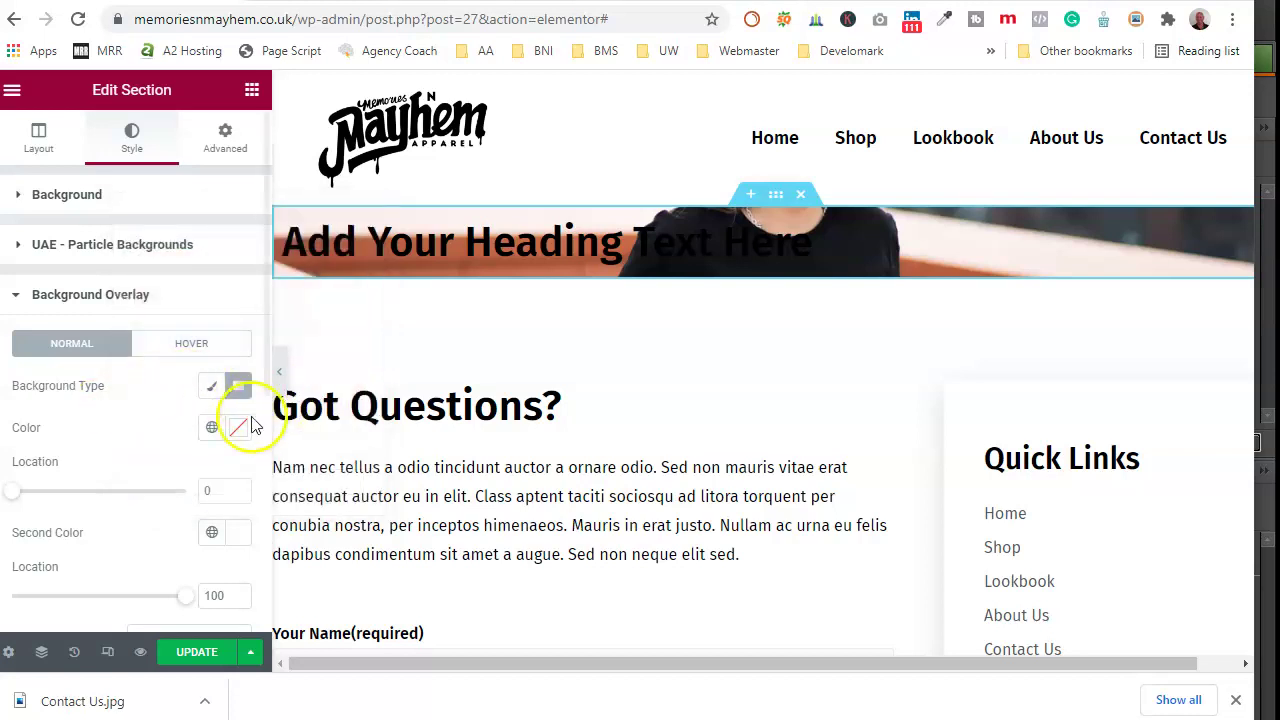
left_click(240, 428)
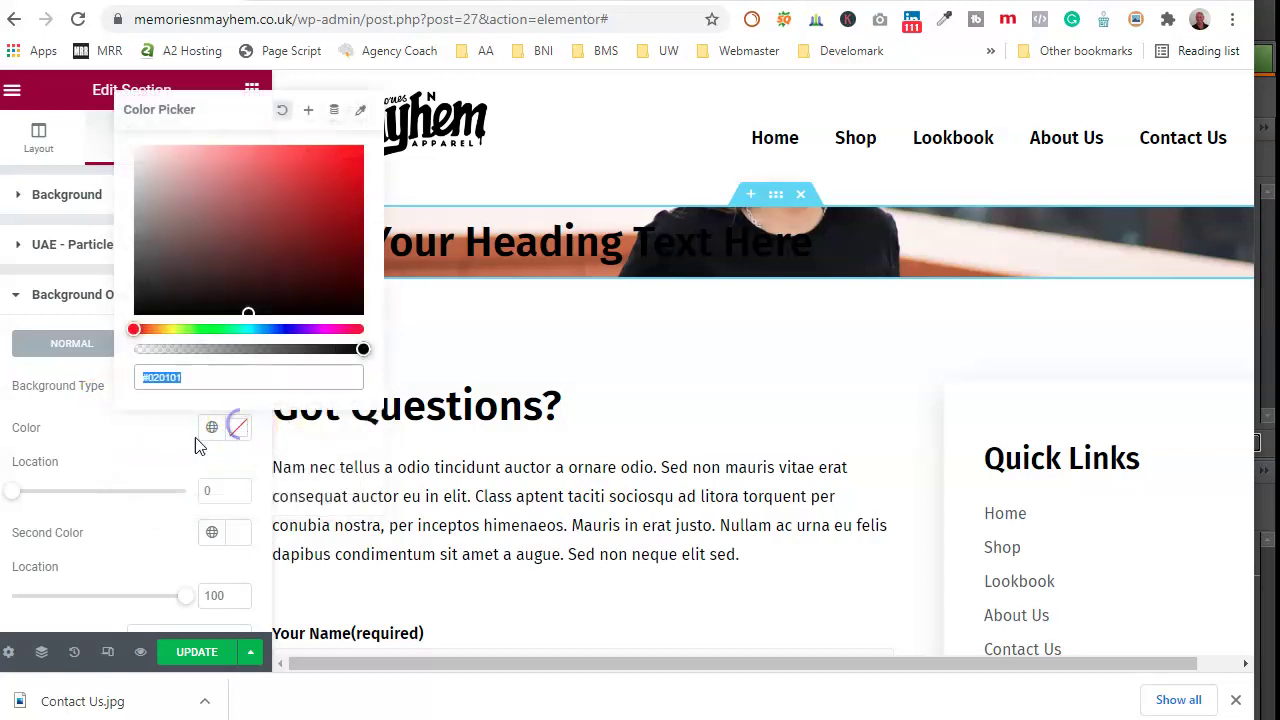
type("#000000")
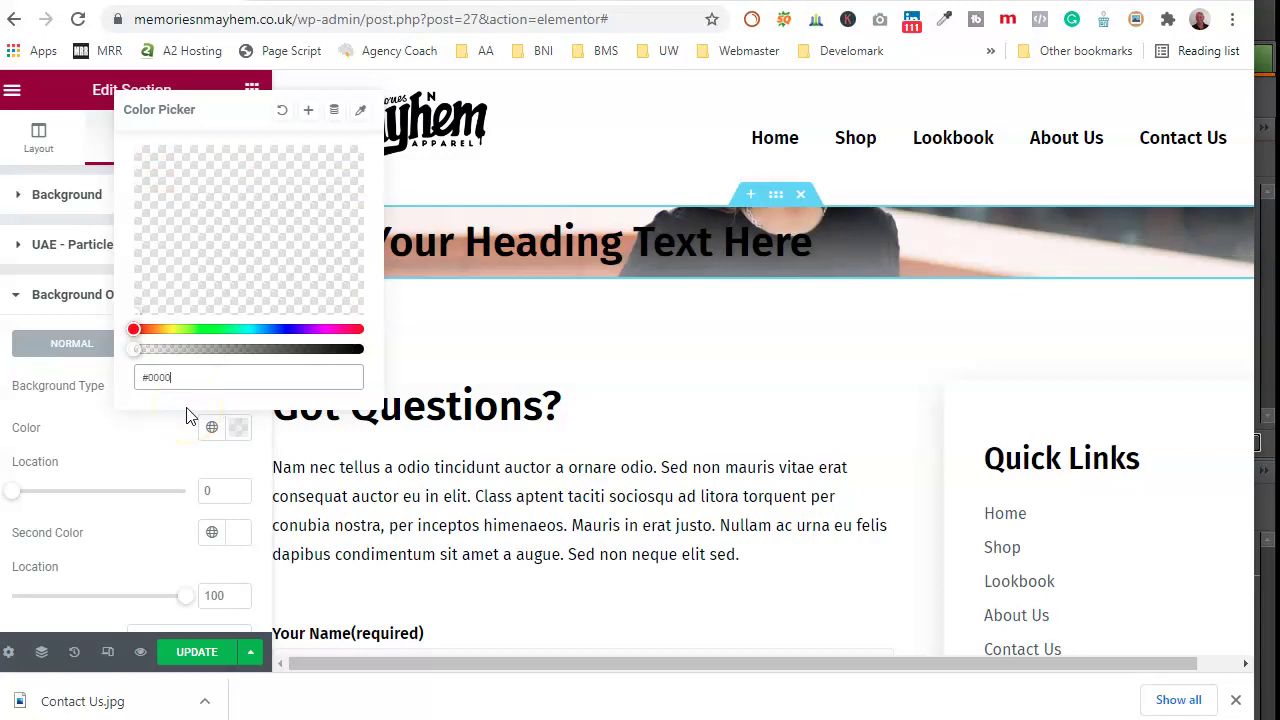
left_click(160, 448)
scroll(168, 448, "down", 1)
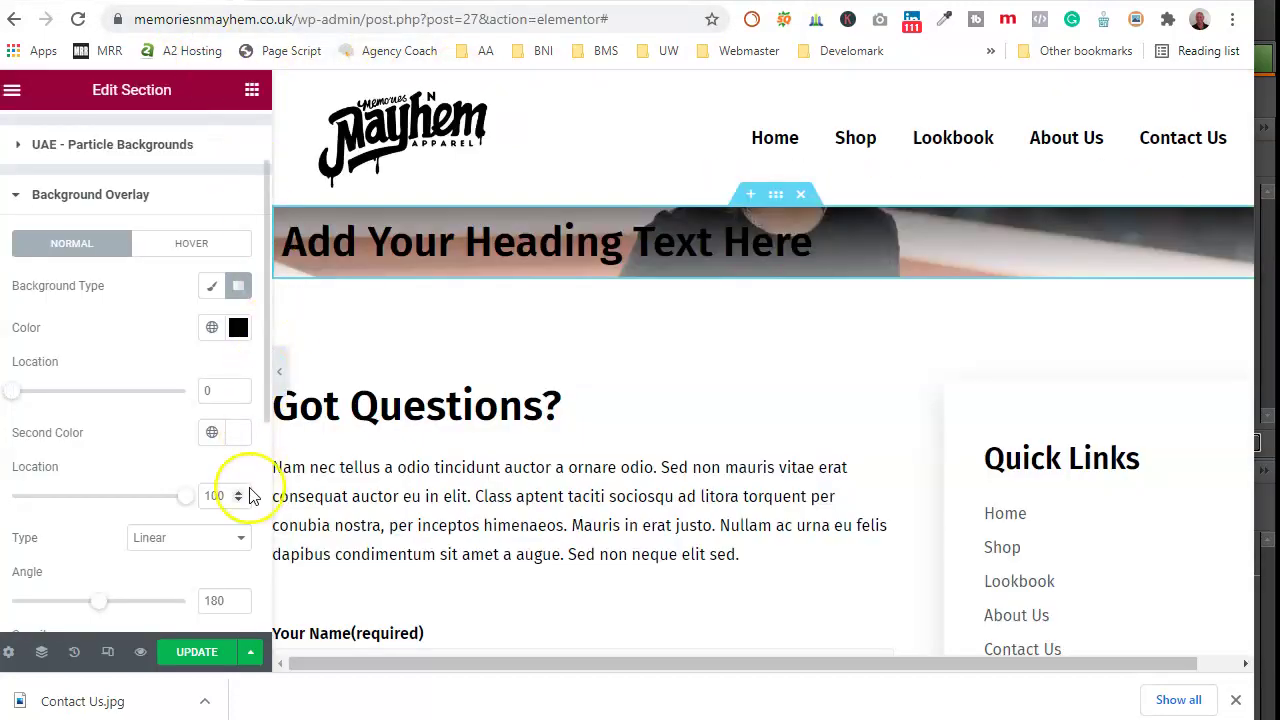
left_click_drag(187, 503, 109, 503)
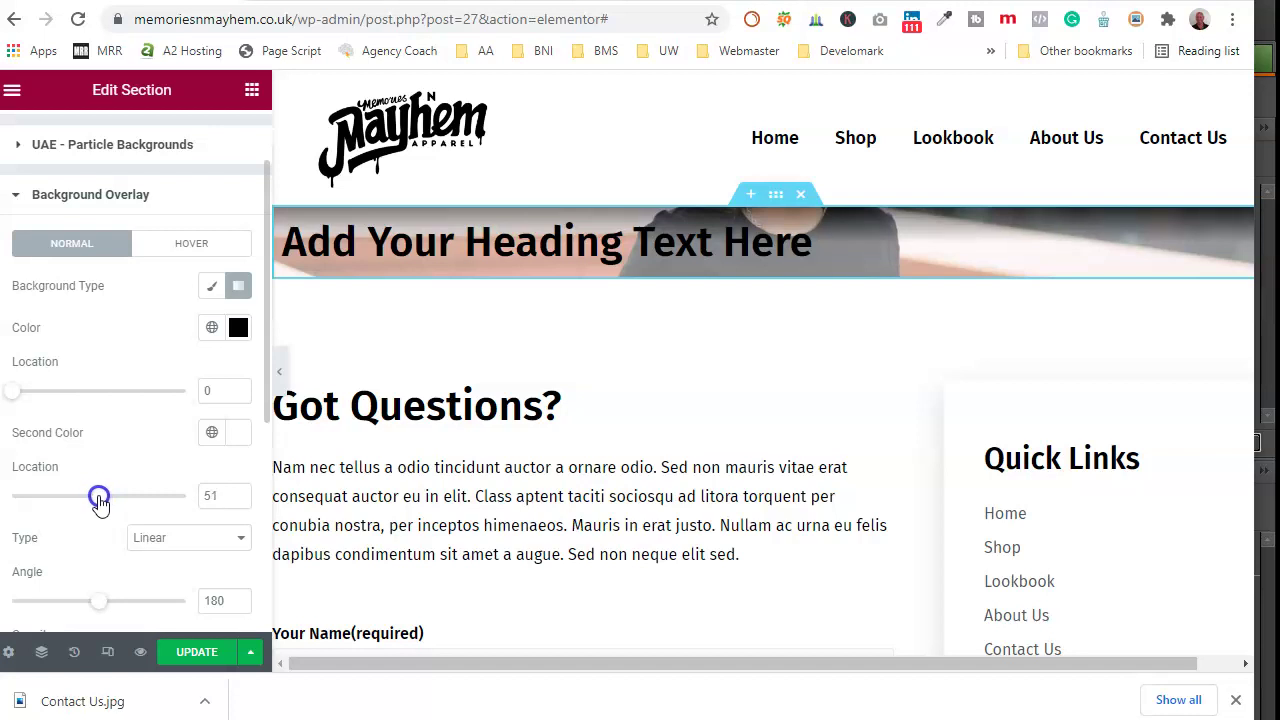
left_click_drag(104, 608, 75, 604)
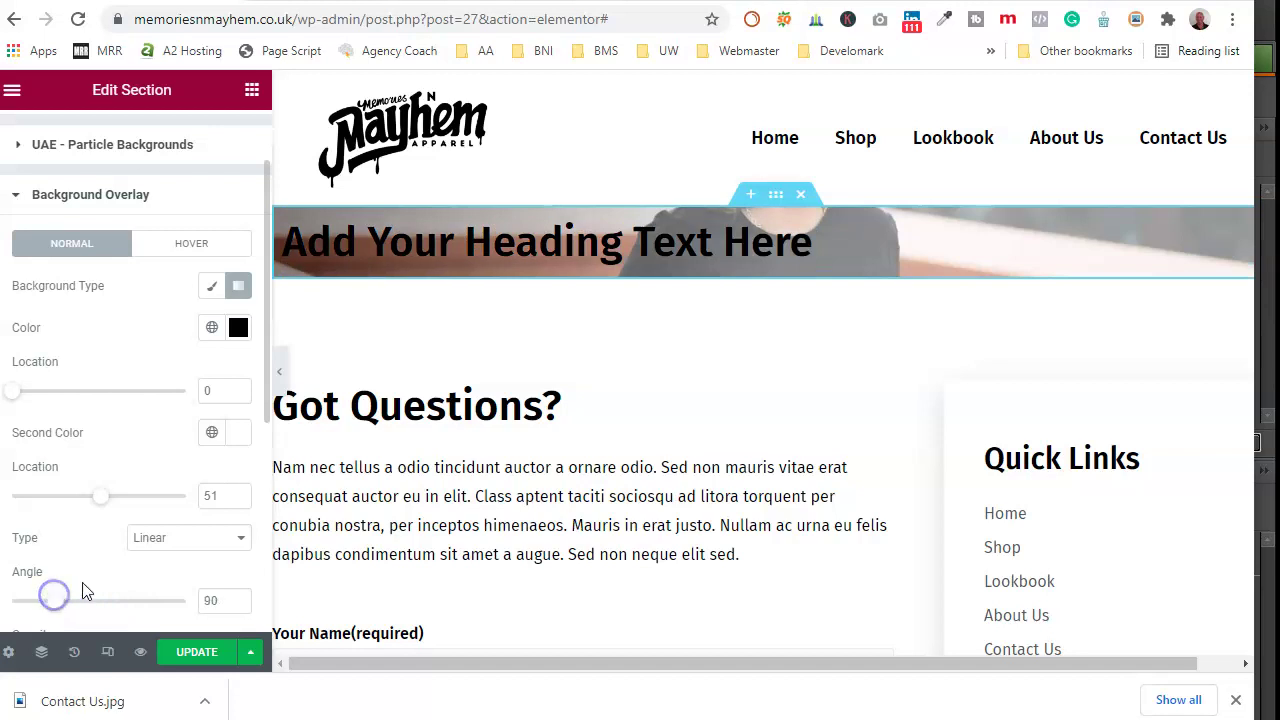
scroll(118, 362, "down", 1)
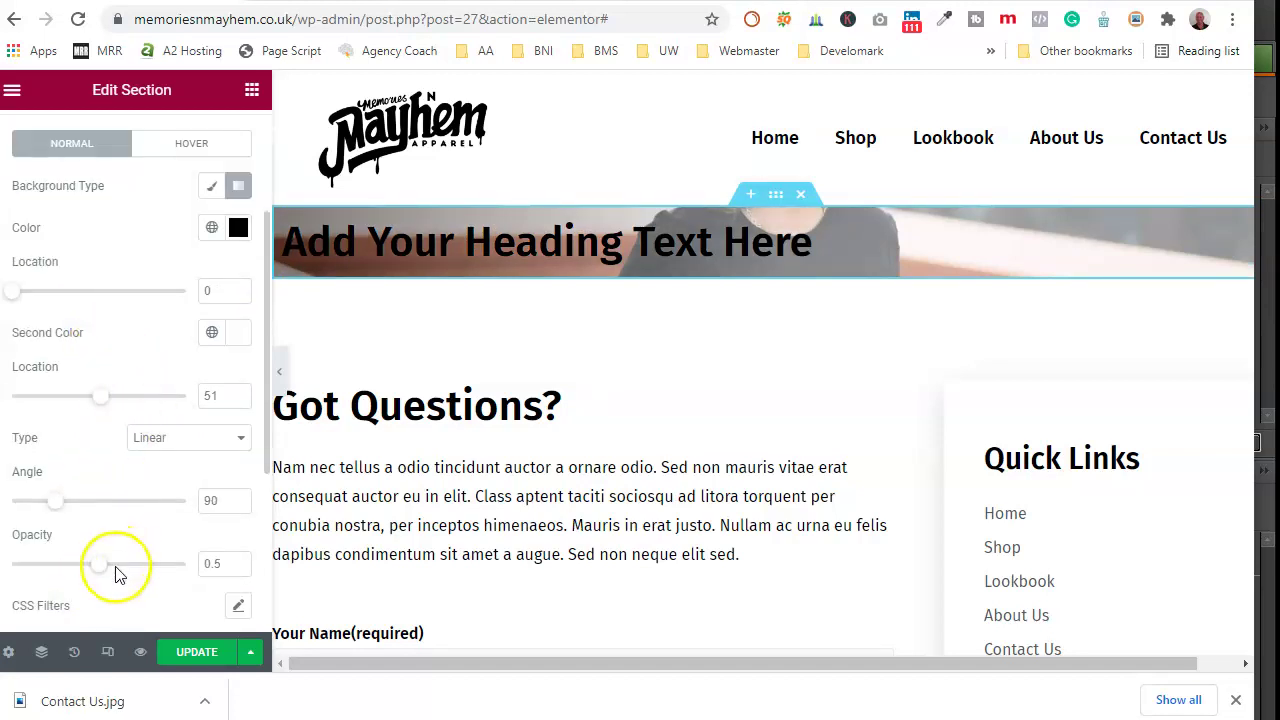
mouse_move(103, 577)
left_mouse_down()
mouse_move(143, 574)
mouse_move(90, 571)
left_mouse_up()
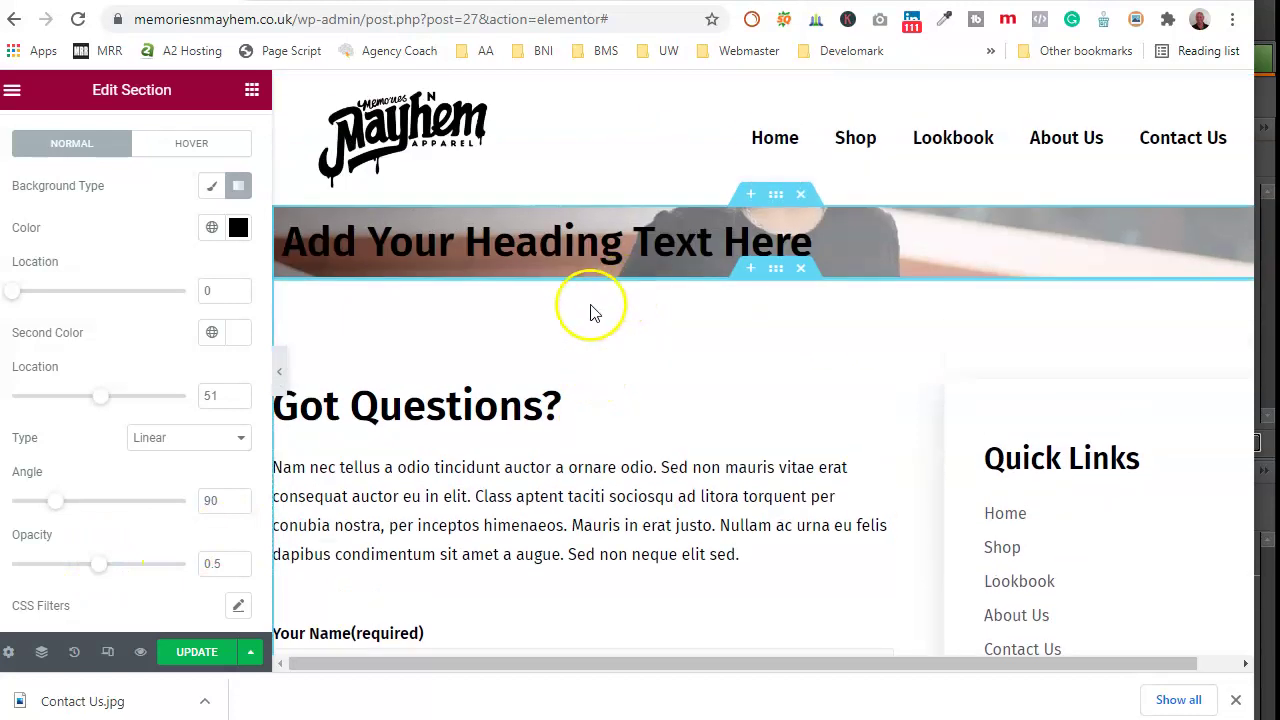
Step: Set the banner section's padding to 50 on all sides
left_click(776, 195)
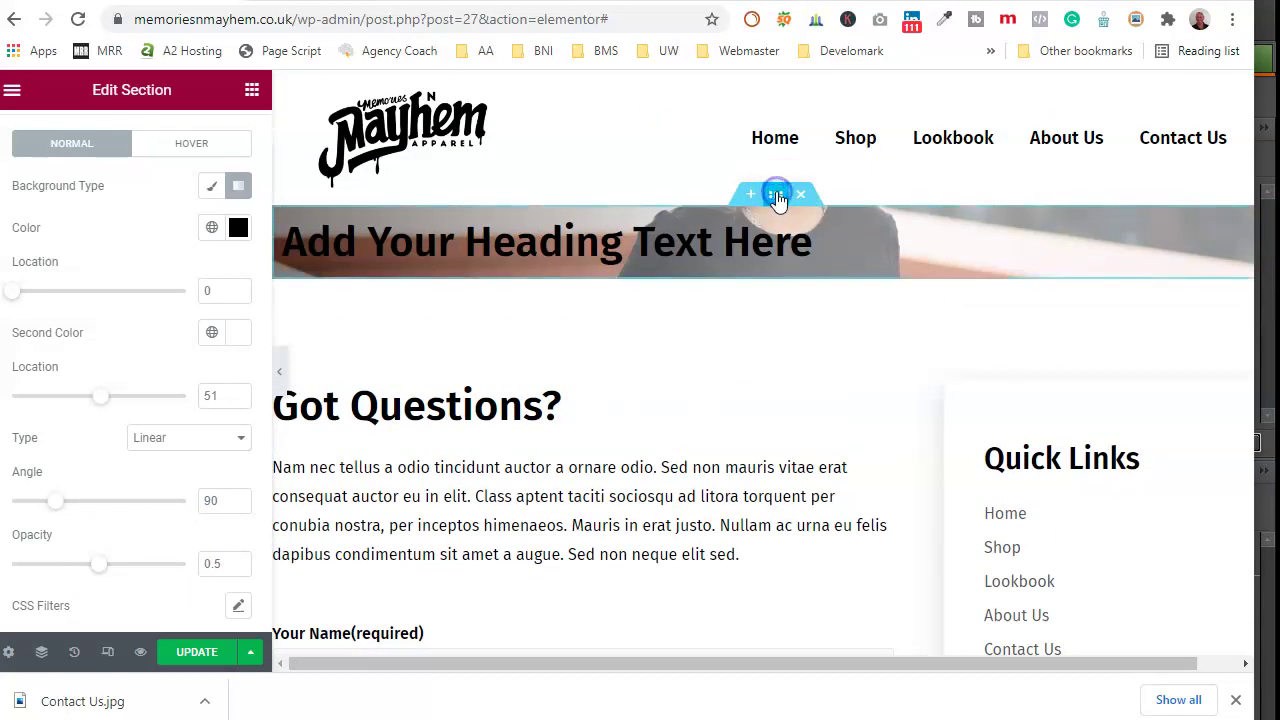
scroll(177, 178, "up", 2)
left_click(219, 136)
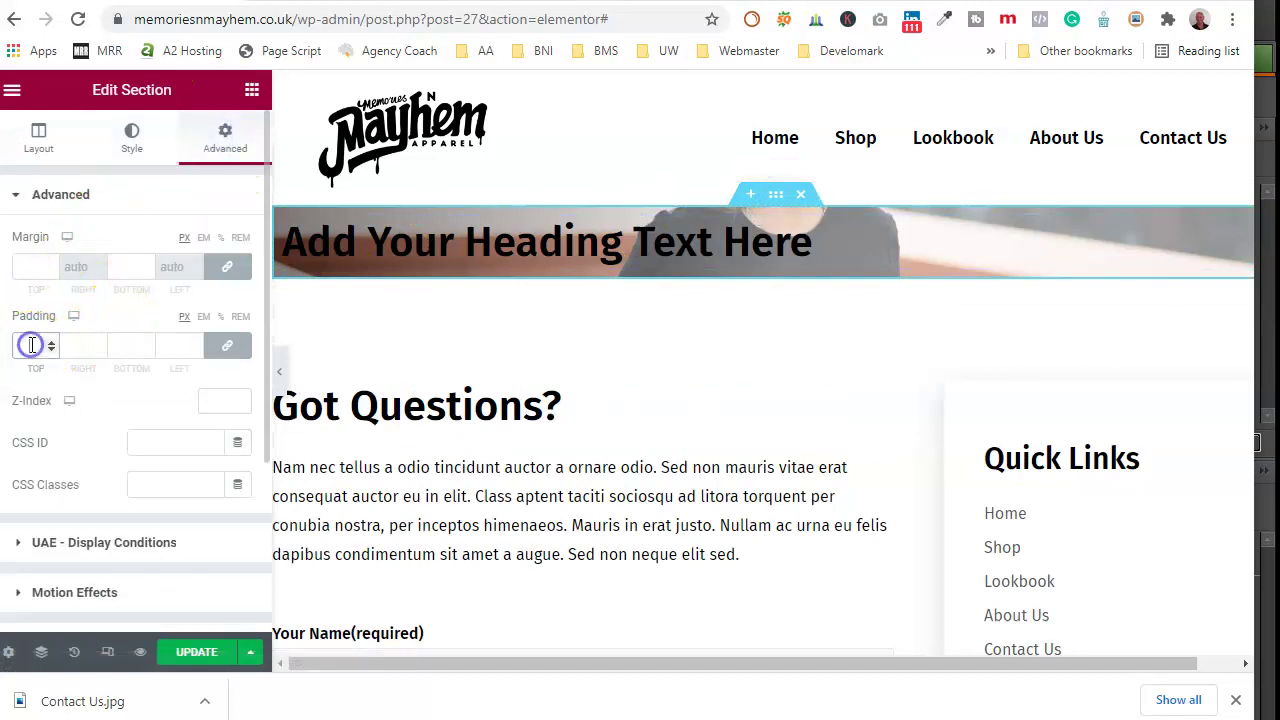
type("50")
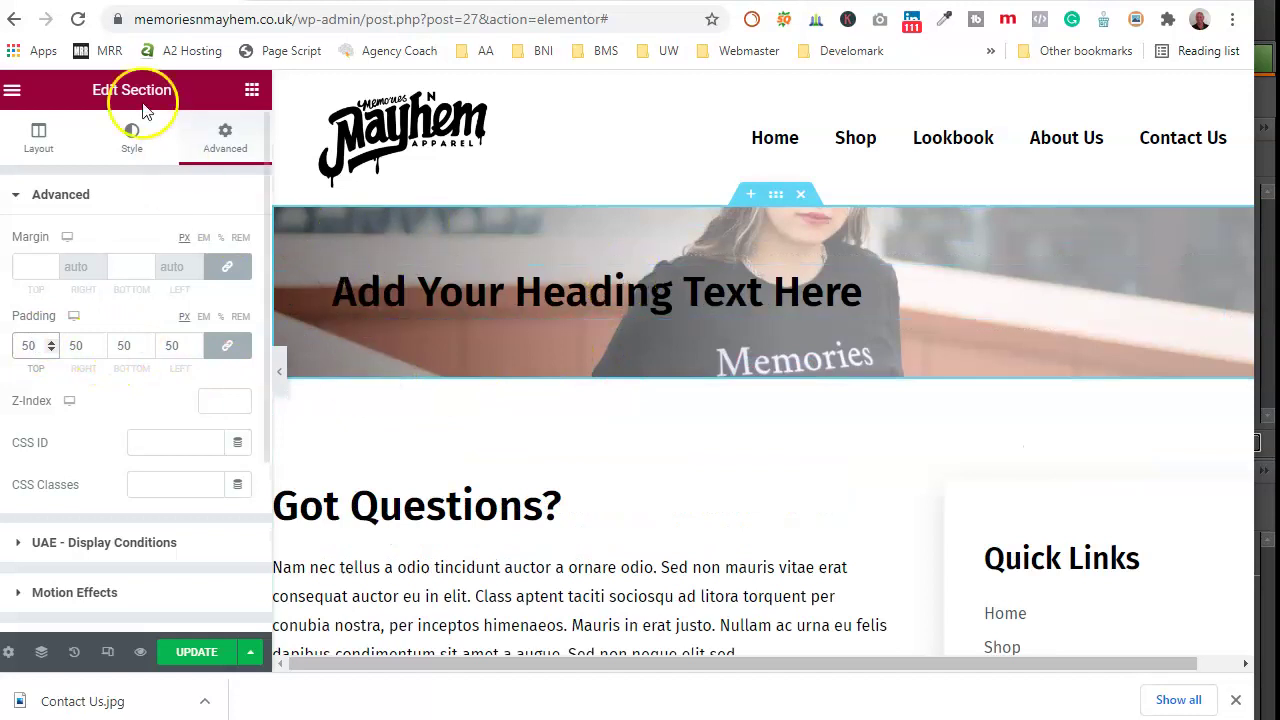
Step: Add a Text Editor widget beneath the banner heading
left_click(12, 89)
left_click(12, 89)
left_click_drag(189, 366, 560, 340)
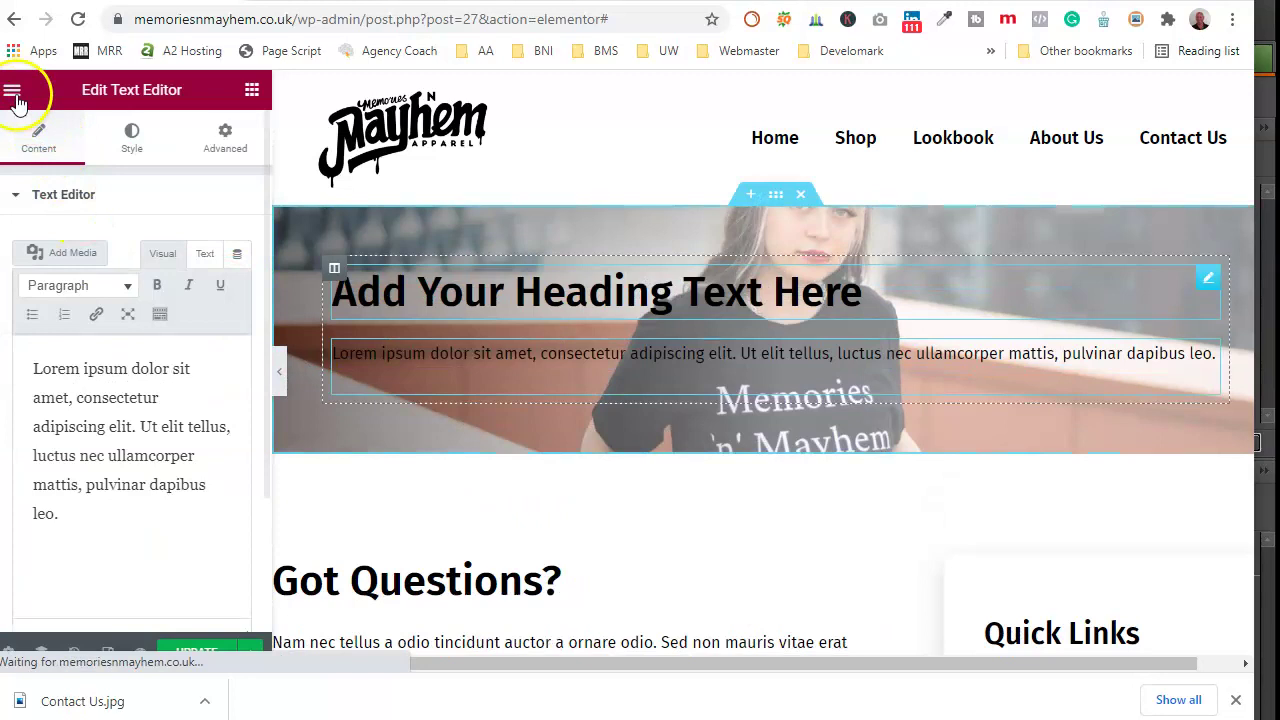
Step: Add a Button widget to the banner below the text
left_click(12, 89)
left_click(16, 90)
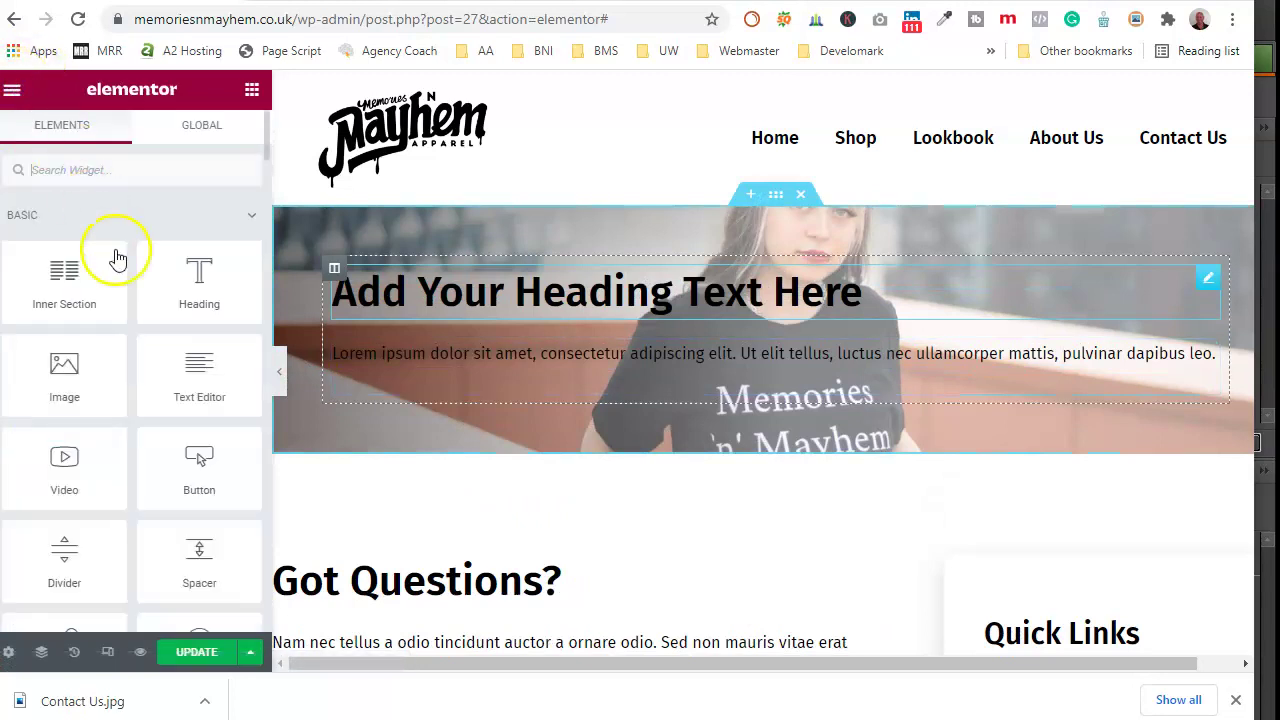
left_click_drag(200, 460, 563, 375)
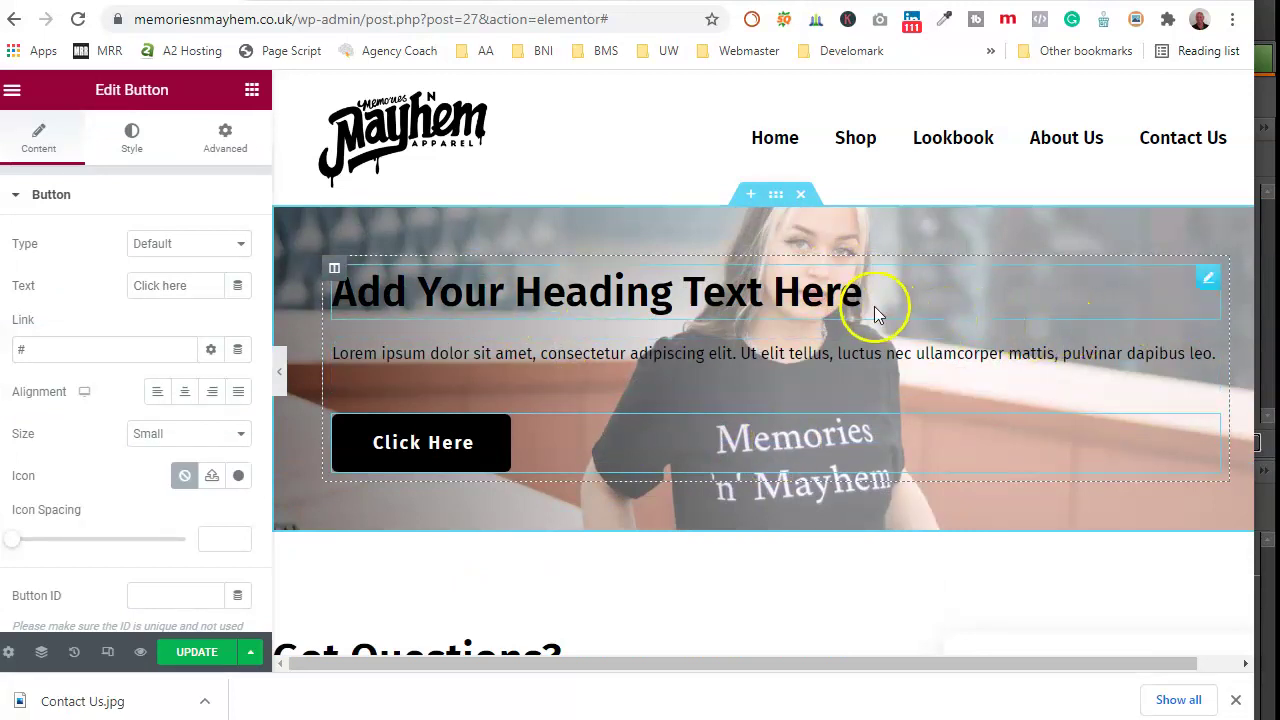
Step: Insert a two-column inner section and move the heading, text and button into its left column
left_click(897, 287)
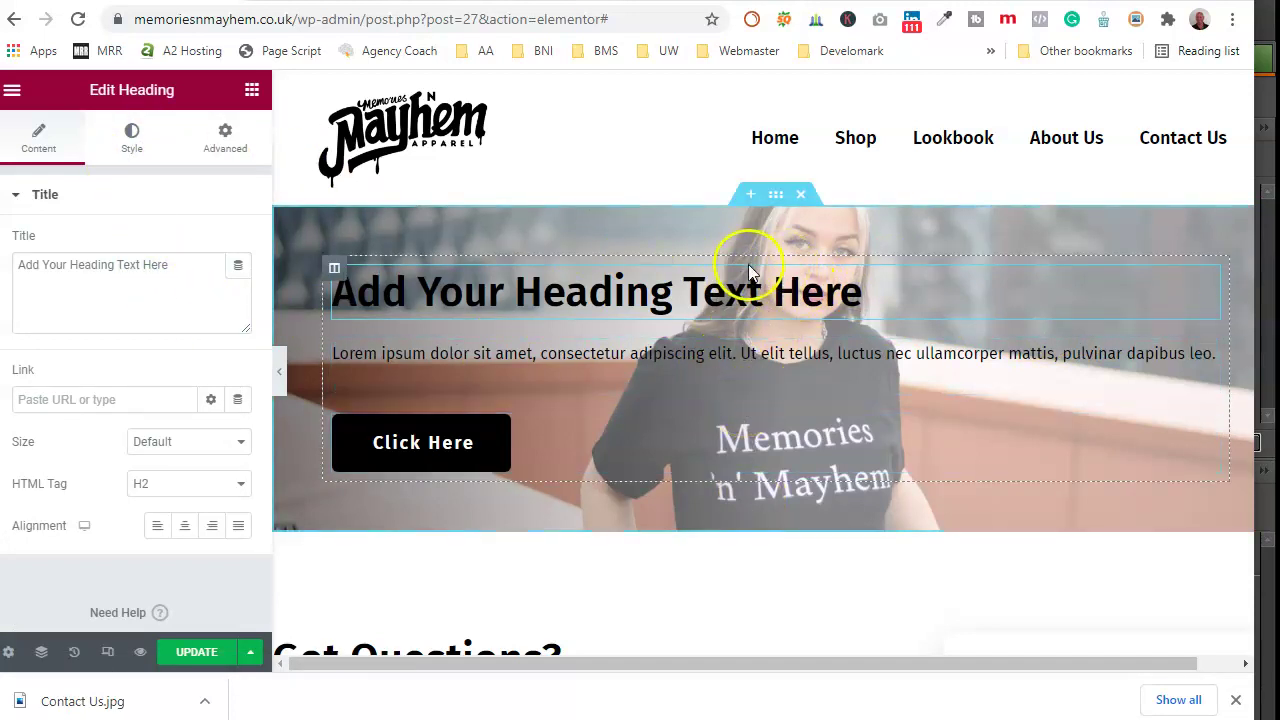
left_click(12, 90)
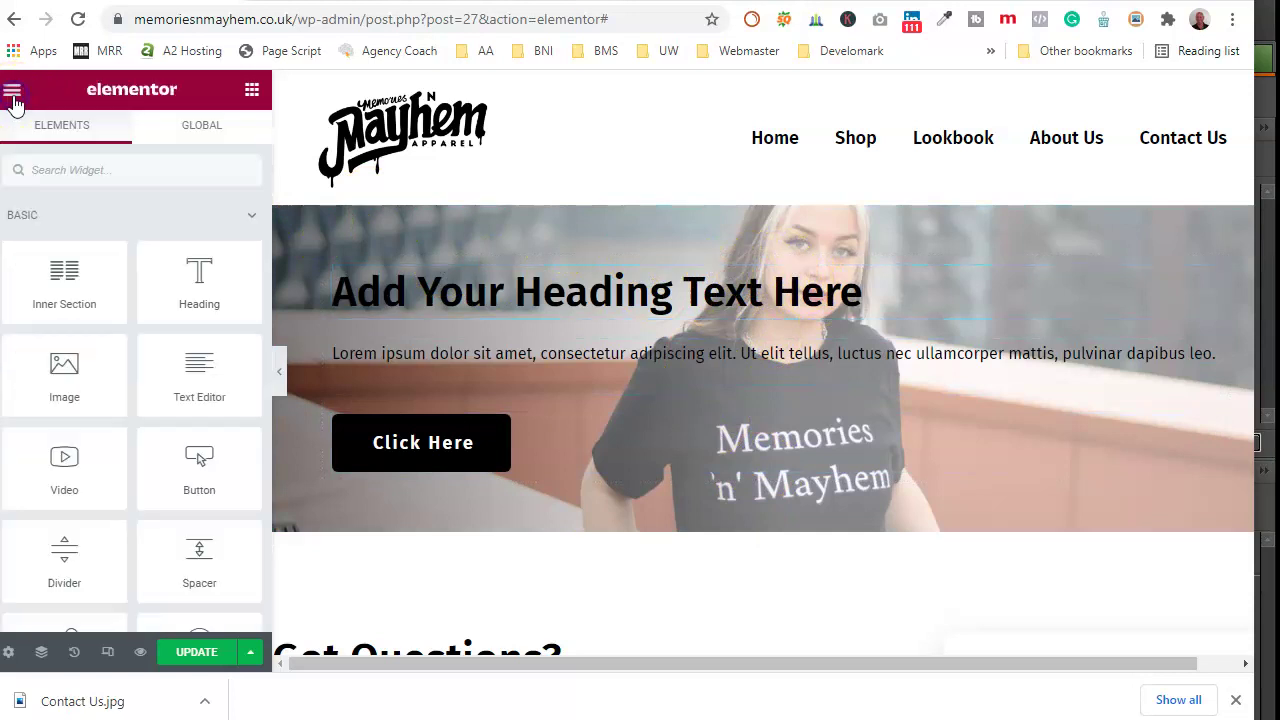
left_click_drag(65, 293, 650, 280)
left_click_drag(1208, 331, 620, 285)
left_click_drag(1188, 404, 540, 372)
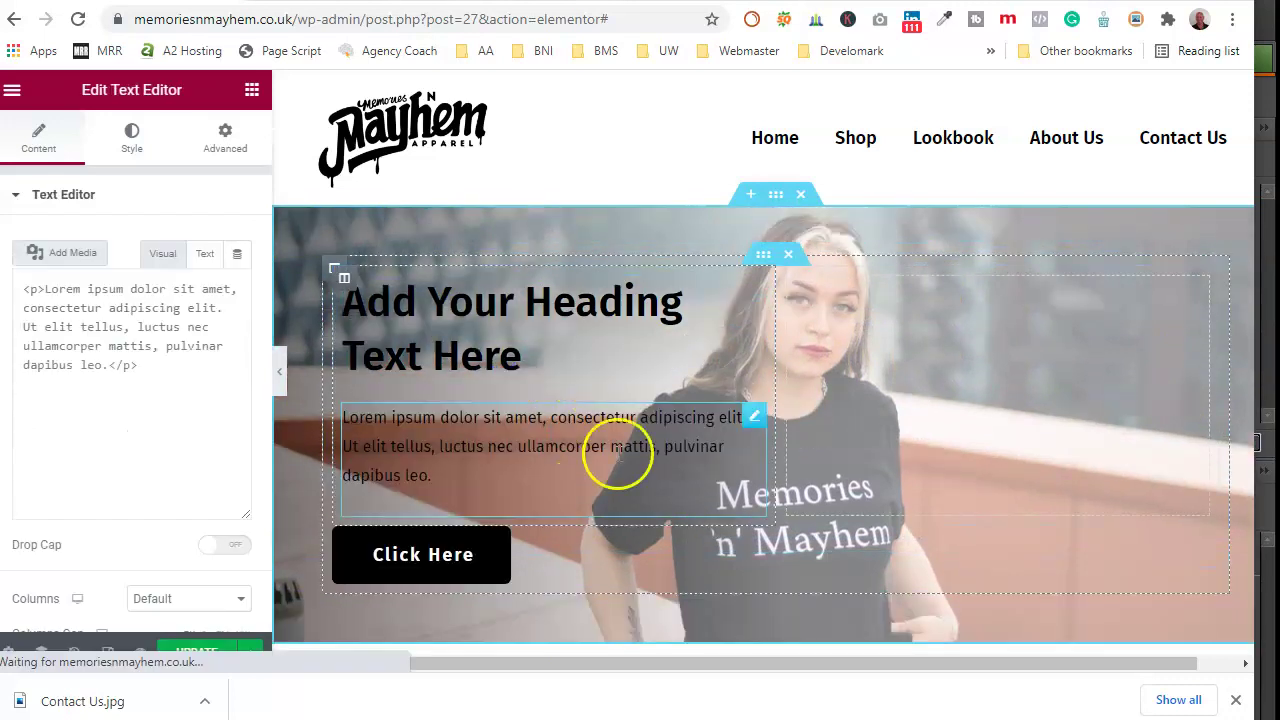
left_click_drag(1208, 539, 443, 500)
scroll(850, 392, "down", 1)
scroll(849, 393, "up", 1)
scroll(797, 358, "down", 1)
scroll(700, 330, "up", 1)
Step: Retitle the banner heading 'Contact Us'
left_click(508, 274)
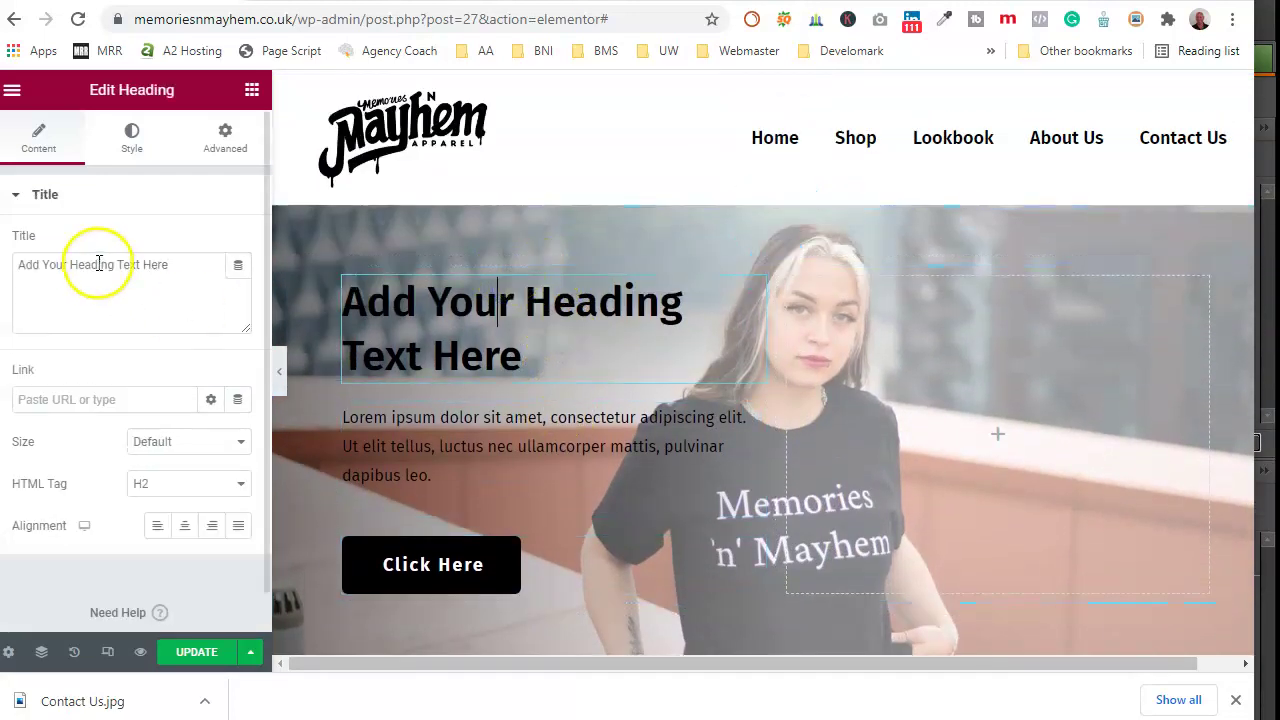
left_click_drag(170, 265, 10, 275)
type("Contact Us")
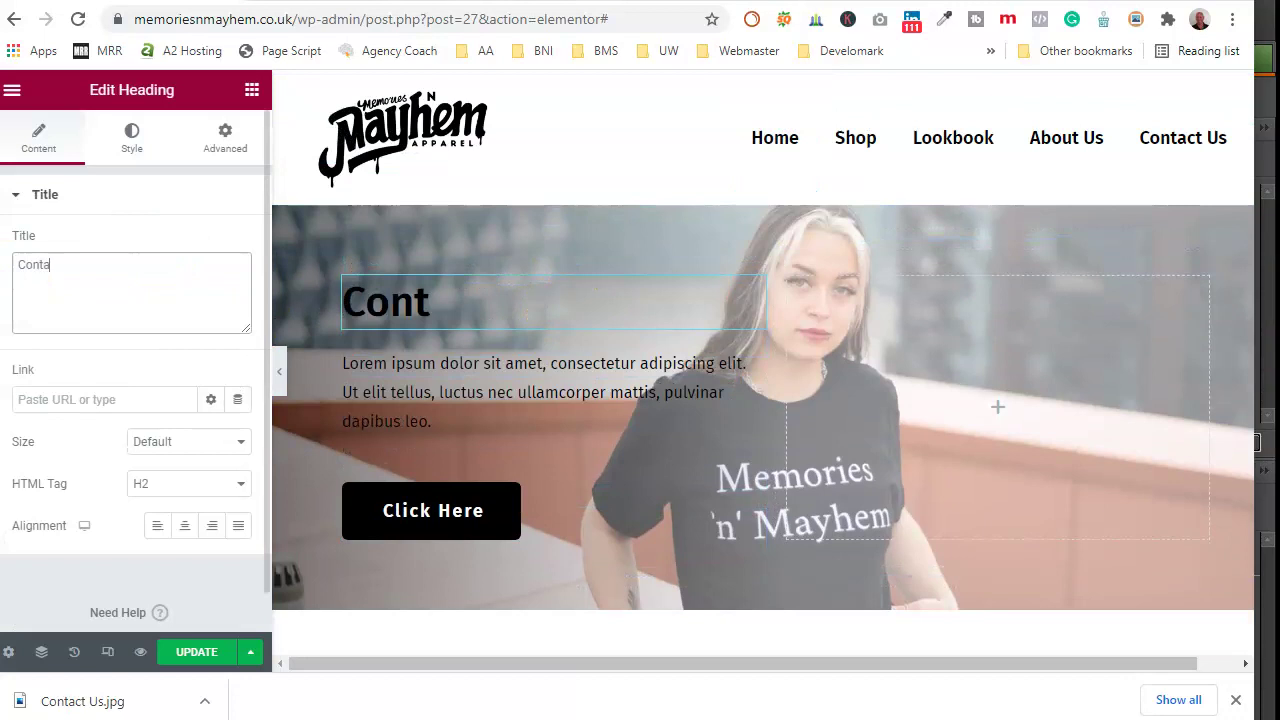
Step: Replace the placeholder paragraph with the text inviting questions for the Memories 'n'Mayhem team
left_click(428, 365)
left_click_drag(97, 510, 20, 355)
key("BackSpace")
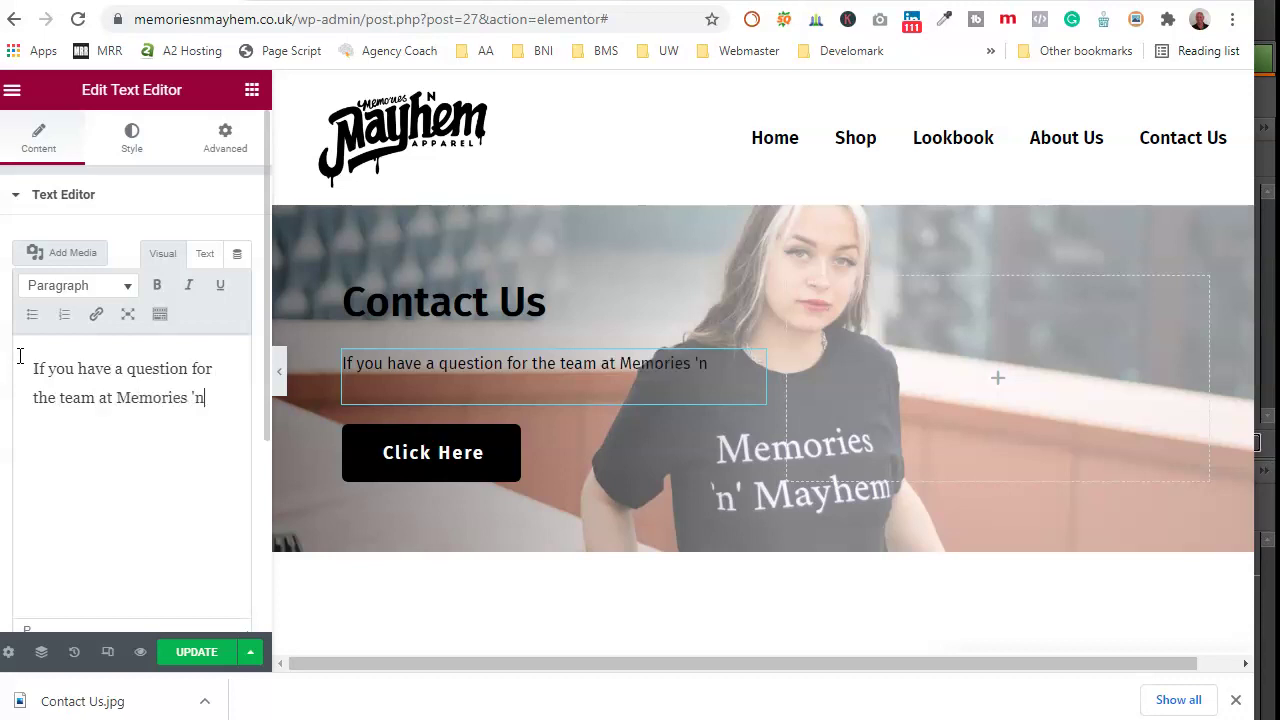
type("hem")
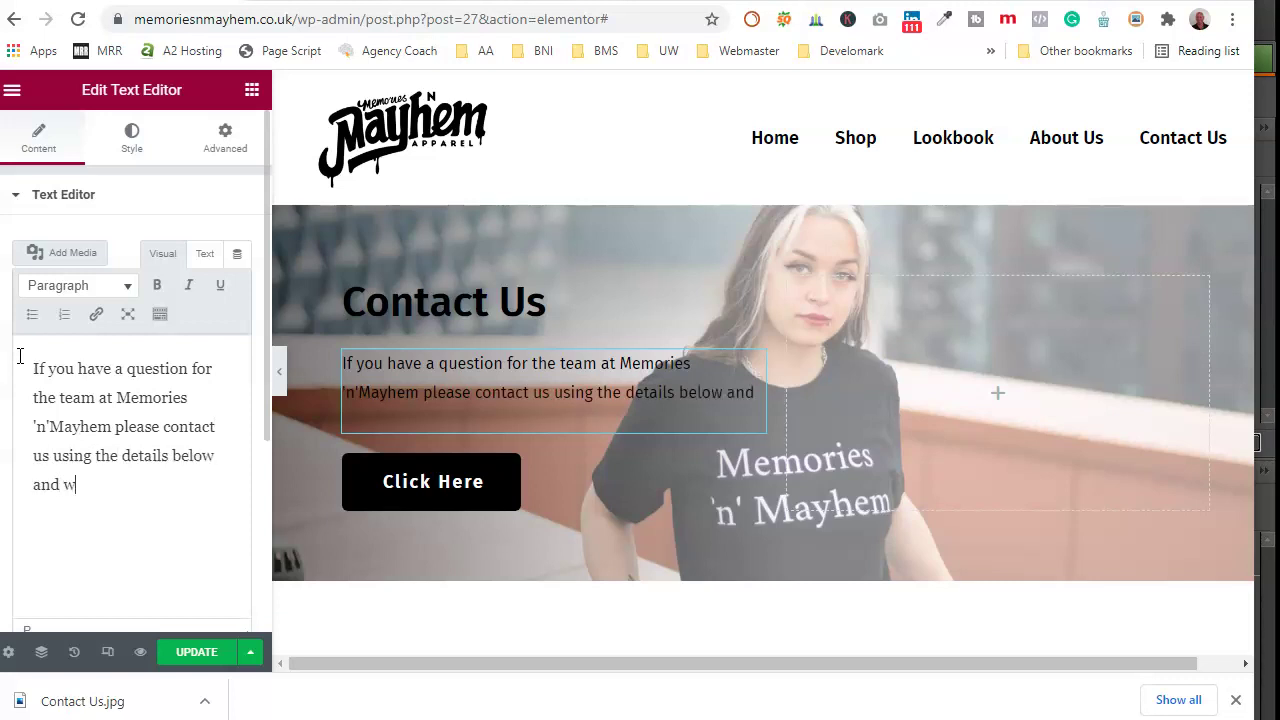
type("e will be in touch.")
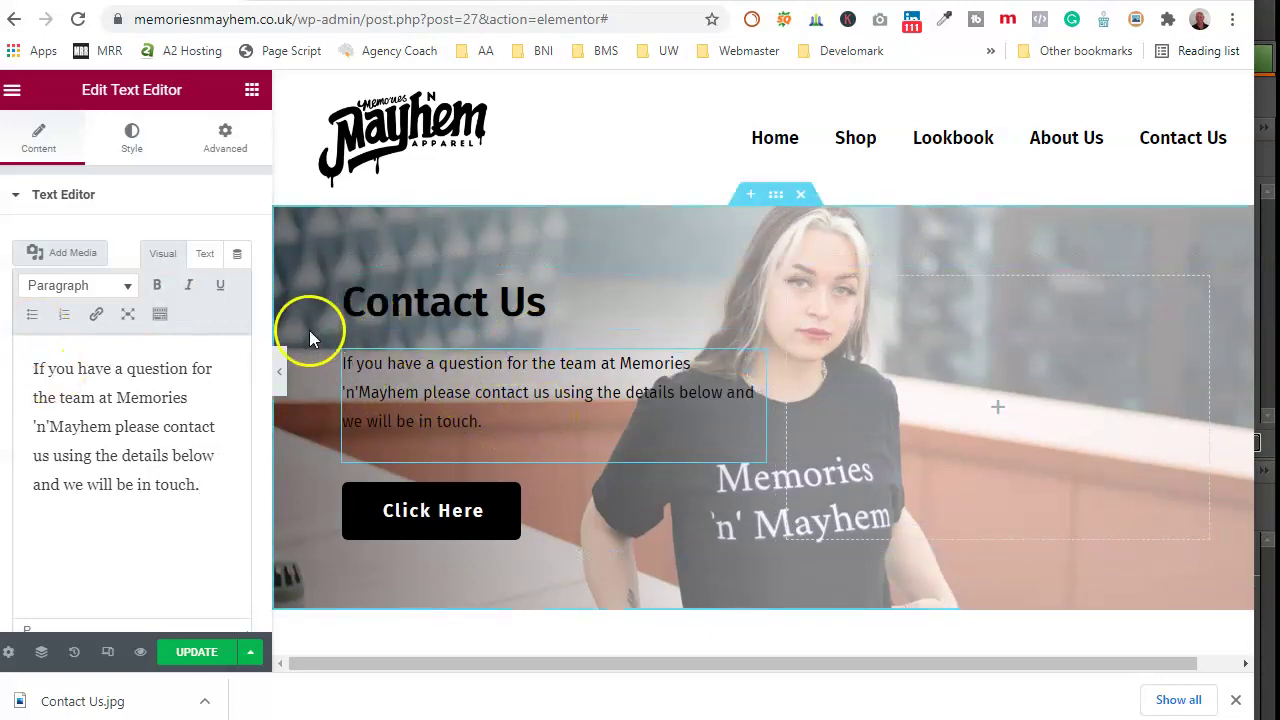
Step: Set the paragraph's text colour to #fff
left_click(131, 140)
left_click(237, 287)
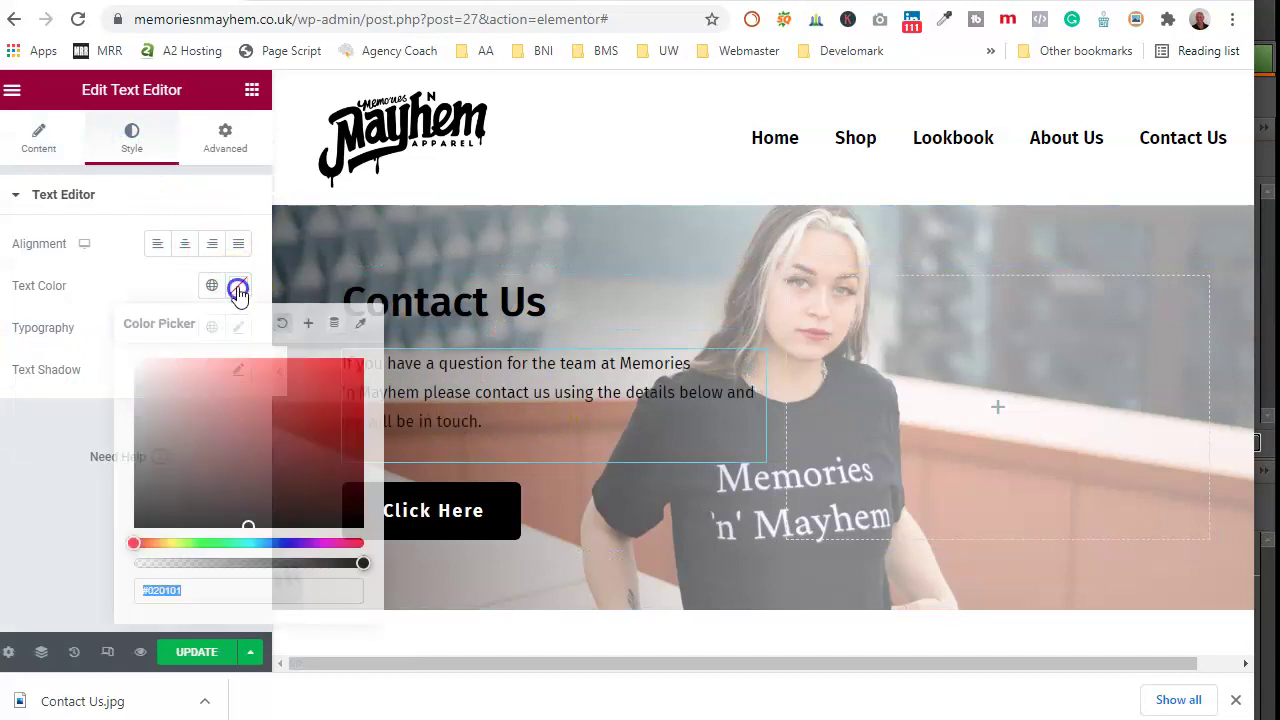
type("#ffffff")
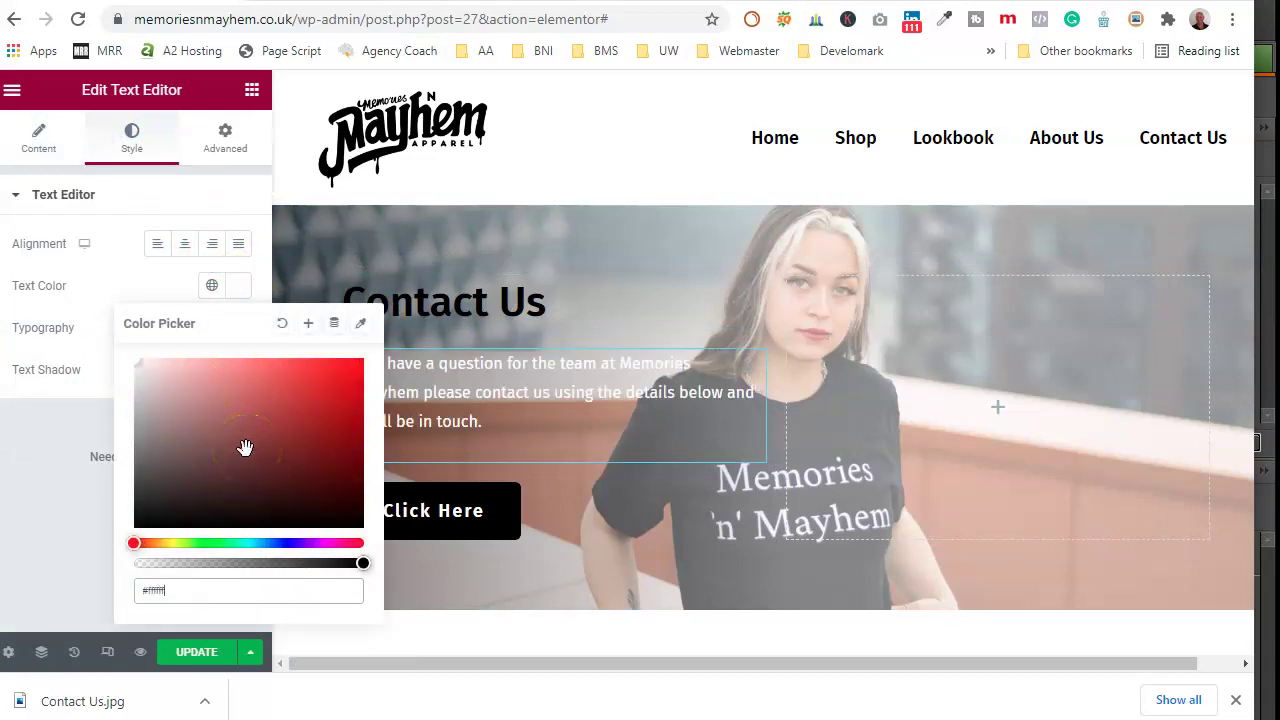
Step: Set the Contact Us heading's text colour to #fff
left_click(466, 327)
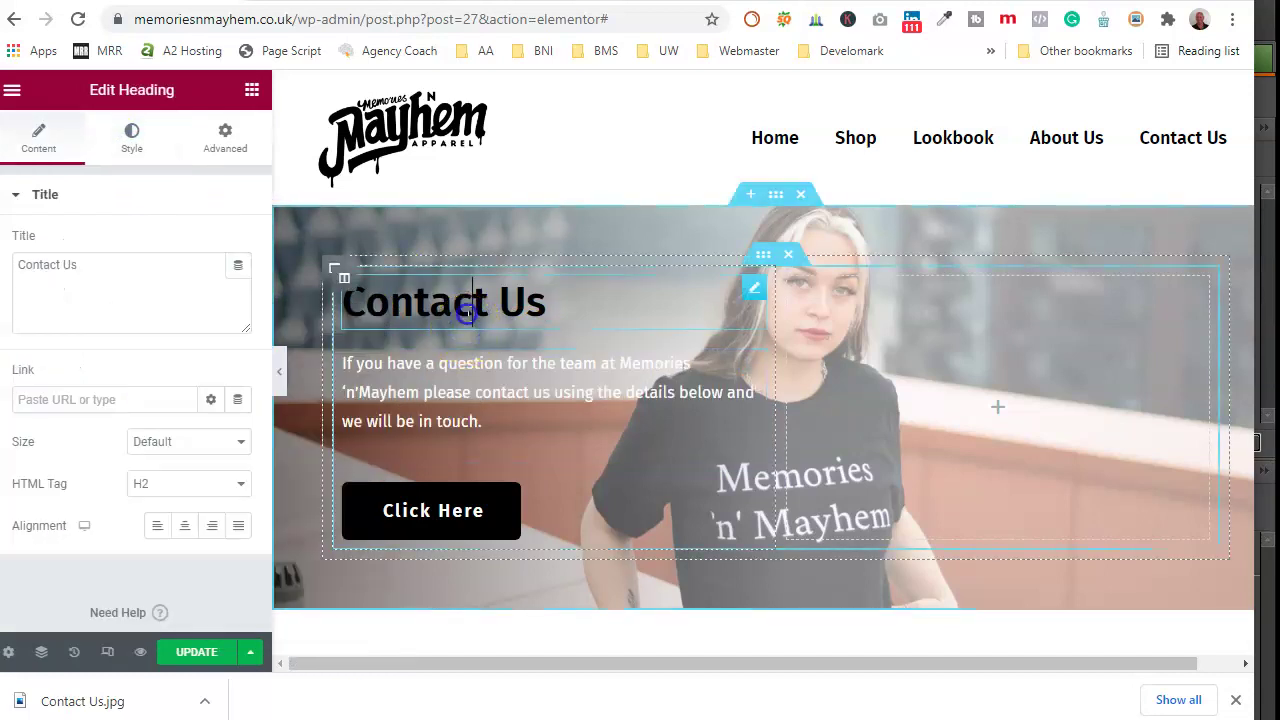
left_click(128, 140)
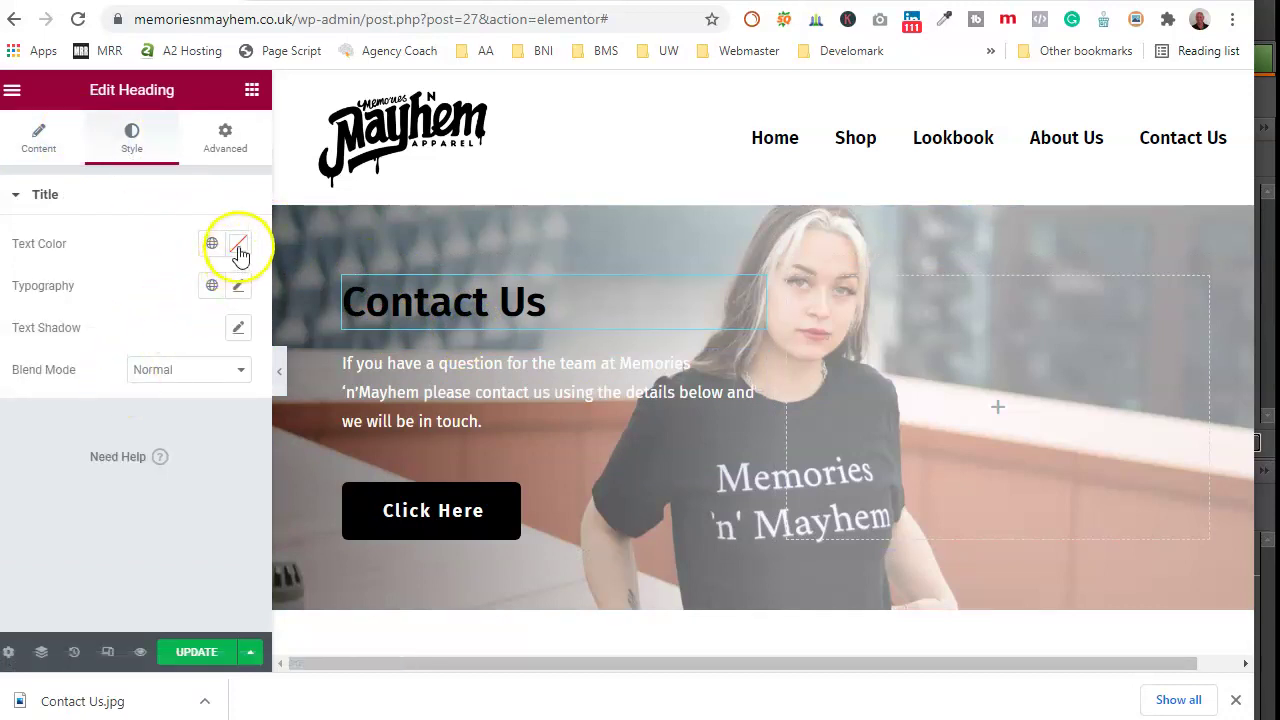
left_click(238, 245)
type("#")
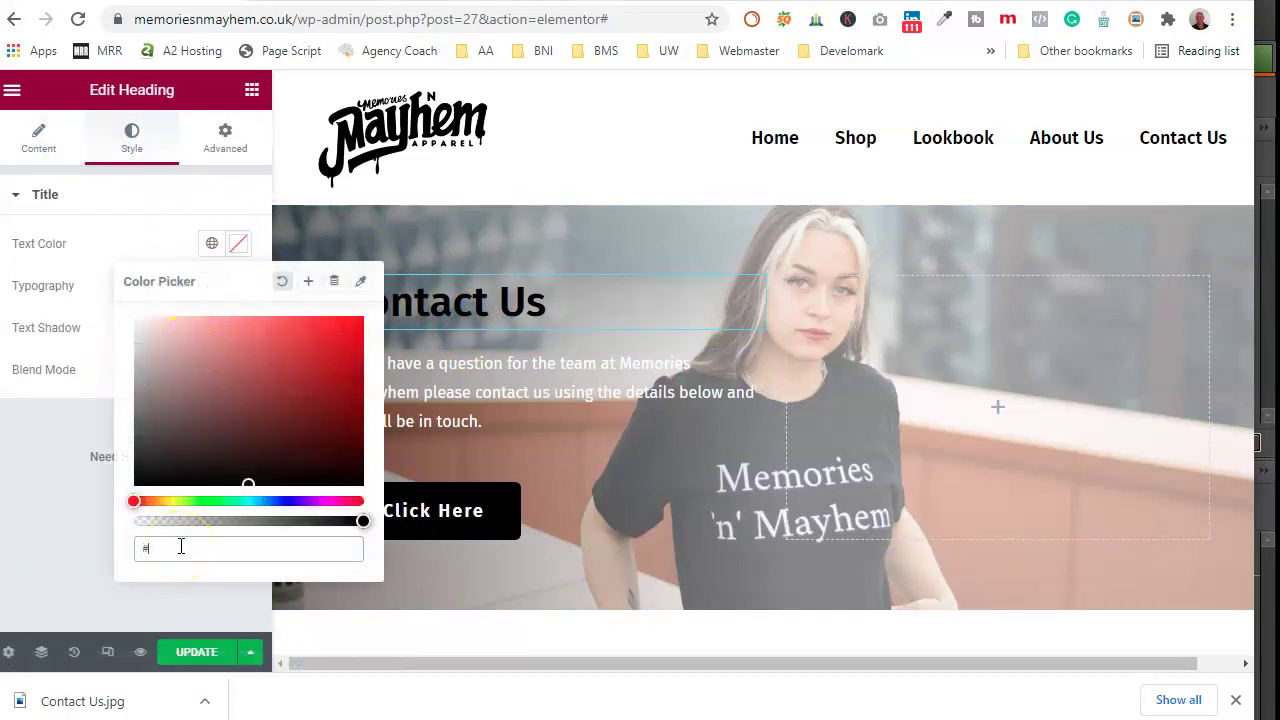
type("ffffff")
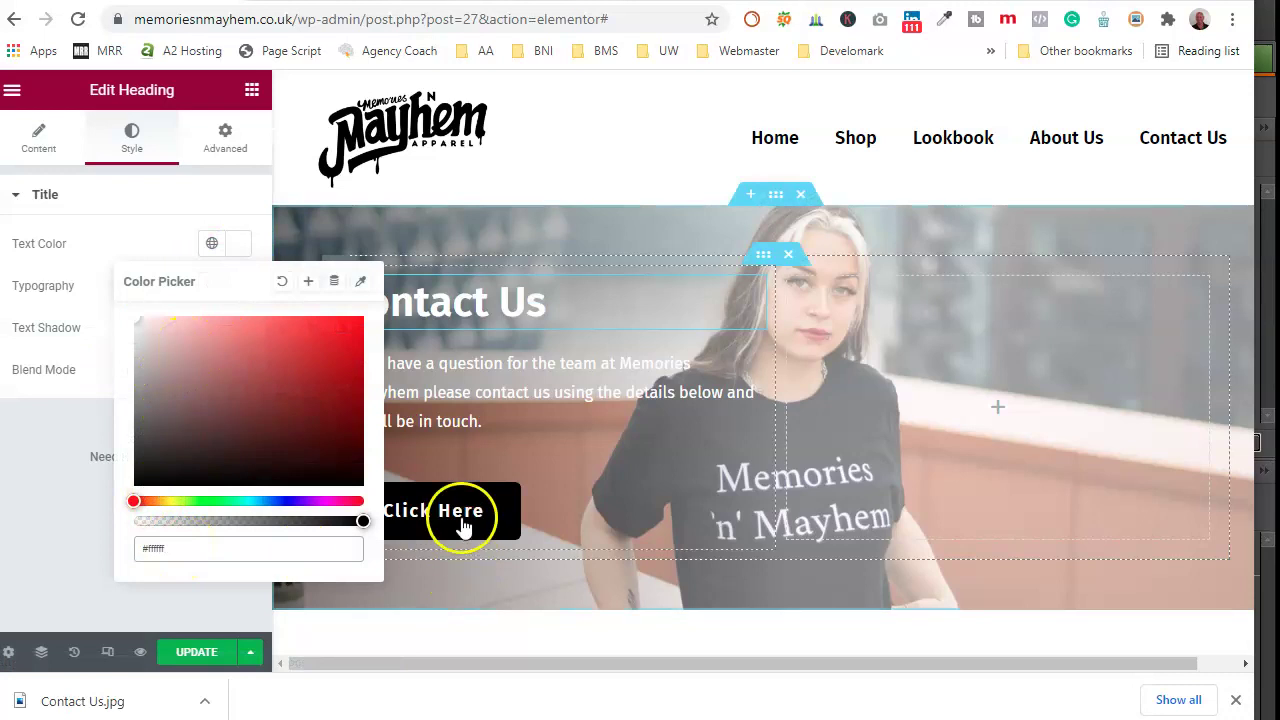
left_click(567, 493)
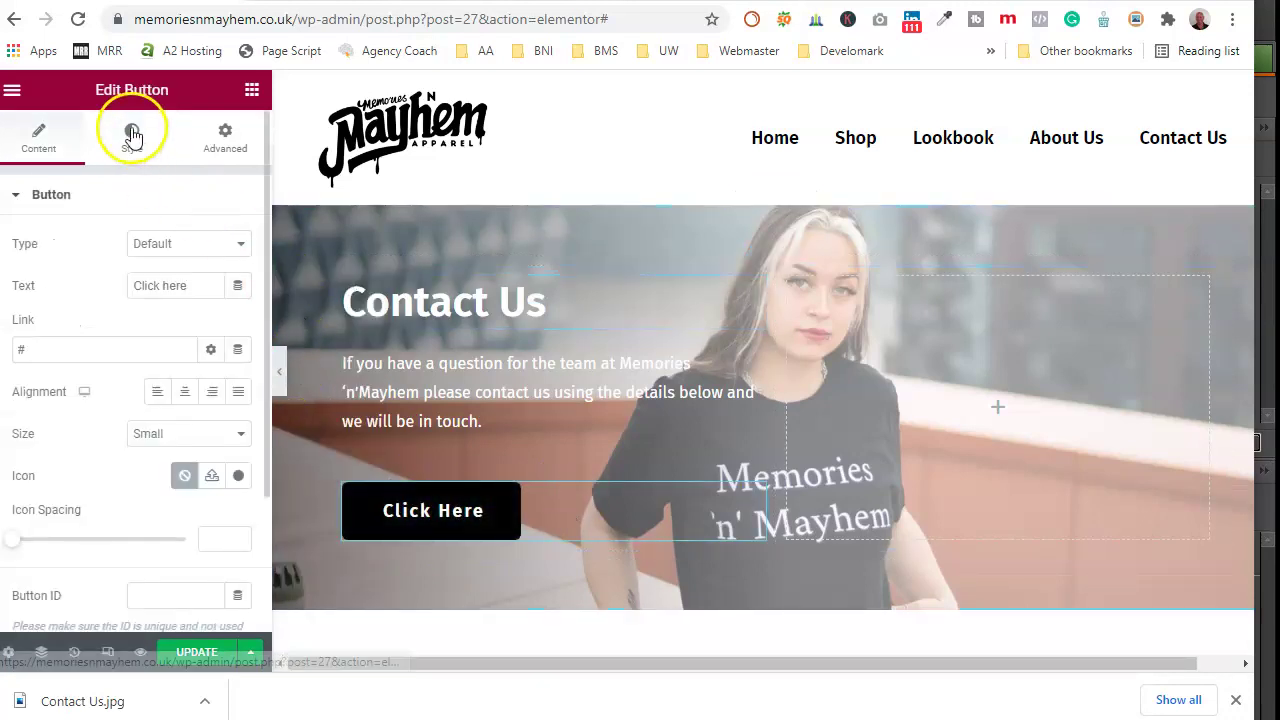
Step: Give the button a Pulse Grow hover animation
left_click(132, 142)
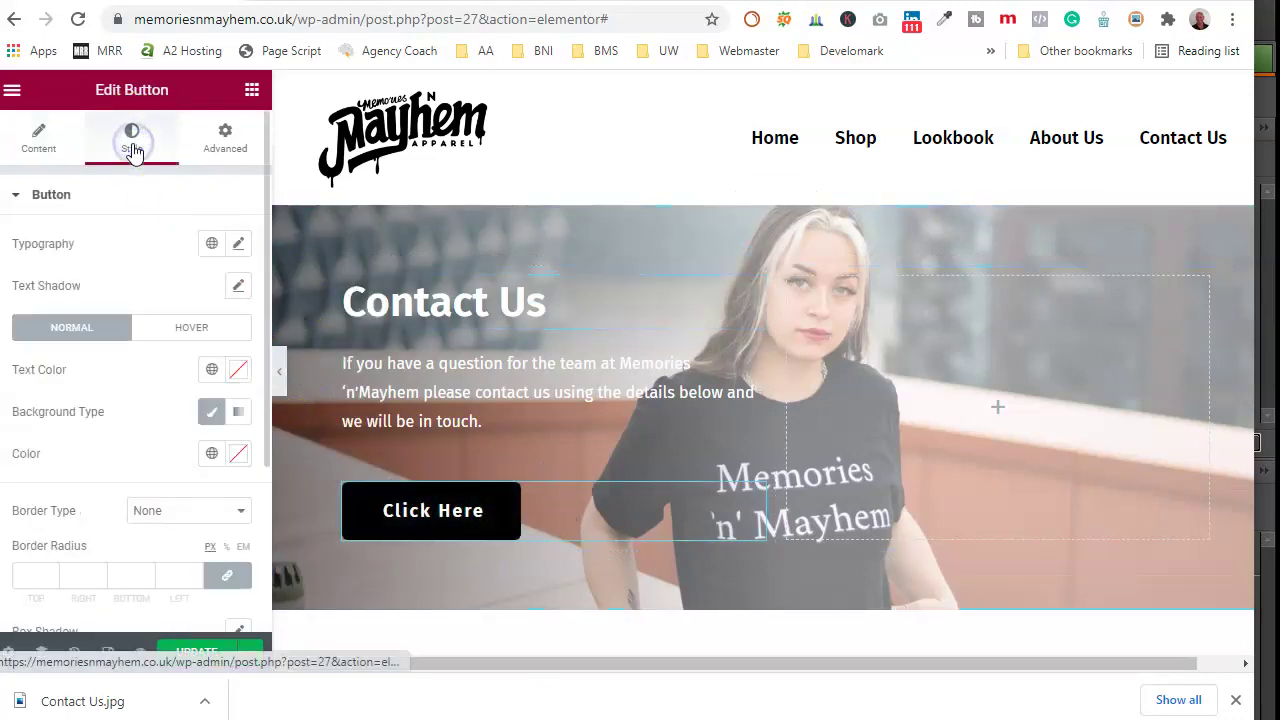
left_click(238, 455)
left_click(185, 455)
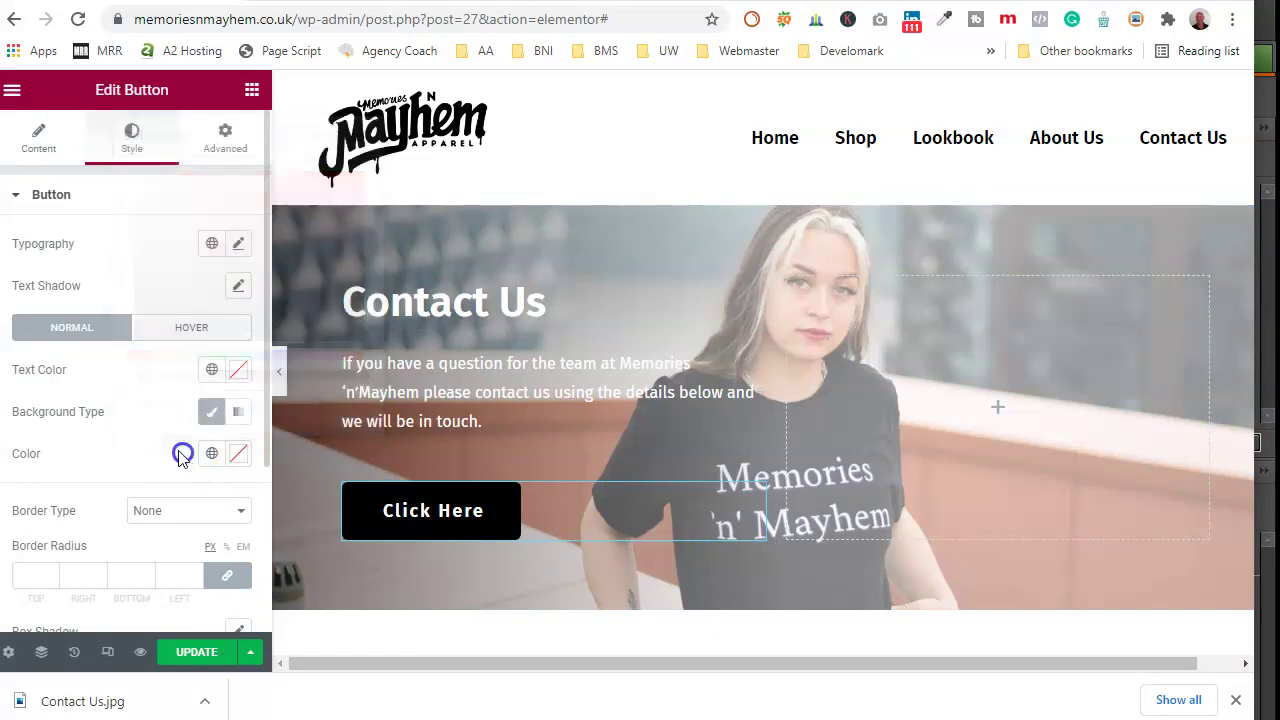
left_click(210, 327)
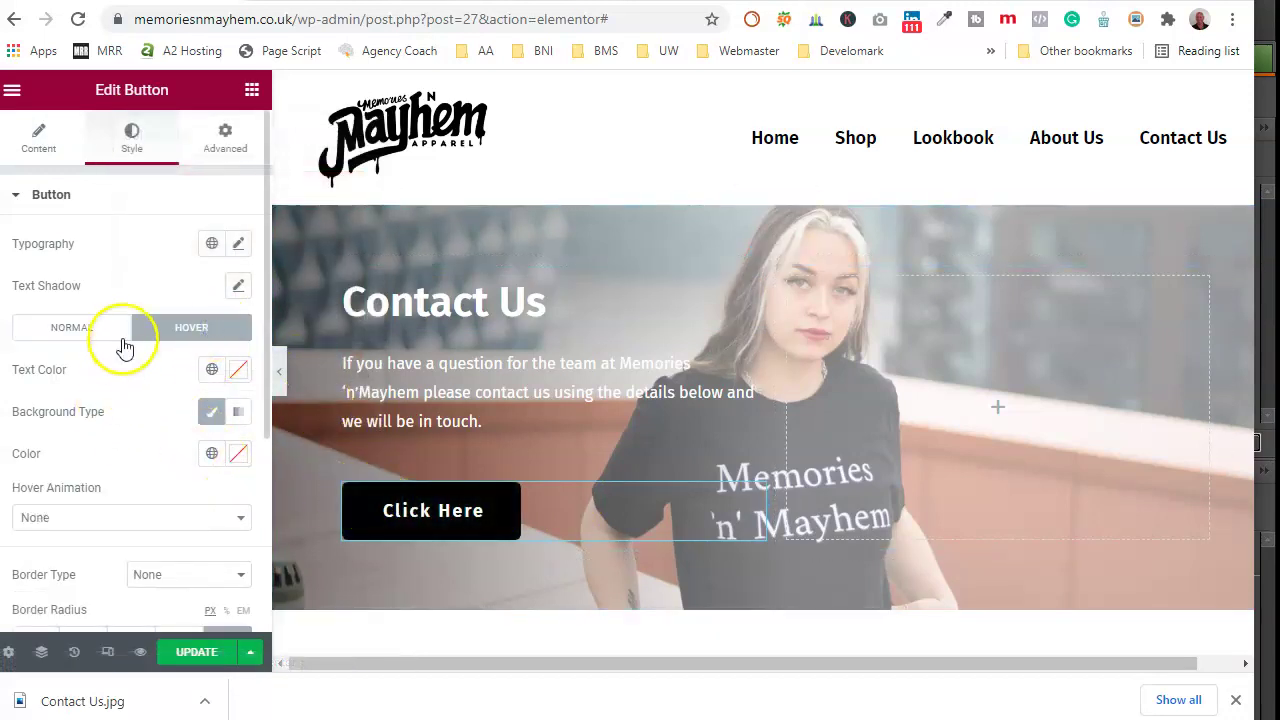
left_click(132, 517)
left_click(86, 386)
scroll(126, 452, "down", 5)
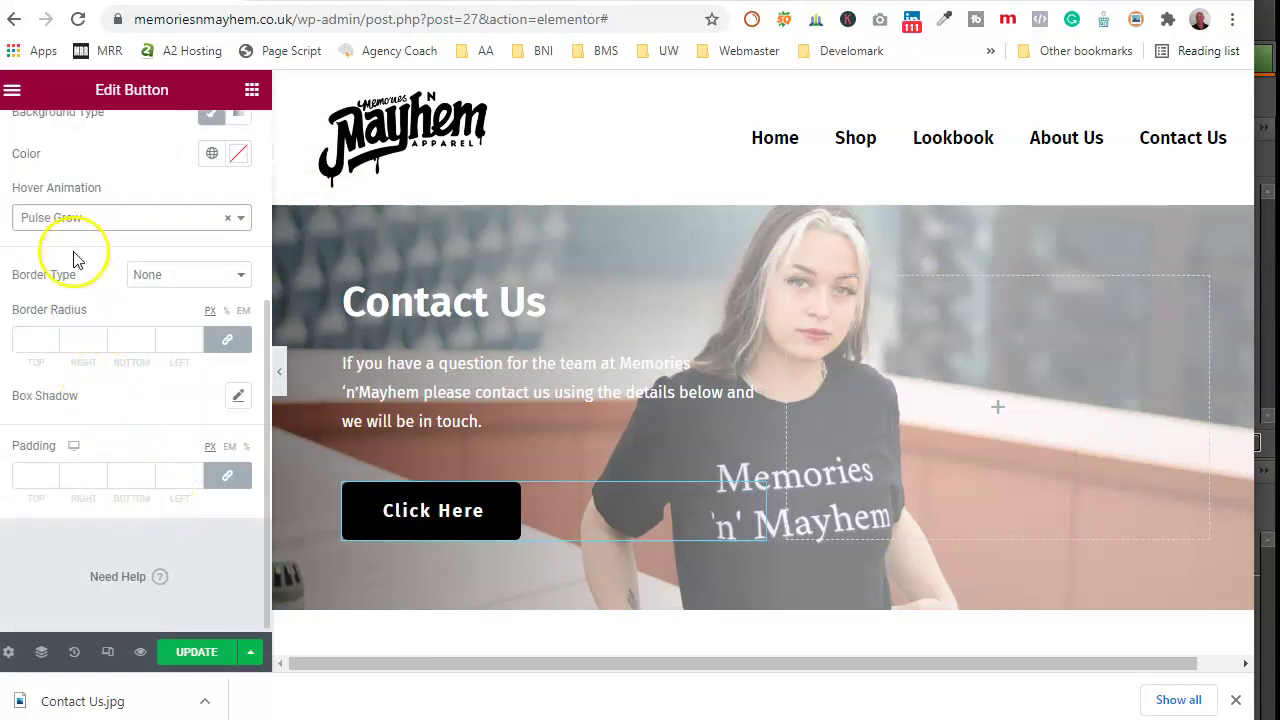
scroll(75, 255, "up", 3)
left_click(52, 234)
Step: Add a box shadow to the button with horizontal 15 and vertical 15 offsets
scroll(142, 397, "down", 3)
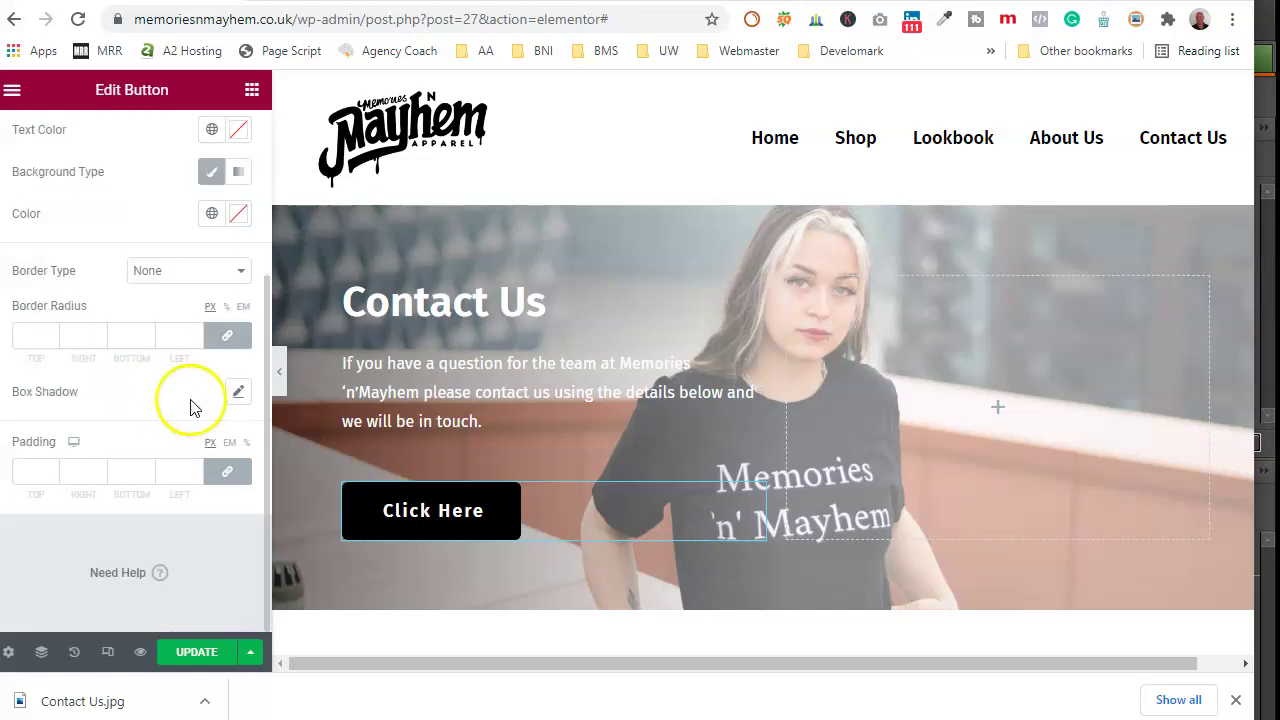
left_click(238, 391)
left_click_drag(203, 495, 170, 500)
type("15")
left_click_drag(201, 543, 181, 546)
type("15")
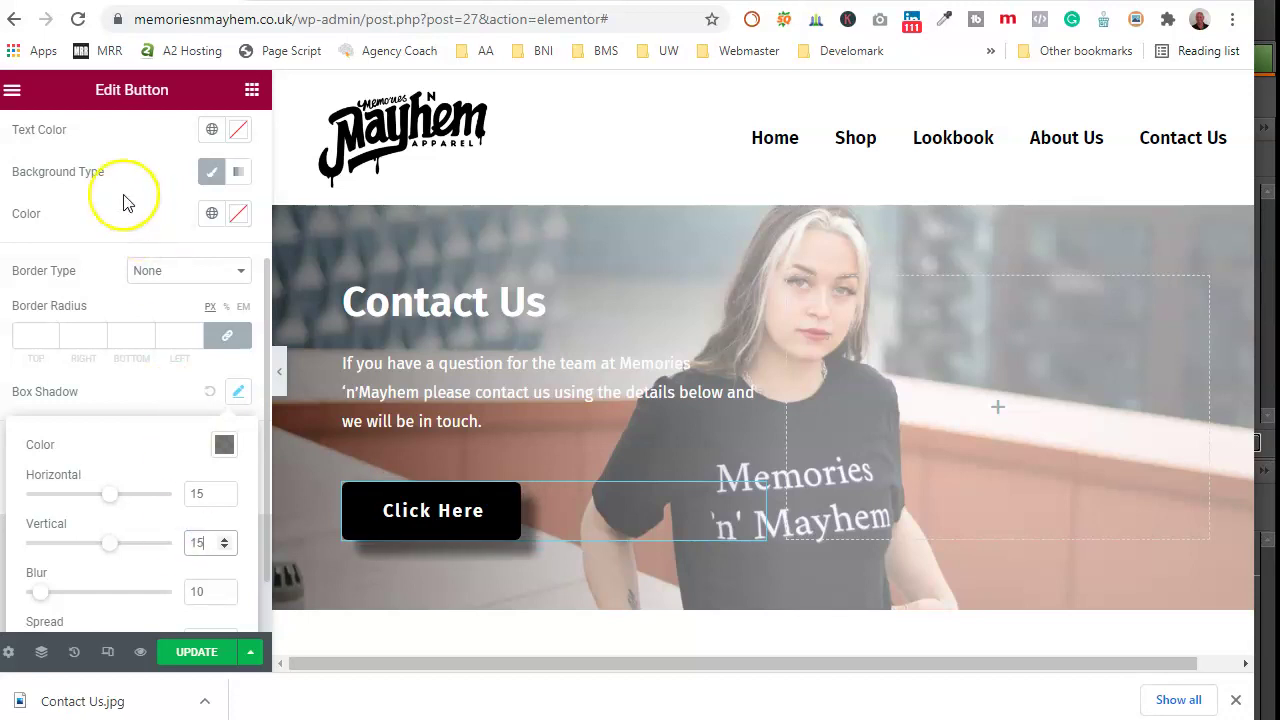
scroll(115, 205, "up", 3)
left_click(37, 140)
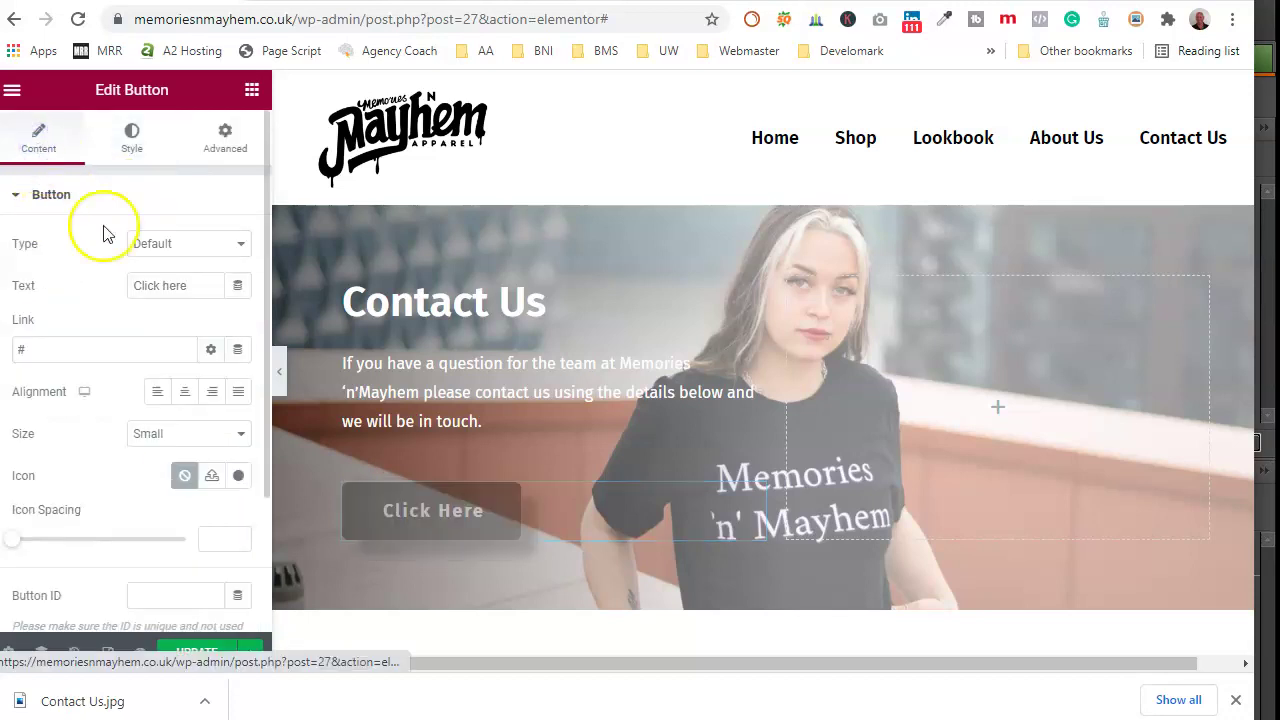
Step: Change the button label to the business phone number and link it with tel: plus that number
left_click_drag(190, 290, 125, 288)
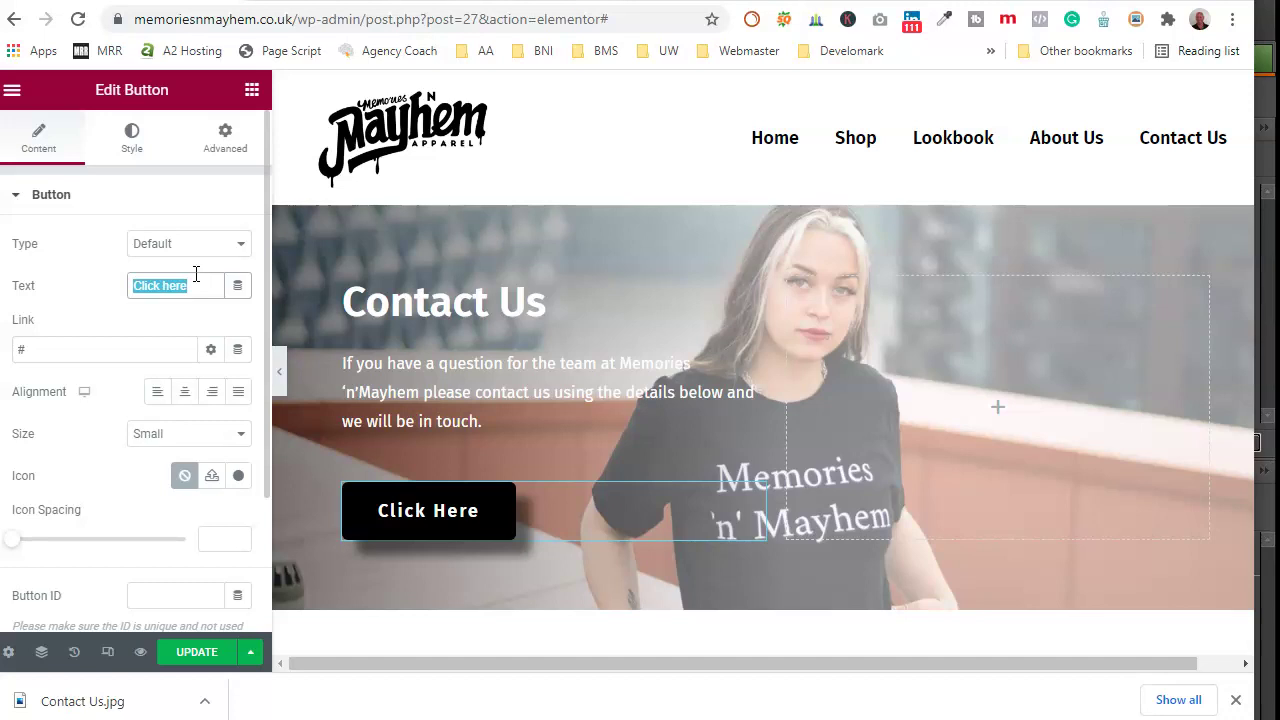
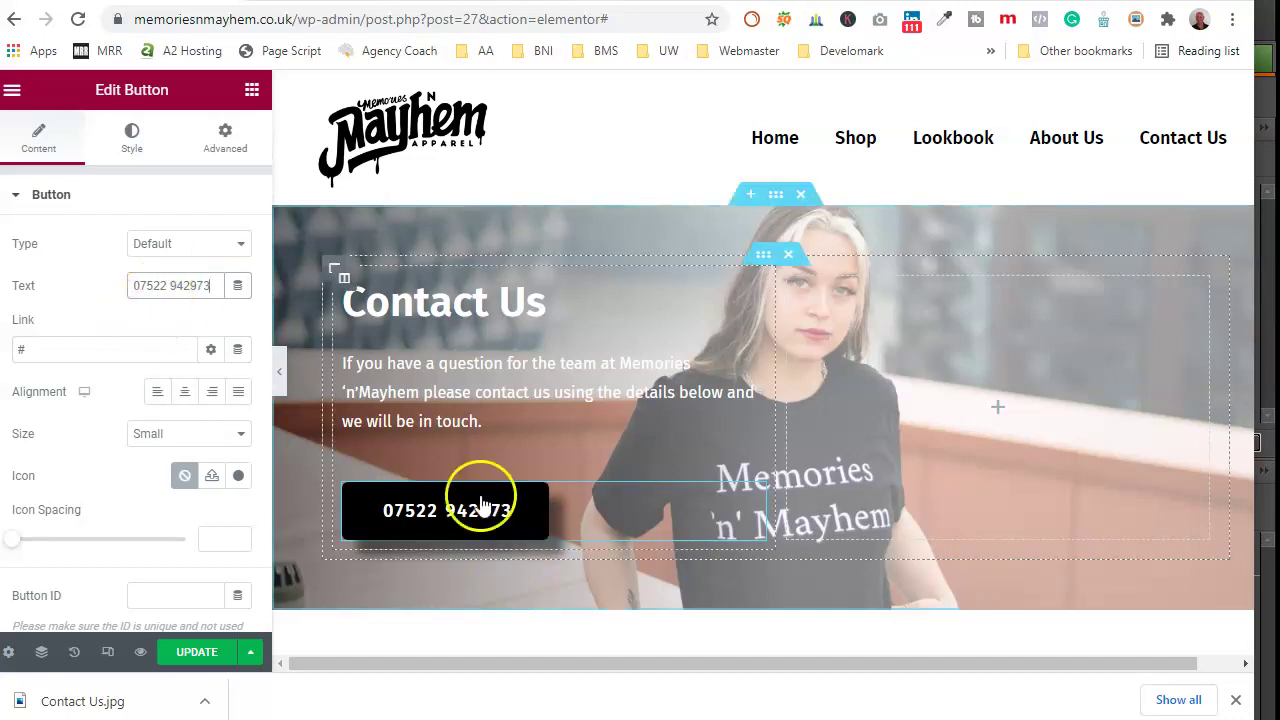
left_click(14, 353)
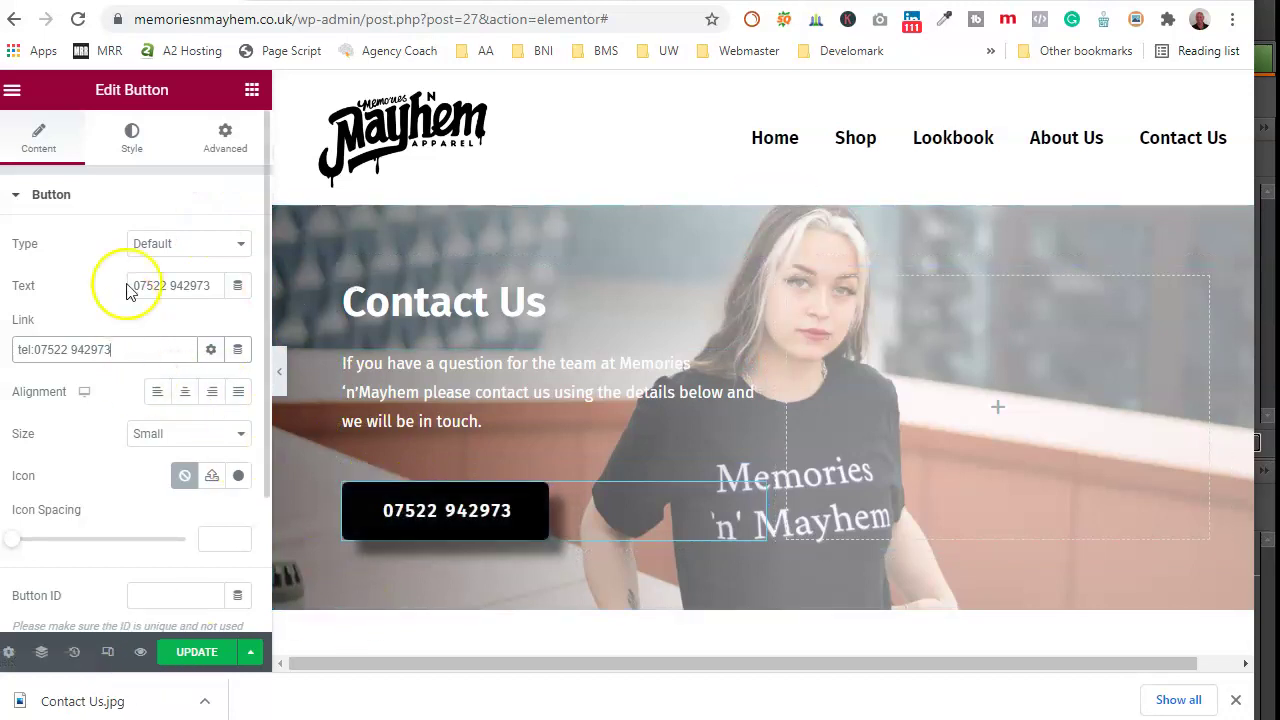
scroll(100, 260, "down", 1)
scroll(105, 228, "up", 2)
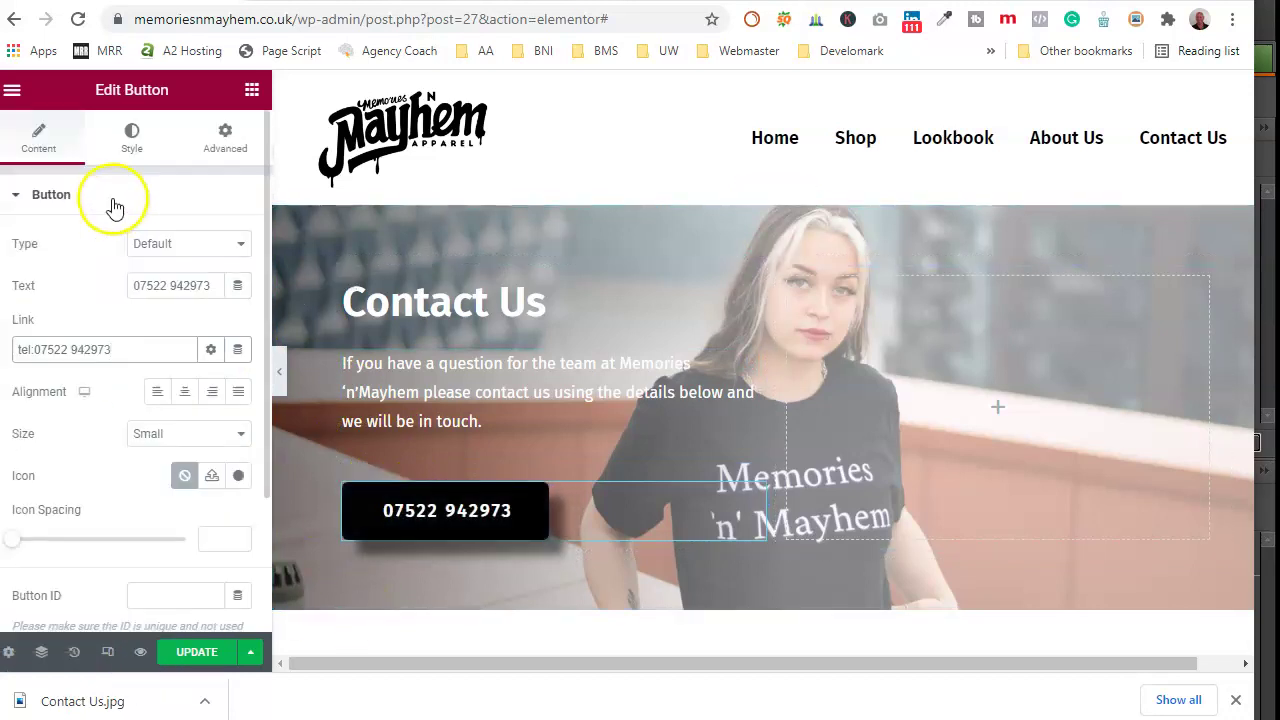
Step: Give the button a Solid border of width 2
left_click(131, 137)
scroll(125, 436, "down", 1)
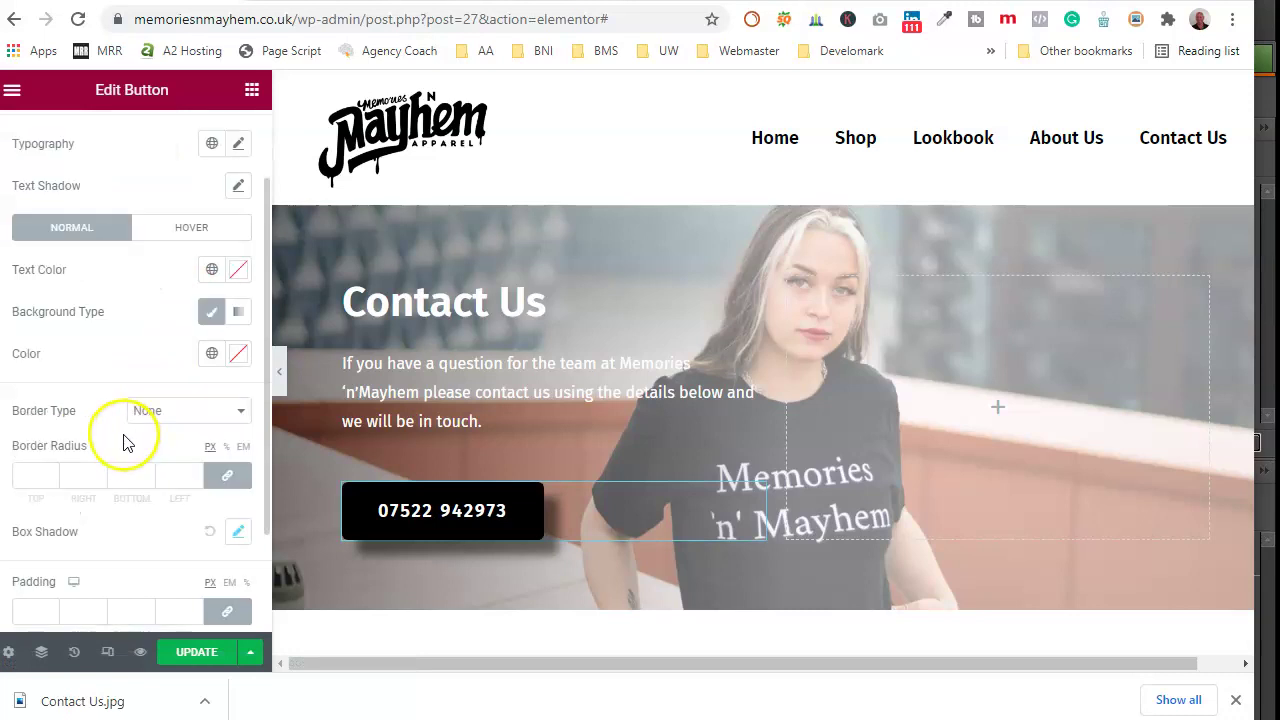
left_click(189, 411)
left_click(186, 447)
left_click(196, 470)
left_click(196, 470)
Step: Colour the button's border white (#fff)
left_click(230, 530)
left_click(220, 483)
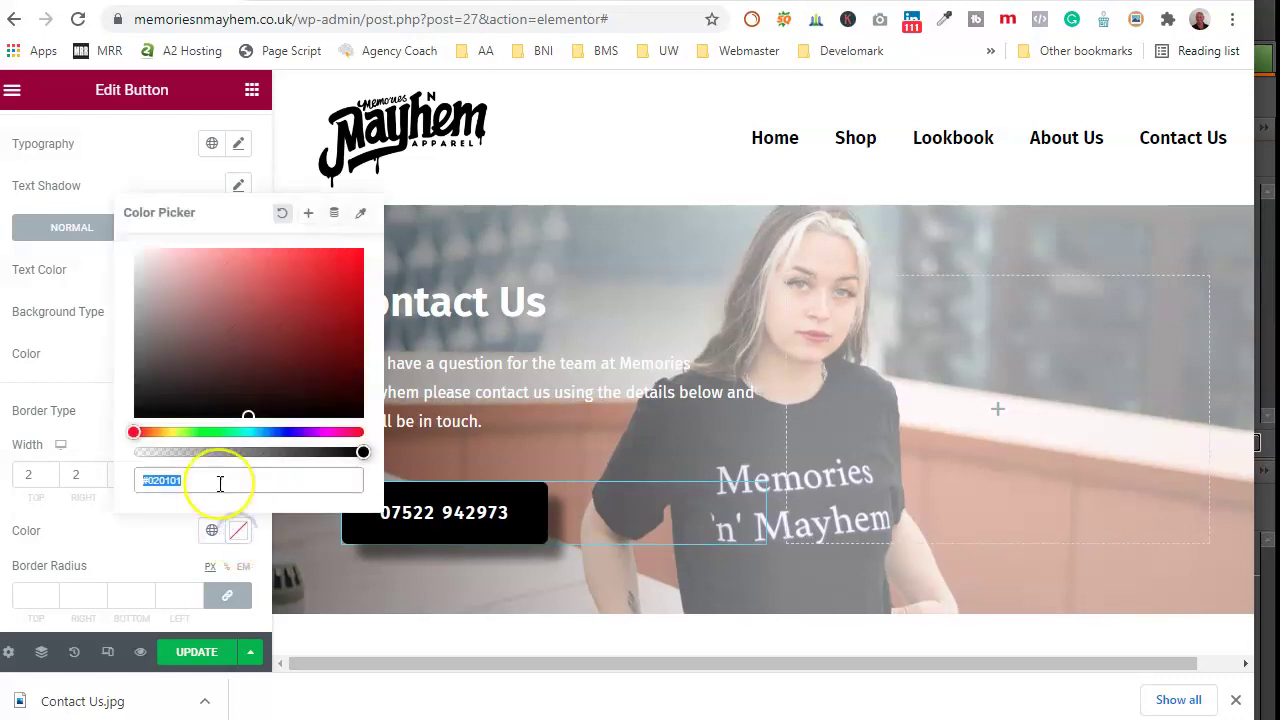
type("#ffffff")
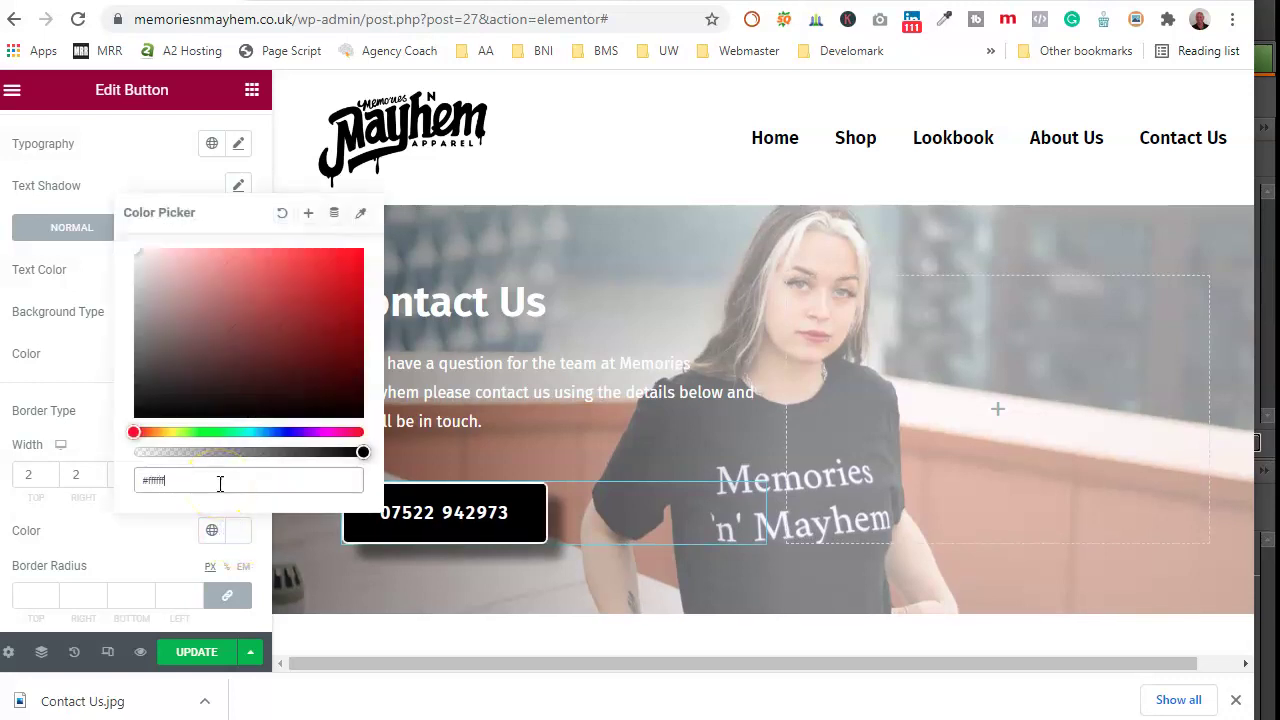
left_click(145, 555)
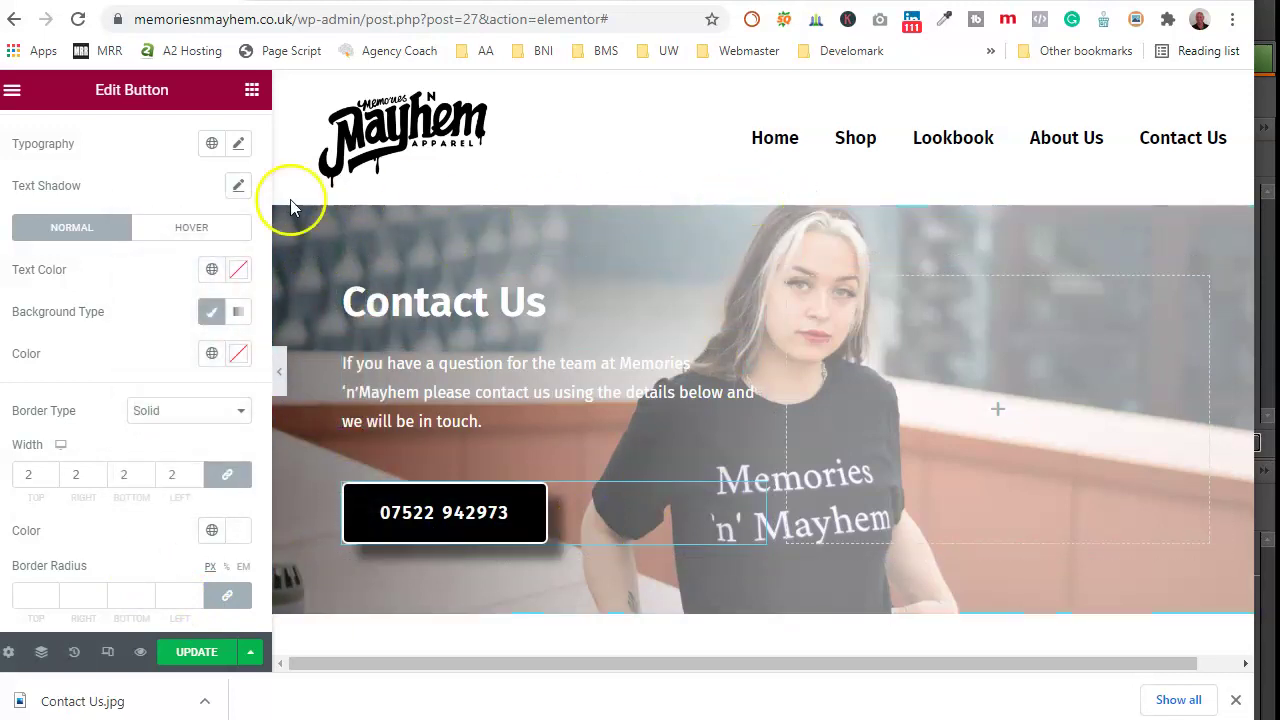
scroll(94, 314, "down", 3)
scroll(109, 326, "up", 4)
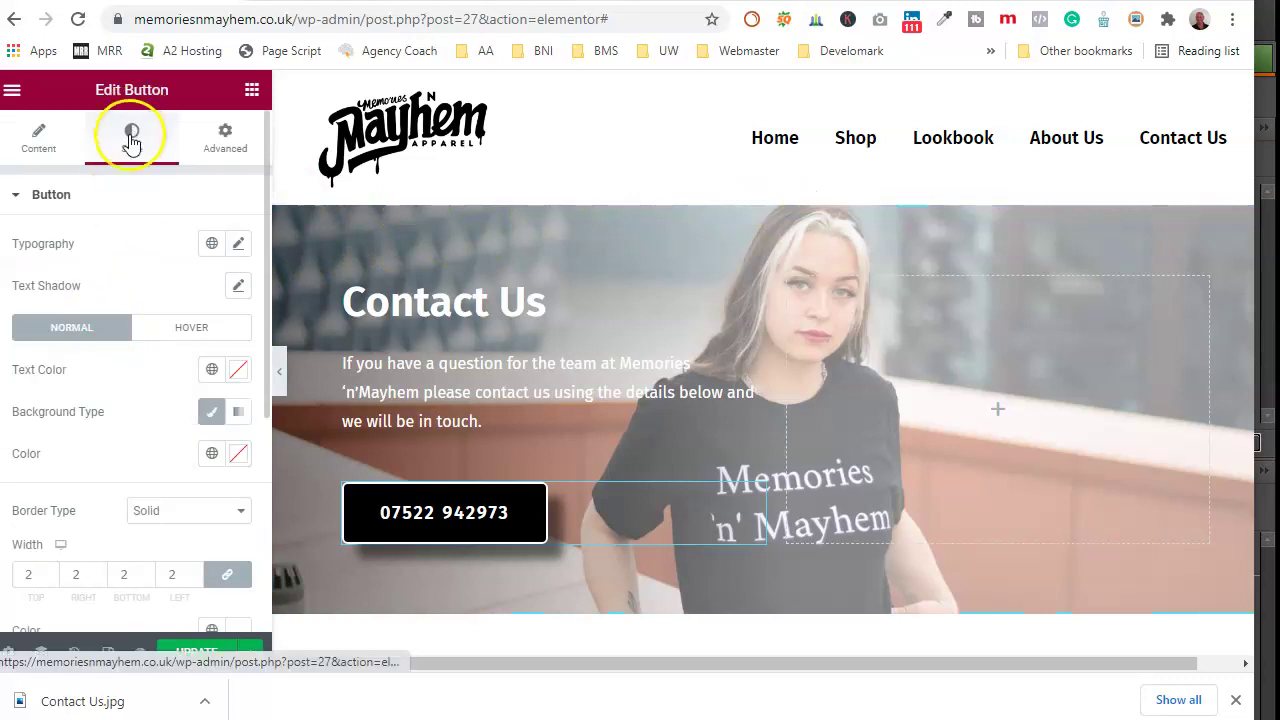
left_click(205, 145)
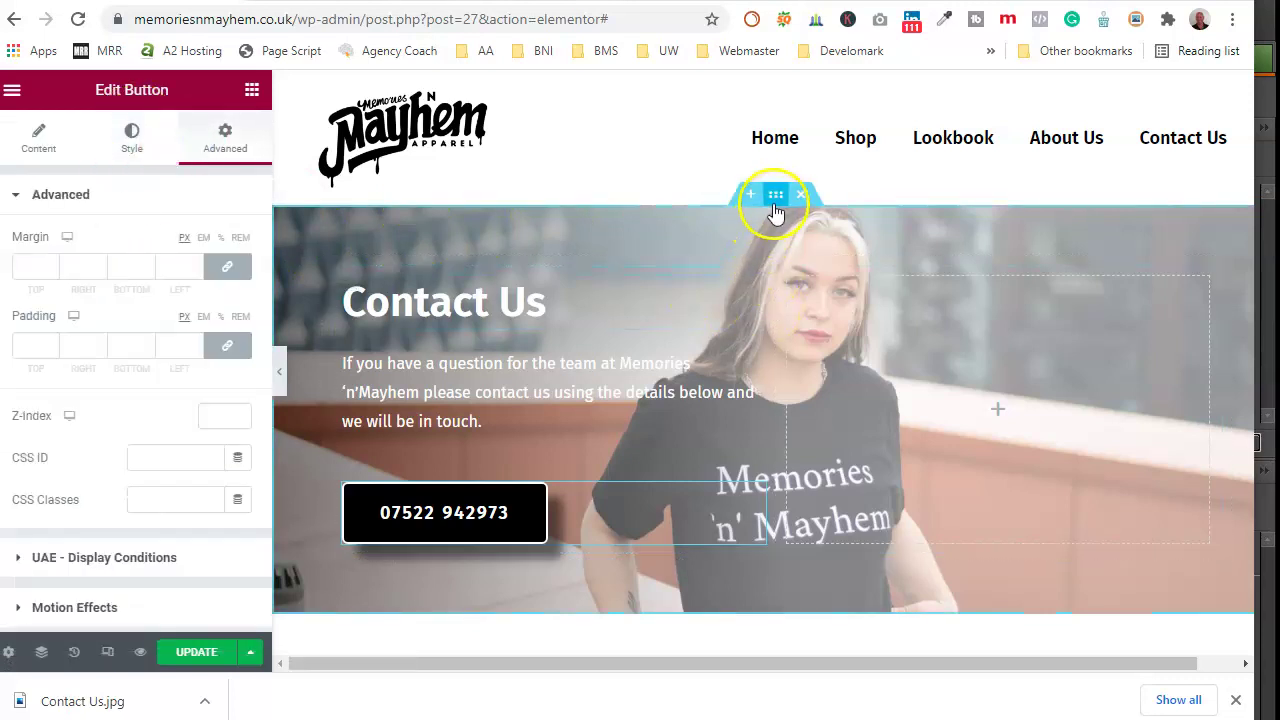
Step: Select the banner section and expand its Background Overlay style settings
left_click(775, 202)
scroll(106, 423, "down", 2)
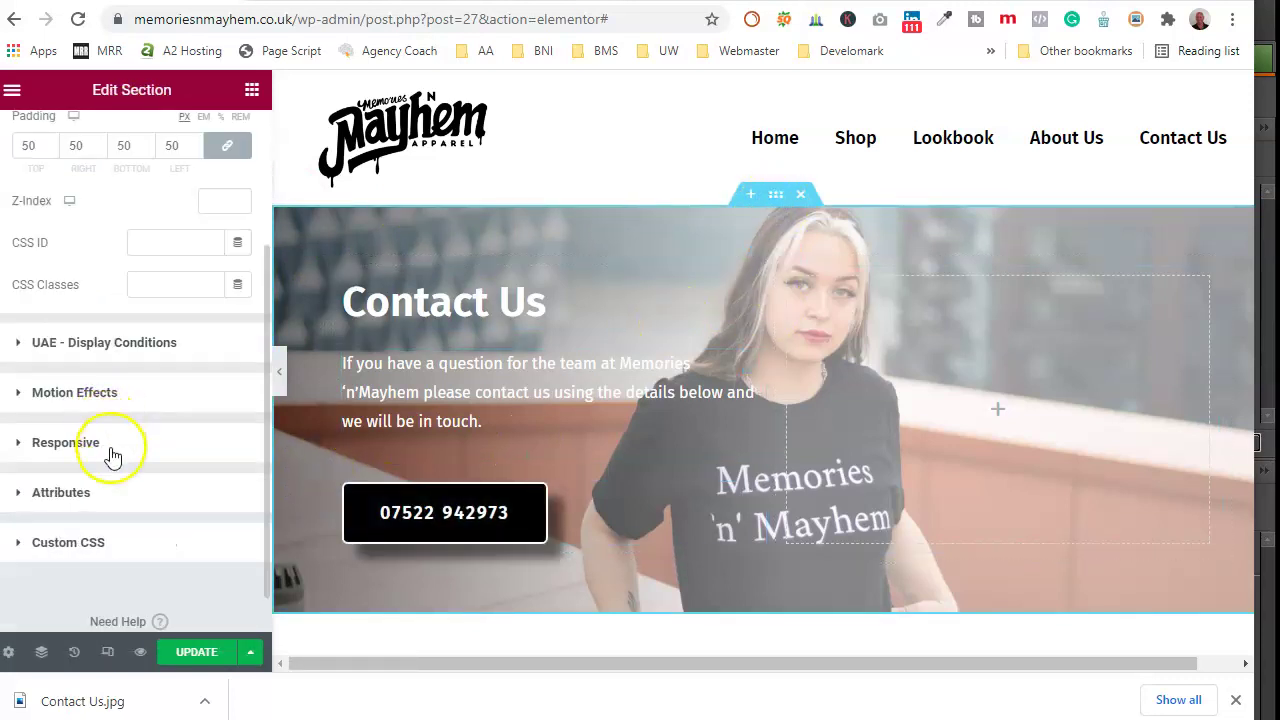
scroll(113, 455, "up", 3)
left_click(130, 145)
scroll(127, 300, "down", 3)
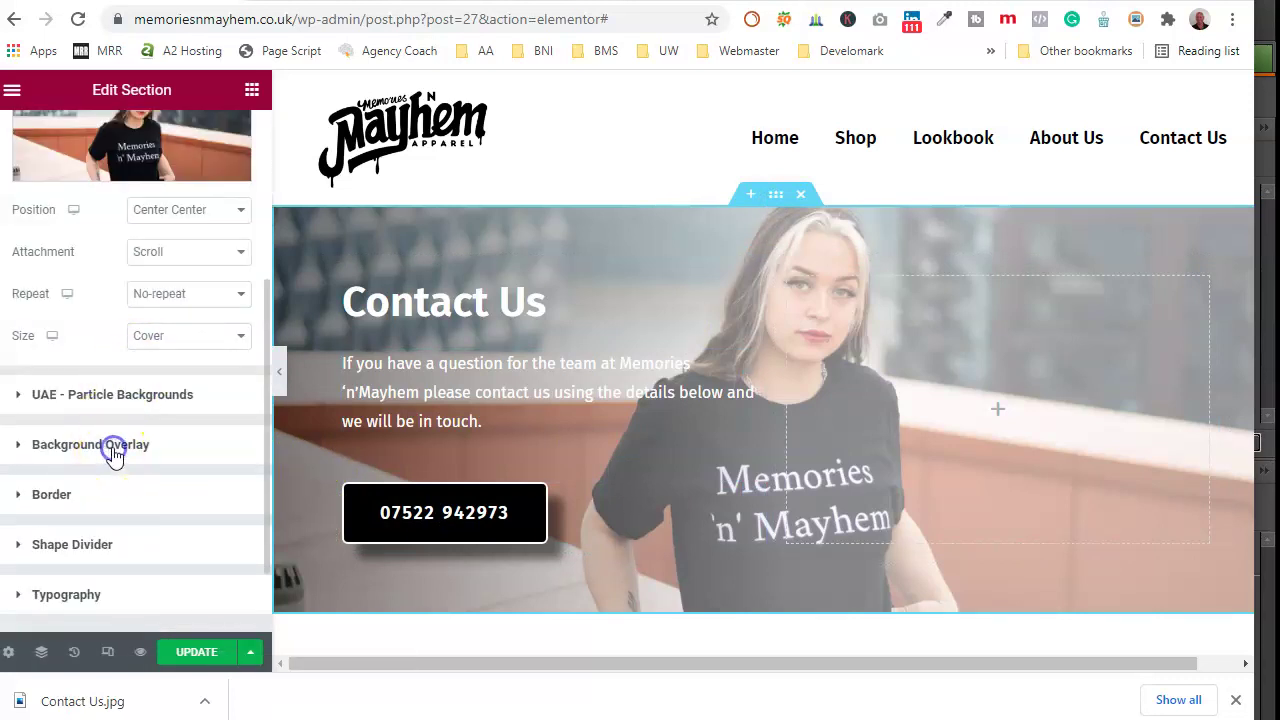
left_click(113, 452)
Step: Set the overlay gradient stops to 41 and 71, try the angle, and set opacity to 0.5
left_click_drag(16, 500, 86, 491)
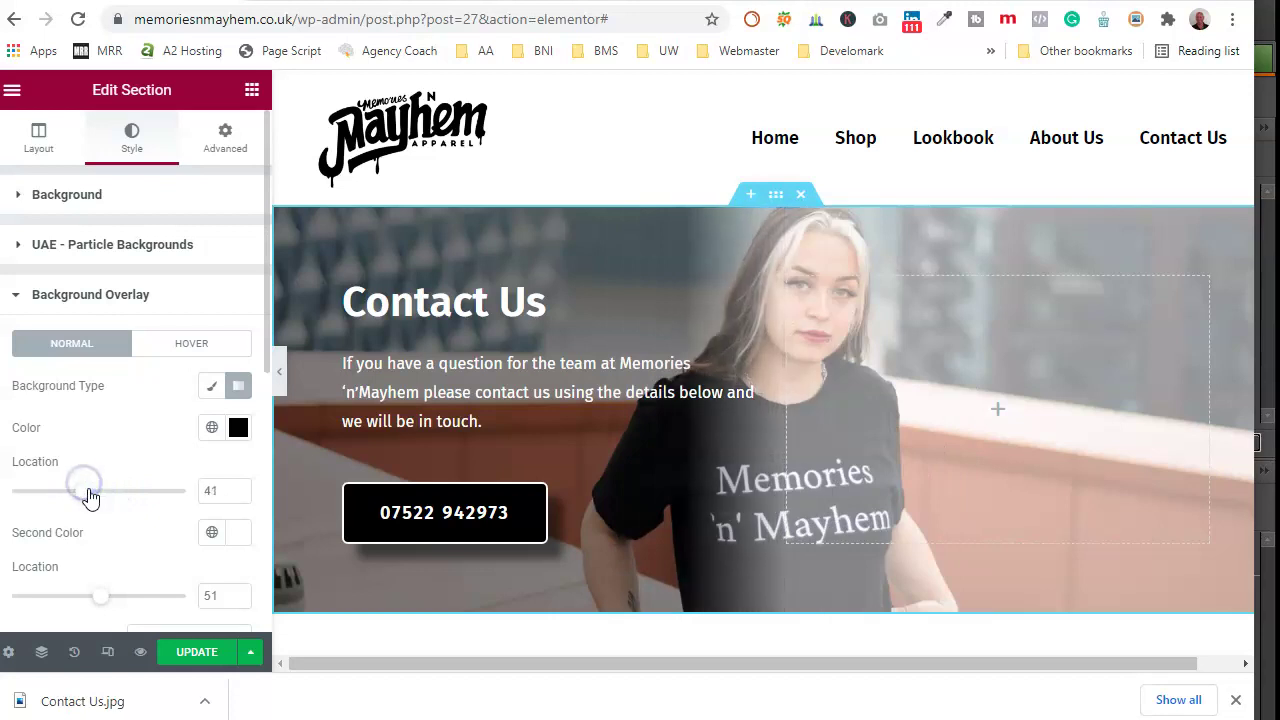
scroll(115, 472, "down", 1)
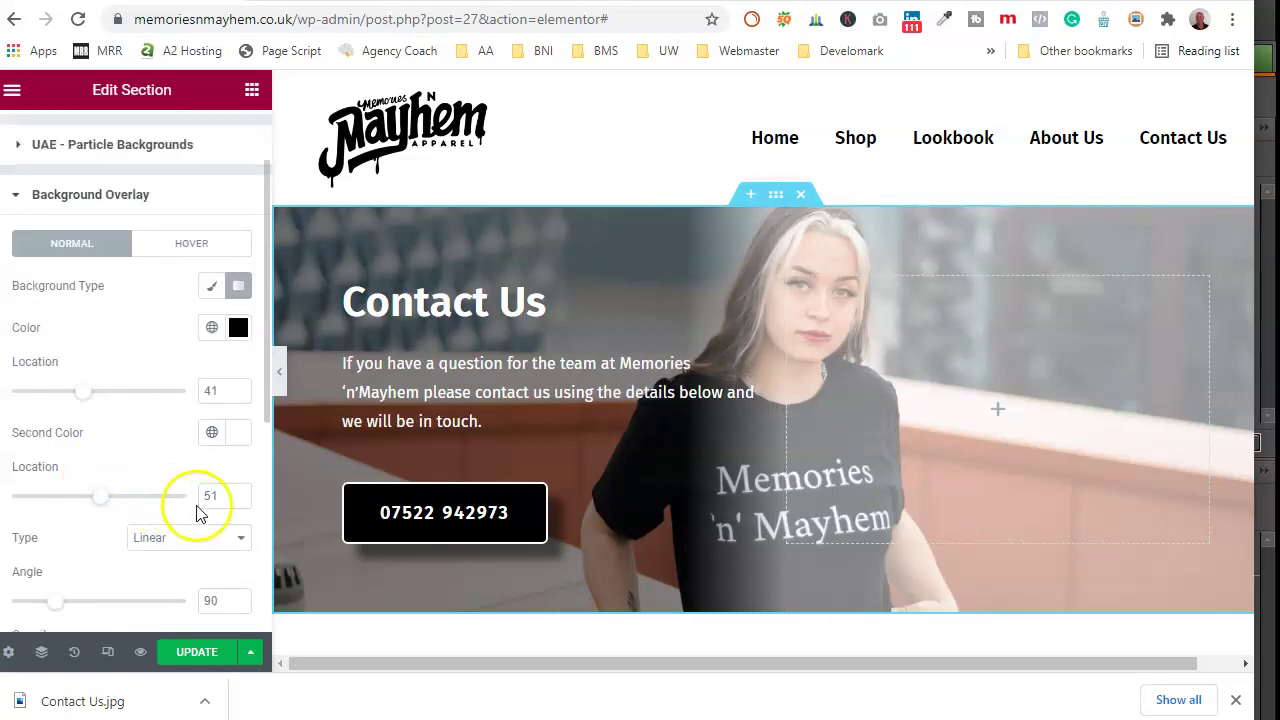
mouse_move(139, 500)
left_mouse_down()
mouse_move(86, 502)
mouse_move(139, 501)
left_mouse_up()
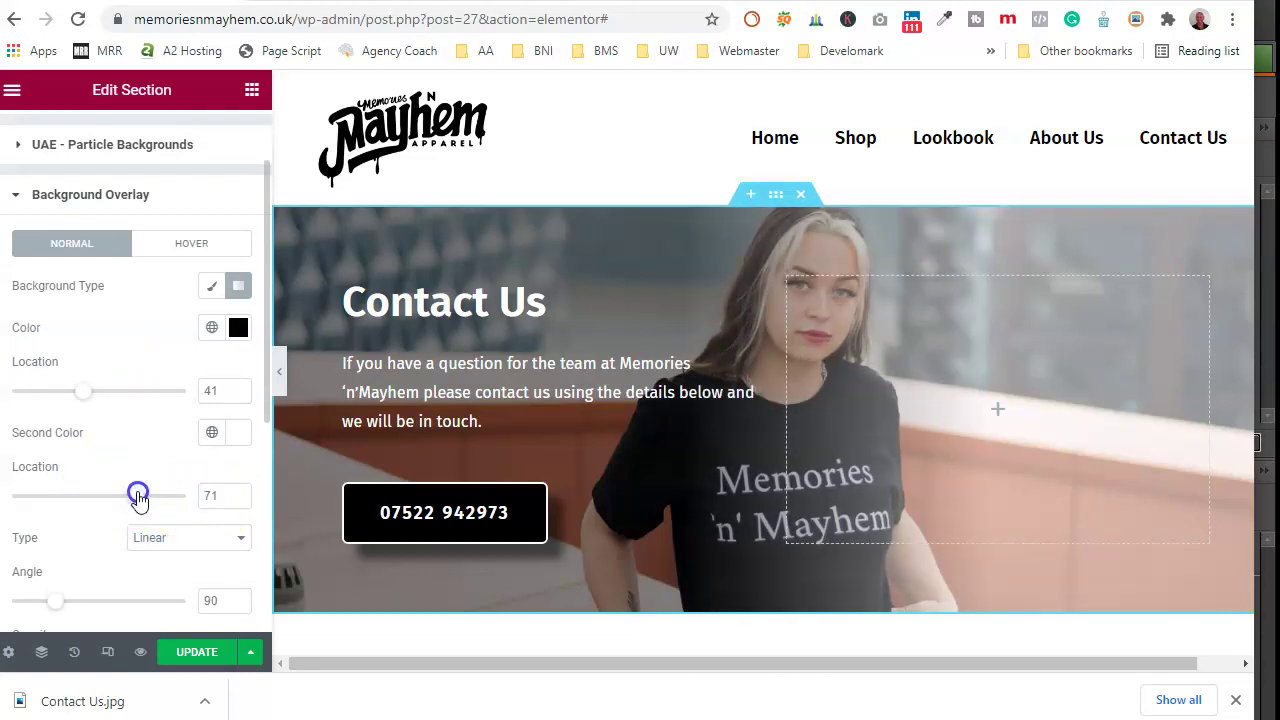
scroll(122, 523, "down", 1)
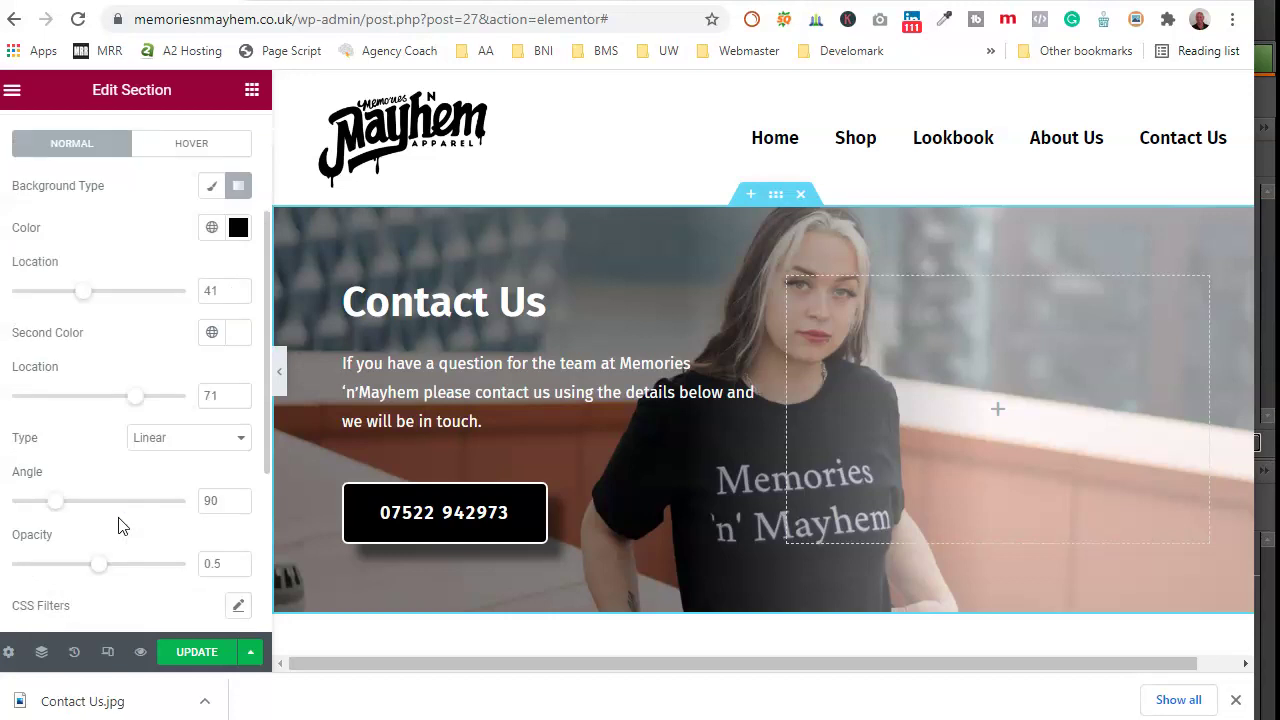
mouse_move(60, 510)
left_mouse_down()
mouse_move(86, 505)
mouse_move(59, 505)
left_mouse_up()
scroll(100, 508, "down", 1)
mouse_move(111, 474)
left_mouse_down()
mouse_move(136, 474)
mouse_move(104, 474)
left_mouse_up()
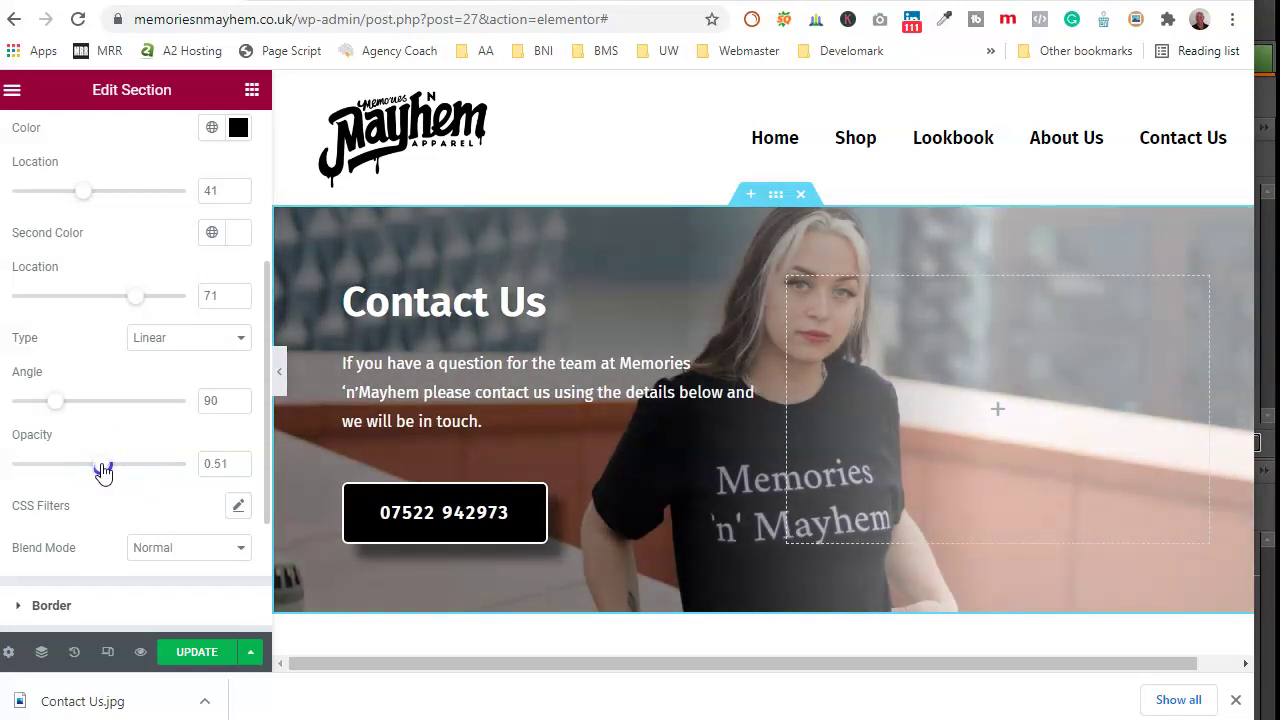
left_click(230, 462)
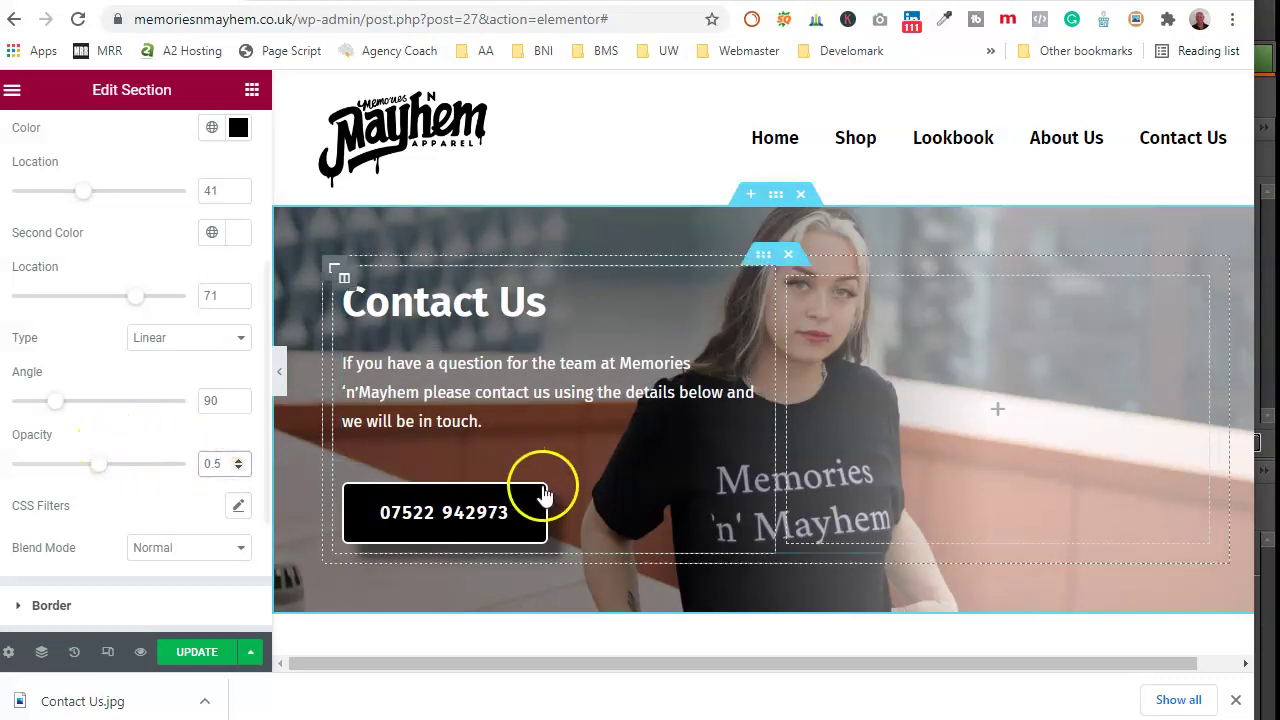
Step: Replace the 'Got Questions?' heading text with 'Contact Memories 'n' Mayhem?'
scroll(543, 480, "down", 3)
scroll(510, 400, "up", 3)
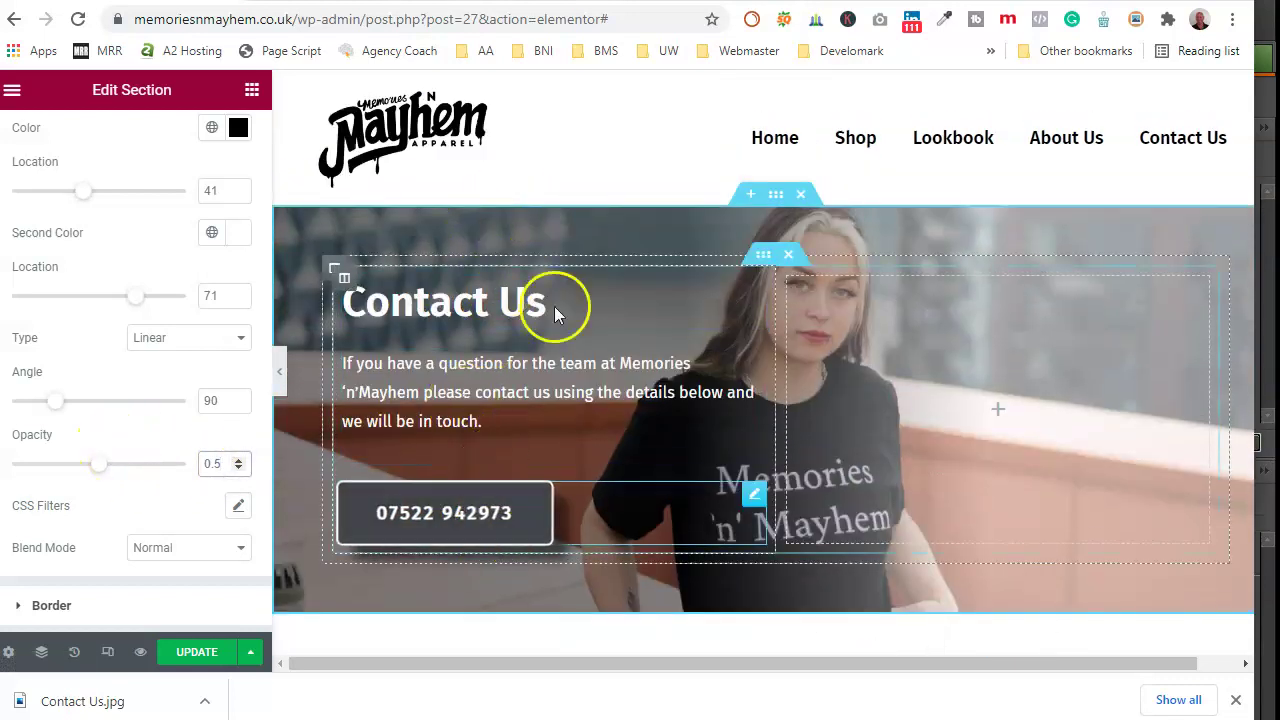
scroll(826, 600, "down", 2)
scroll(838, 520, "down", 2)
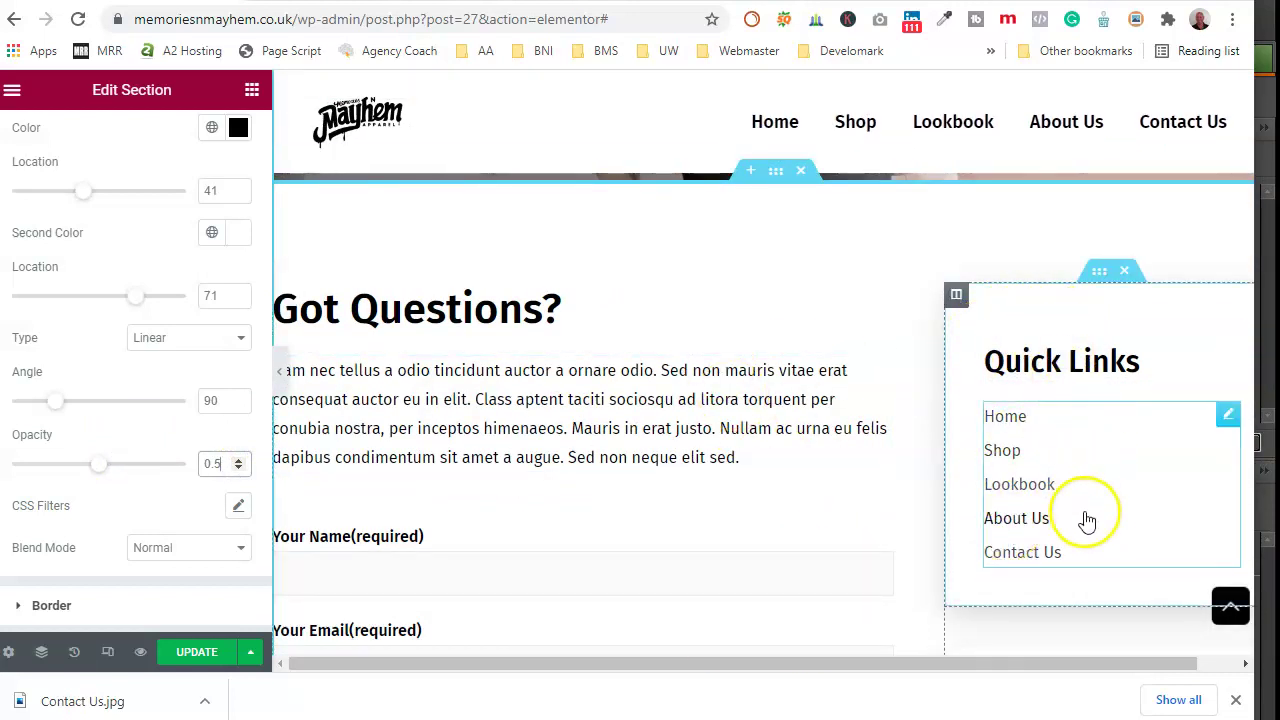
scroll(1085, 517, "down", 3)
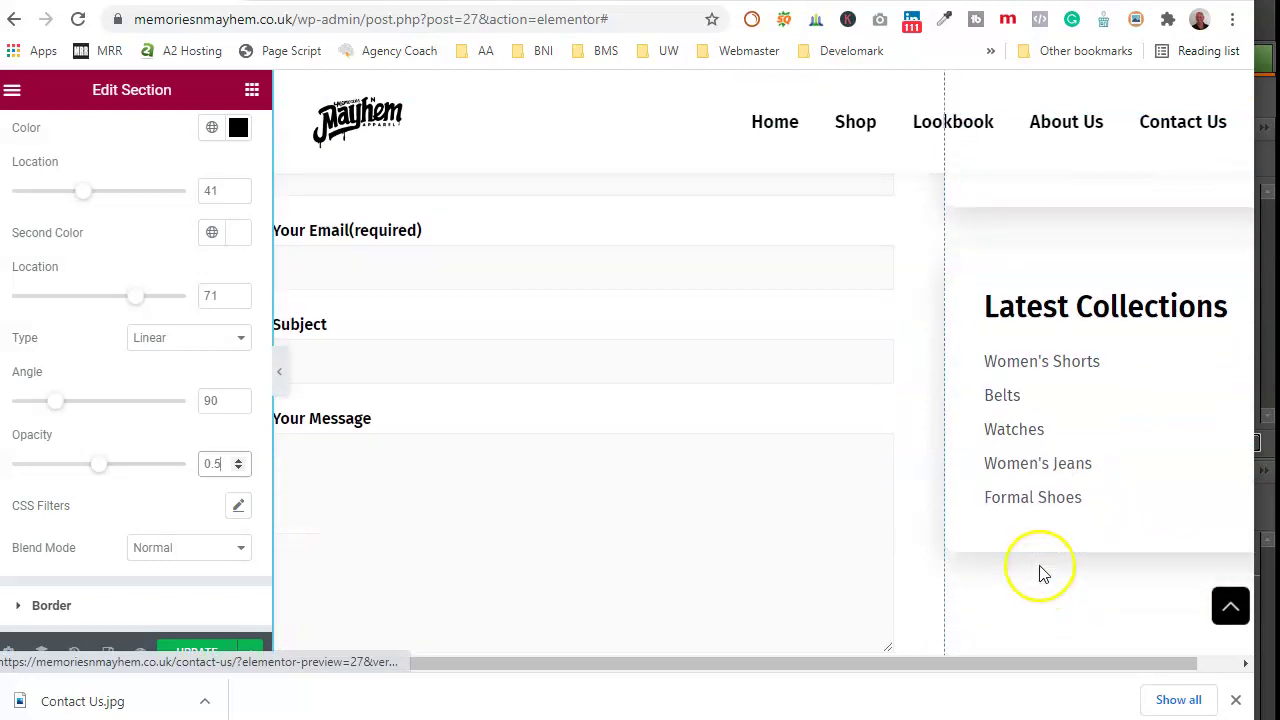
scroll(540, 398, "up", 4)
scroll(568, 390, "up", 2)
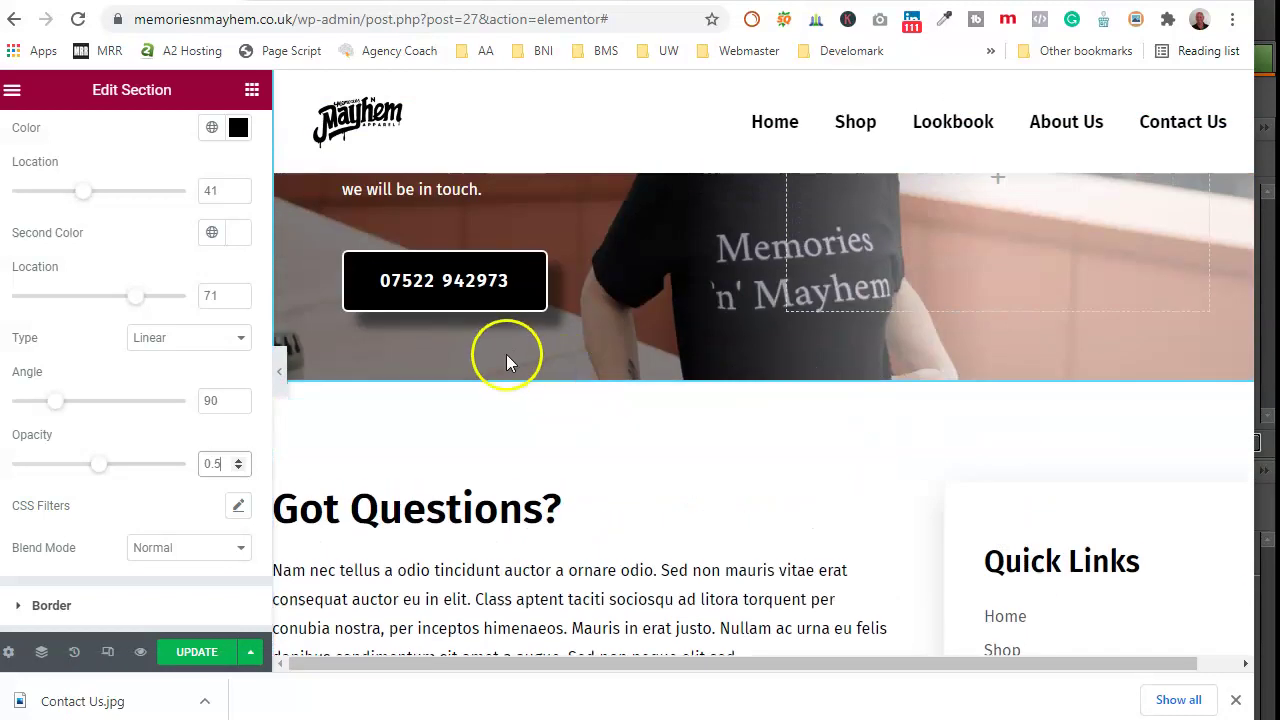
scroll(728, 474, "down", 2)
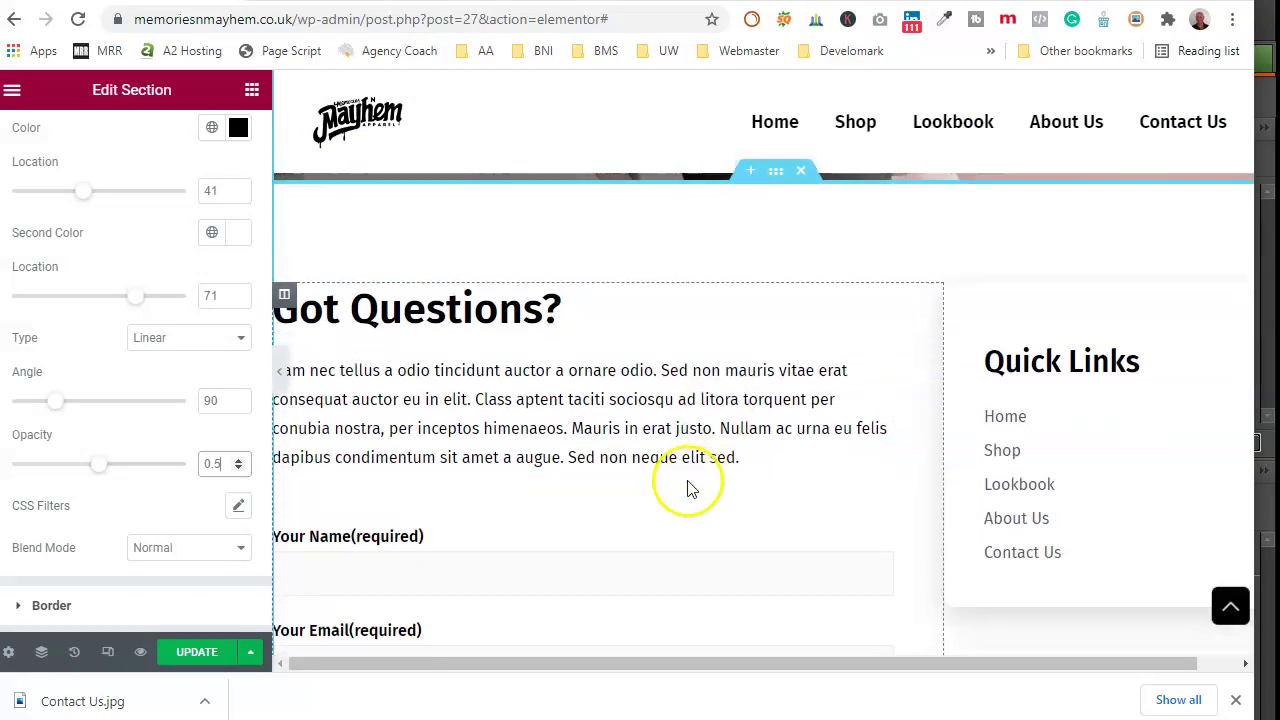
left_click(396, 303)
left_click_drag(90, 268, 8, 266)
type("C")
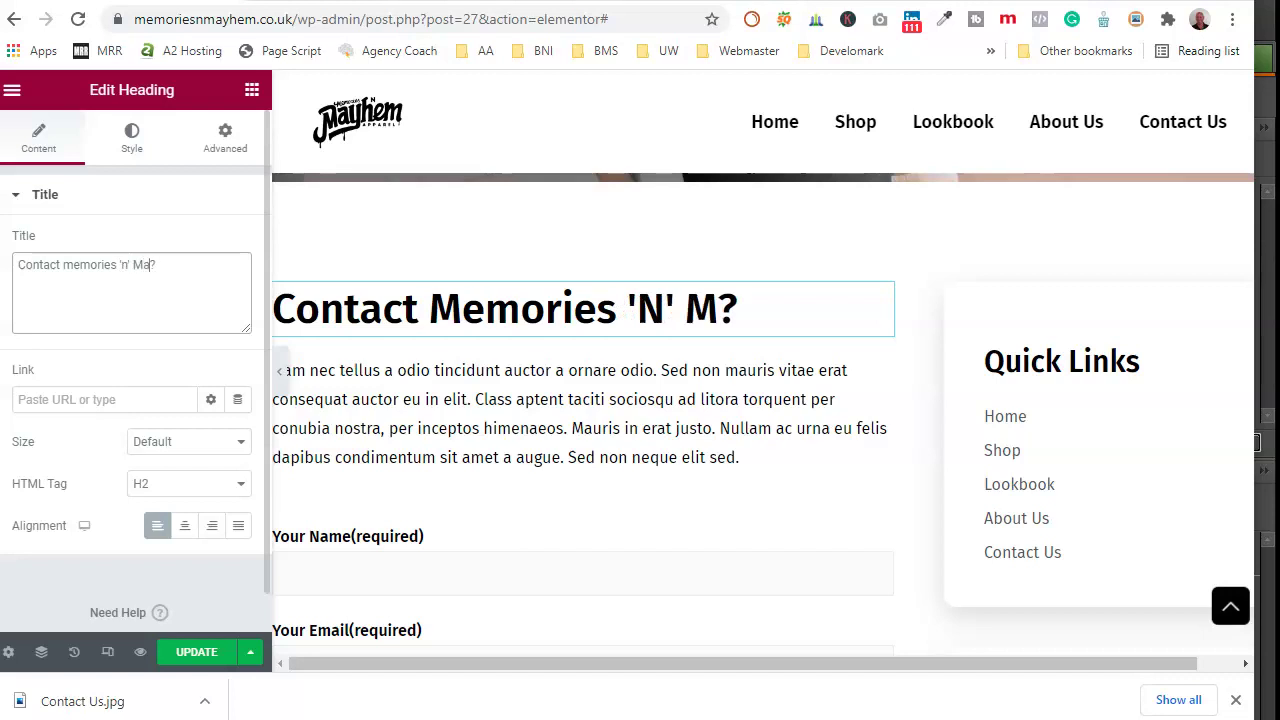
Step: Correct the heading so 'Memories' starts with a capital M
left_click(63, 265)
type("M")
key("Delete")
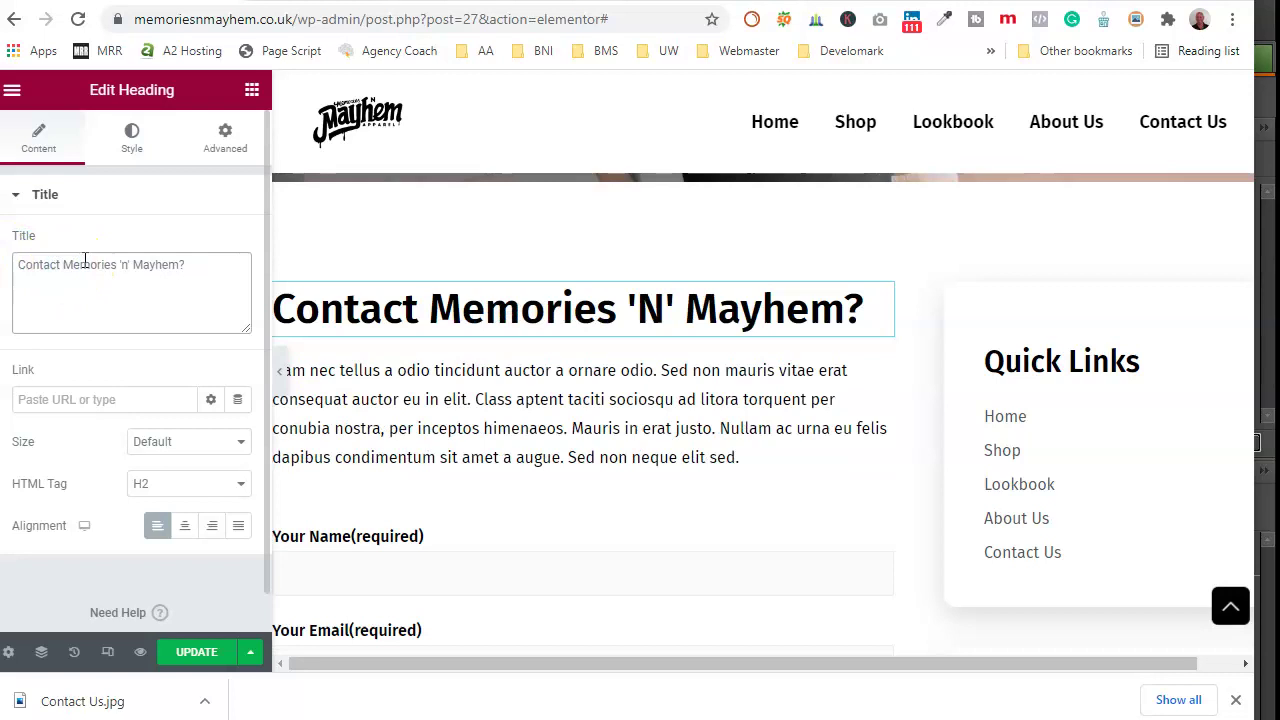
left_click(465, 402)
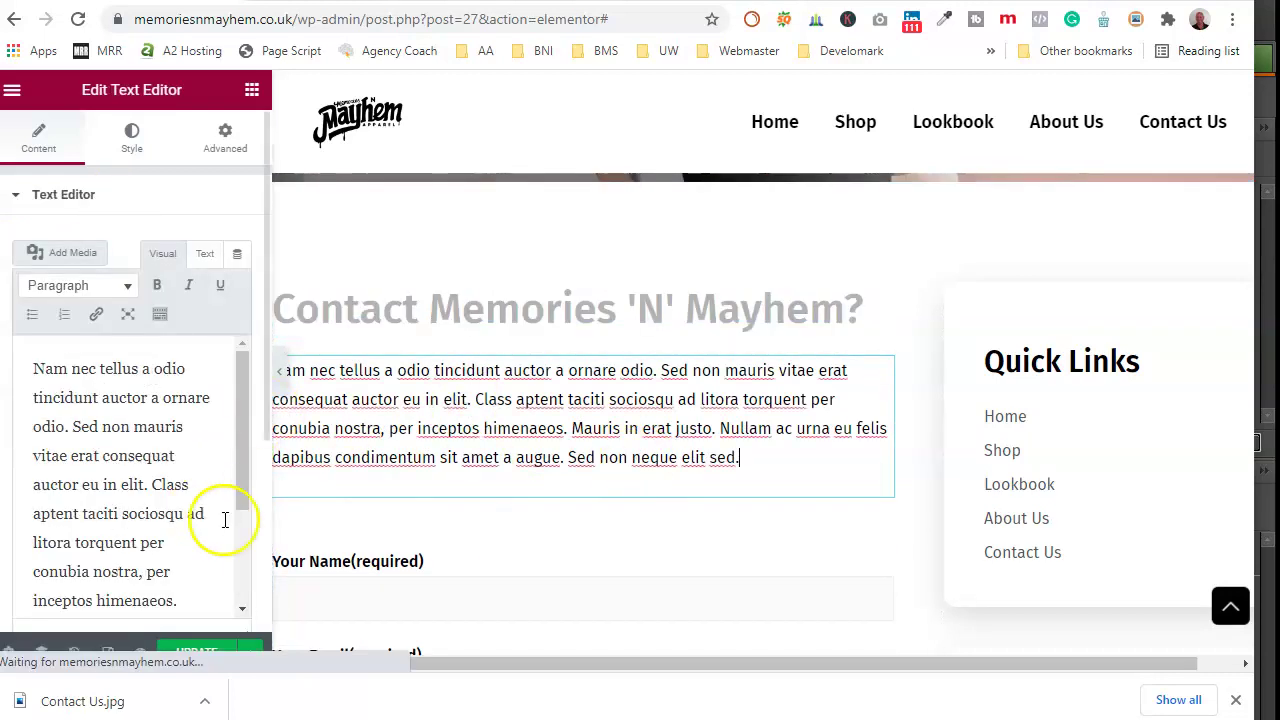
Step: Delete the lorem ipsum text and type a message that visitors can call or message the team
left_click_drag(34, 366, 215, 612)
key("BackSpace")
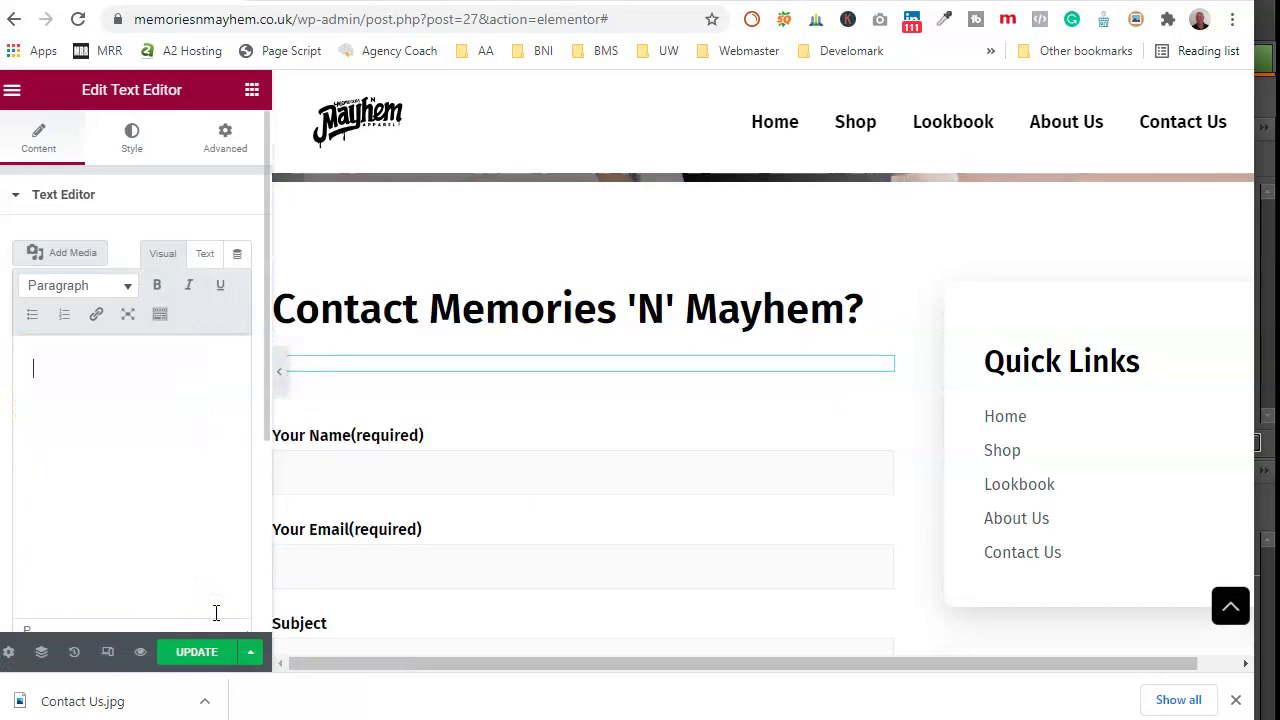
type("The")
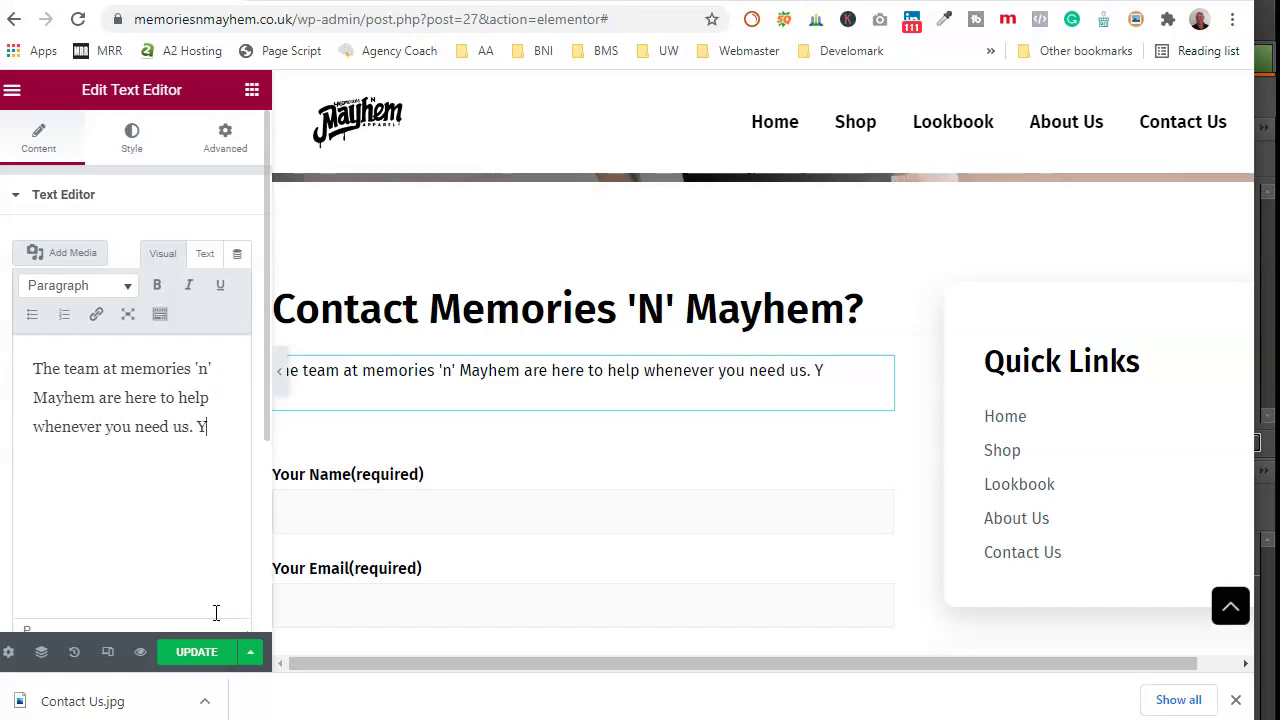
type("ll")
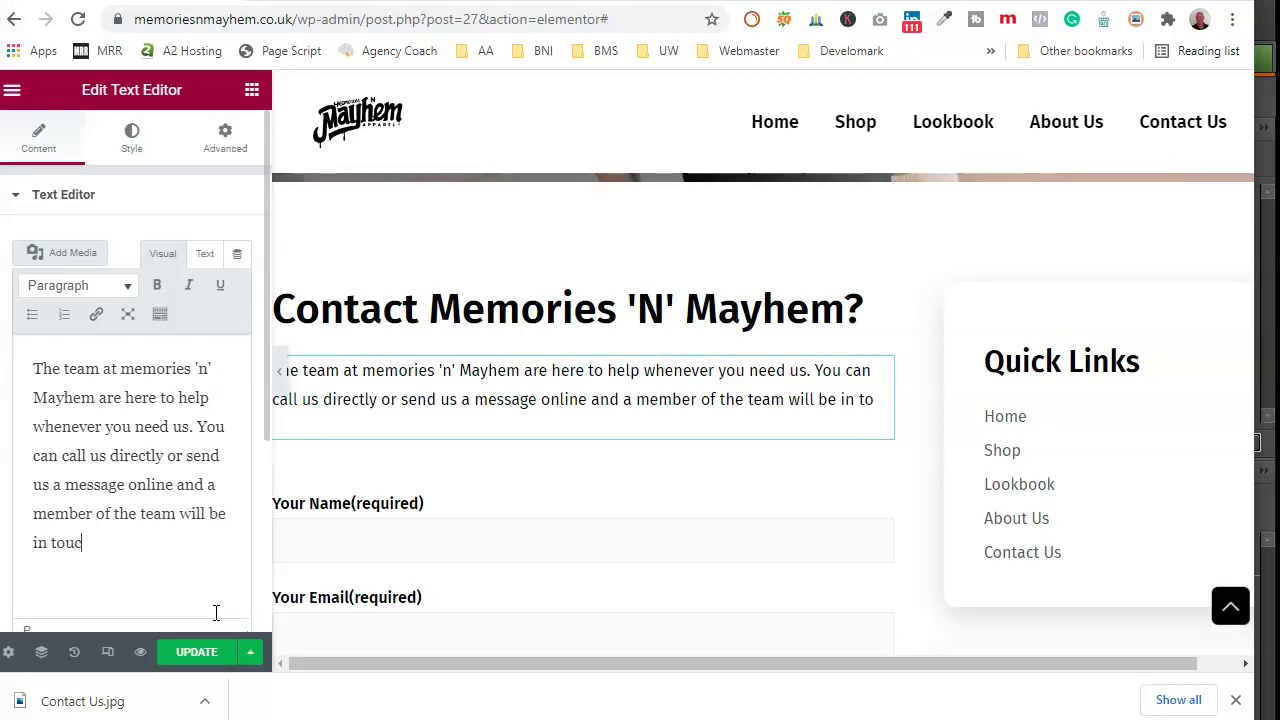
type("h as soon as possible.")
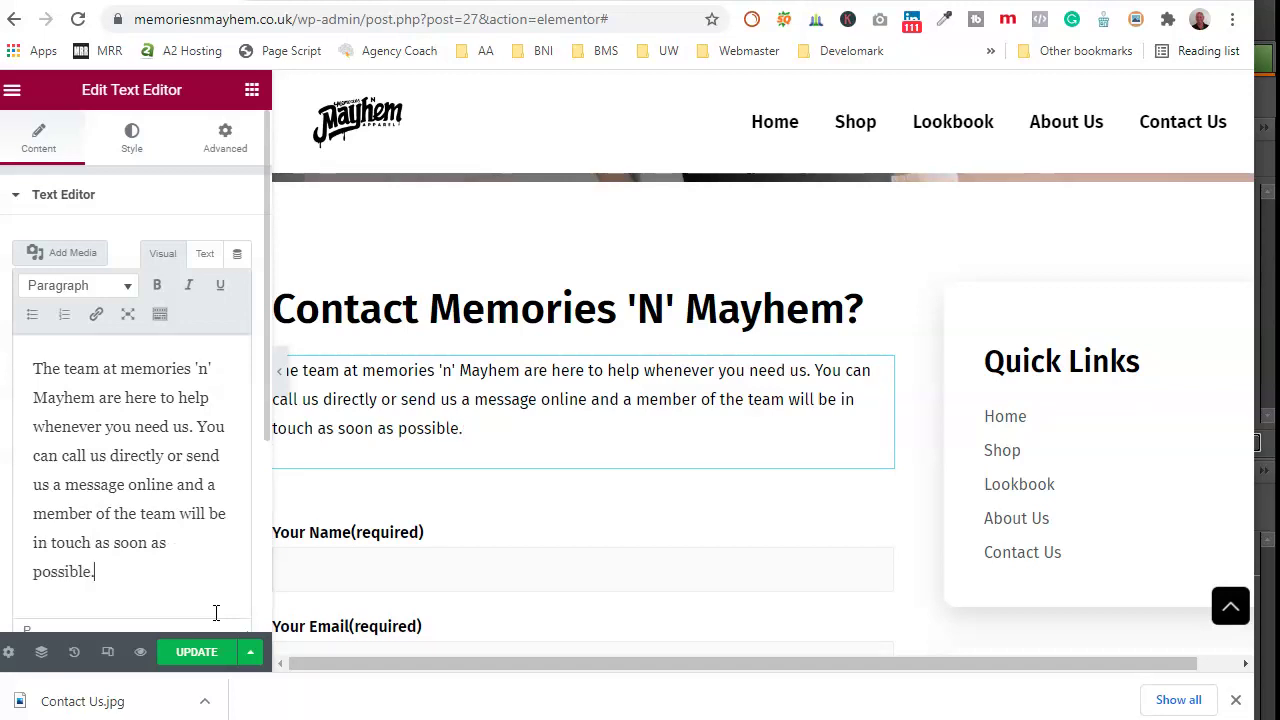
Step: Complete the paragraph so it ends 'a member of the team will be in touch as soon as possible.'
scroll(440, 443, "down", 2)
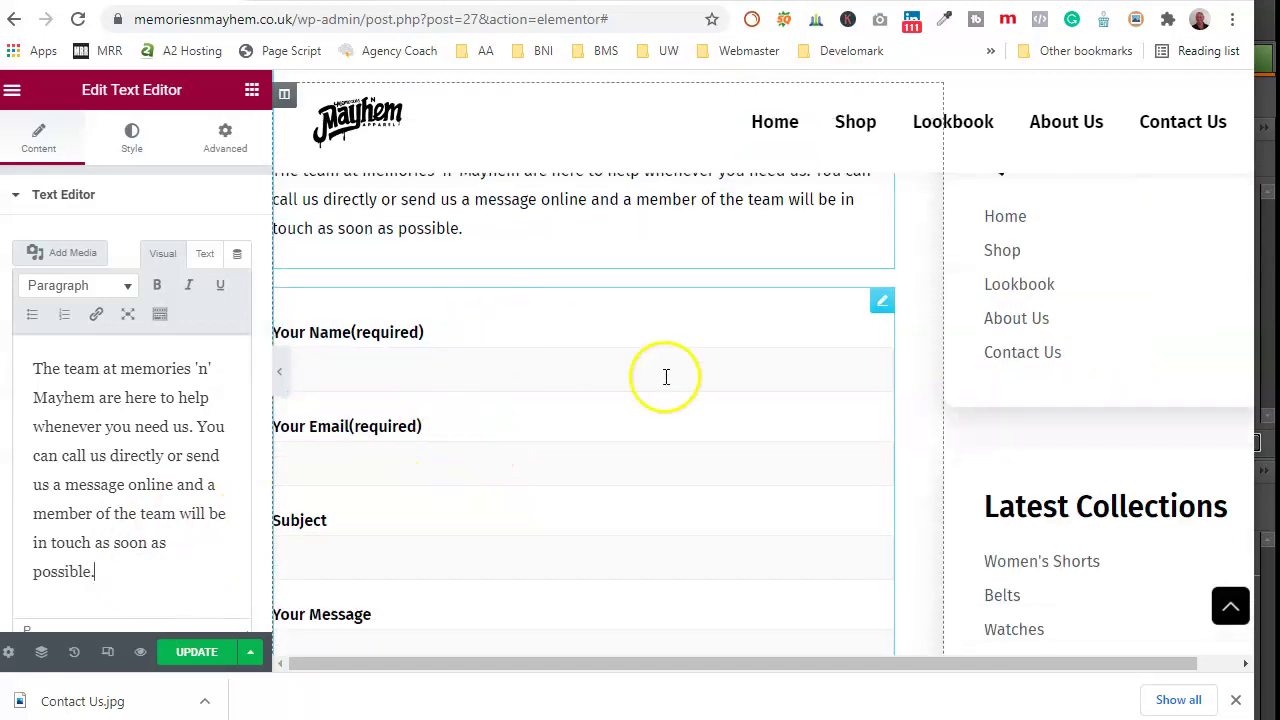
scroll(556, 497, "down", 1)
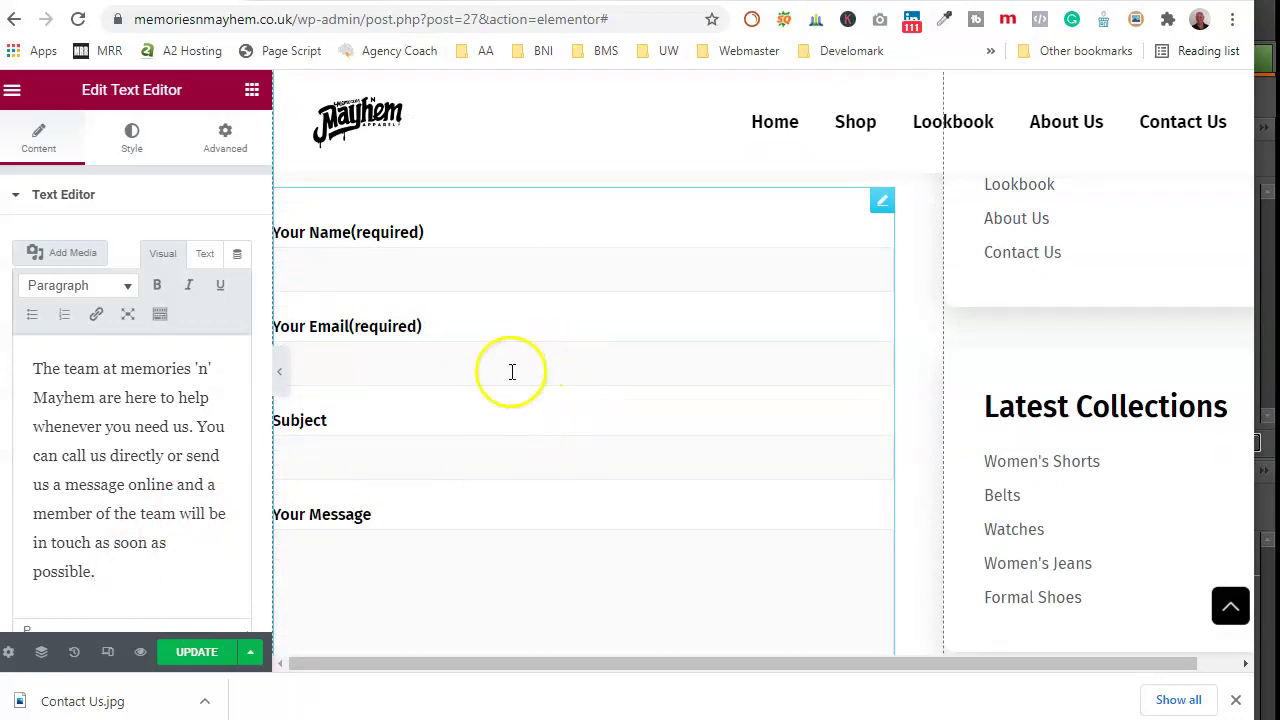
scroll(614, 445, "down", 4)
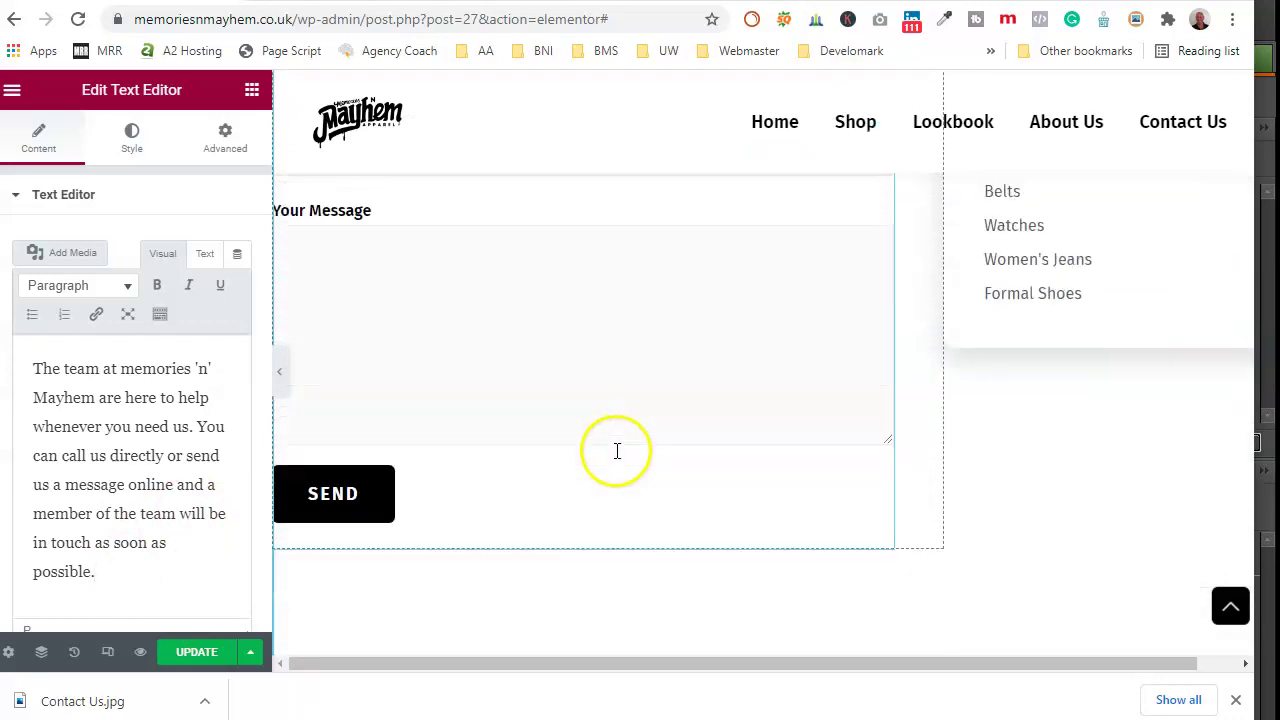
scroll(530, 430, "down", 3)
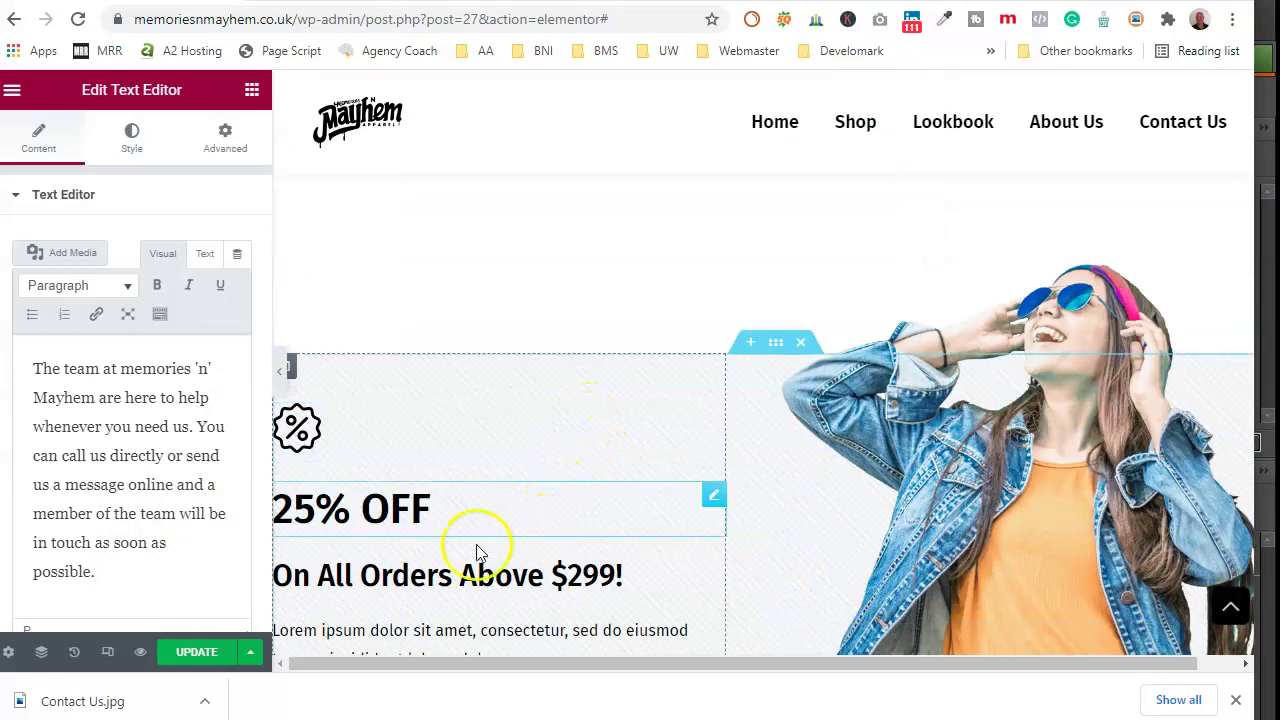
scroll(810, 488, "down", 3)
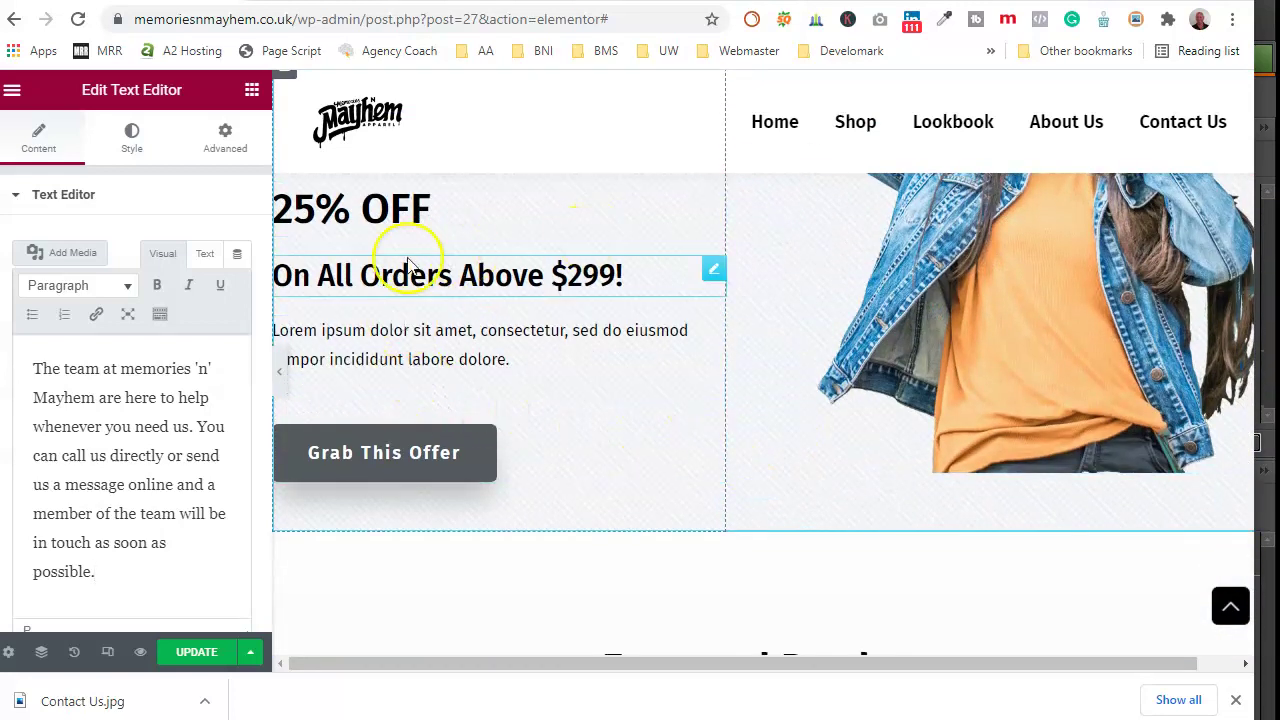
scroll(430, 260, "up", 3)
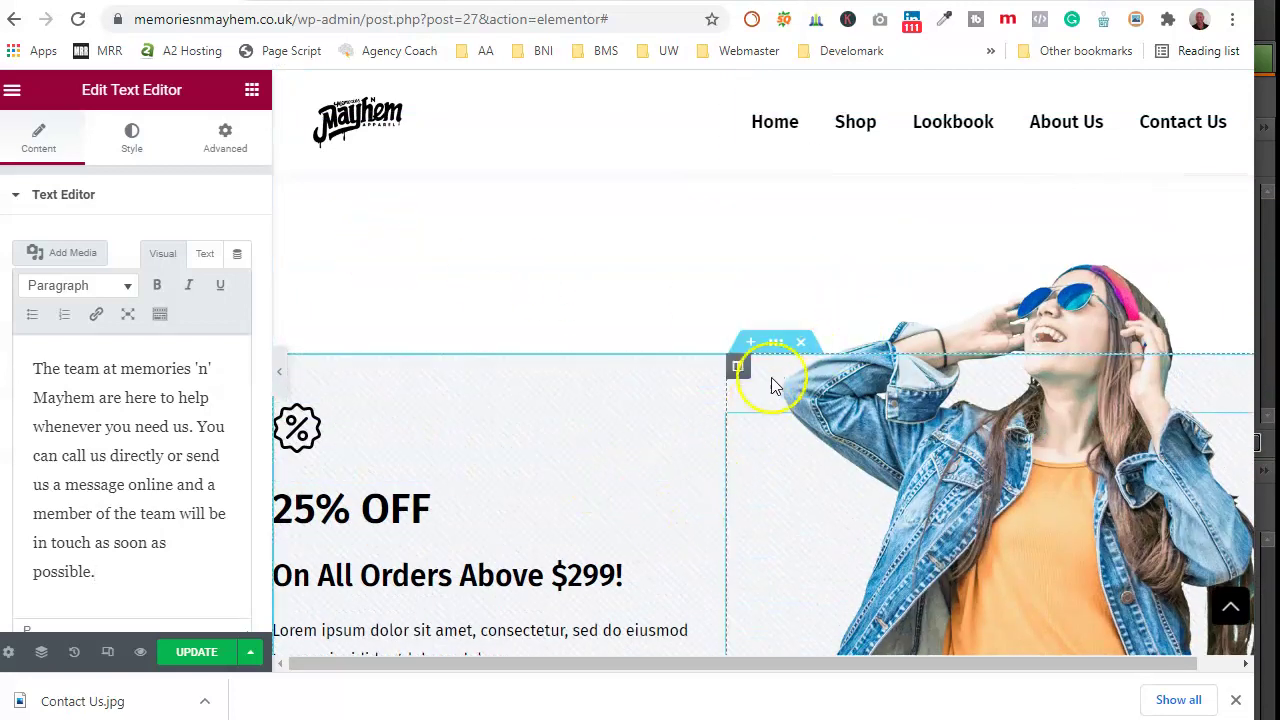
scroll(543, 530, "down", 3)
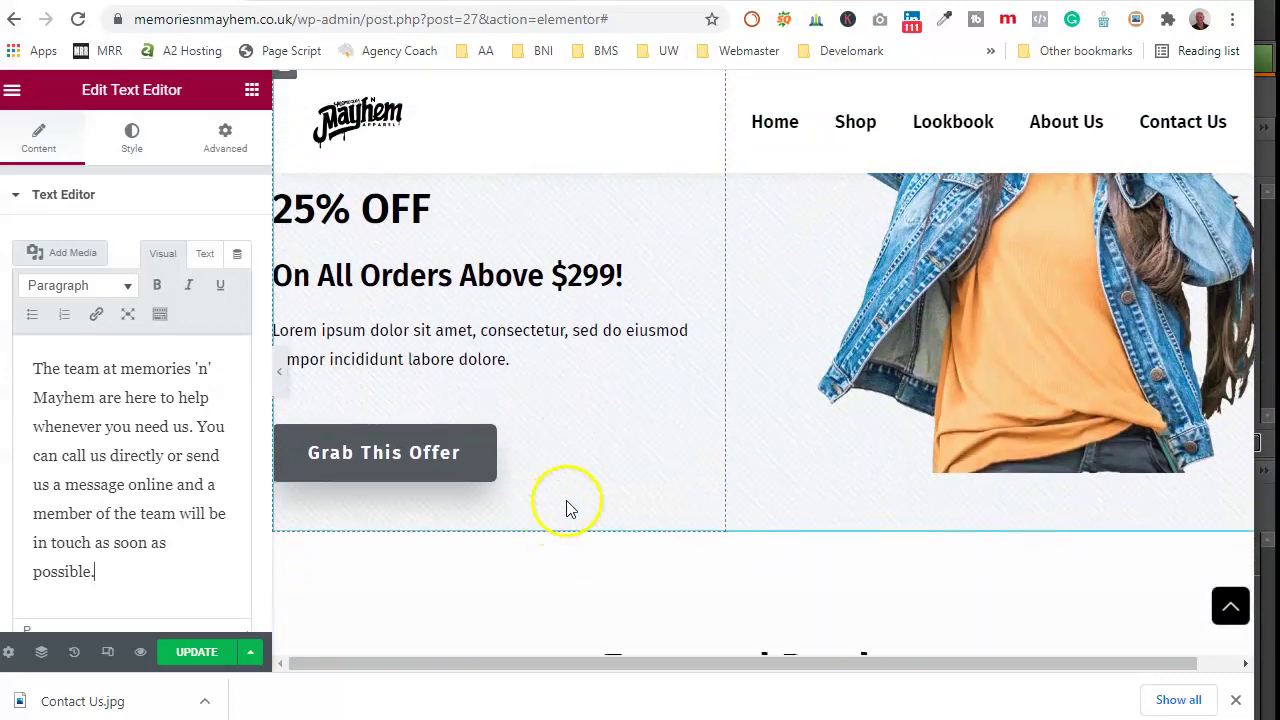
scroll(540, 390, "down", 8)
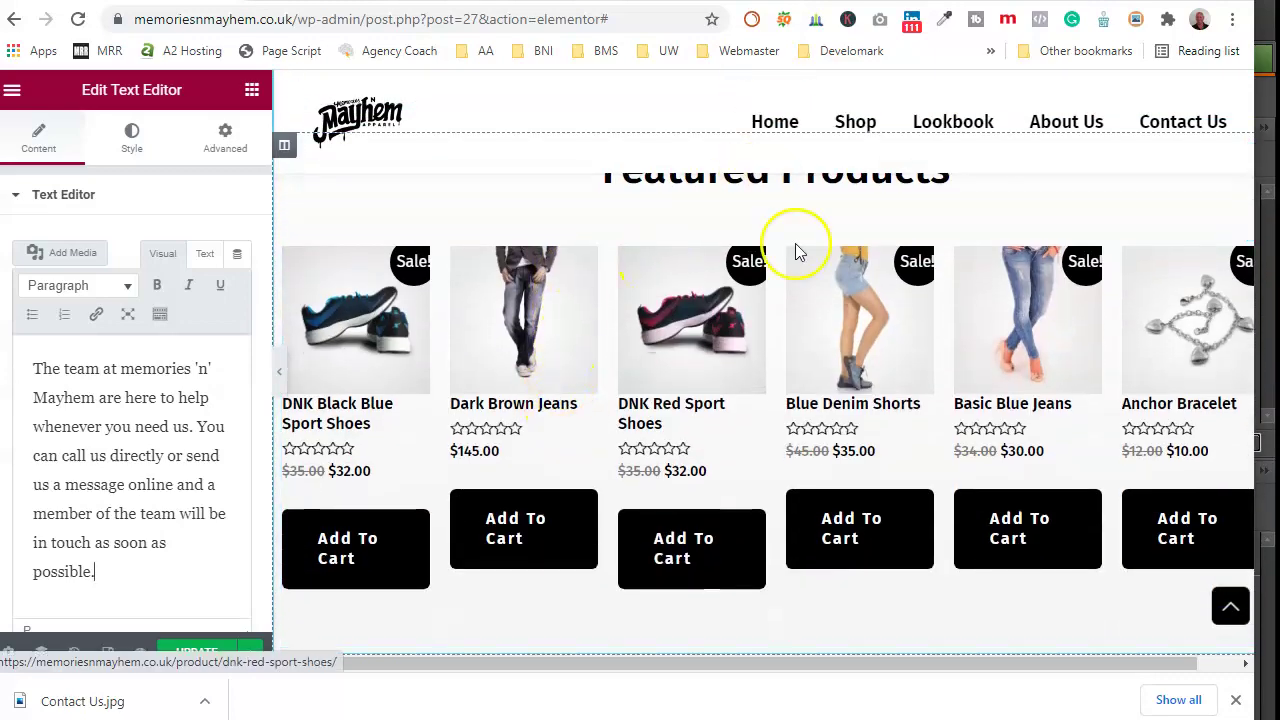
scroll(745, 388, "down", 3)
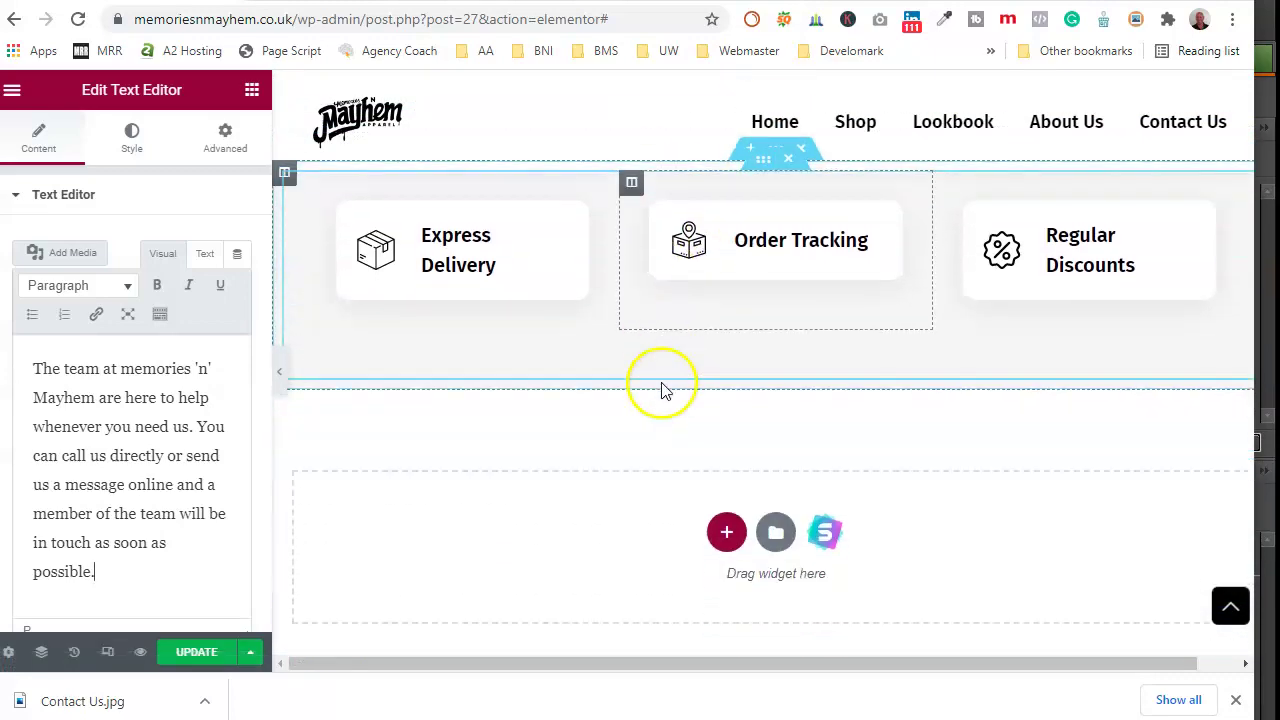
Step: Scroll the preview back up to the Contact Us banner section
scroll(857, 360, "up", 6)
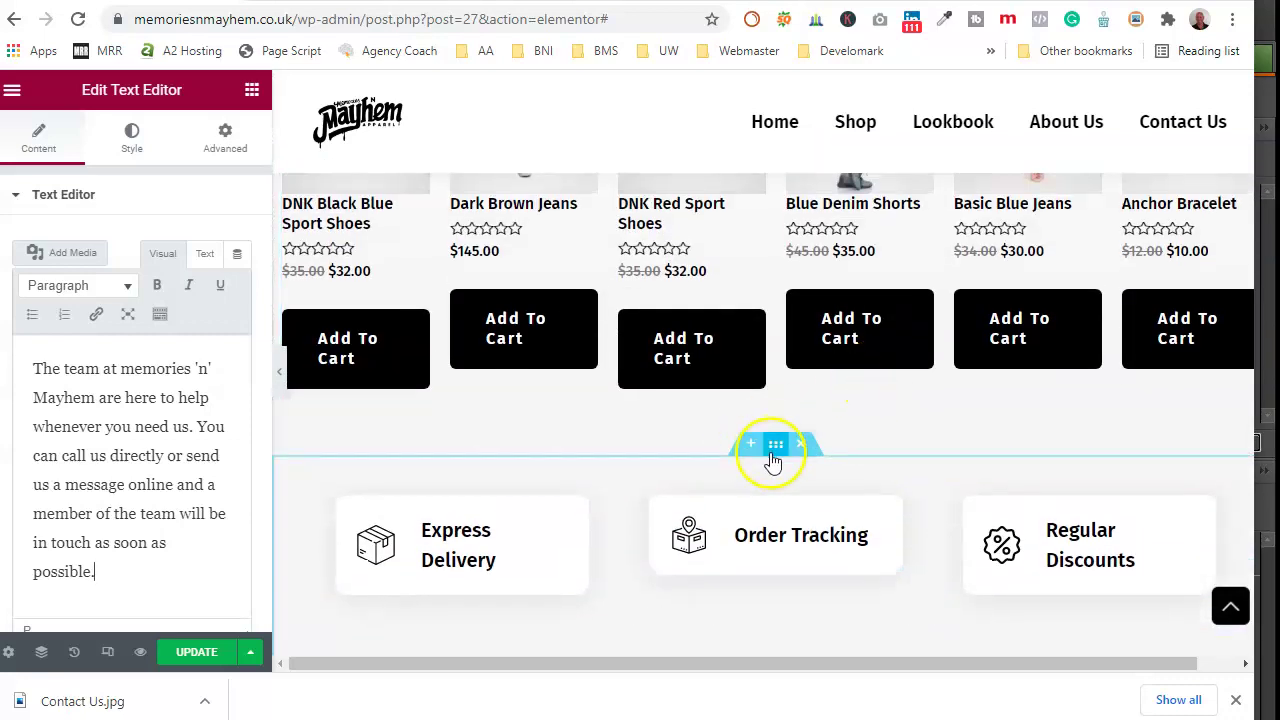
scroll(726, 481, "up", 10)
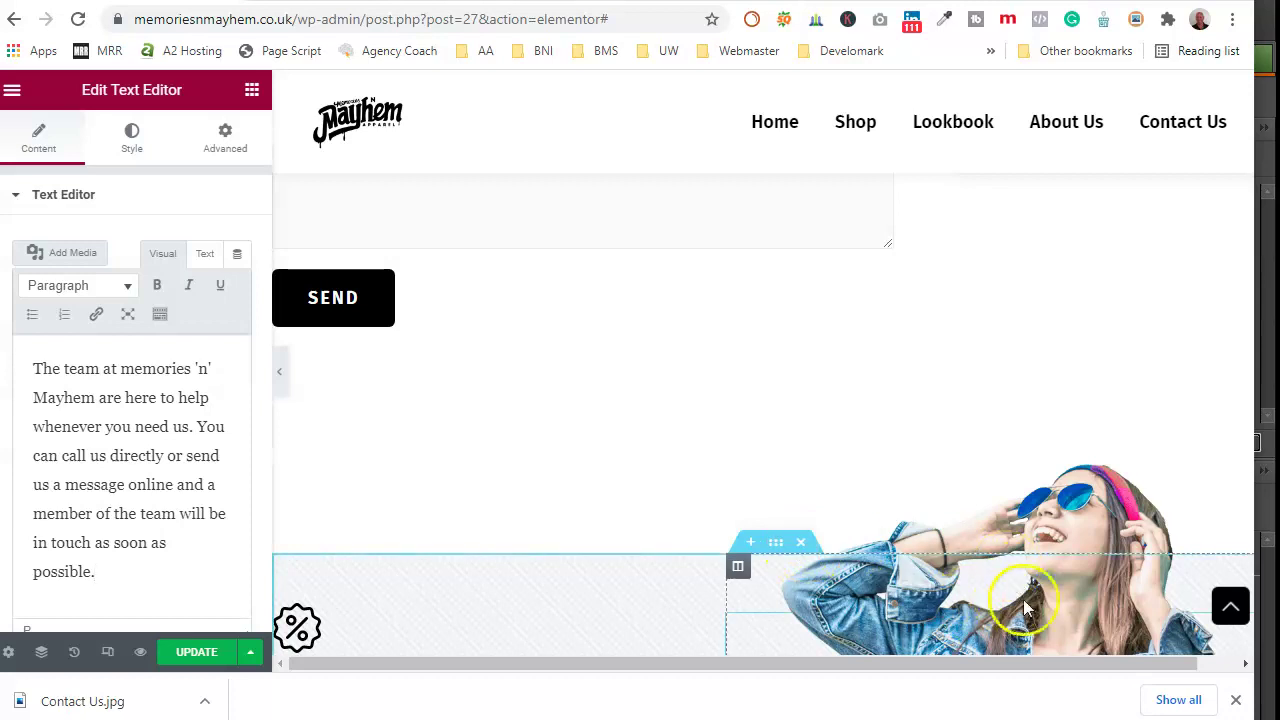
scroll(672, 477, "up", 10)
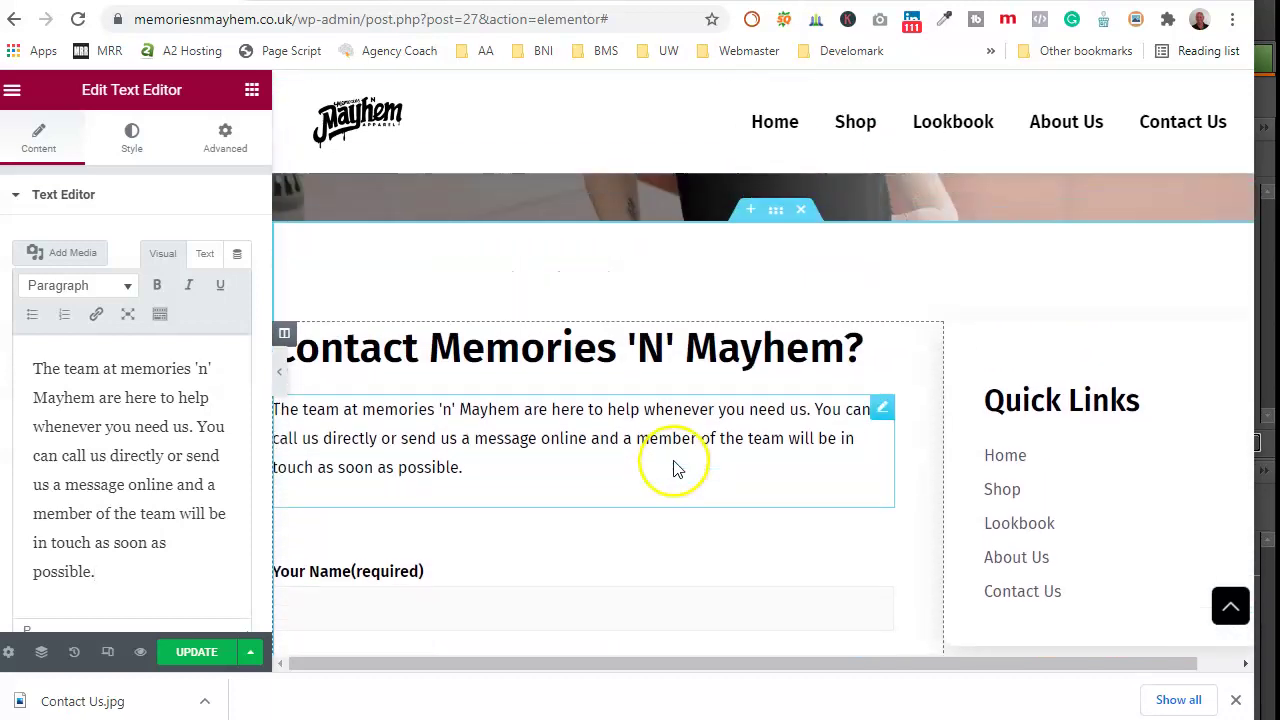
scroll(820, 371, "up", 3)
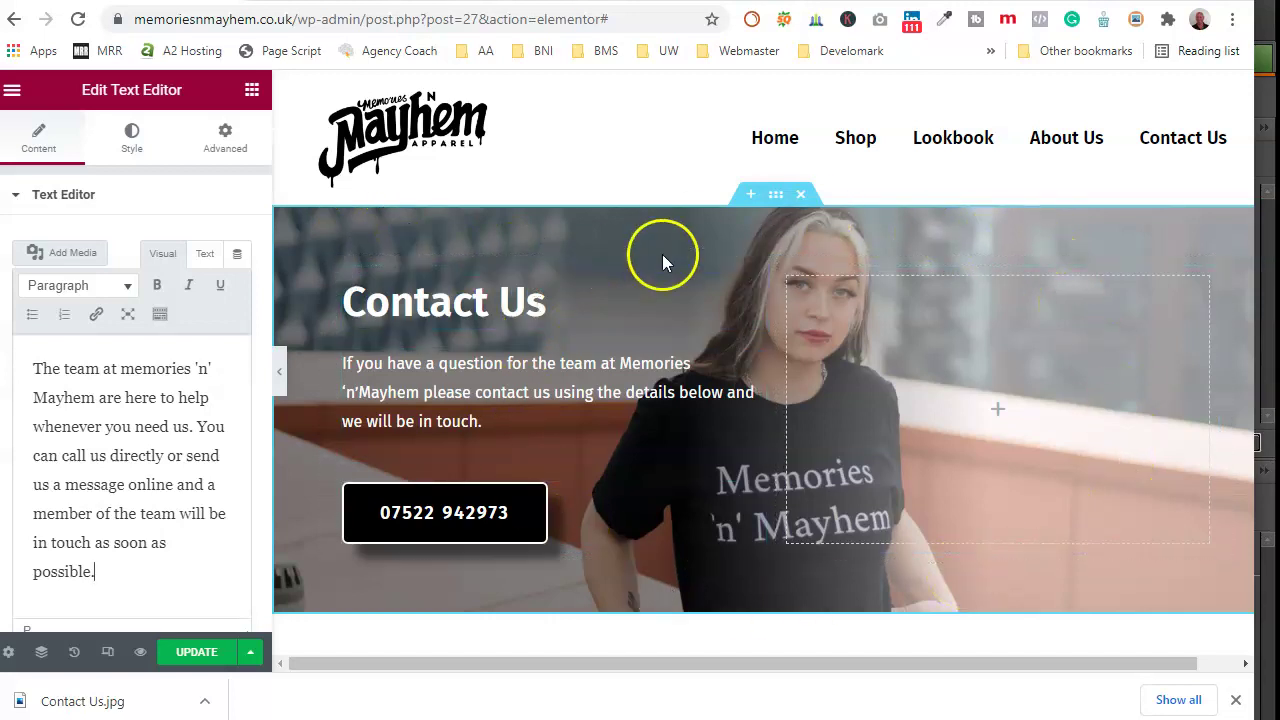
right_click(777, 196)
Step: Save the Contact Us banner section as a library template named 'Page Topper'
left_click(767, 235)
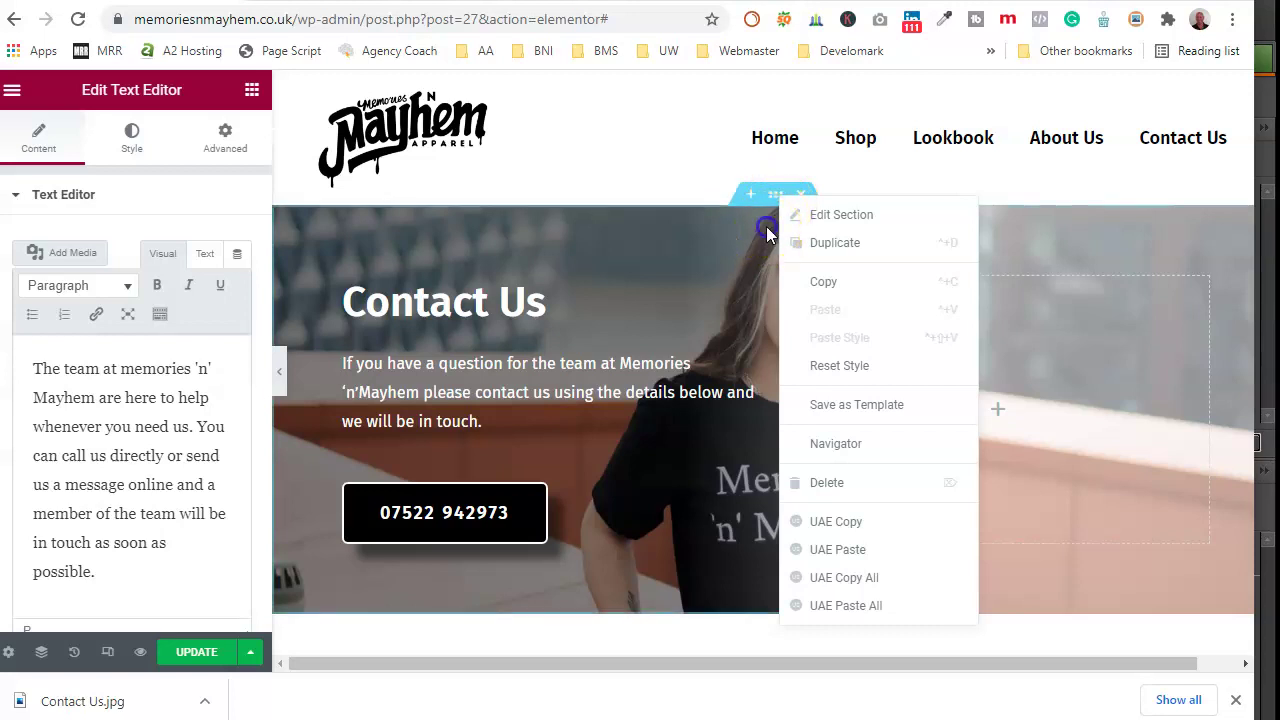
right_click(777, 197)
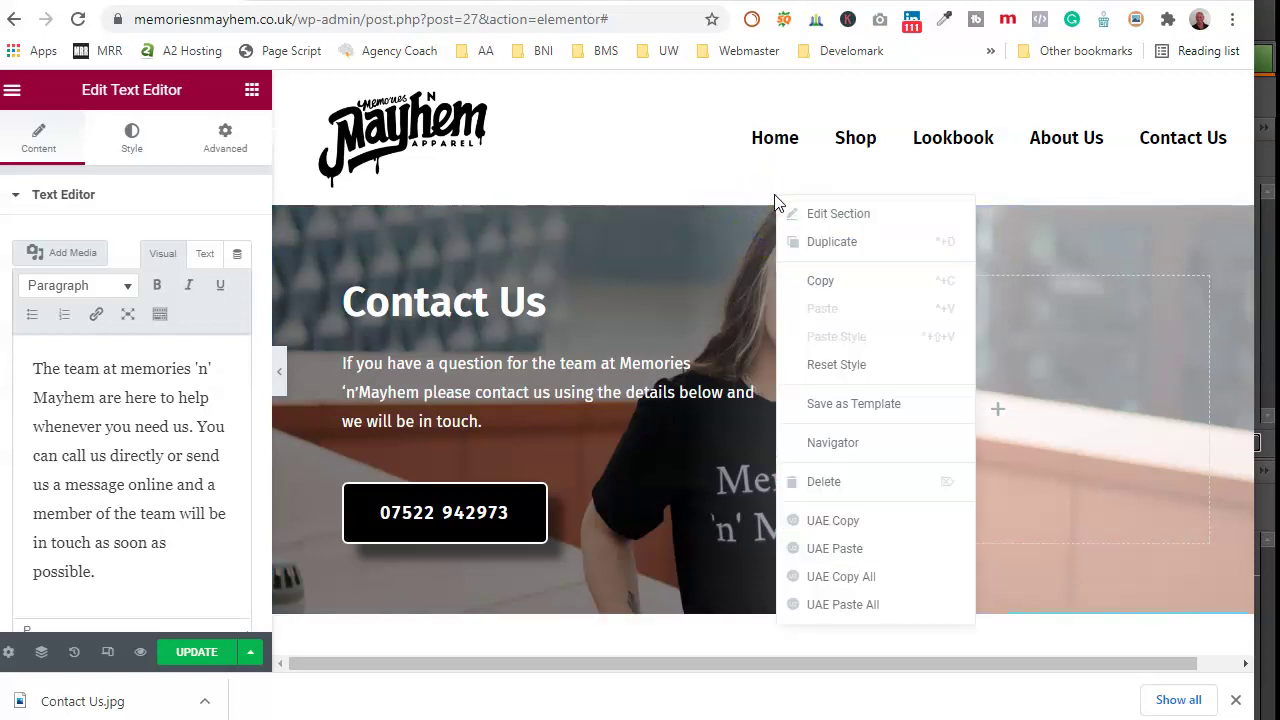
left_click(851, 402)
left_click(574, 440)
type("Pa")
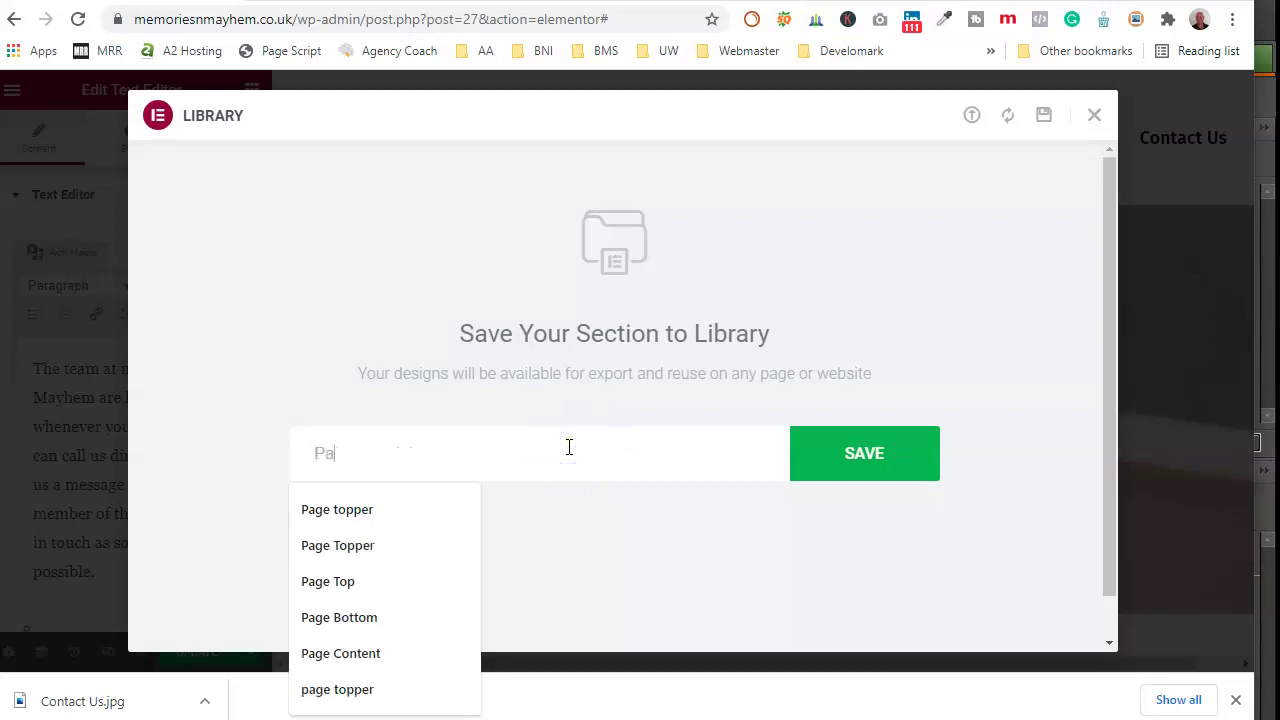
type("ge Topper")
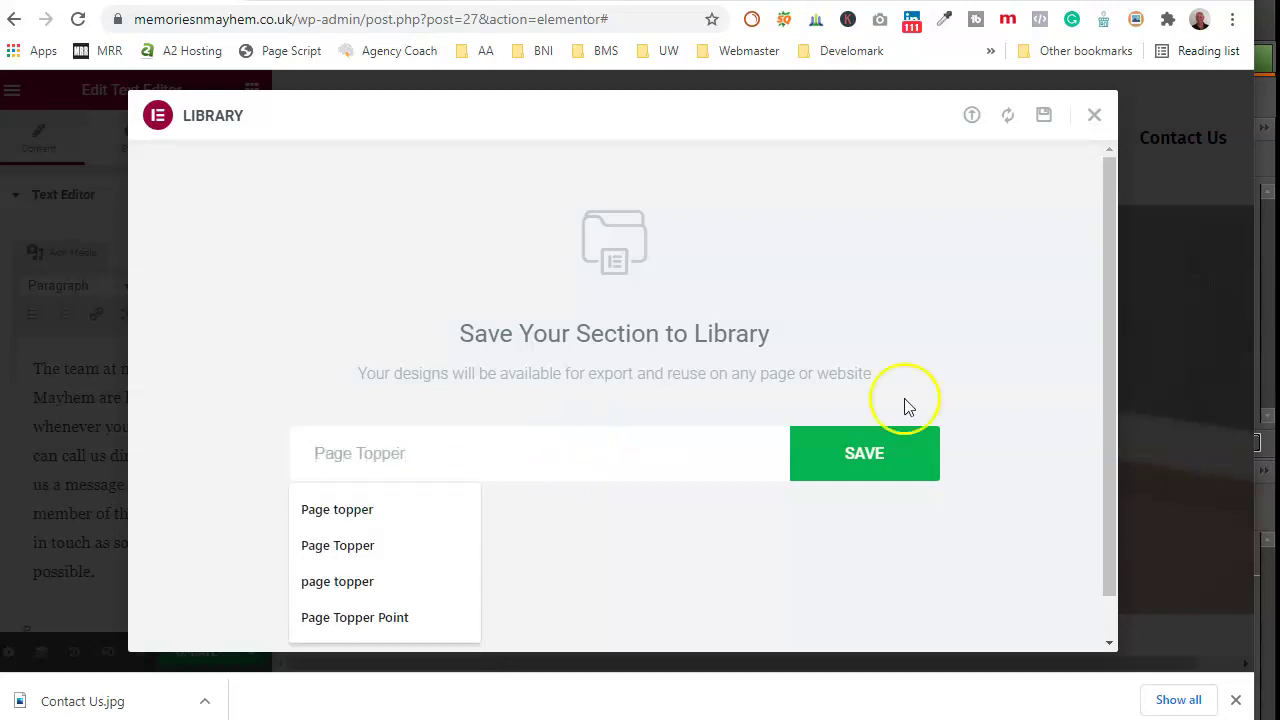
left_click(880, 462)
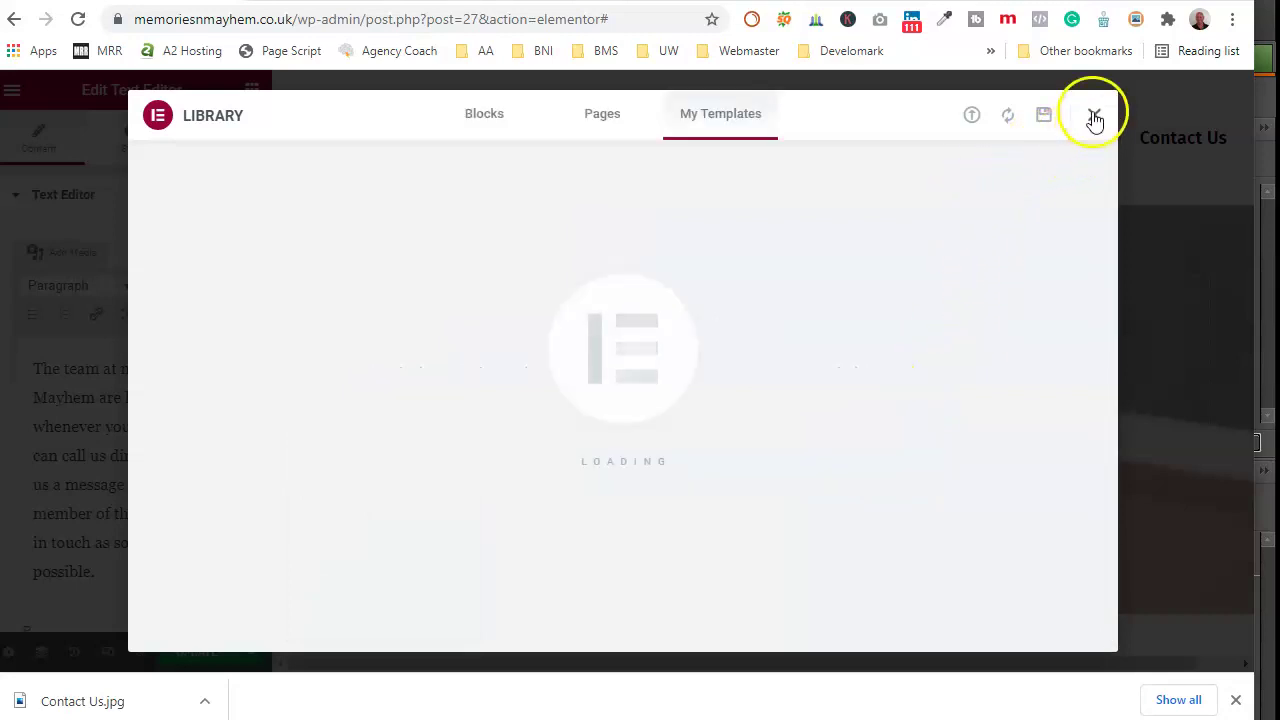
left_click(1094, 116)
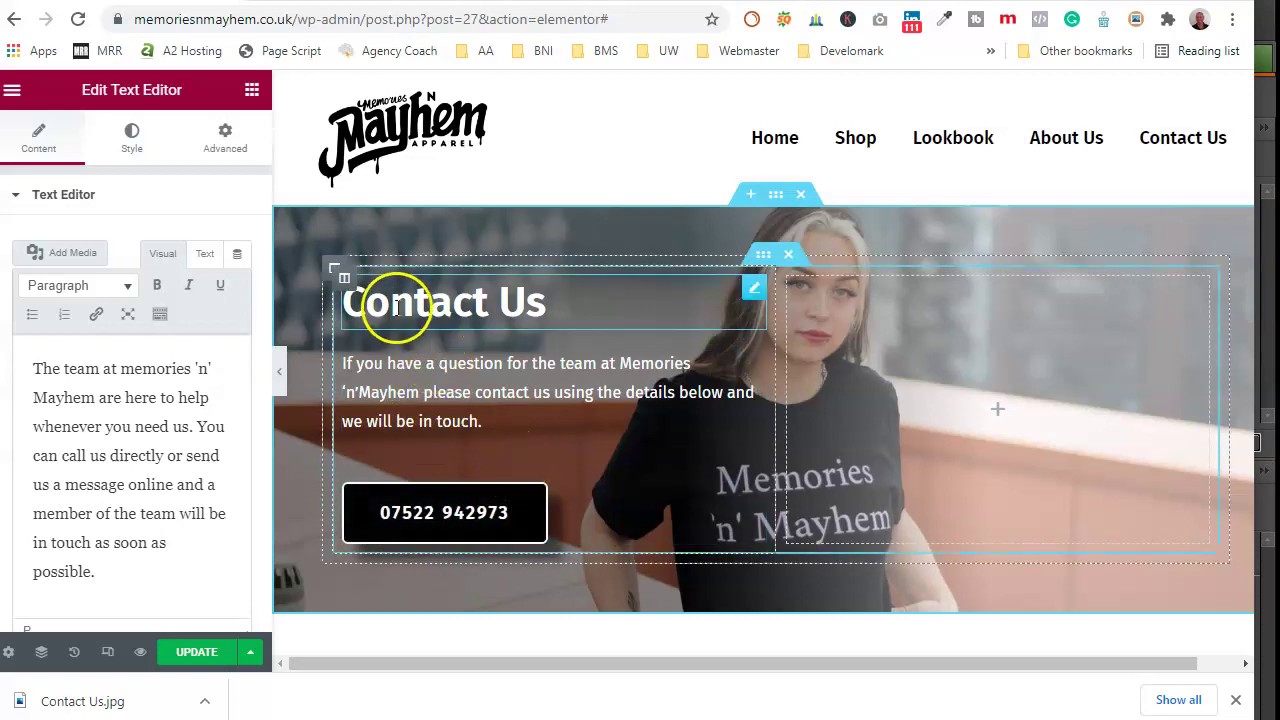
Step: Insert the Mobile alt icon before the phone button's number and add an empty section above the banner
left_click(449, 529)
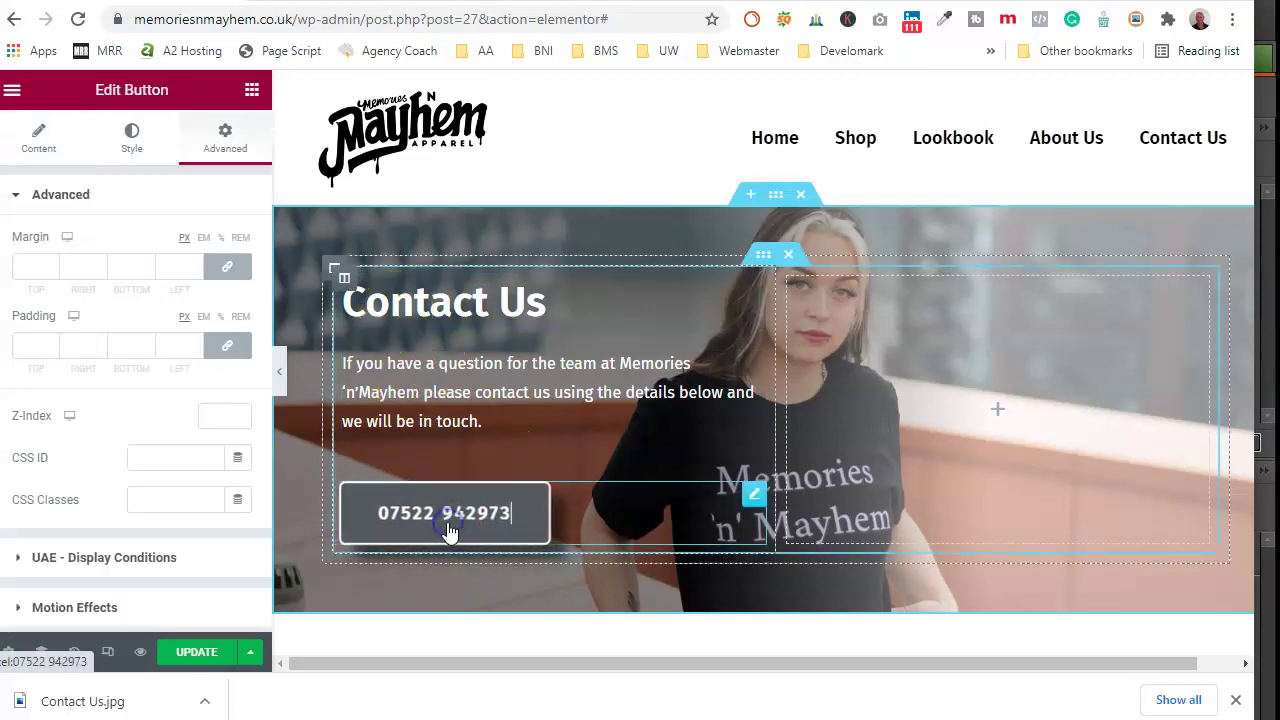
scroll(110, 500, "down", 2)
scroll(108, 508, "up", 2)
left_click(128, 130)
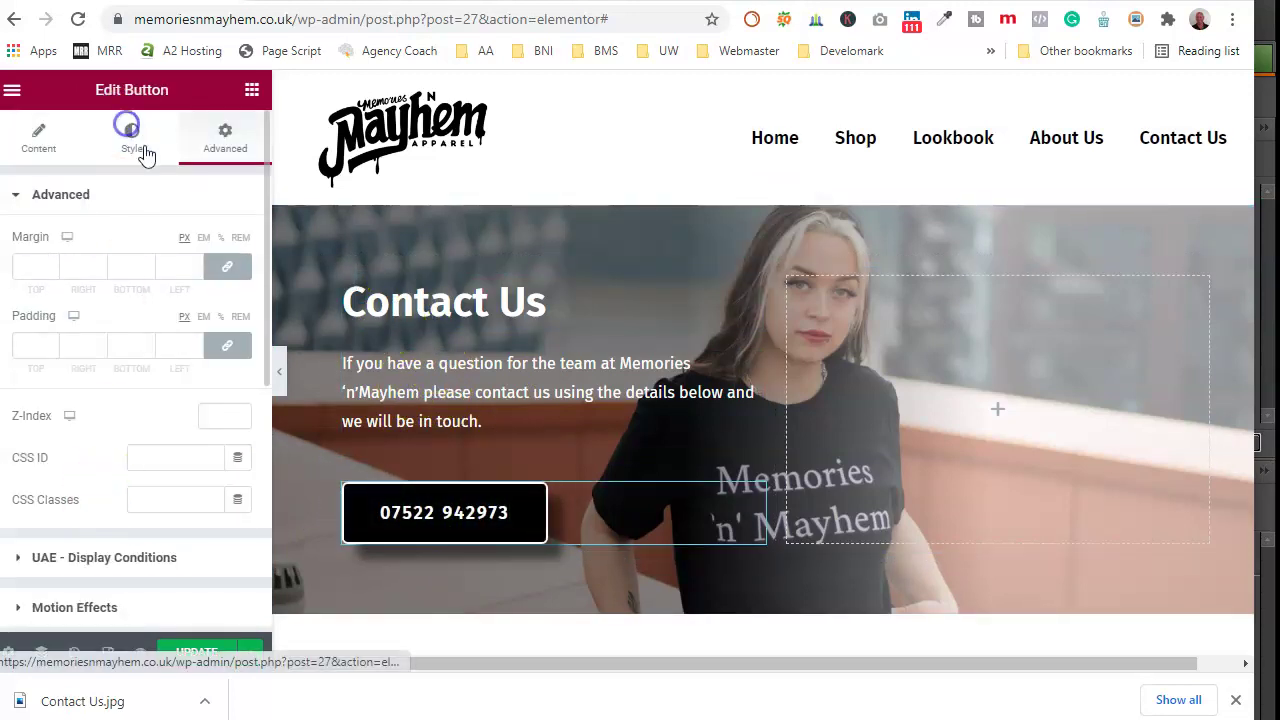
left_click(54, 142)
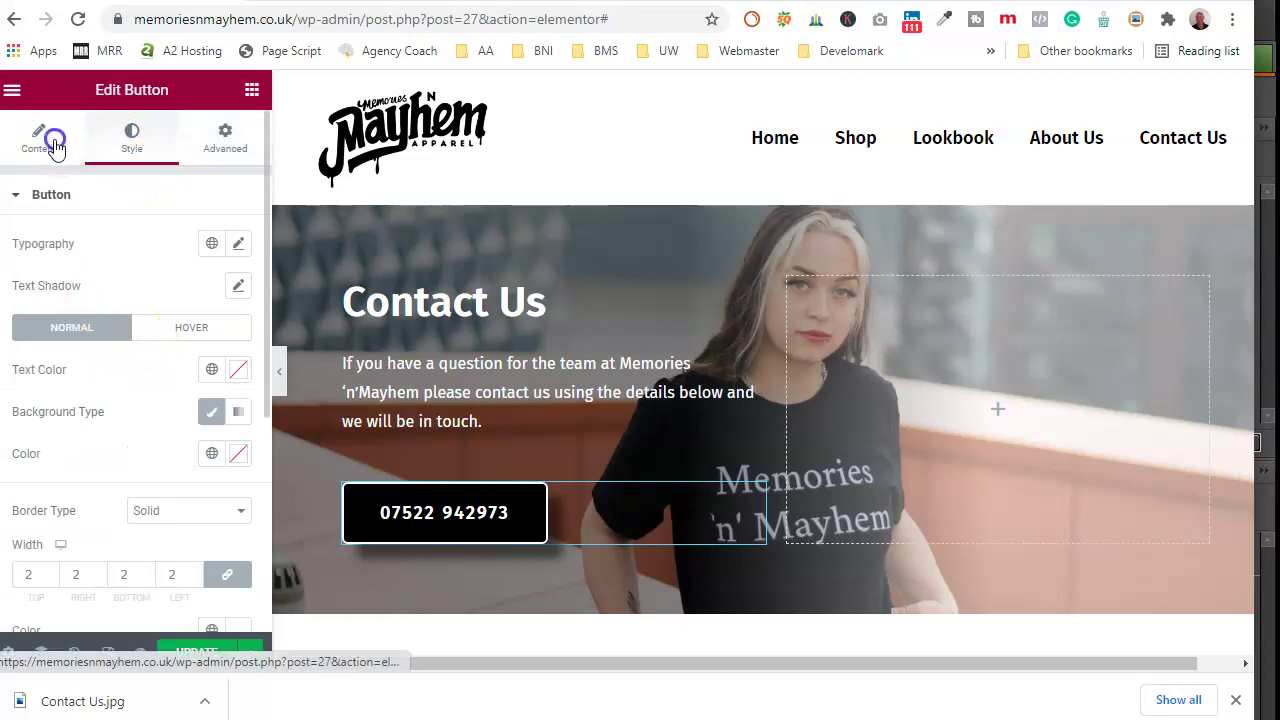
scroll(195, 349, "down", 2)
left_click(238, 296)
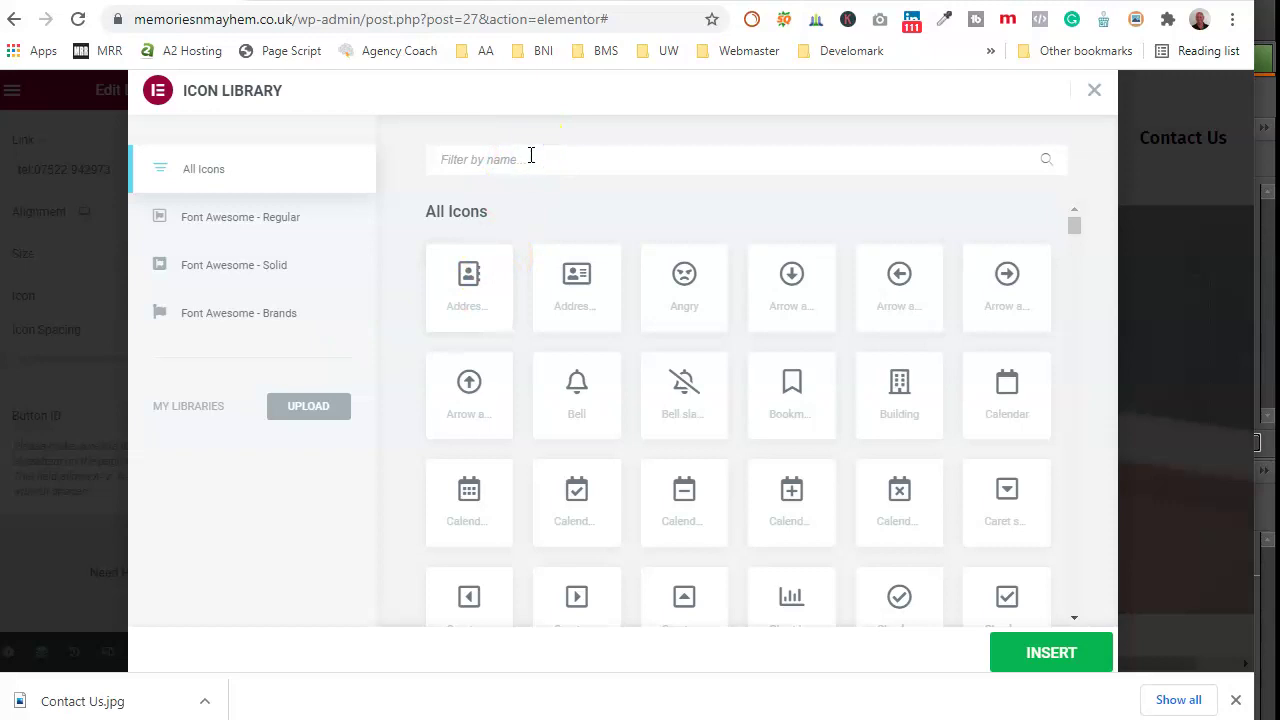
type("mobile")
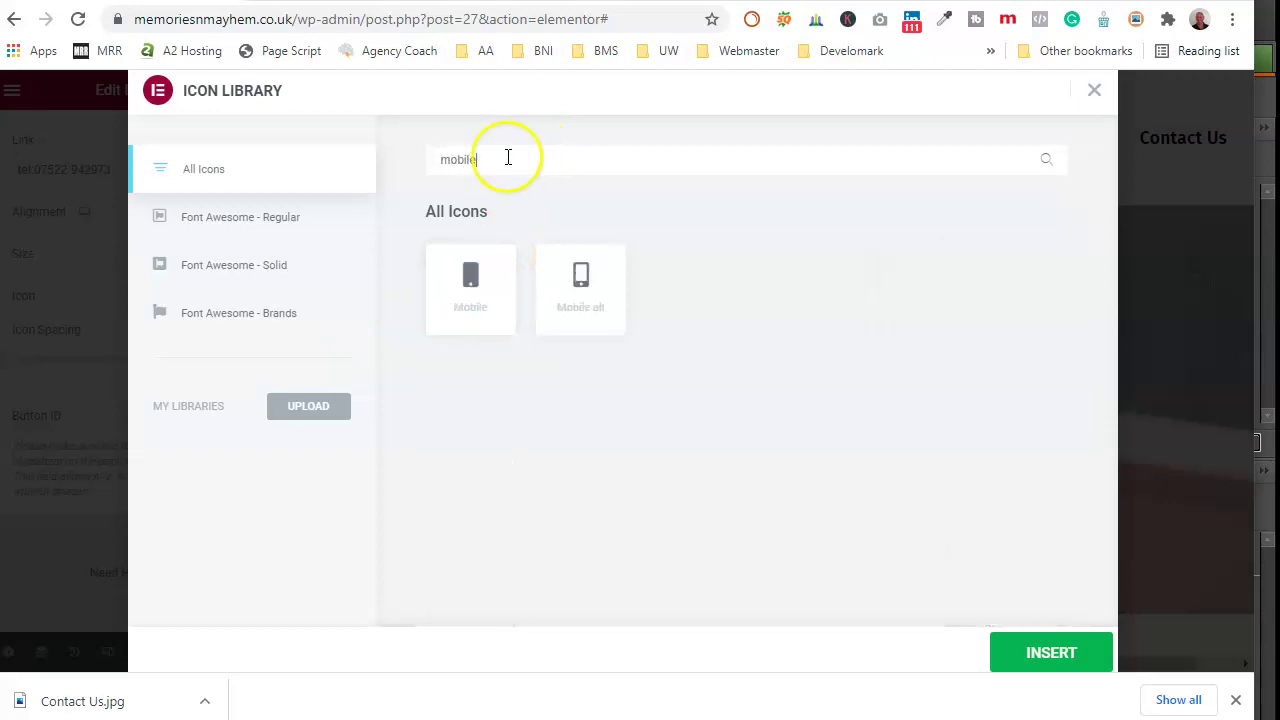
left_click(576, 272)
left_click(1043, 650)
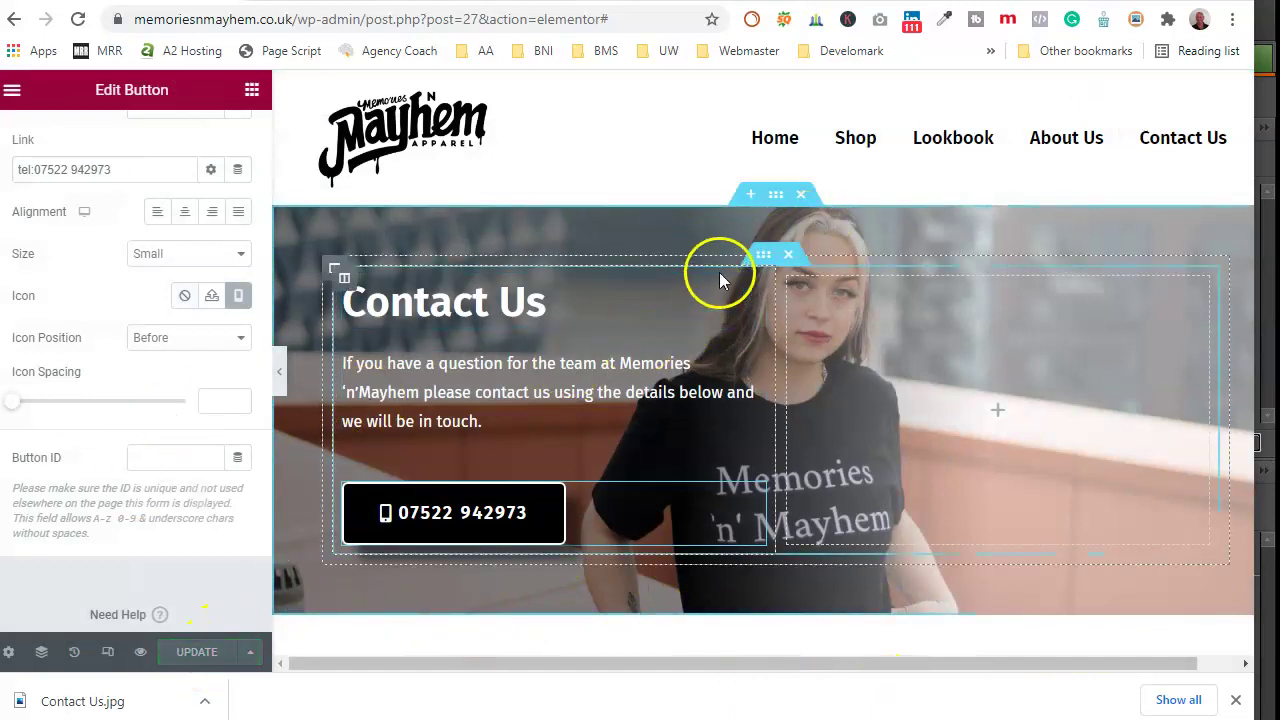
left_click(751, 196)
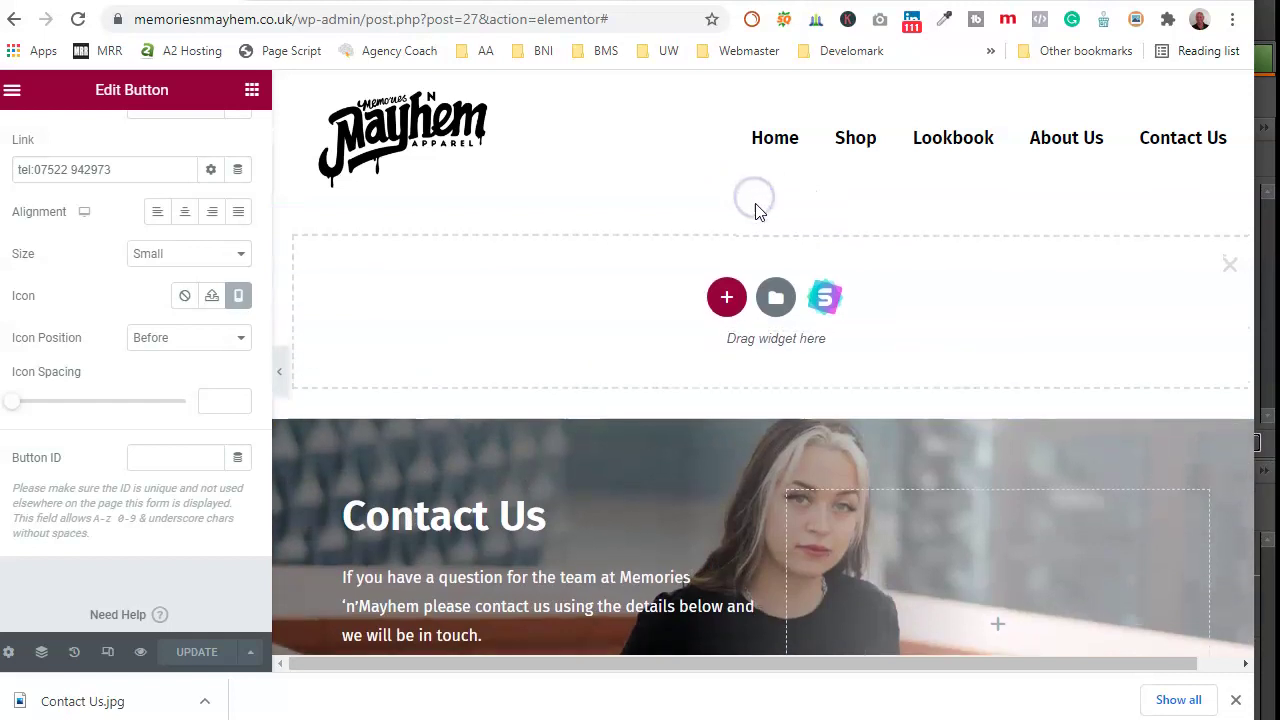
Step: Insert the Page Topper template with its document settings and delete the duplicate banner
left_click(777, 298)
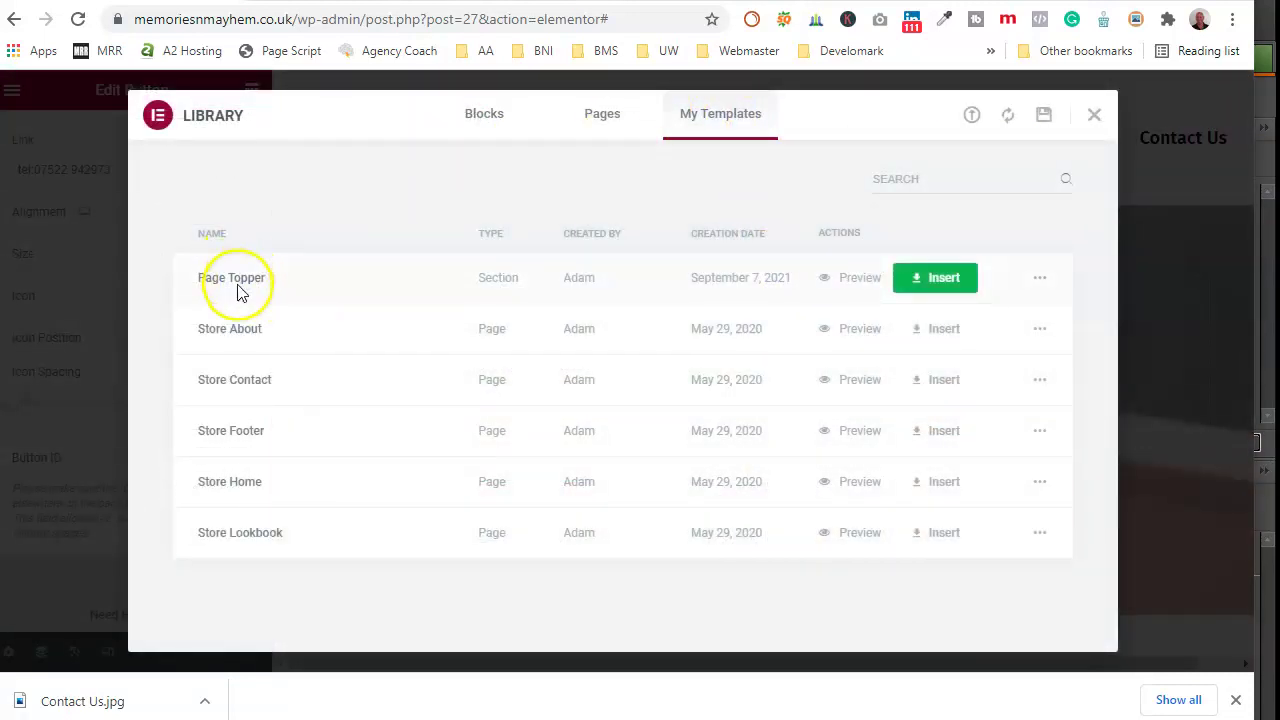
left_click(934, 277)
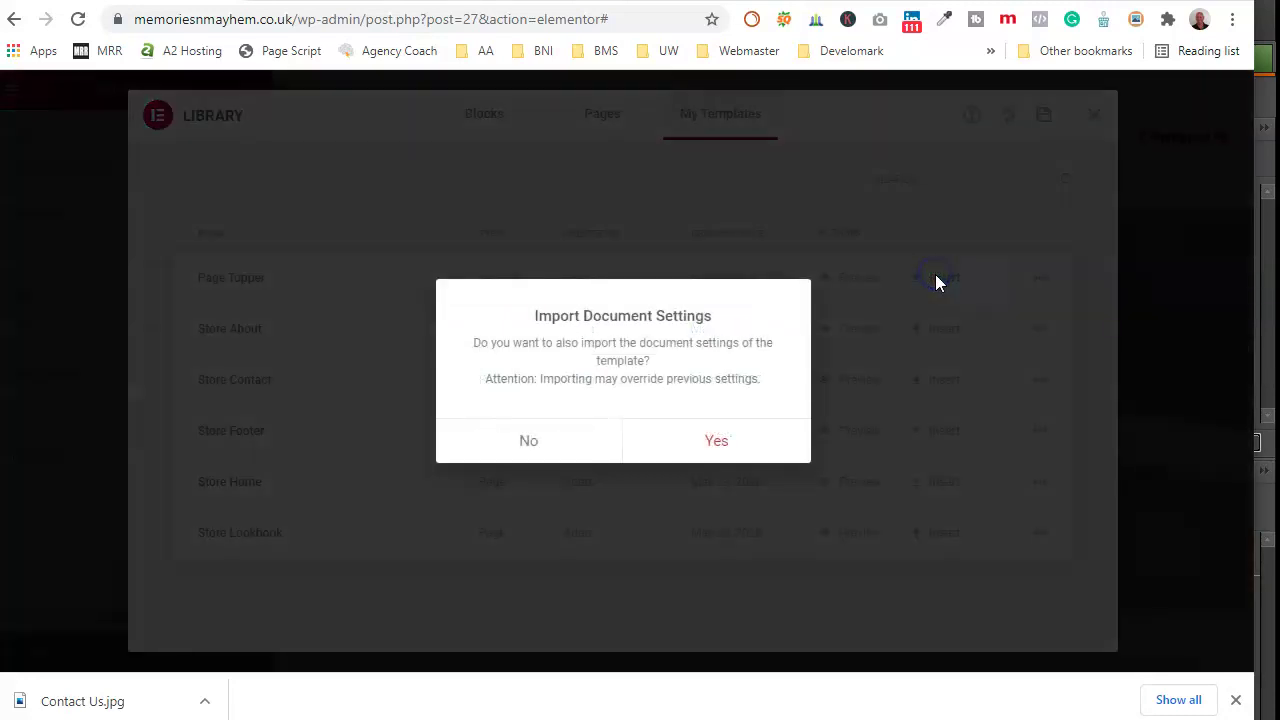
left_click(729, 443)
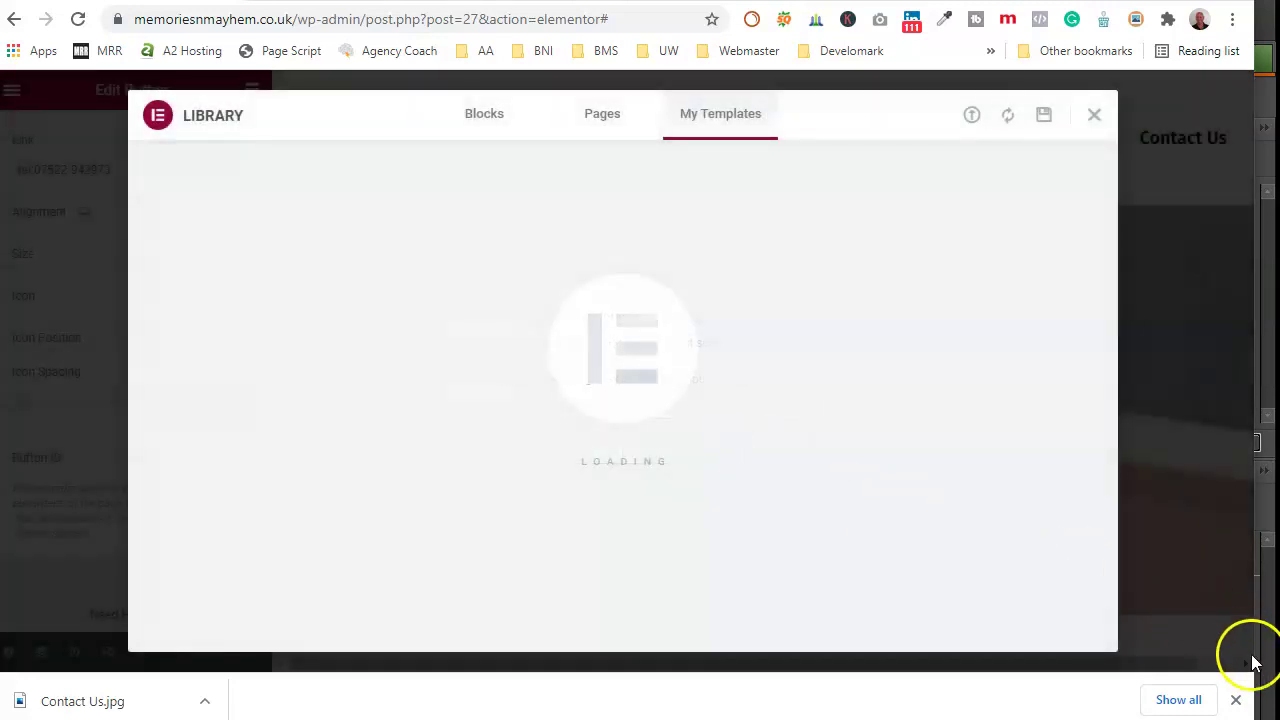
left_click(1236, 699)
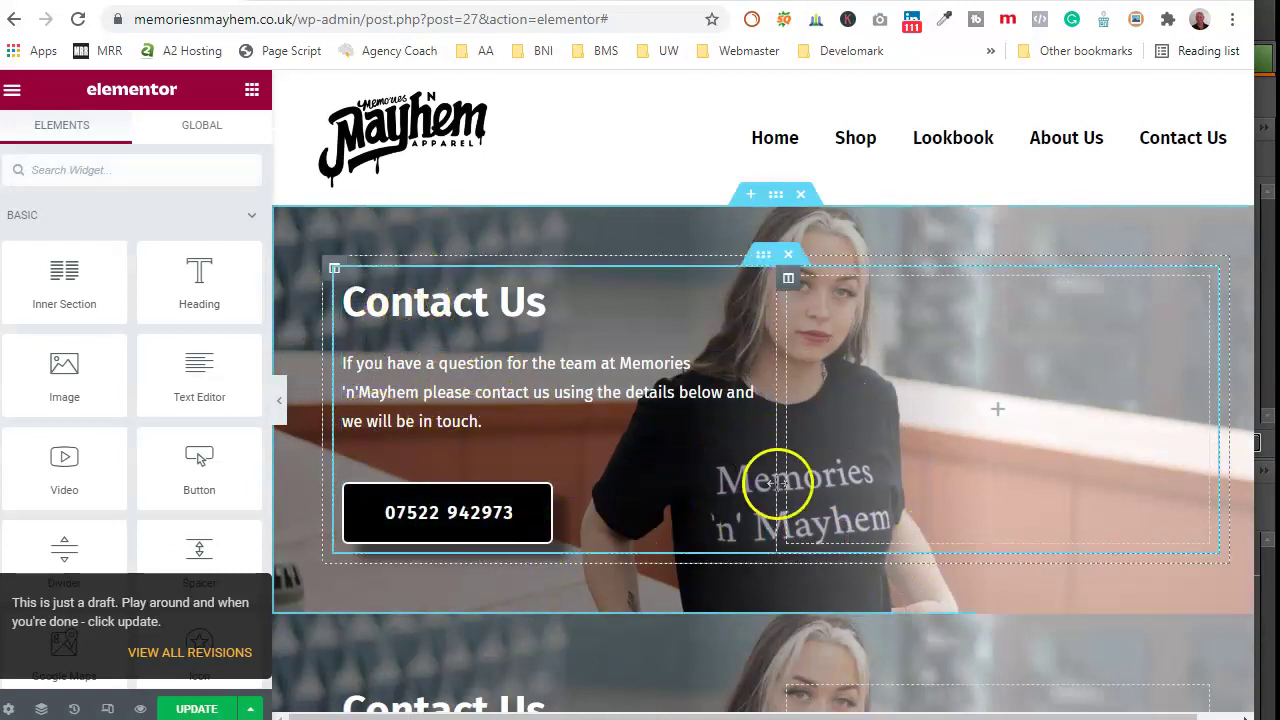
scroll(869, 505, "down", 2)
scroll(862, 510, "down", 2)
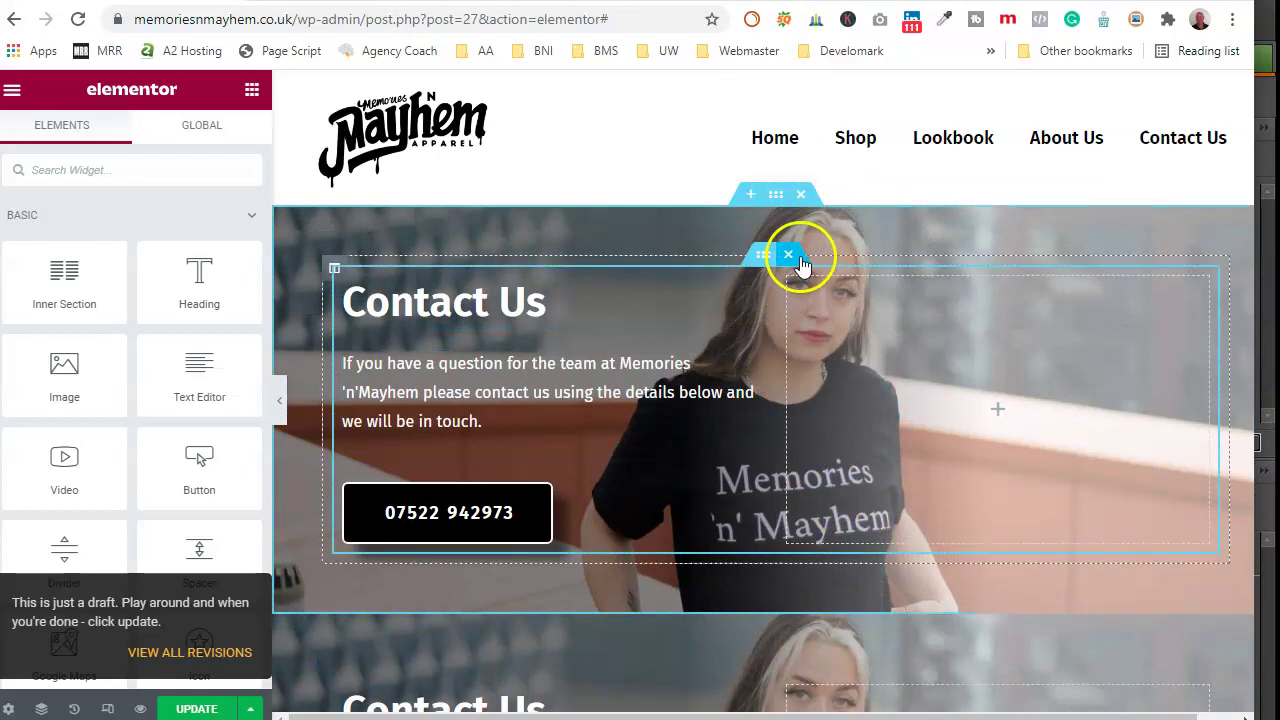
left_click(806, 199)
Step: Update the page and exit Elementor back to the WordPress editor
scroll(740, 531, "down", 2)
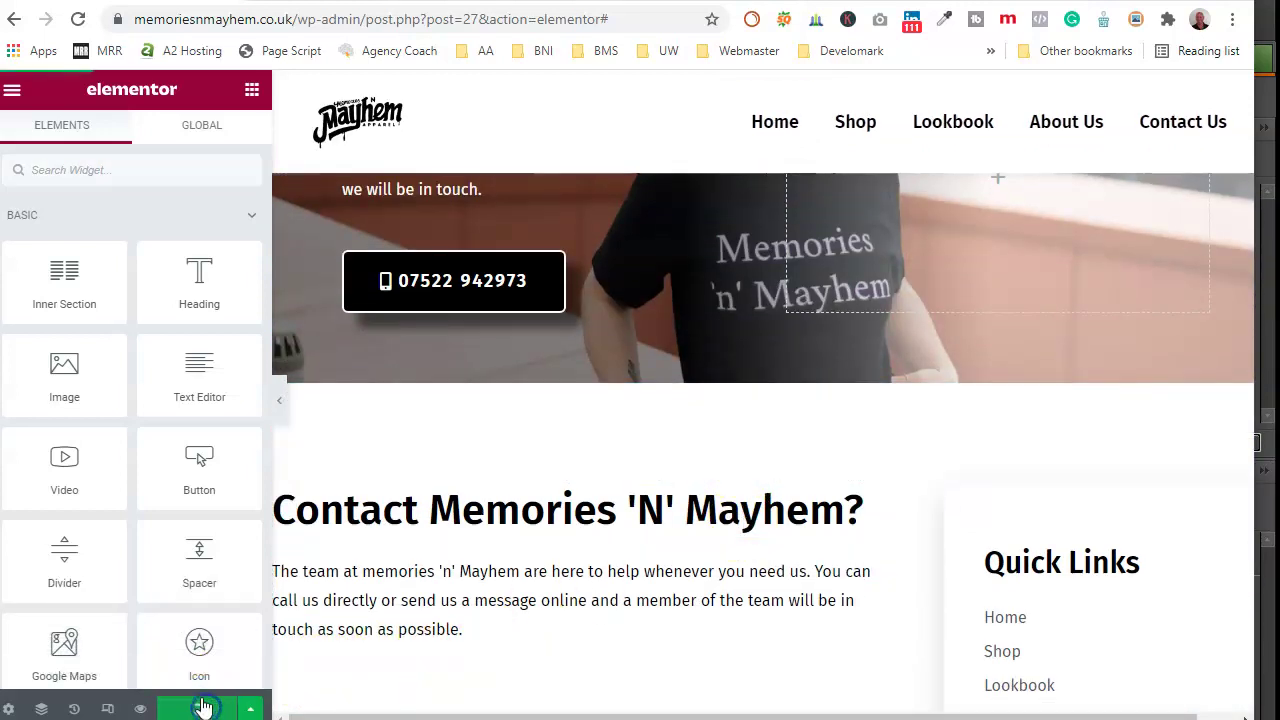
left_click_drag(199, 645, 200, 649)
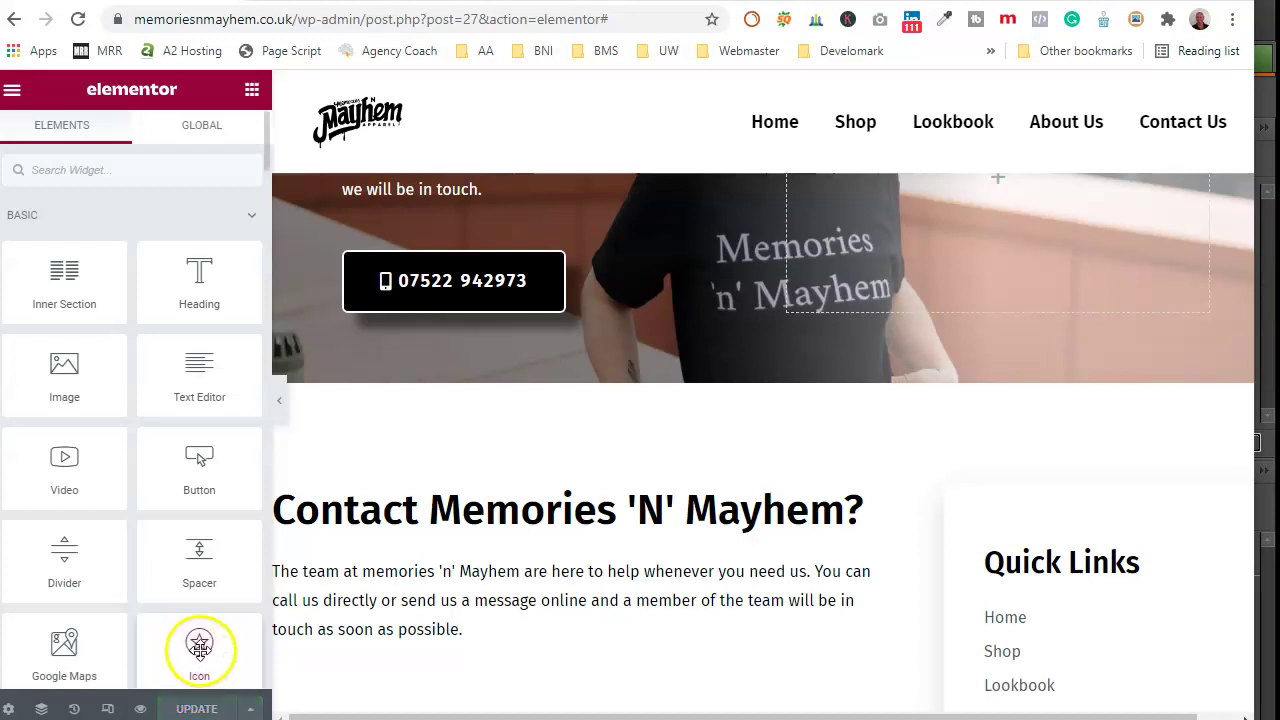
left_click(13, 90)
left_click(115, 440)
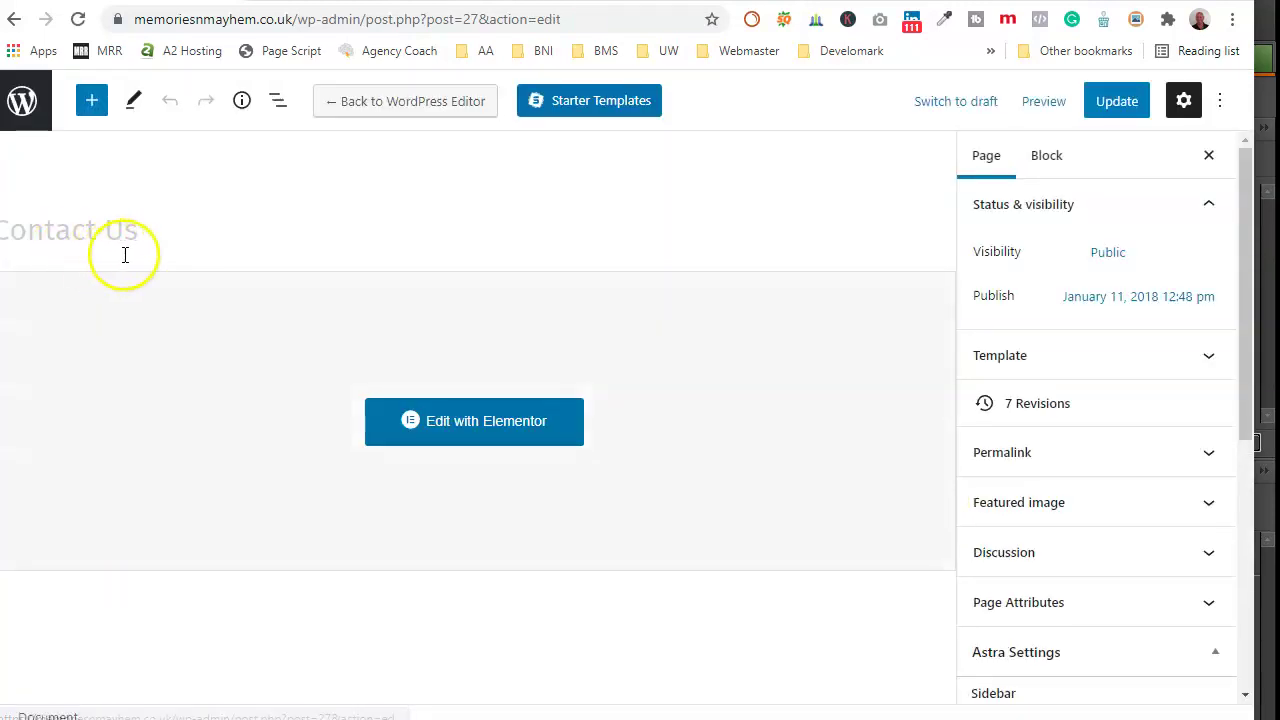
Step: Go from the Contact Us editor to the WordPress Pages list and add a new page
left_click(30, 120)
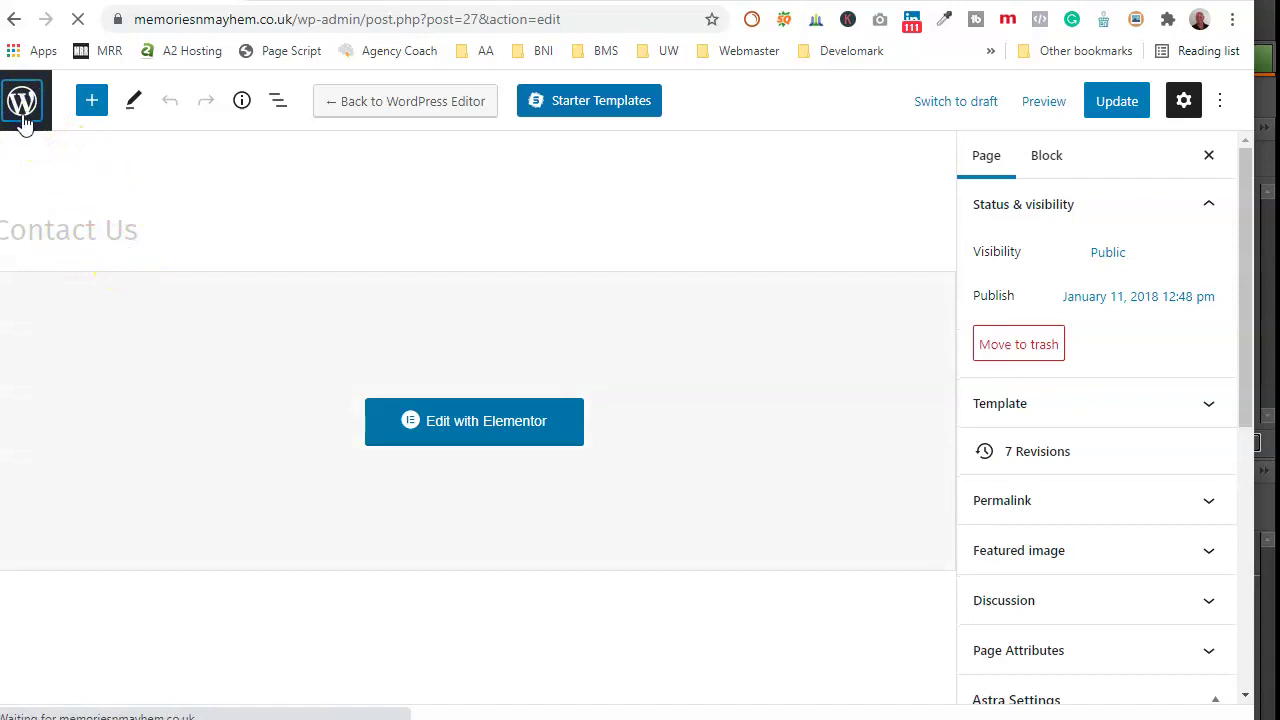
scroll(372, 545, "down", 3)
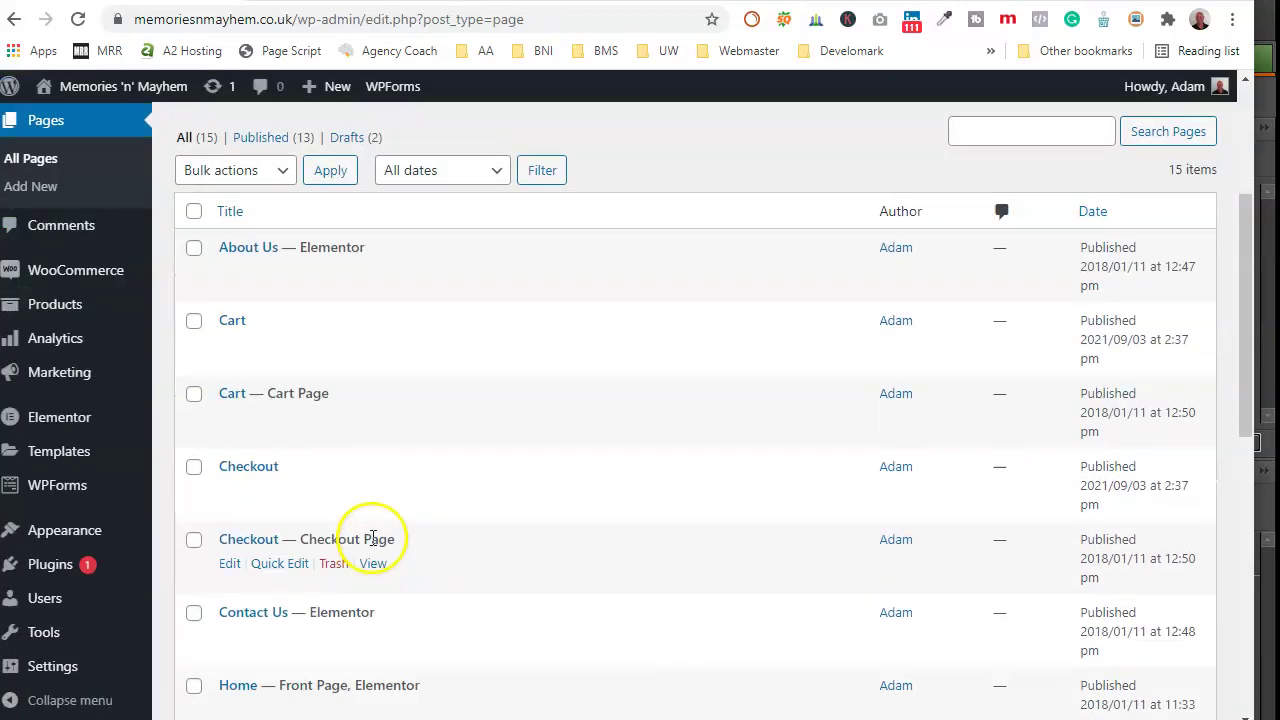
scroll(372, 545, "down", 5)
scroll(360, 550, "down", 1)
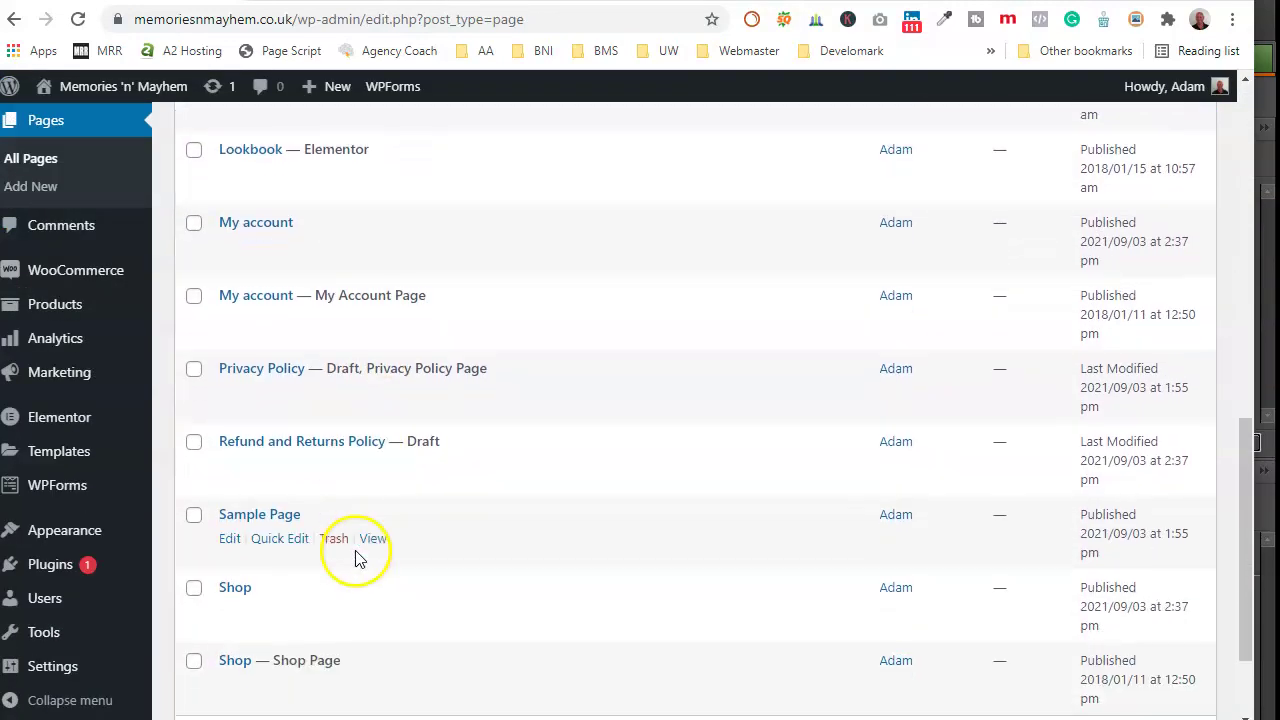
scroll(372, 556, "up", 9)
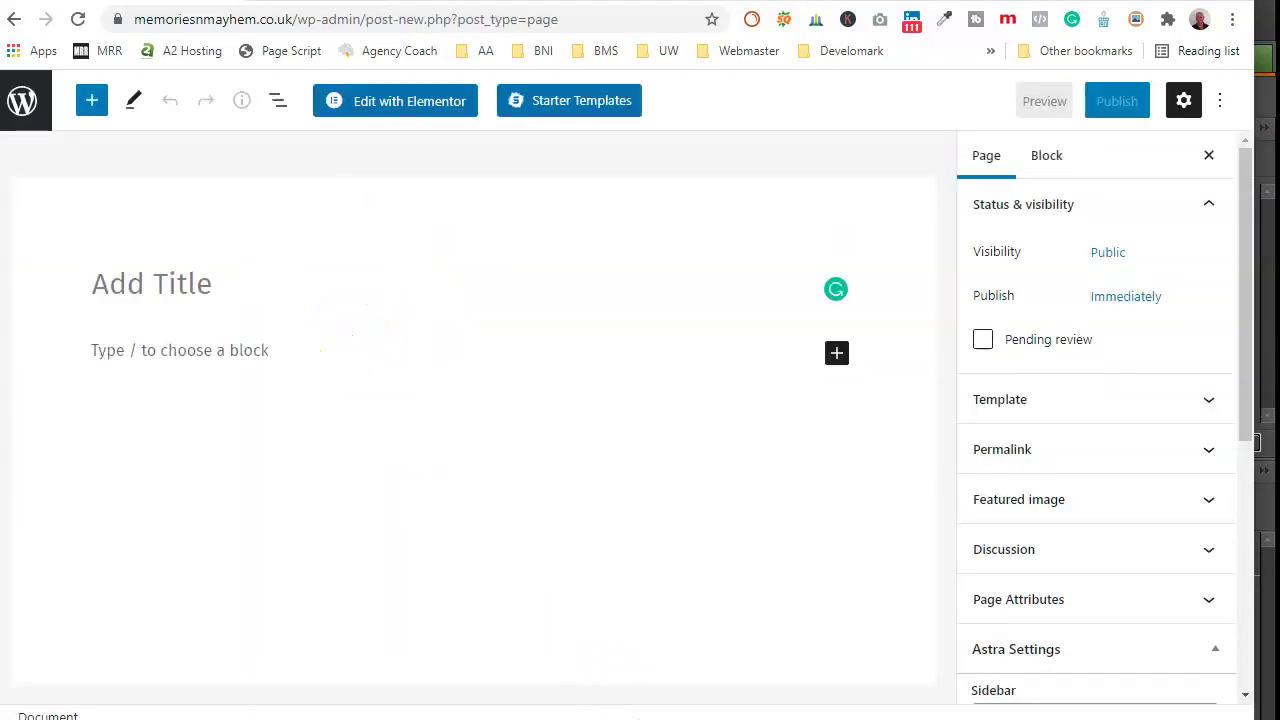
Step: Move the Word document aside, title the new page 'Delivery', and bring up Photoshop Elements
mouse_move(857, 719)
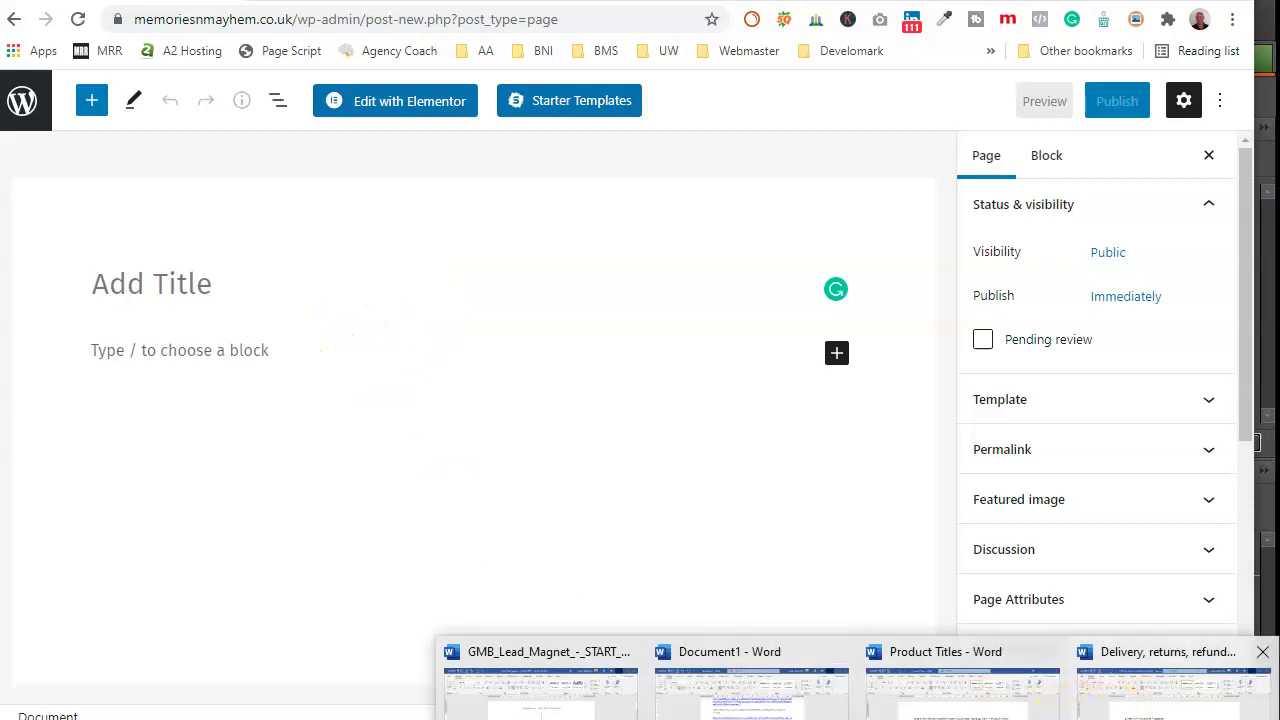
left_click(1172, 690)
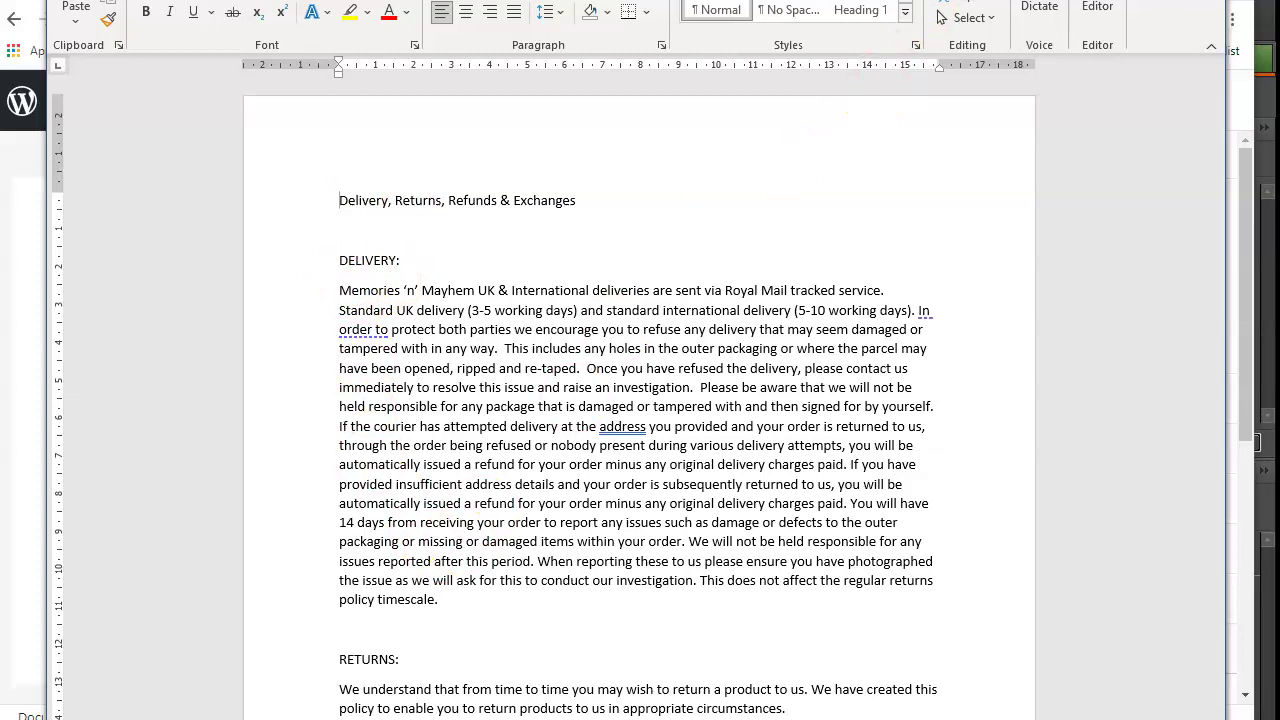
left_click_drag(890, 0, 0, 0)
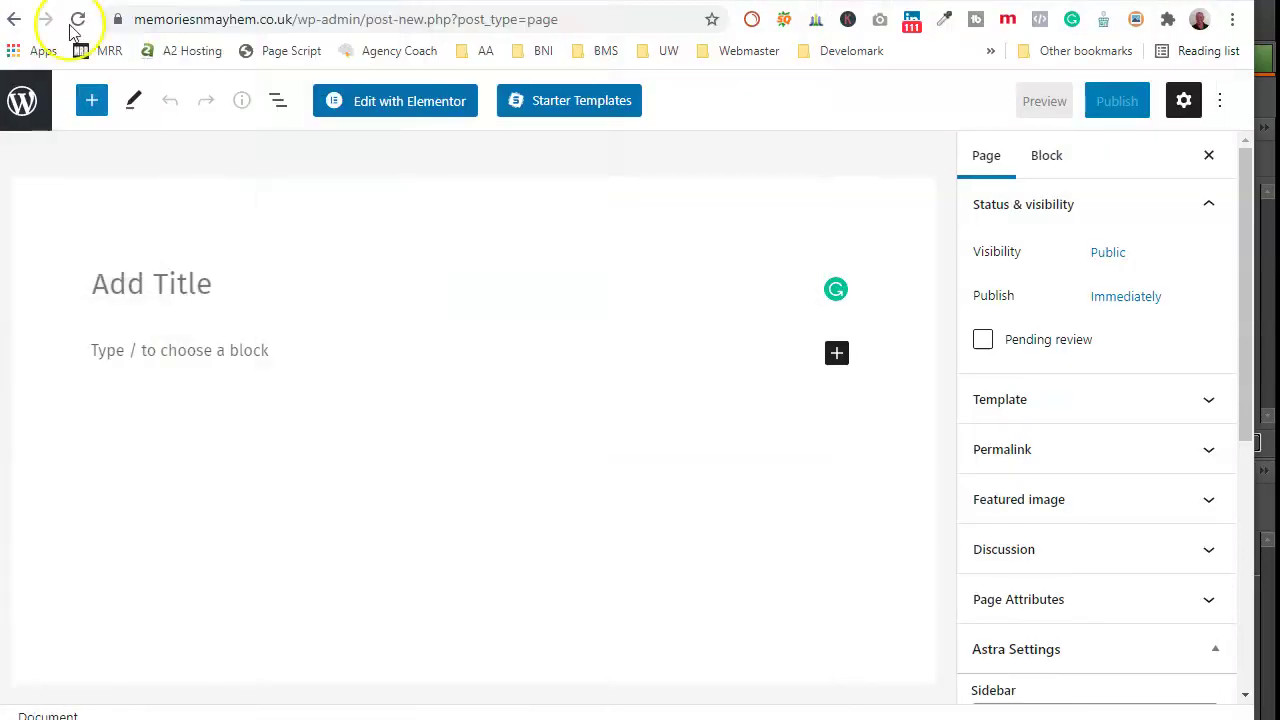
type("Delivery")
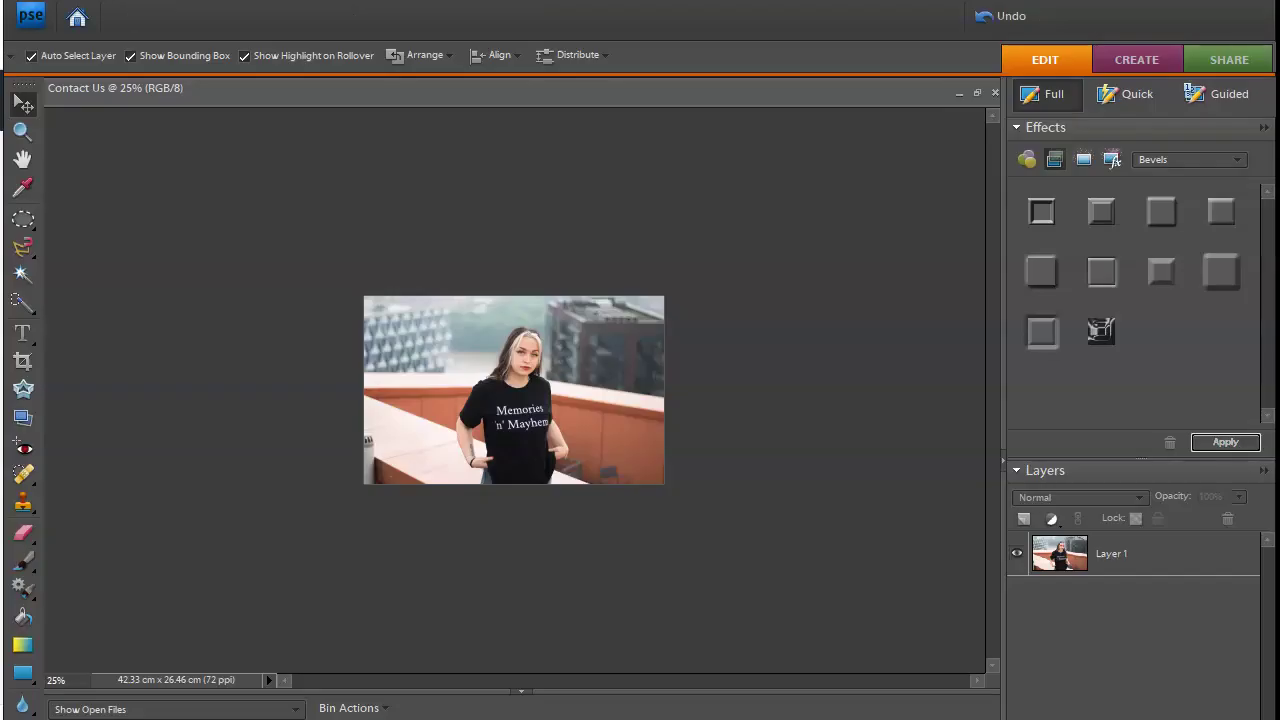
left_click(500, 438)
left_click(129, 17)
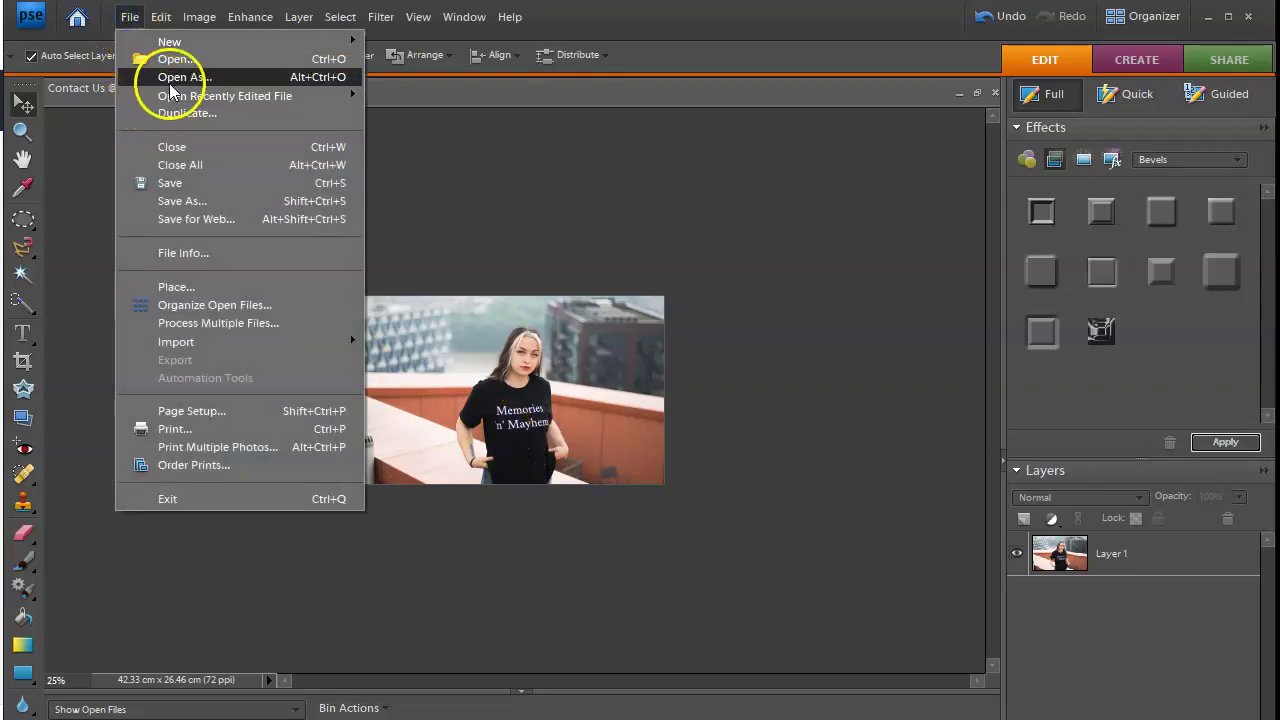
Step: Open the 44651B23 rooftop photo of the young man in Photoshop Elements
left_click(160, 52)
scroll(651, 290, "down", 4)
scroll(651, 295, "down", 6)
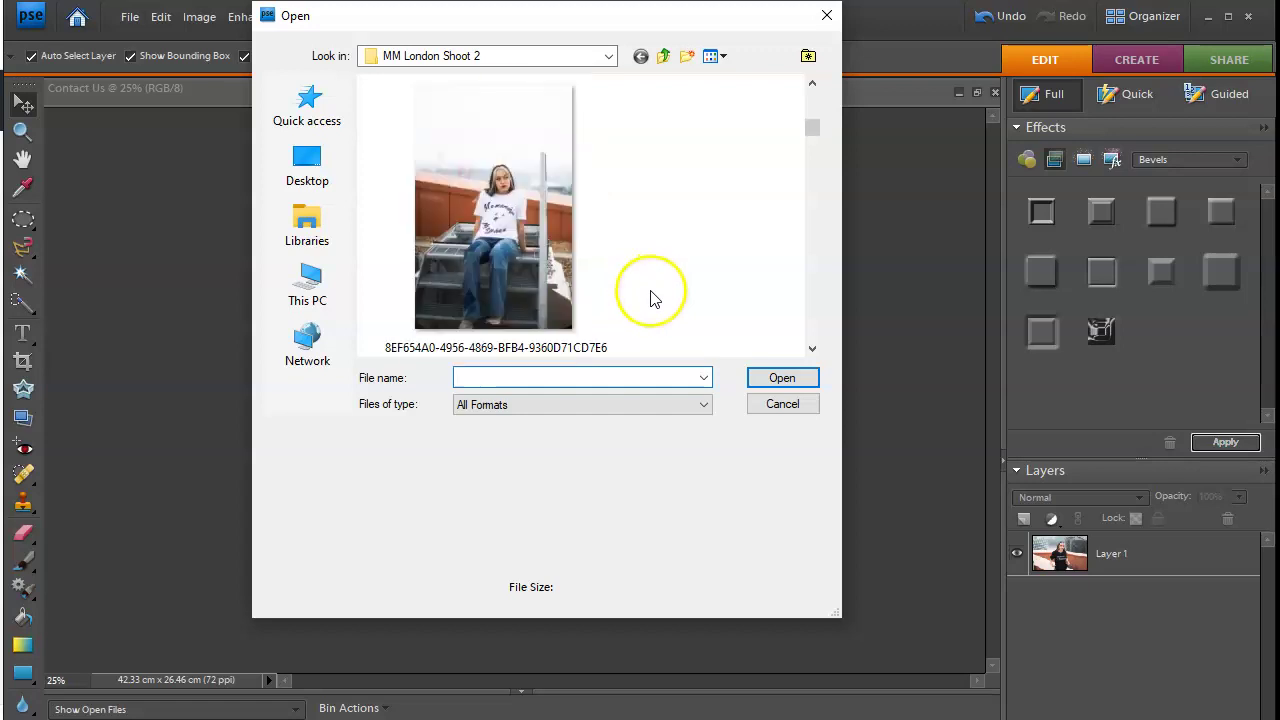
scroll(651, 297, "down", 2)
scroll(651, 297, "down", 5)
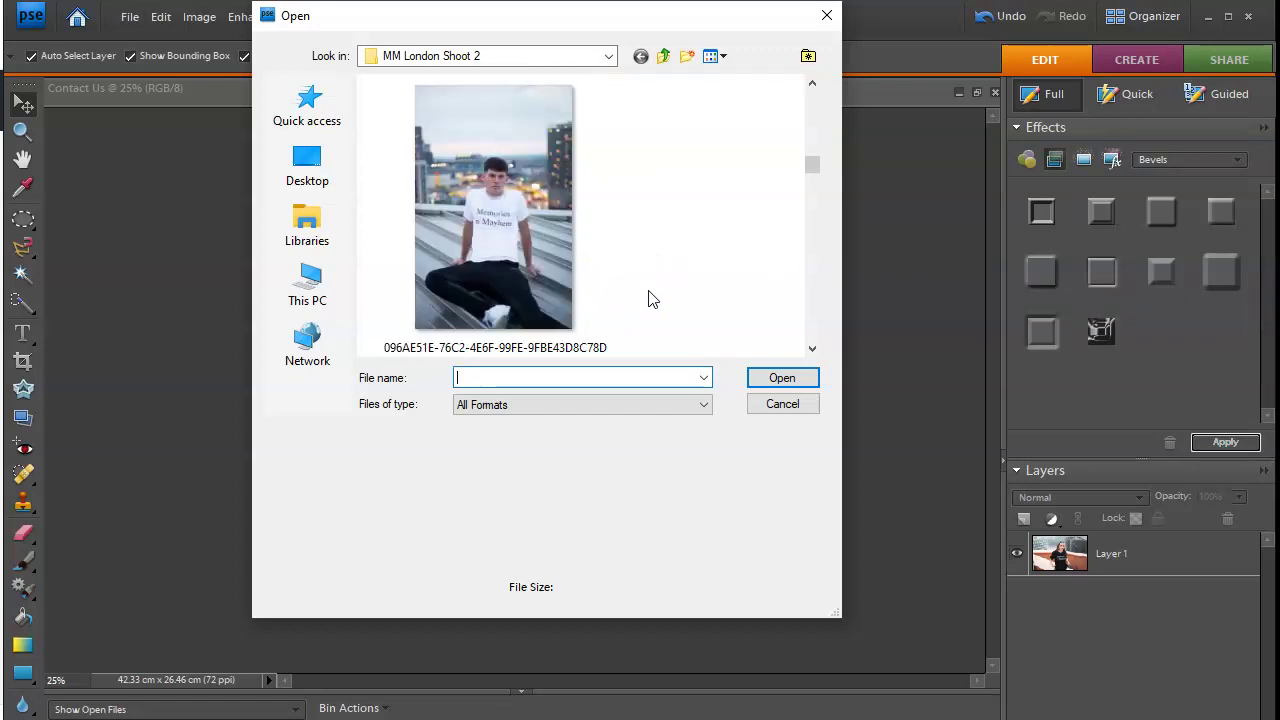
scroll(651, 298, "down", 5)
scroll(645, 262, "down", 3)
double_click(497, 211)
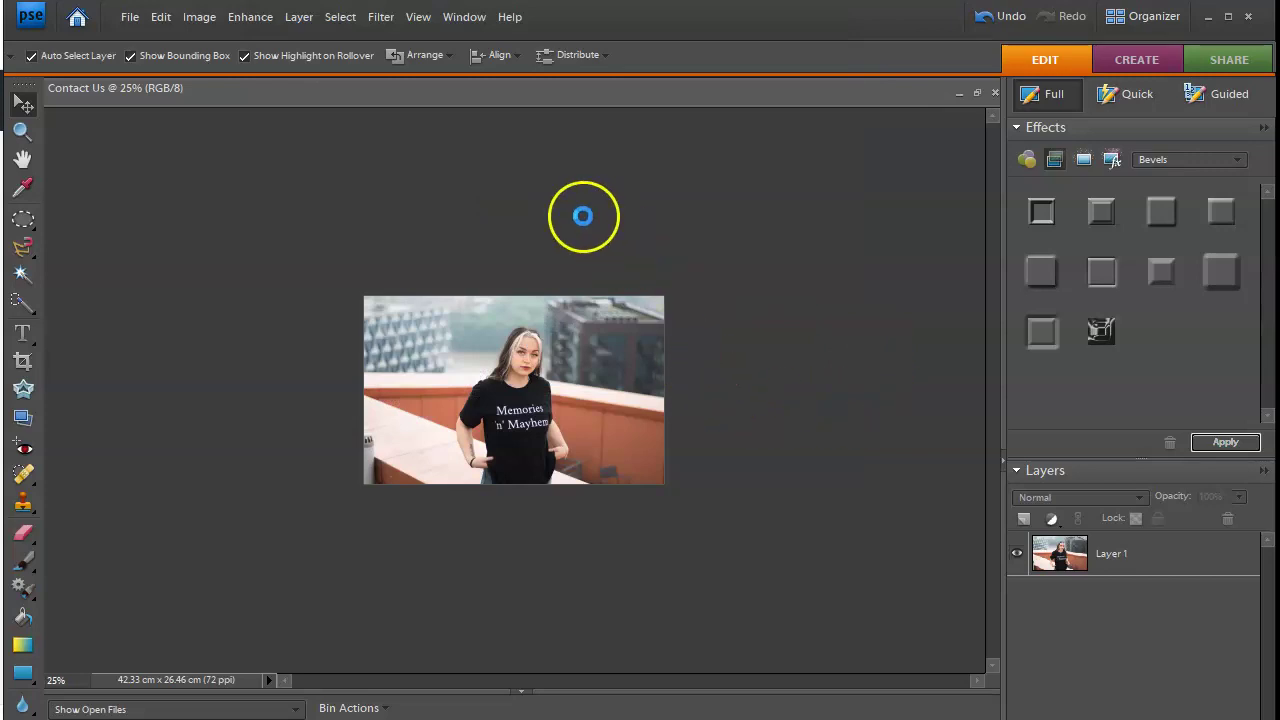
Step: Select and copy the entire photo, then close it to return to the Contact Us document
left_click(340, 17)
left_click(342, 40)
left_click(160, 17)
left_click(200, 128)
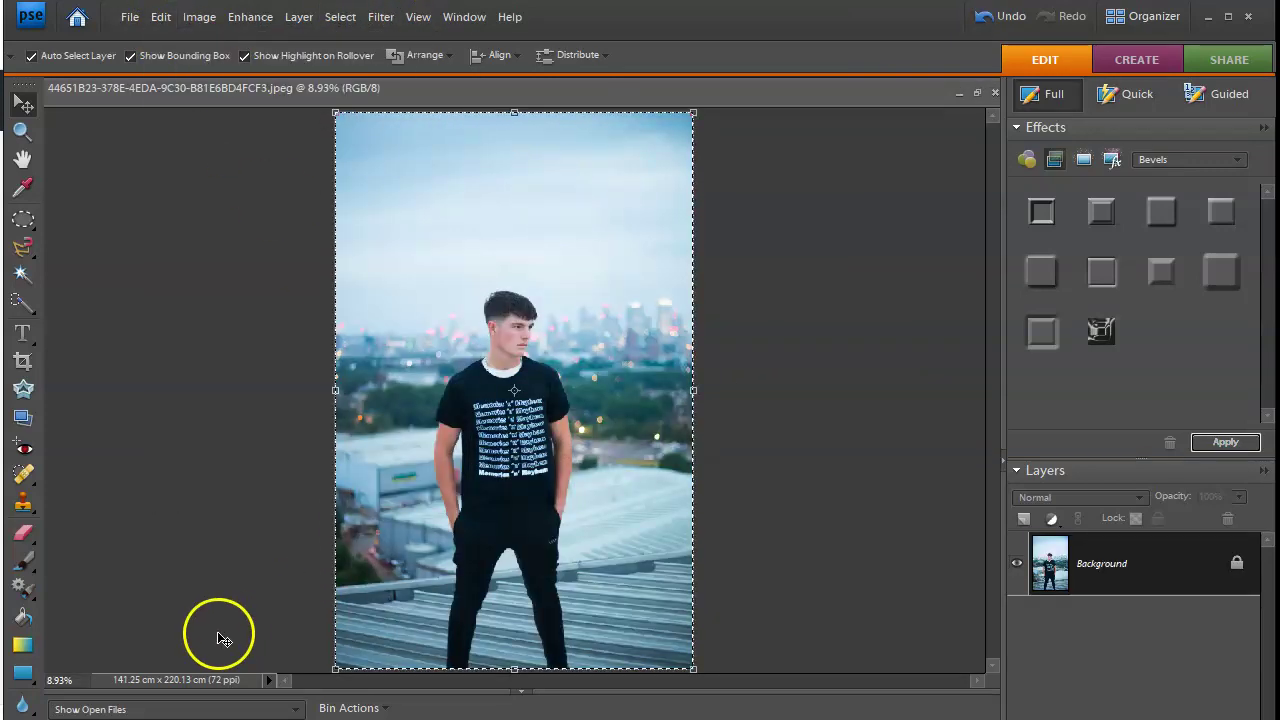
key("ctrl+w")
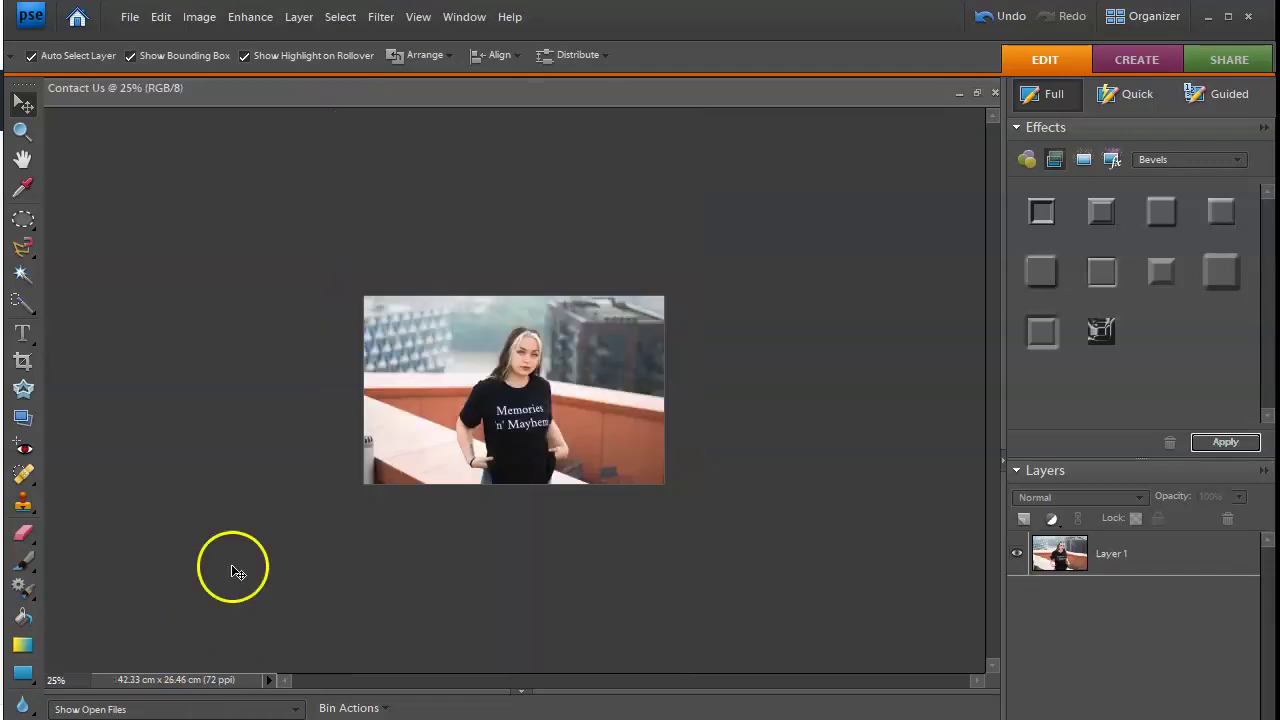
left_click(160, 17)
Step: Paste the man's photo as a new layer, scale it to about 31.1% and nudge it into place
left_click(202, 164)
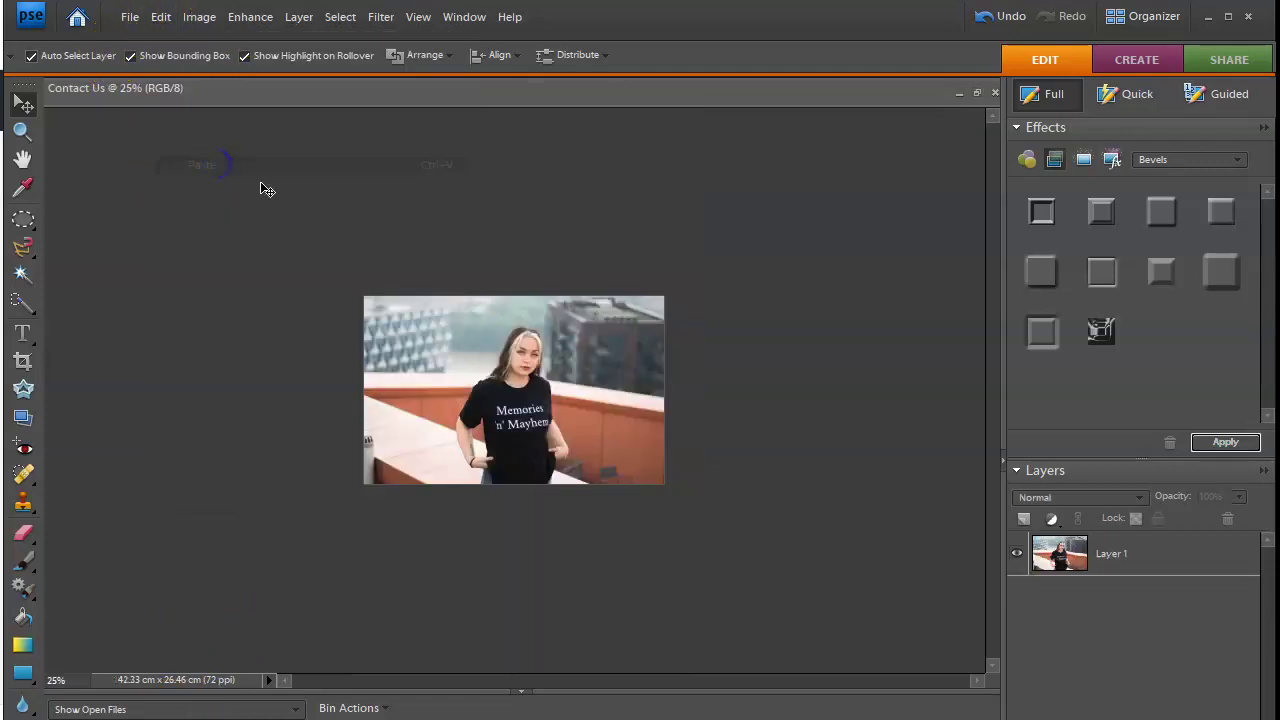
left_click_drag(363, 297, 291, 253)
left_click_drag(200, 233, 537, 198)
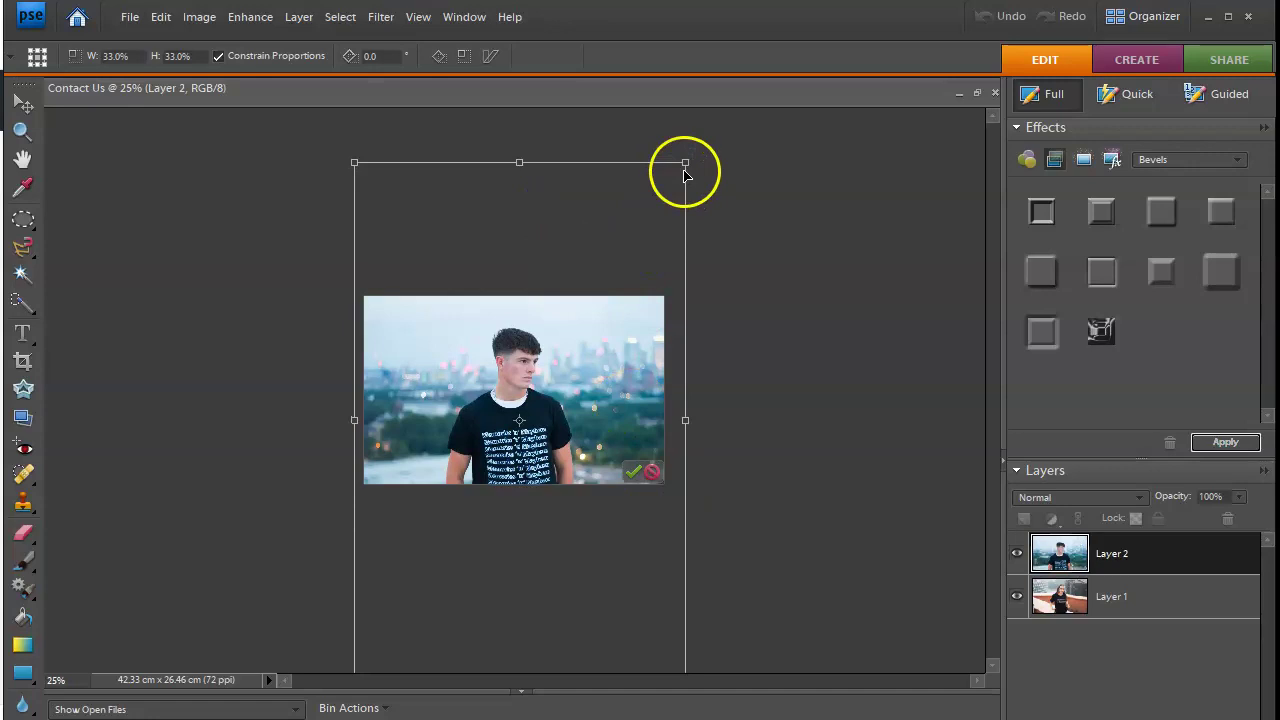
left_click_drag(685, 162, 665, 192)
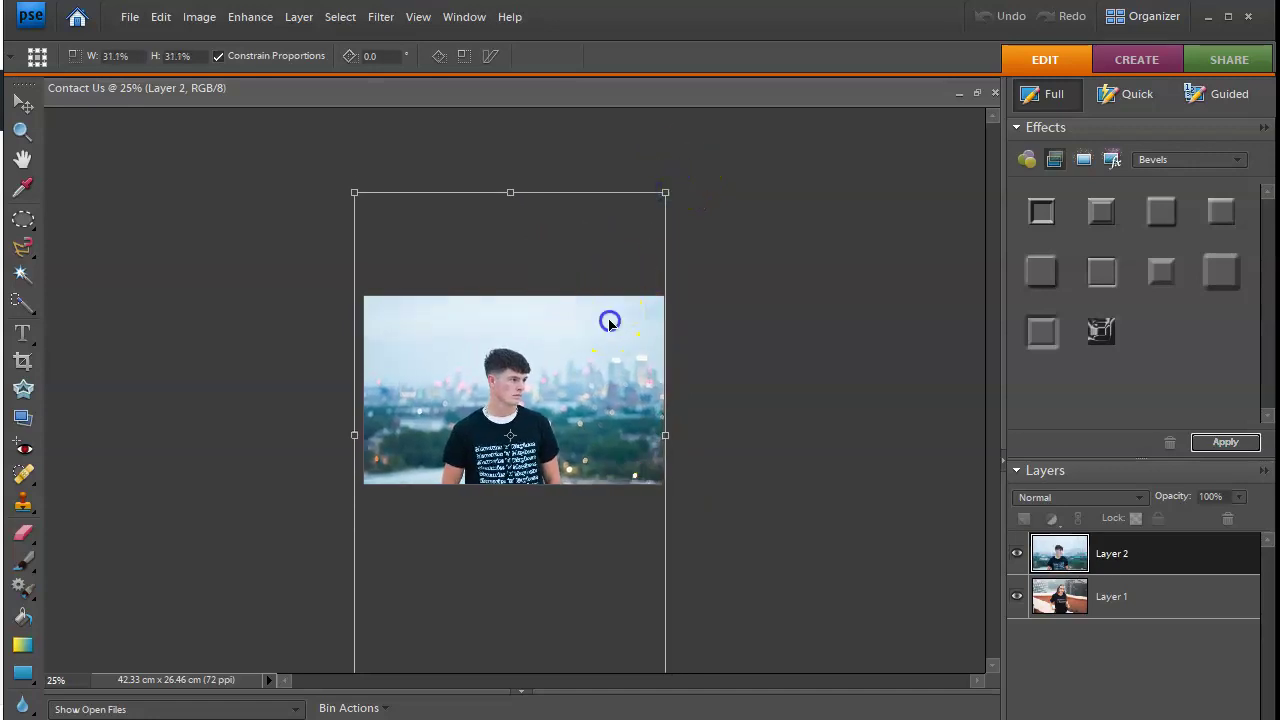
key("Right")
key("Right")
key("Right")
key("Up")
key("Up")
key("Up")
key("Up")
key("Up")
key("Up")
key("Up")
key("Up")
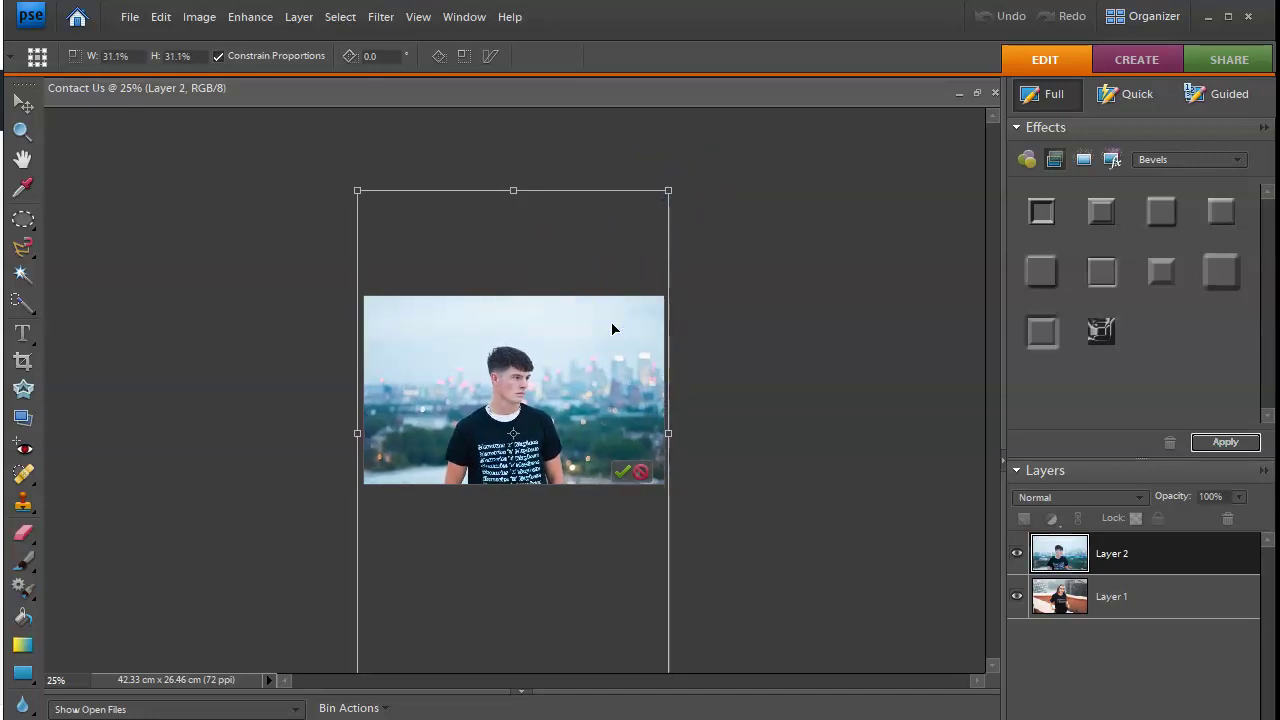
key("Up")
key("Up")
key("Up")
key("Up")
key("Up")
key("Up")
key("Up")
key("Up")
key("Up")
key("Up")
key("Up")
key("Up")
key("Up")
key("Up")
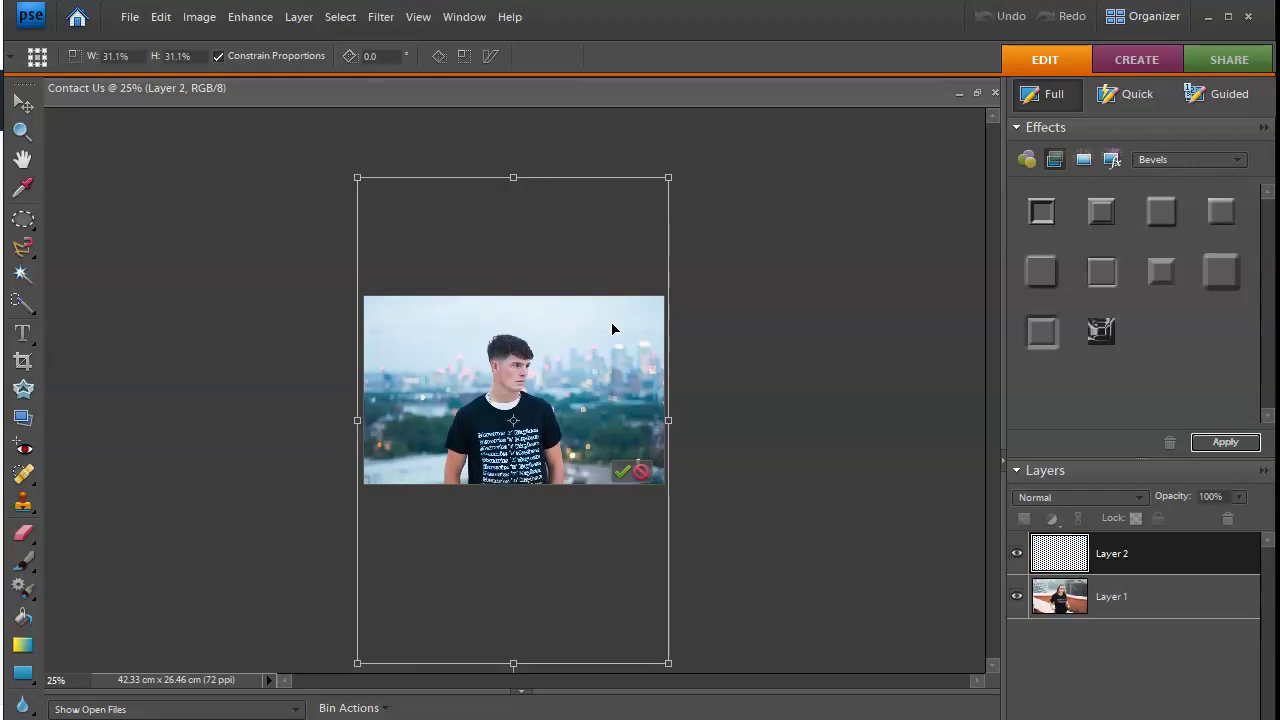
left_click(627, 471)
Step: Save the image as 'Delivery' in JPEG format, accepting the quality settings
left_click(130, 17)
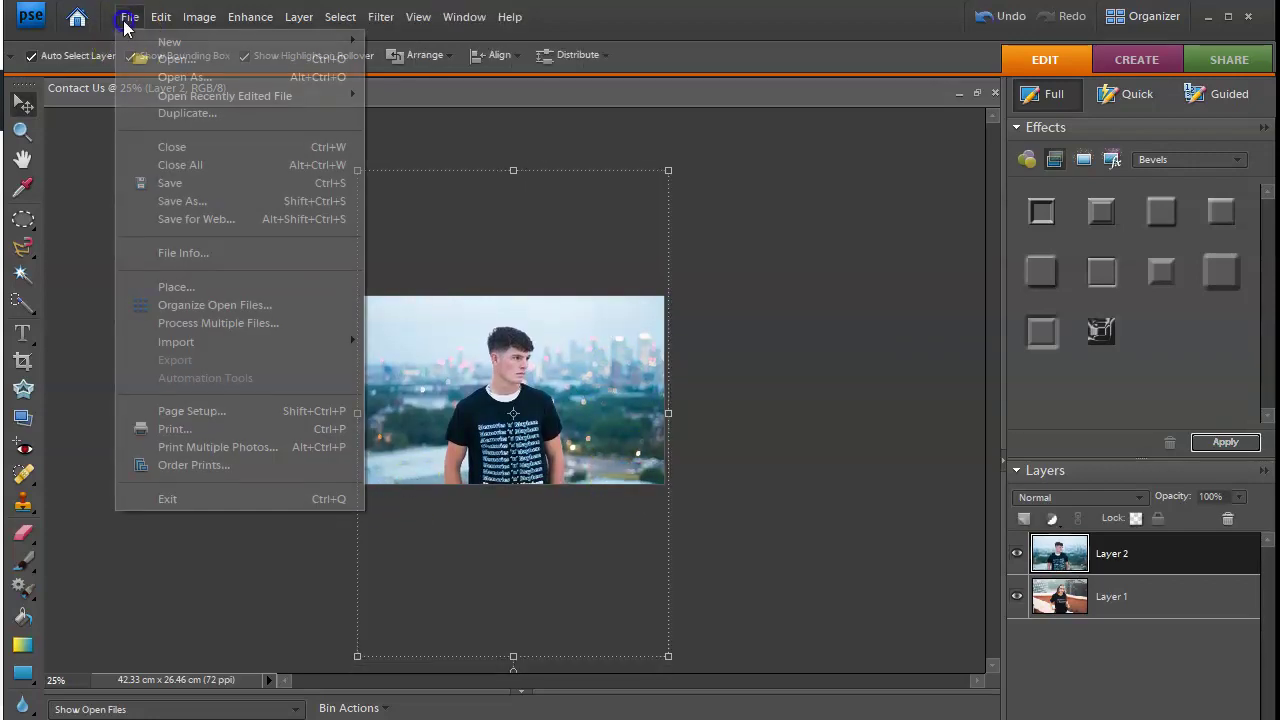
left_click(180, 201)
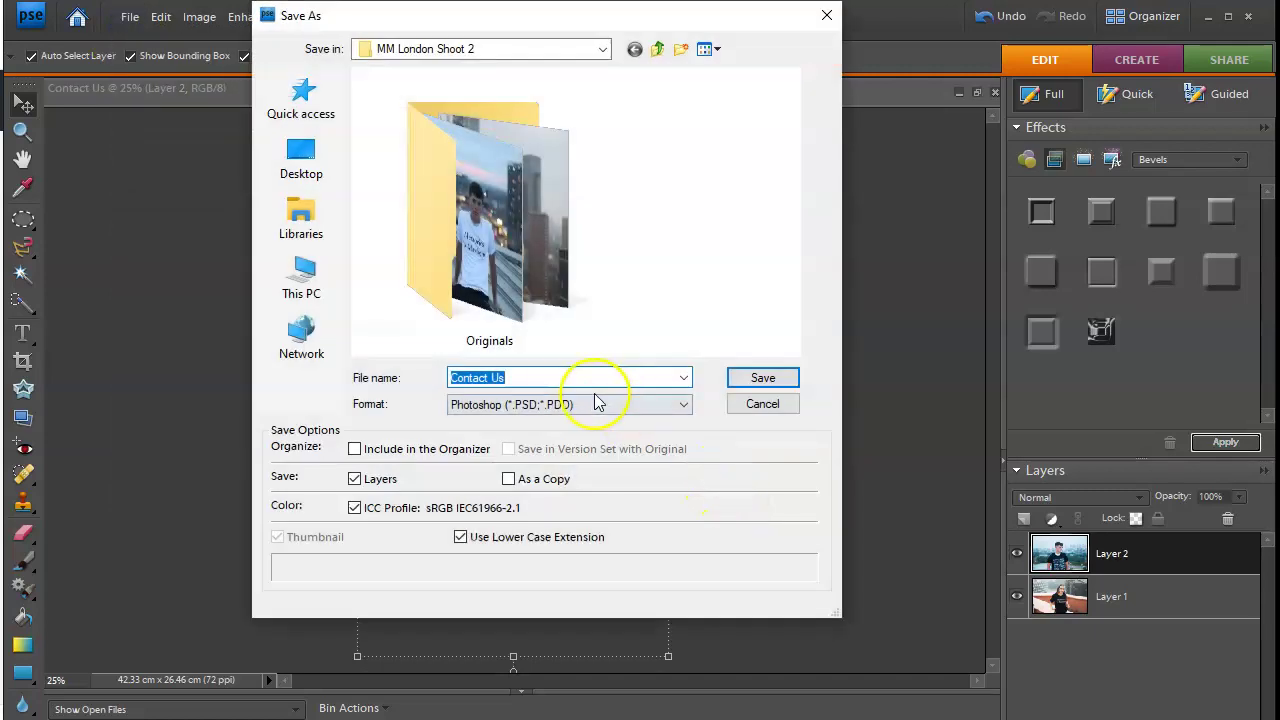
type("Delivery")
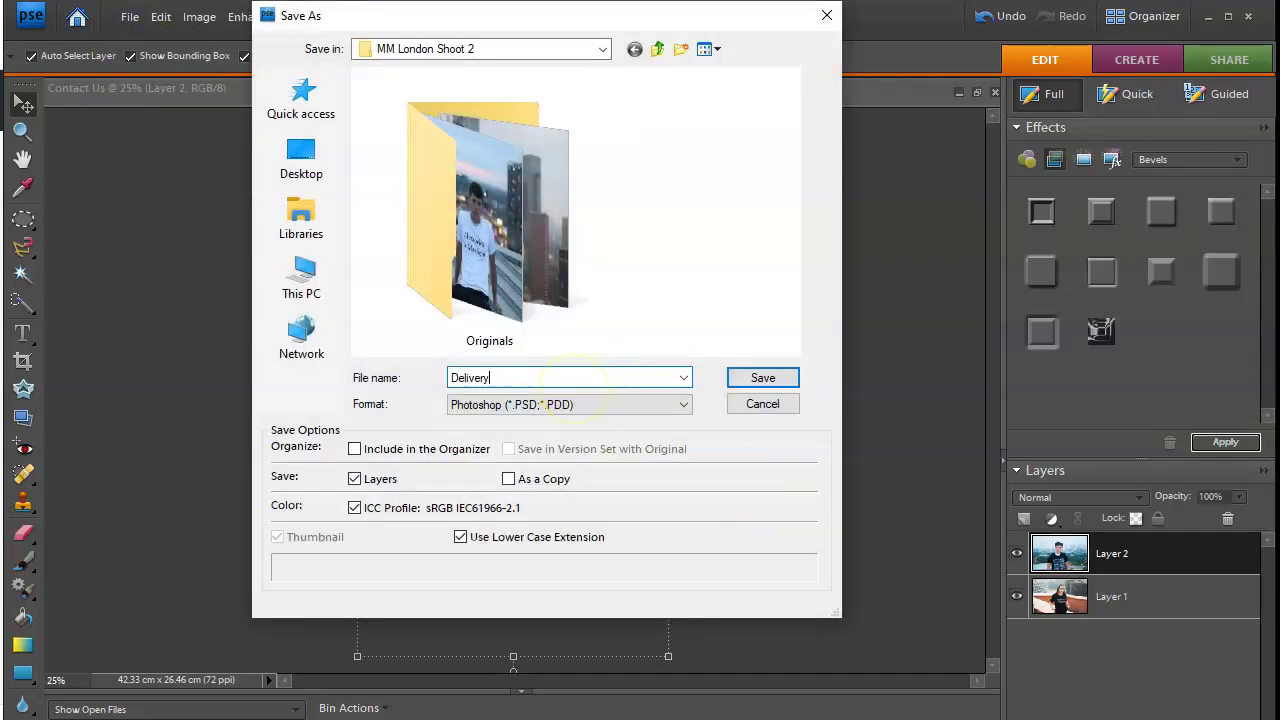
left_click(640, 405)
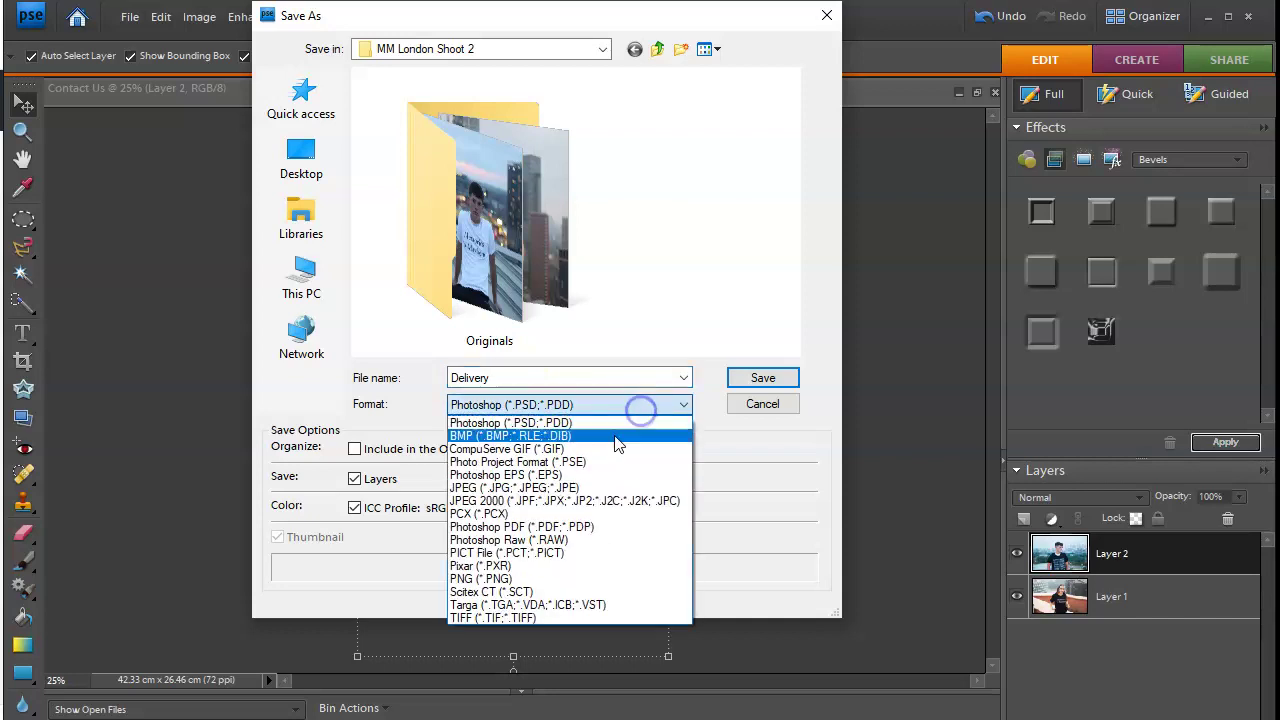
left_click(640, 486)
left_click(763, 380)
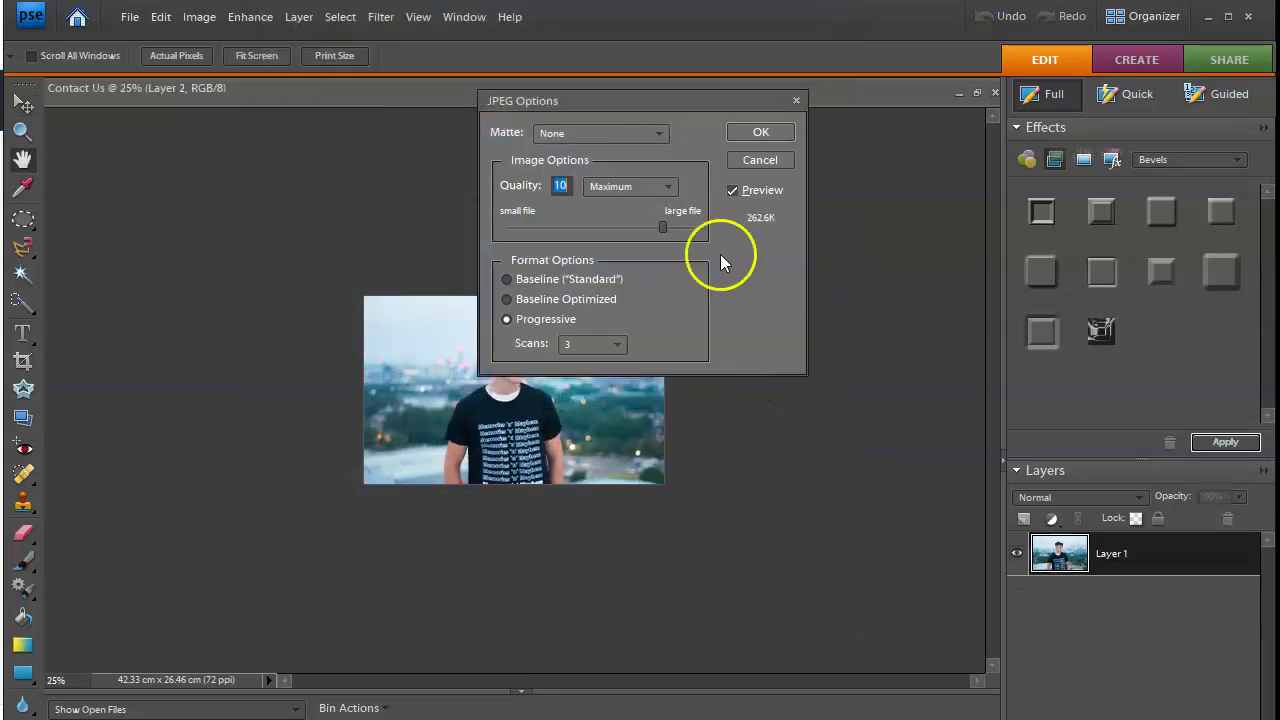
left_click(759, 133)
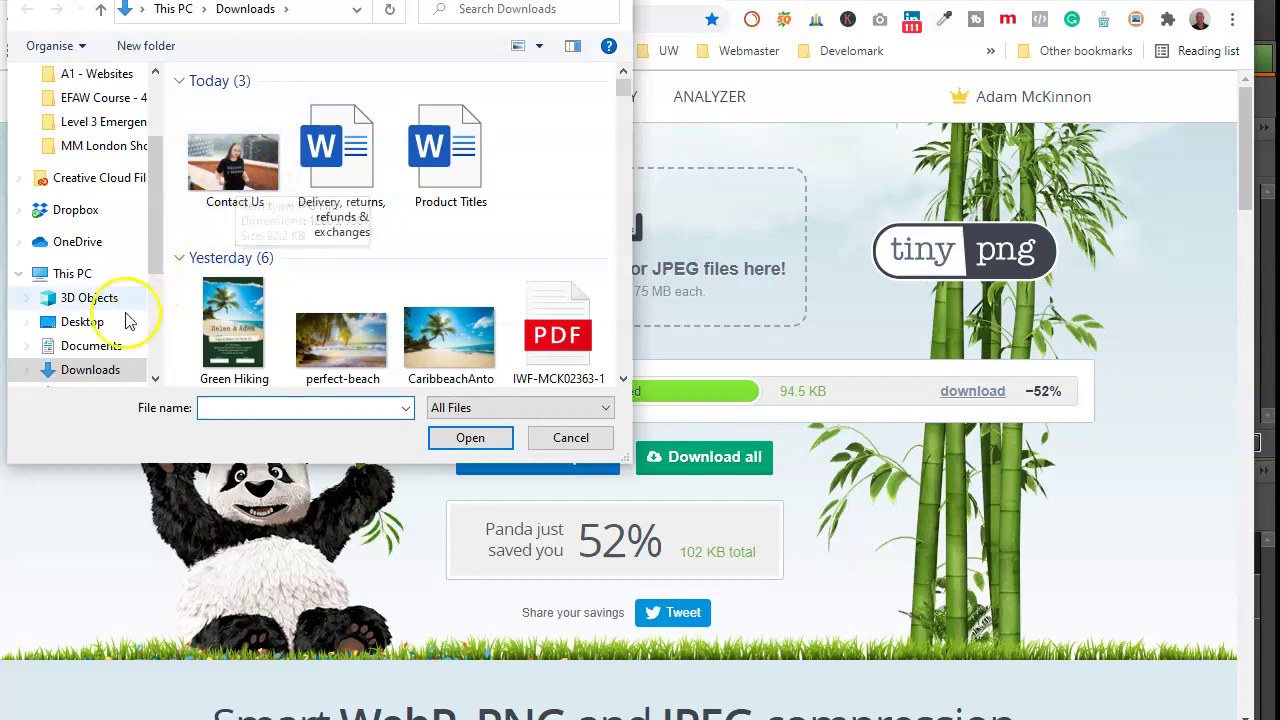
Step: Browse to Documents > A1 - Websites > Memories 'n' Mayhem Images > MM London Shoot 2
left_click(112, 346)
double_click(343, 125)
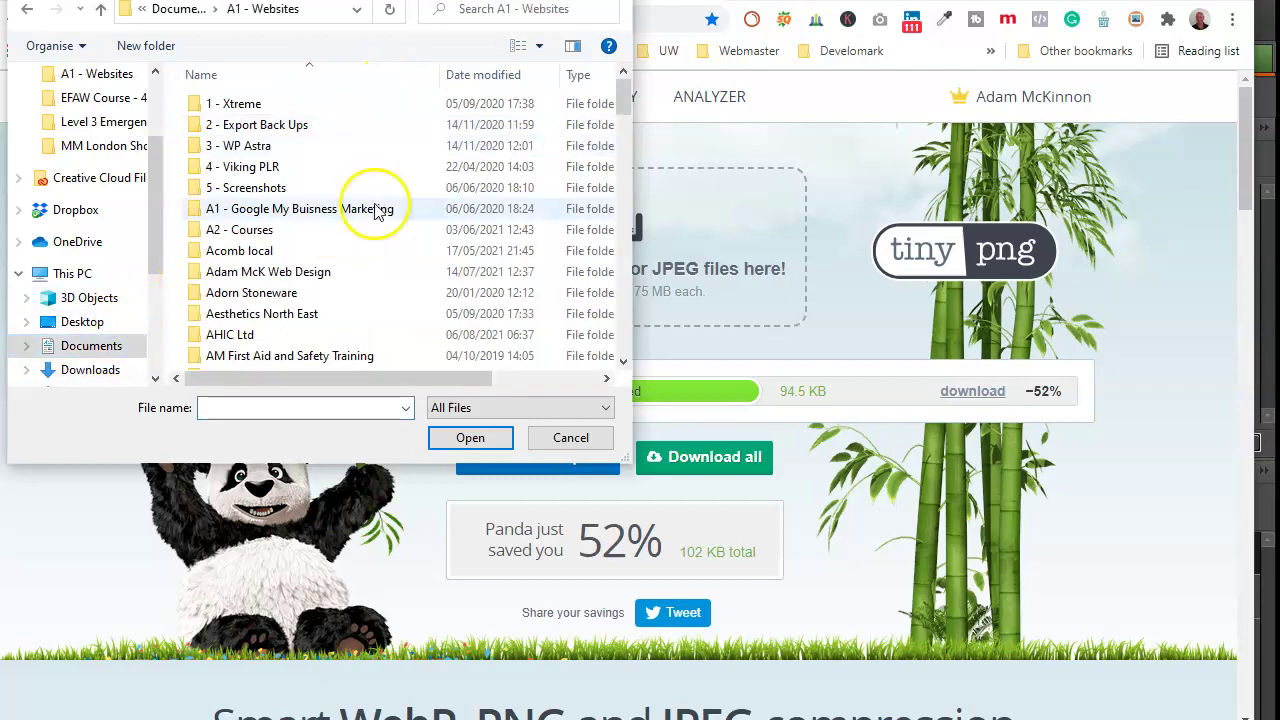
scroll(380, 210, "down", 20)
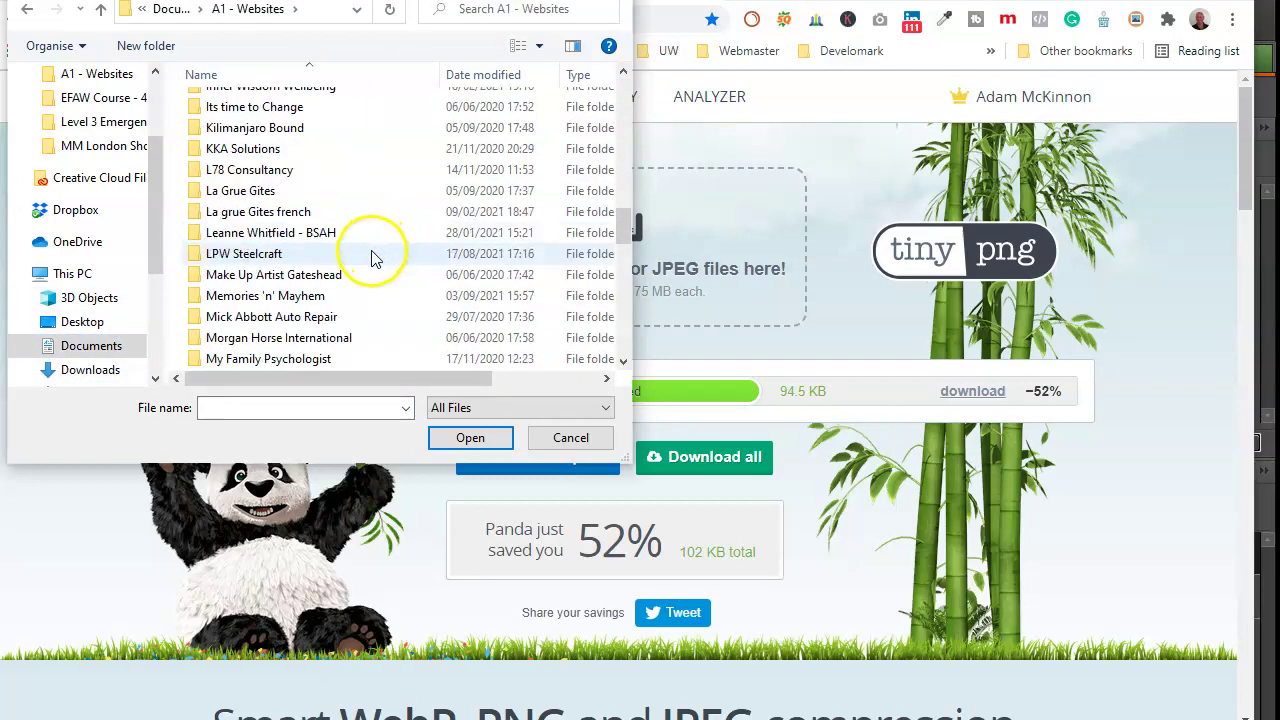
double_click(265, 296)
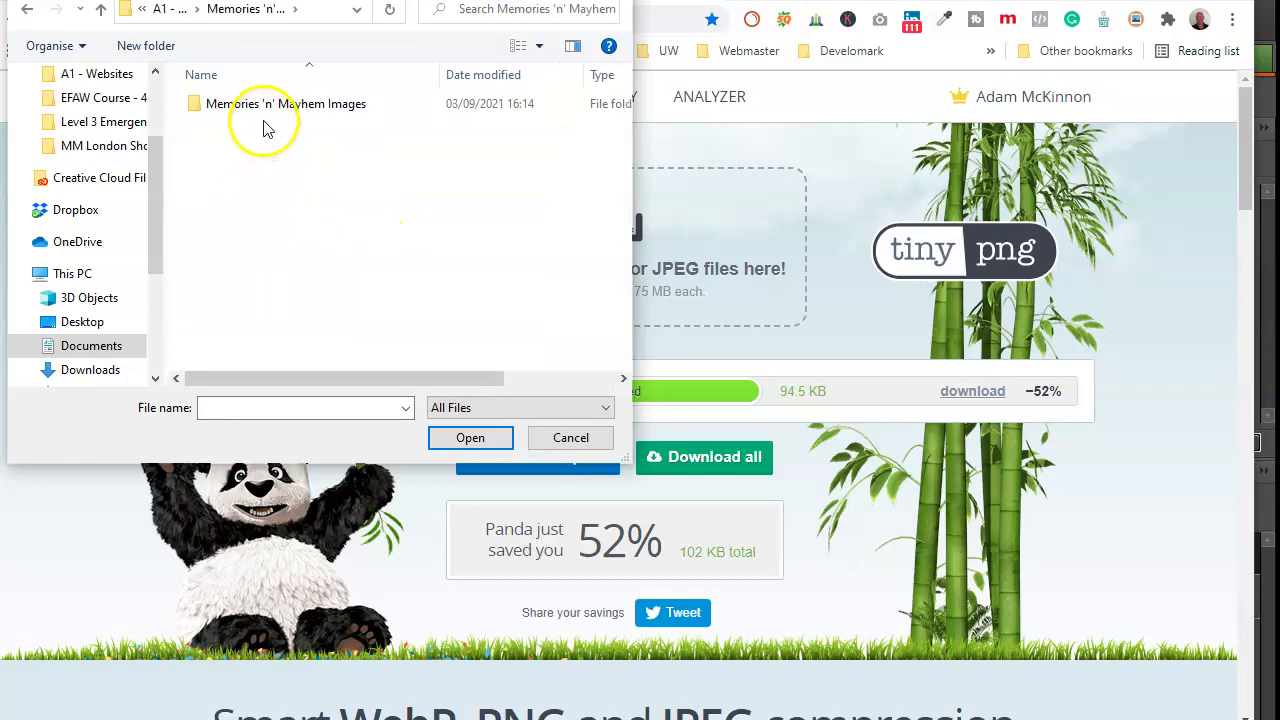
double_click(270, 106)
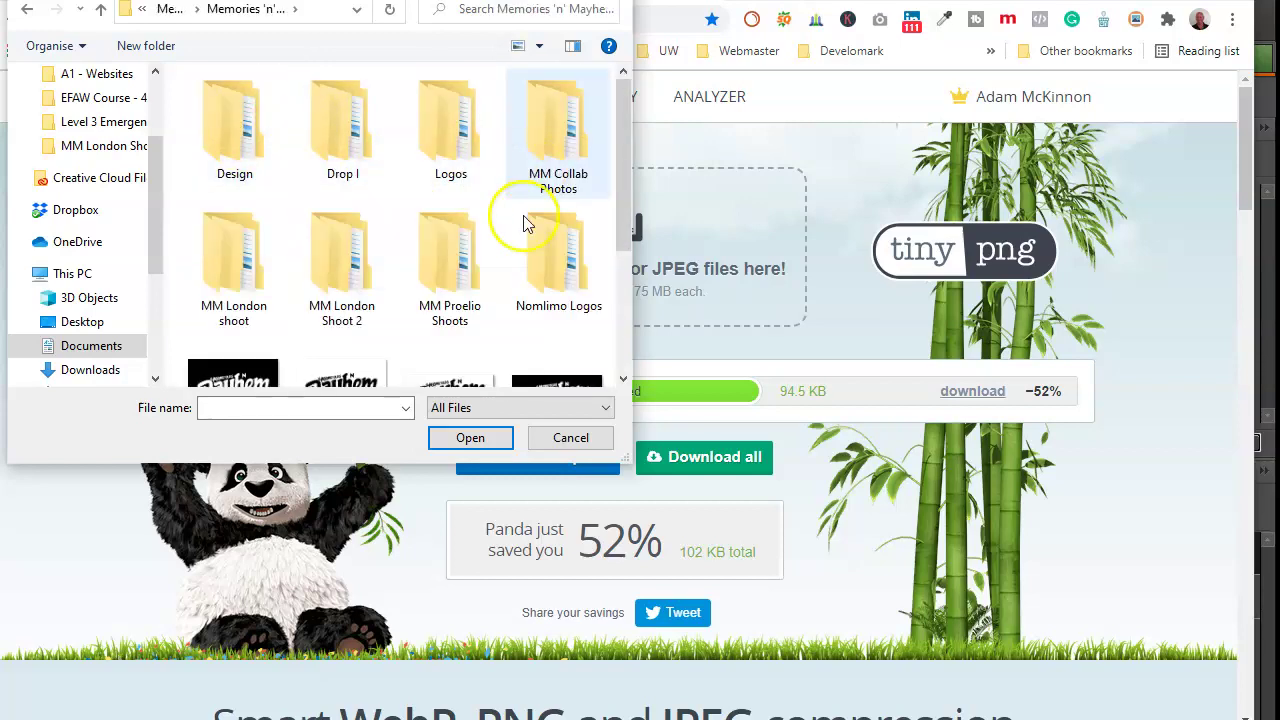
double_click(350, 277)
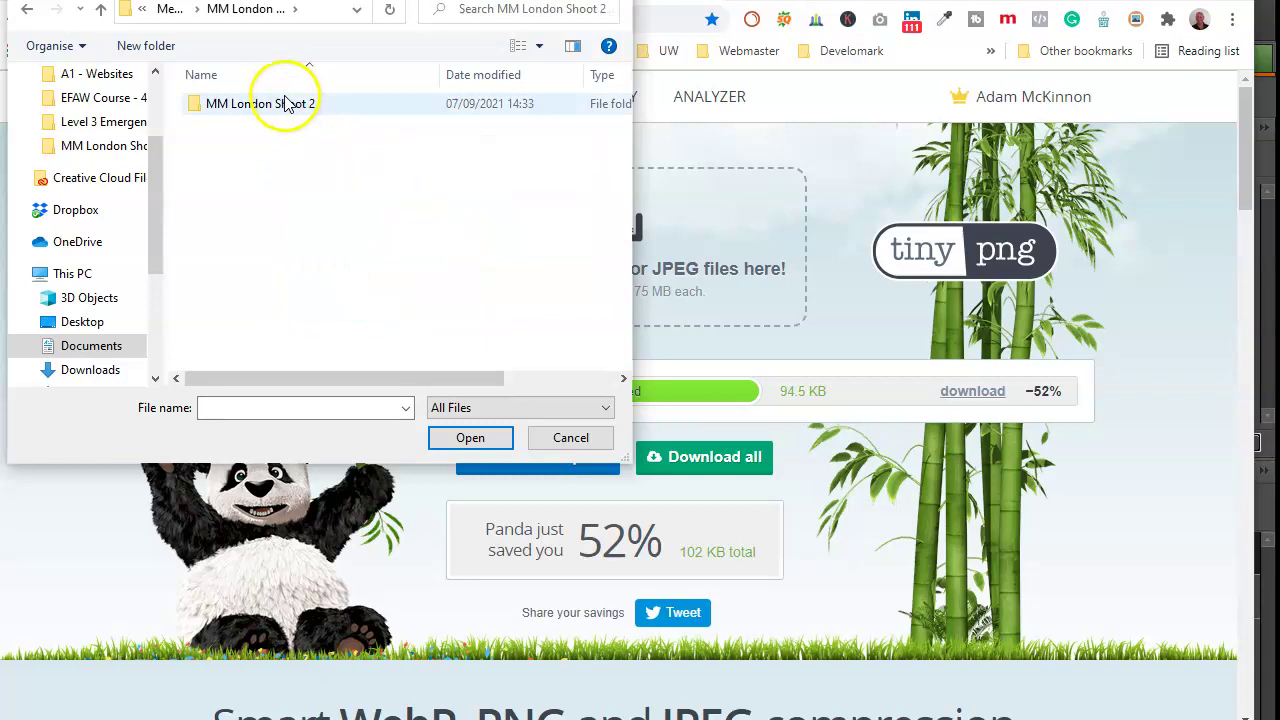
double_click(285, 104)
Step: Upload Delivery.jpg to TinyPNG, compress it to 120.5 KB and download the compressed copy
left_click(623, 379)
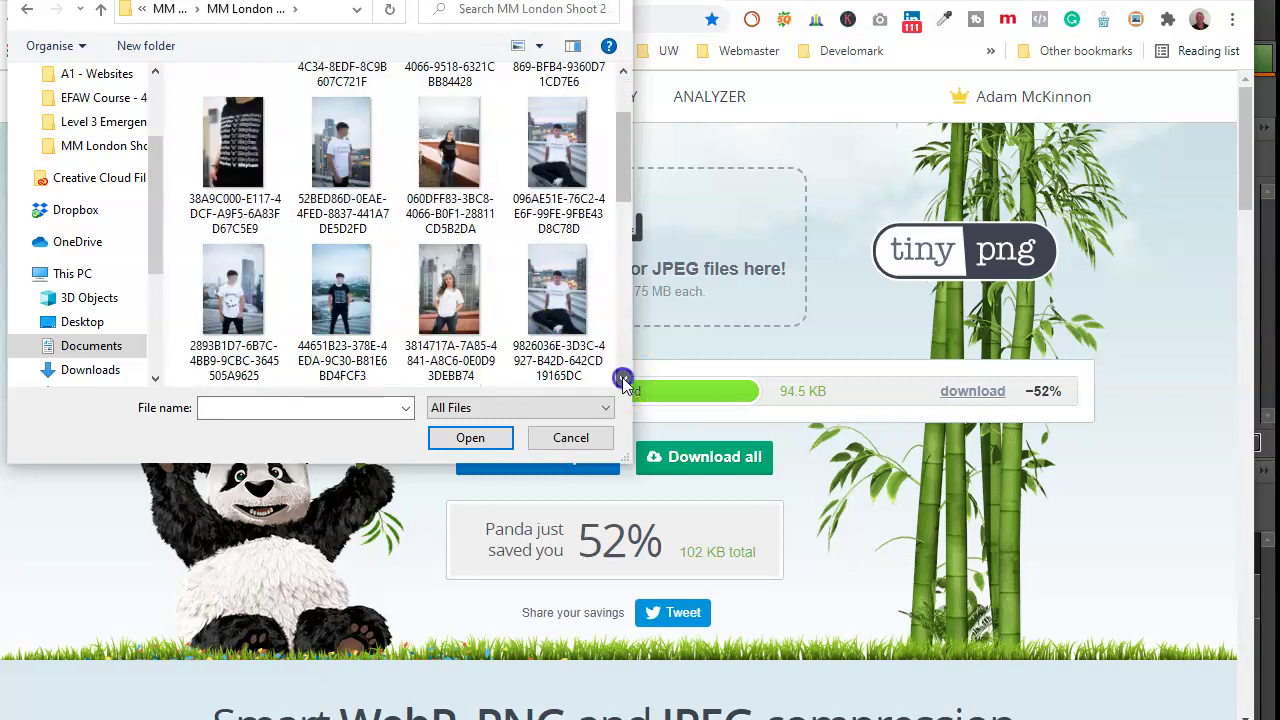
left_click(623, 379)
left_click(623, 379)
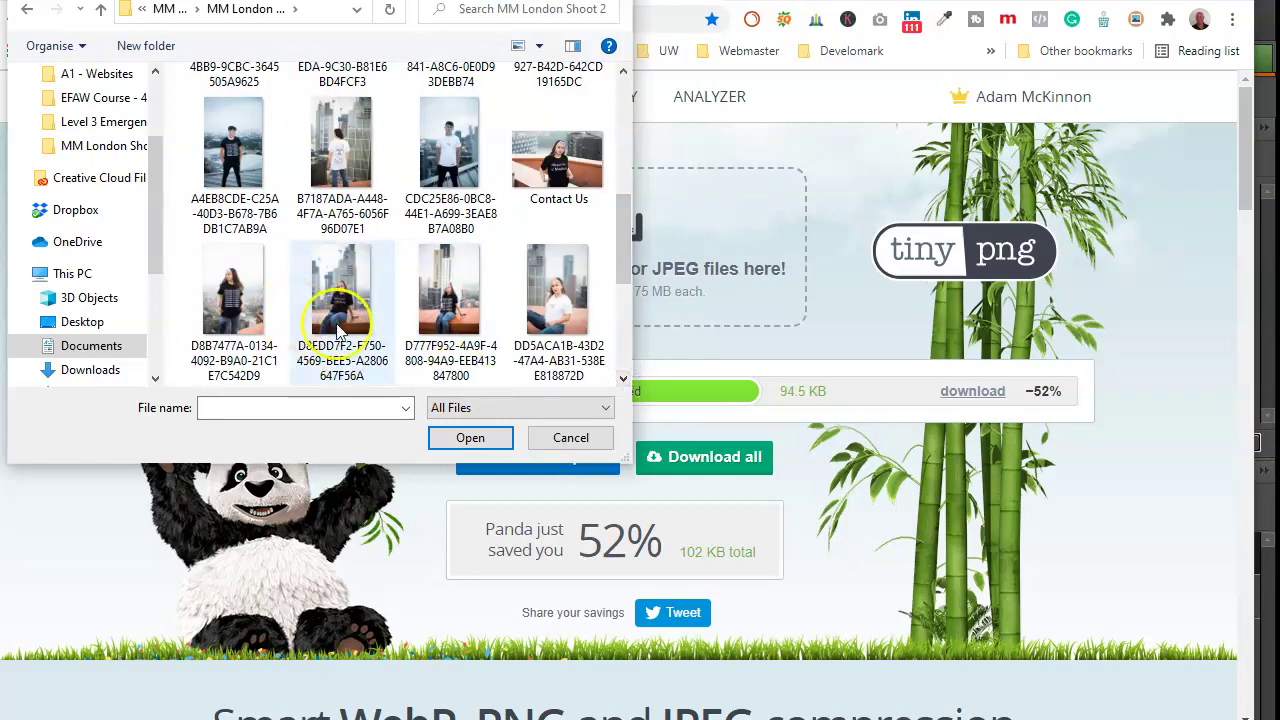
left_click(623, 379)
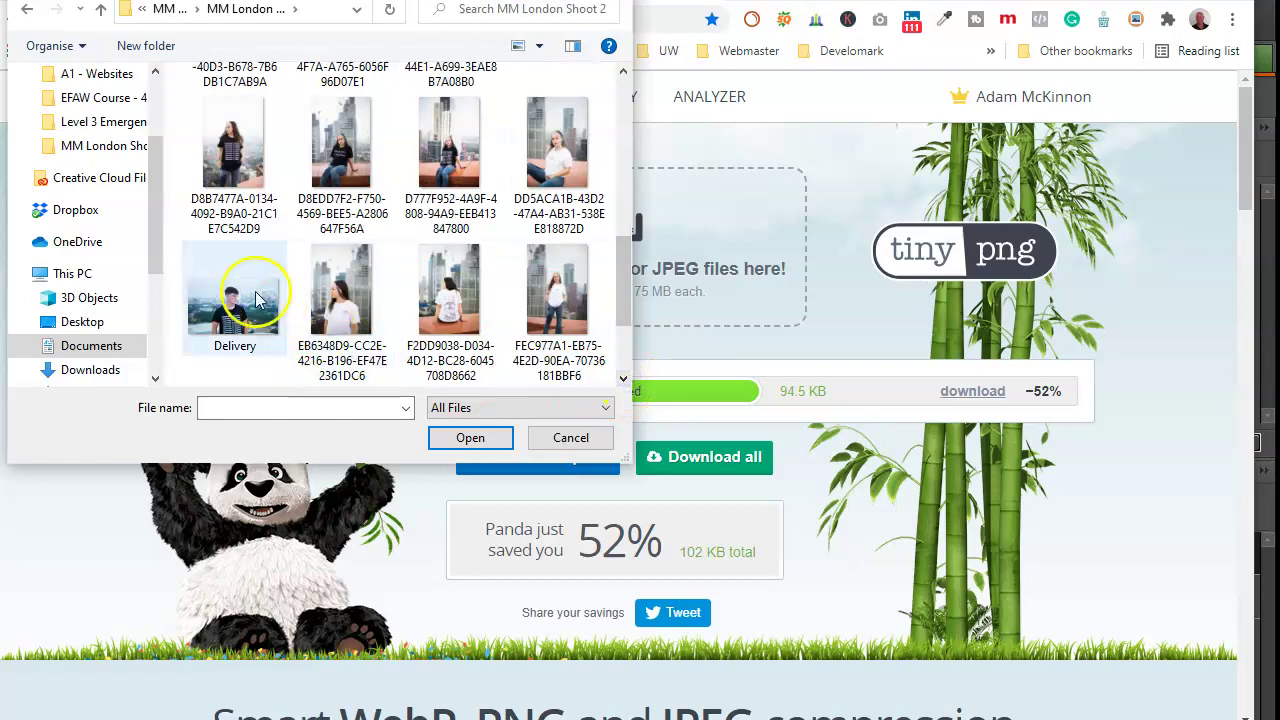
double_click(257, 297)
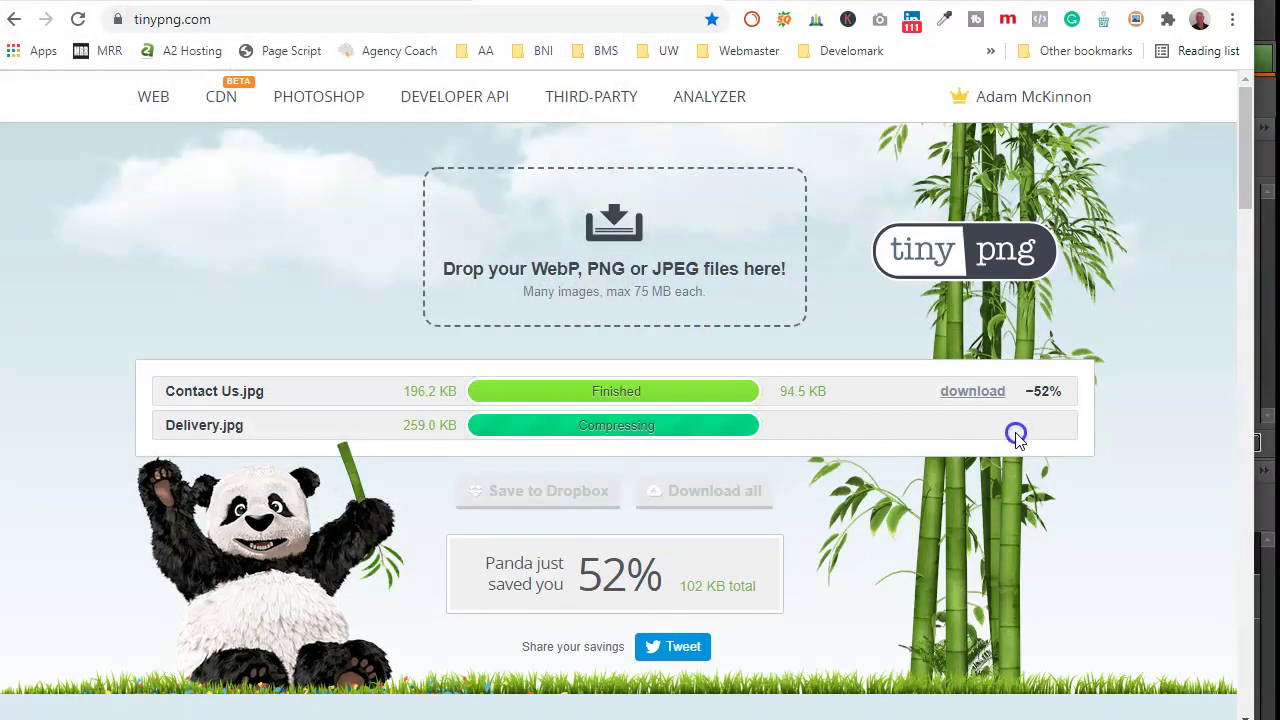
left_click(980, 428)
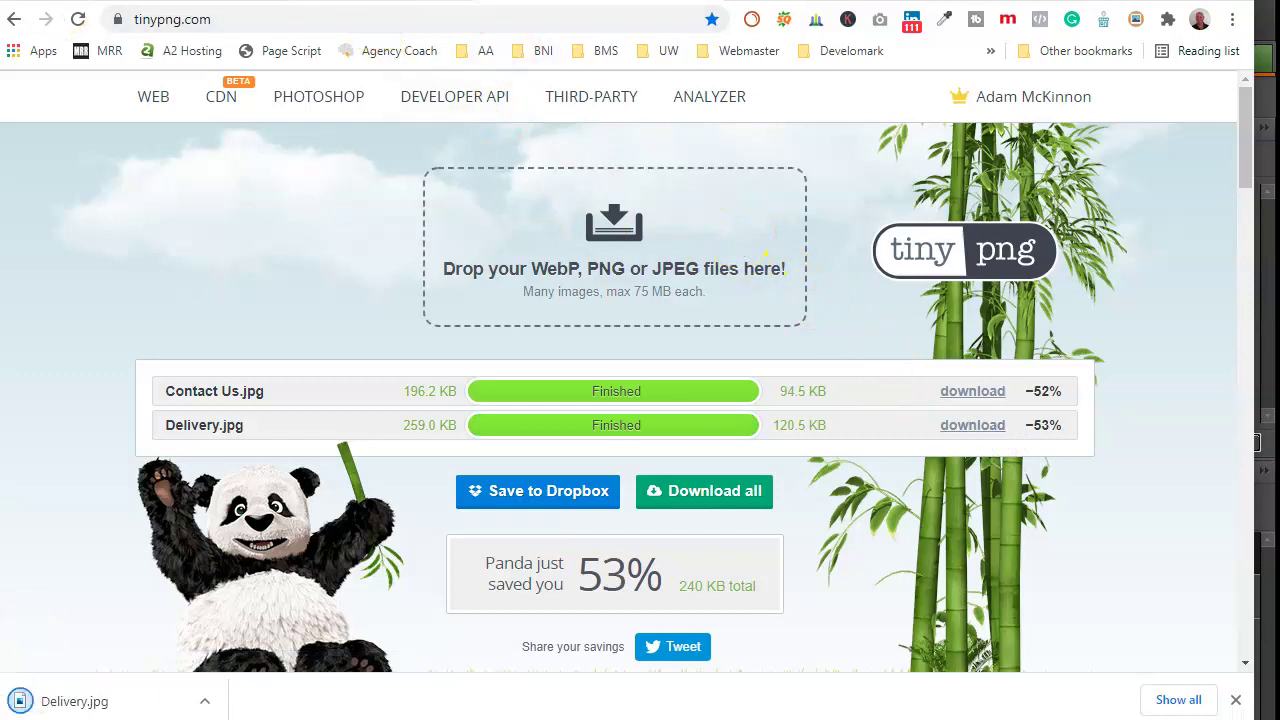
key("ctrl+Tab")
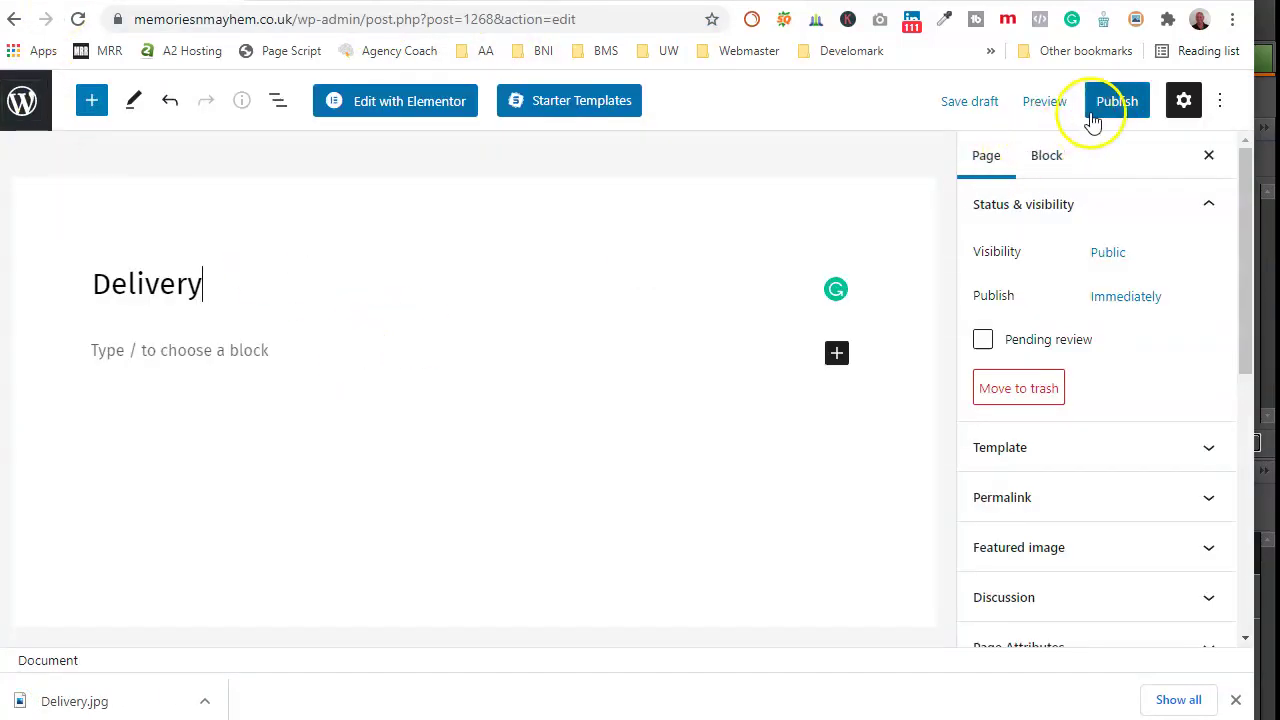
Step: Upload Delivery.jpg from Downloads as the page's featured image
left_click(1190, 551)
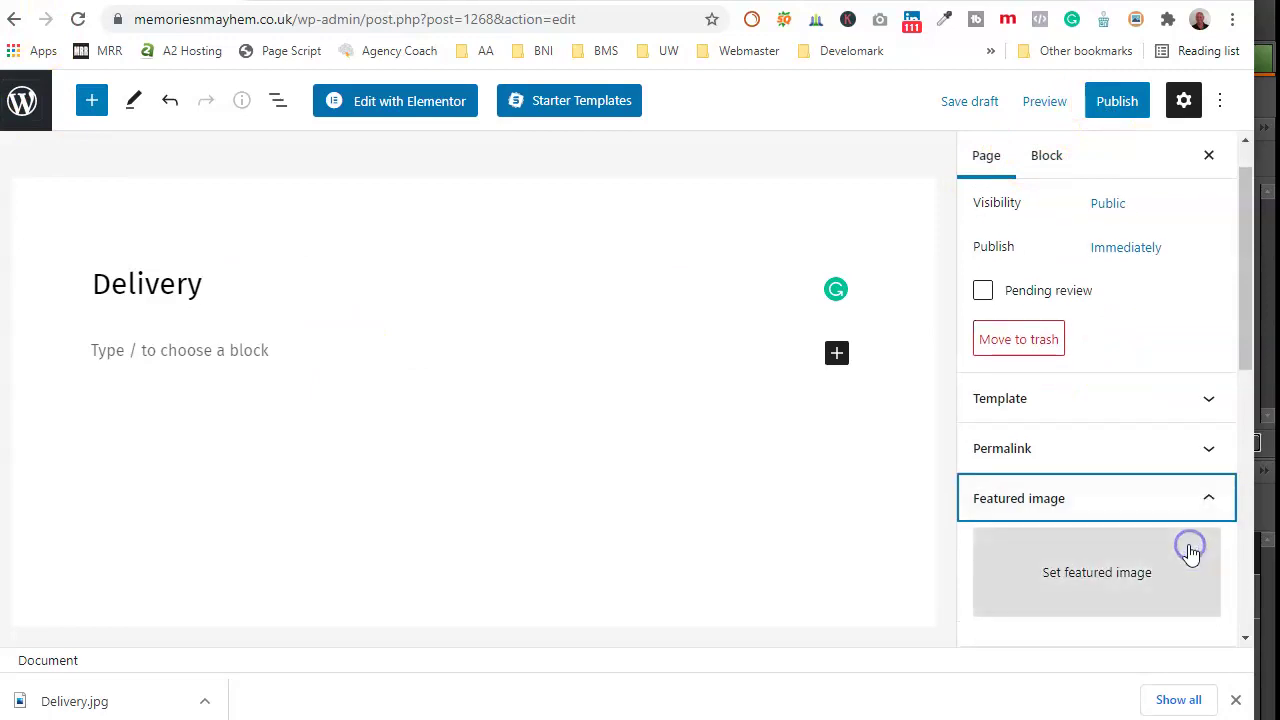
left_click(1103, 571)
left_click(107, 181)
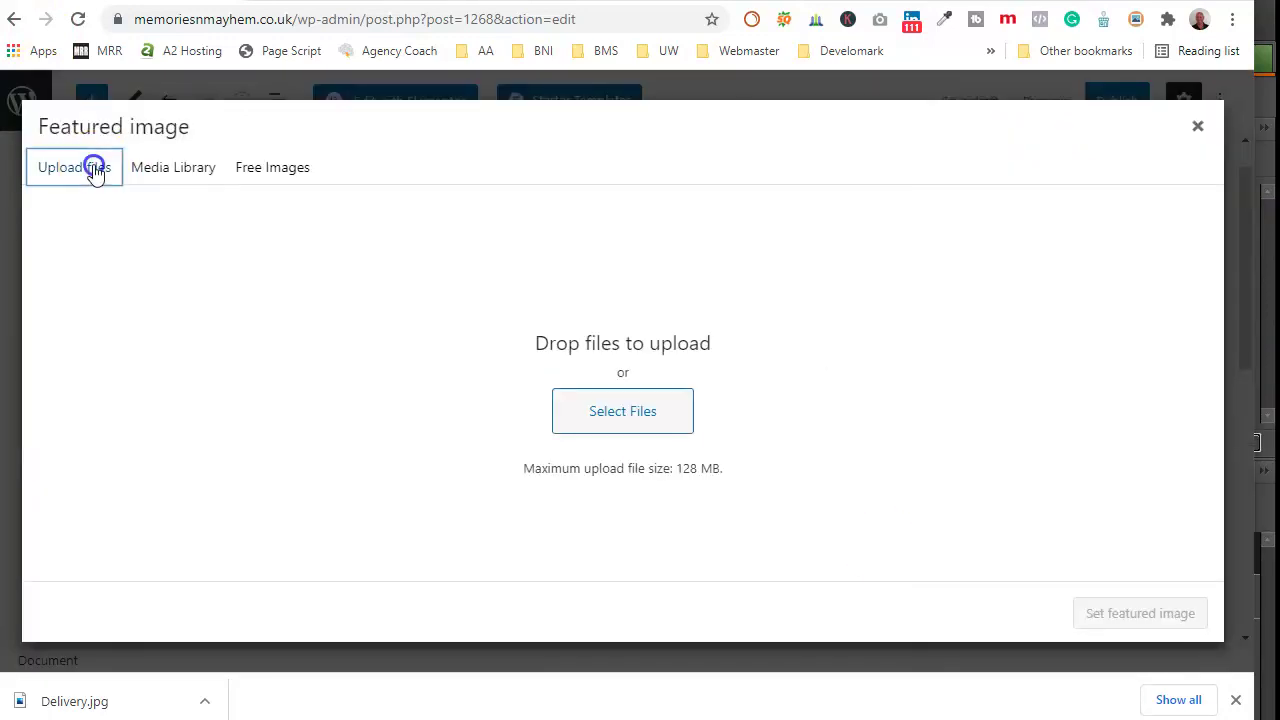
left_click(640, 420)
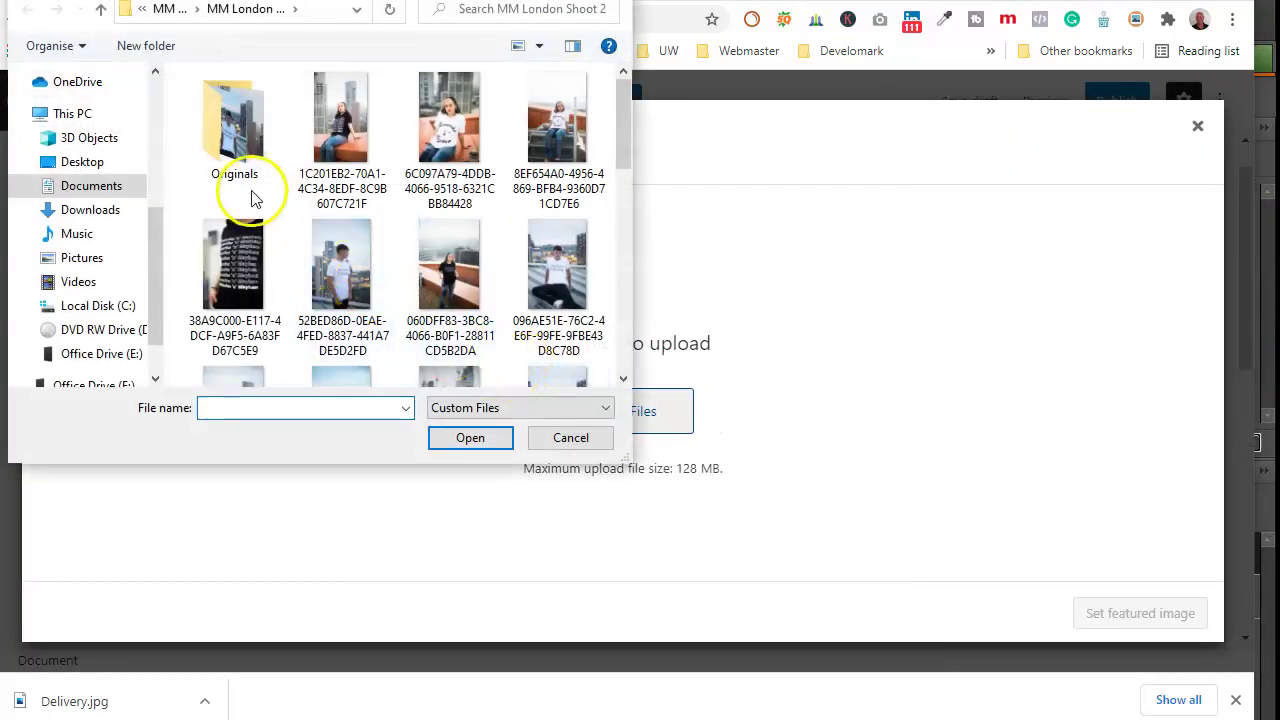
left_click(110, 216)
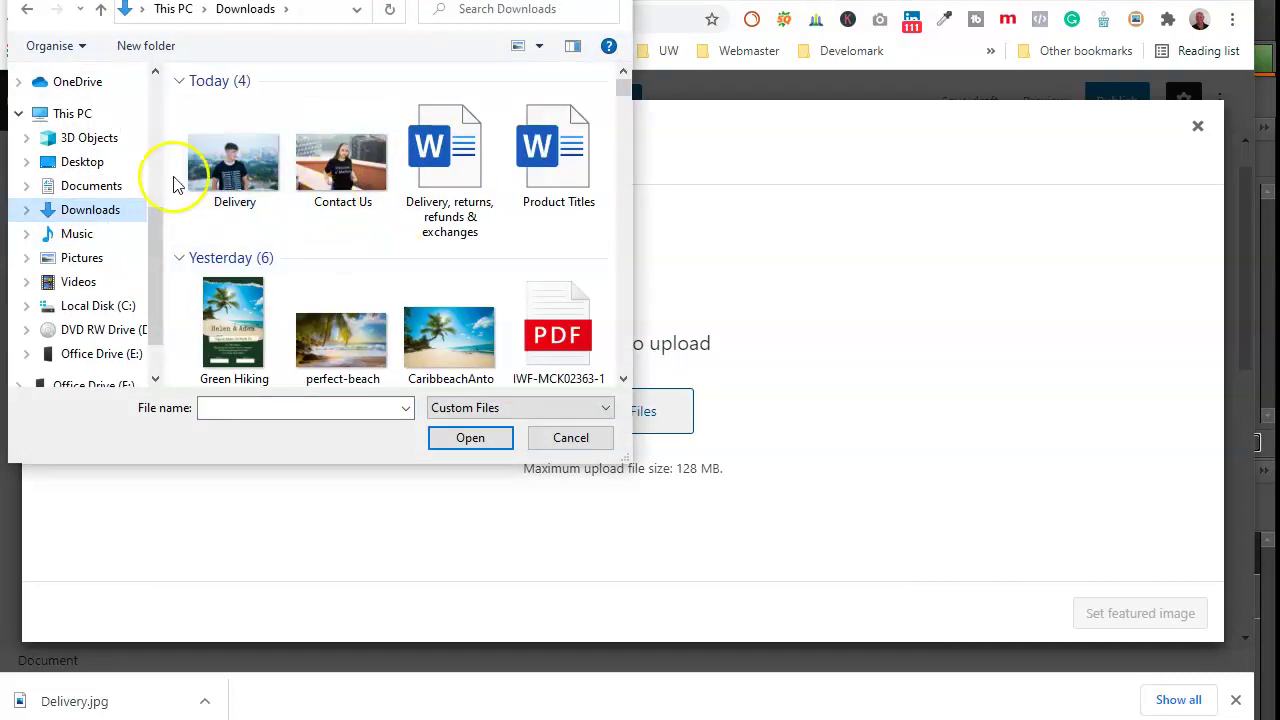
double_click(222, 168)
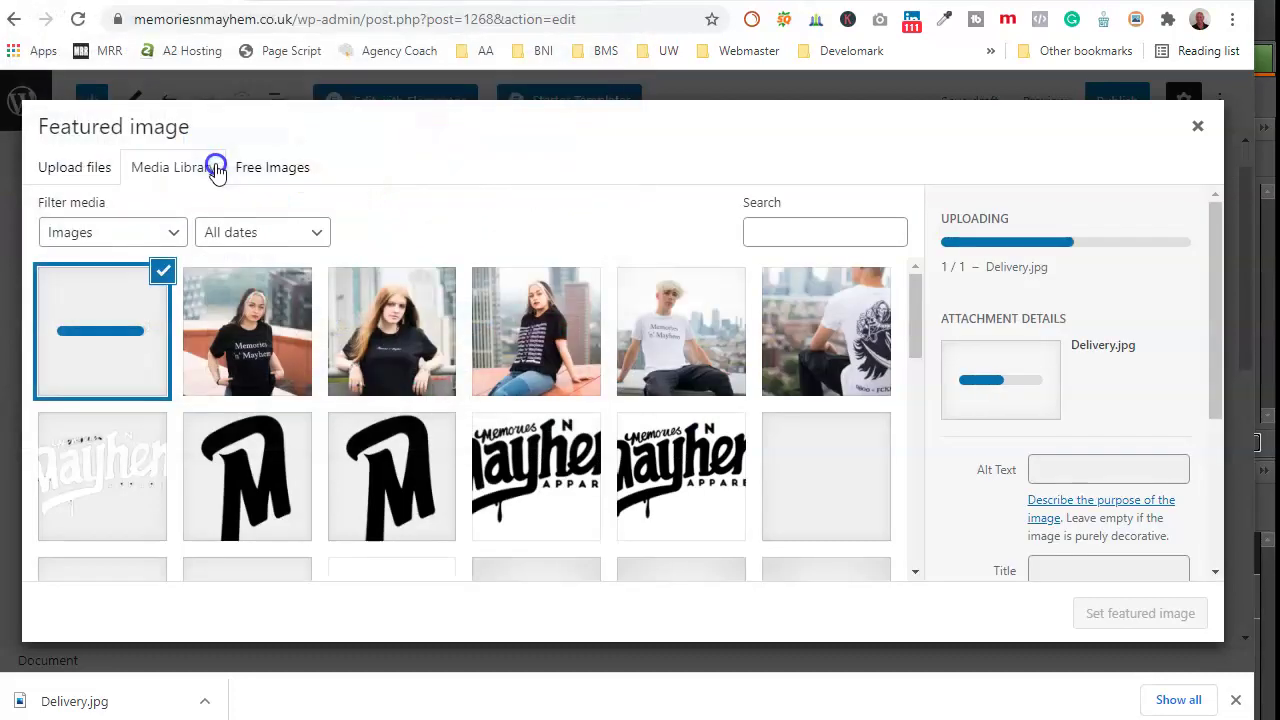
left_click(1052, 505)
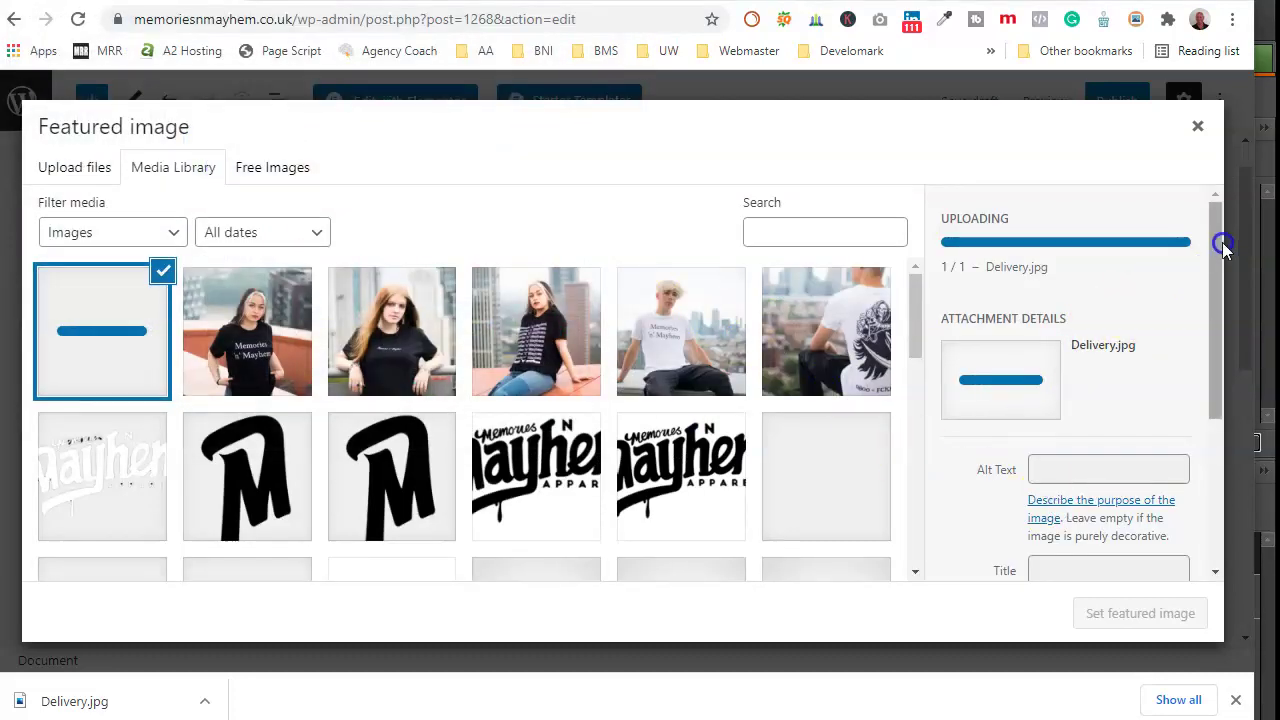
Step: Copy the title 'Delivery' into the alt text and description, then set it as featured image
left_click(1129, 488)
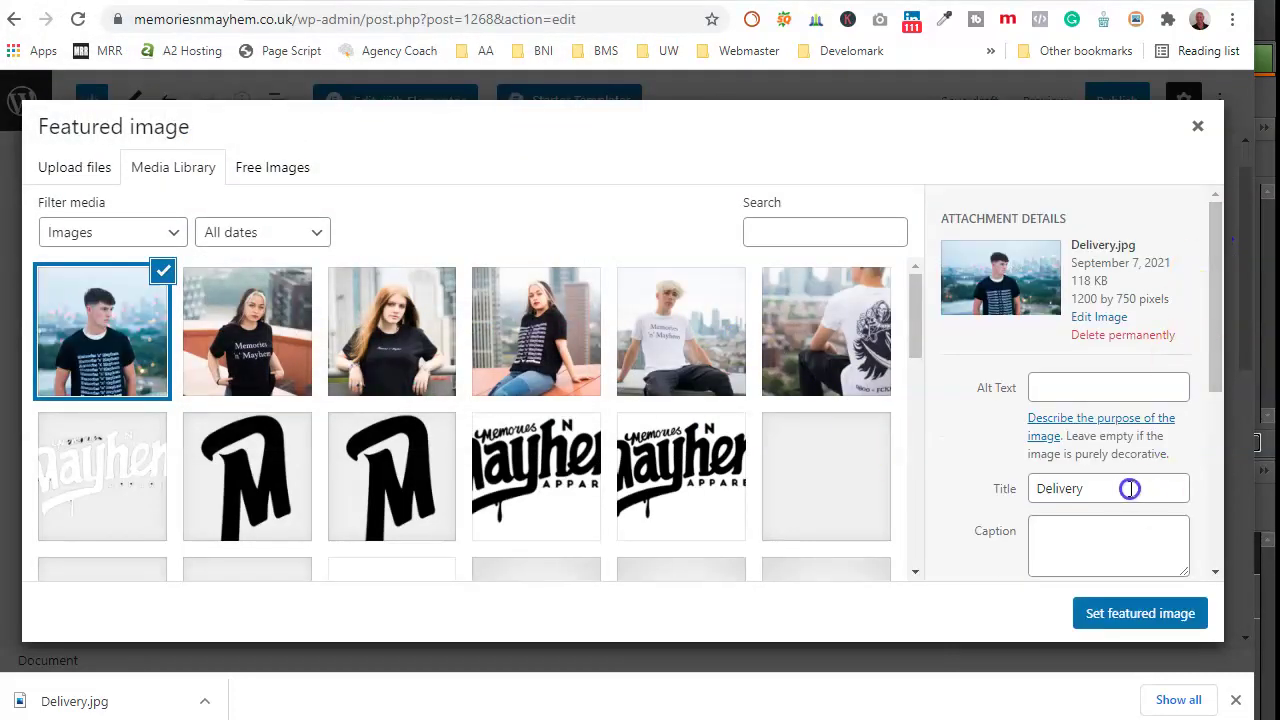
right_click(1127, 488)
left_click(1030, 207)
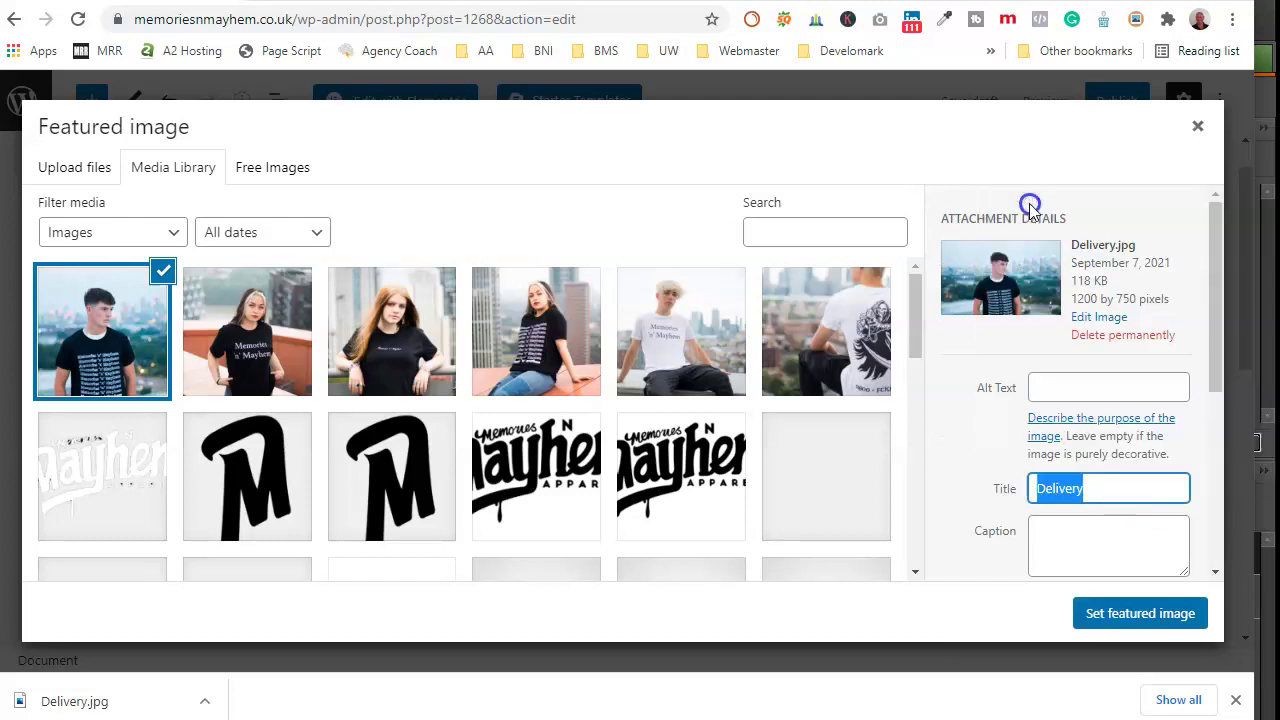
left_click(1103, 391)
right_click(1103, 391)
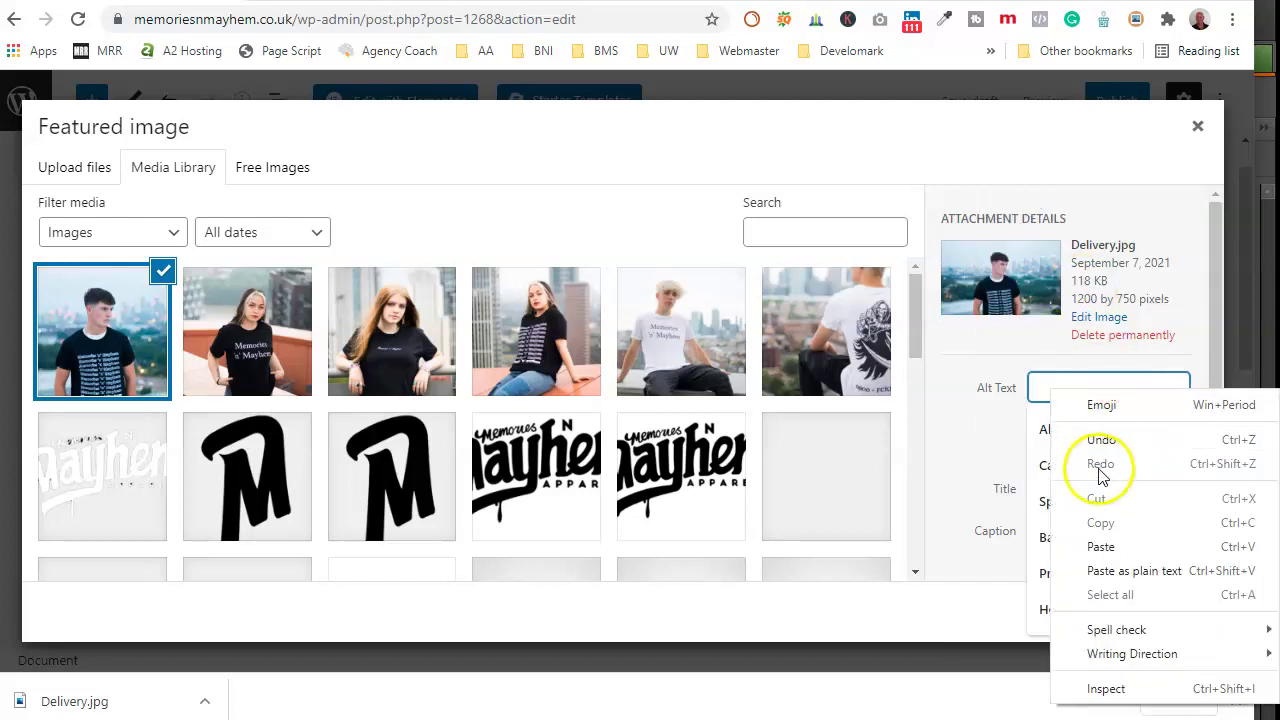
left_click(1110, 552)
scroll(1066, 543, "down", 2)
left_click(1068, 508)
right_click(1068, 508)
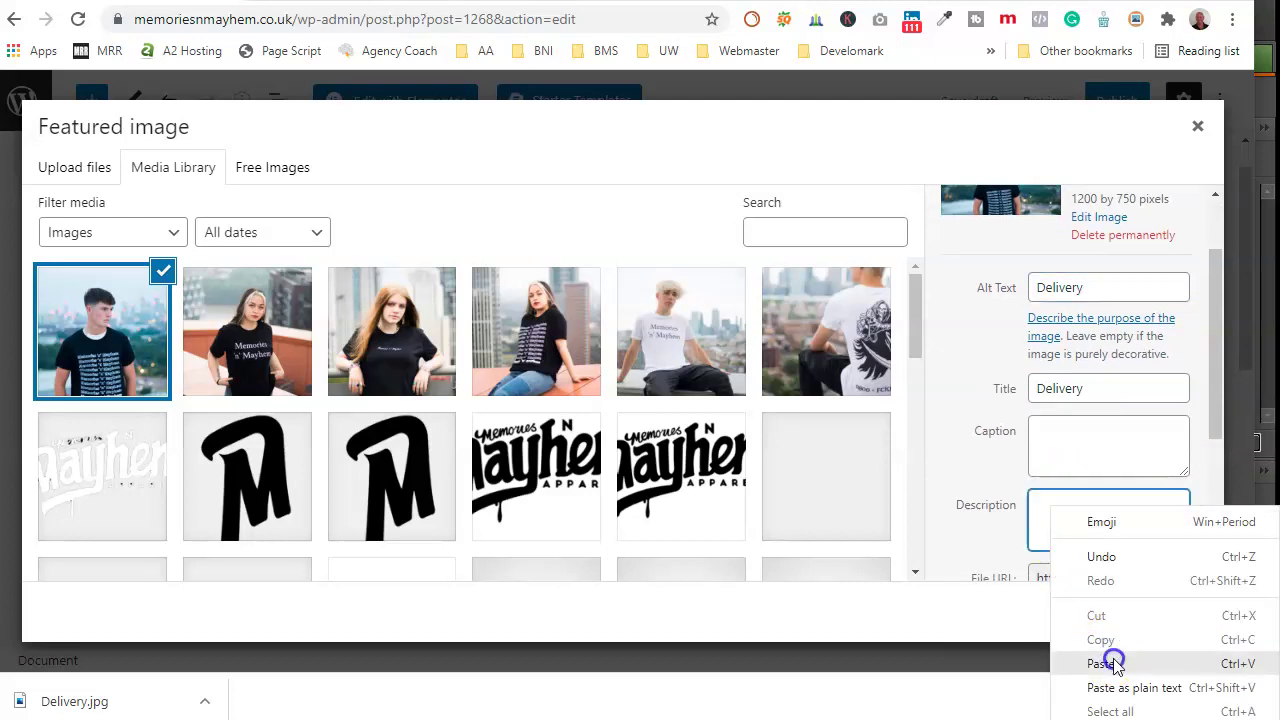
left_click(1104, 663)
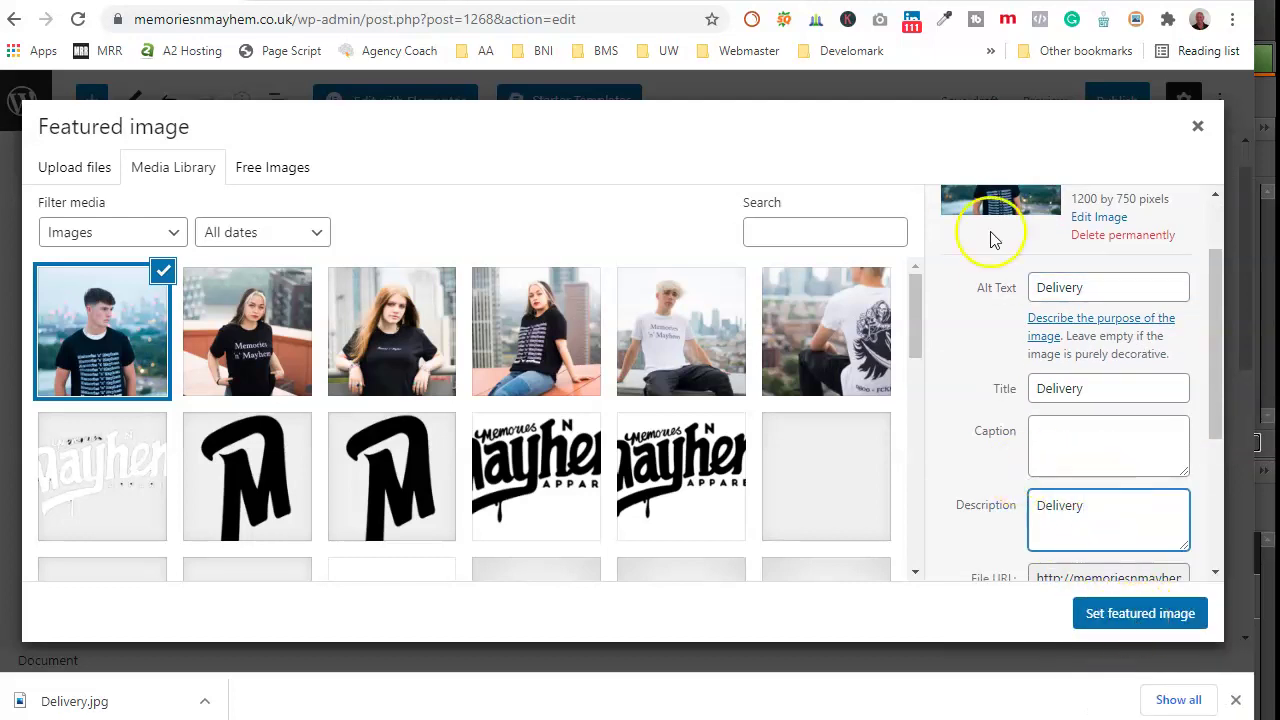
left_click(1140, 614)
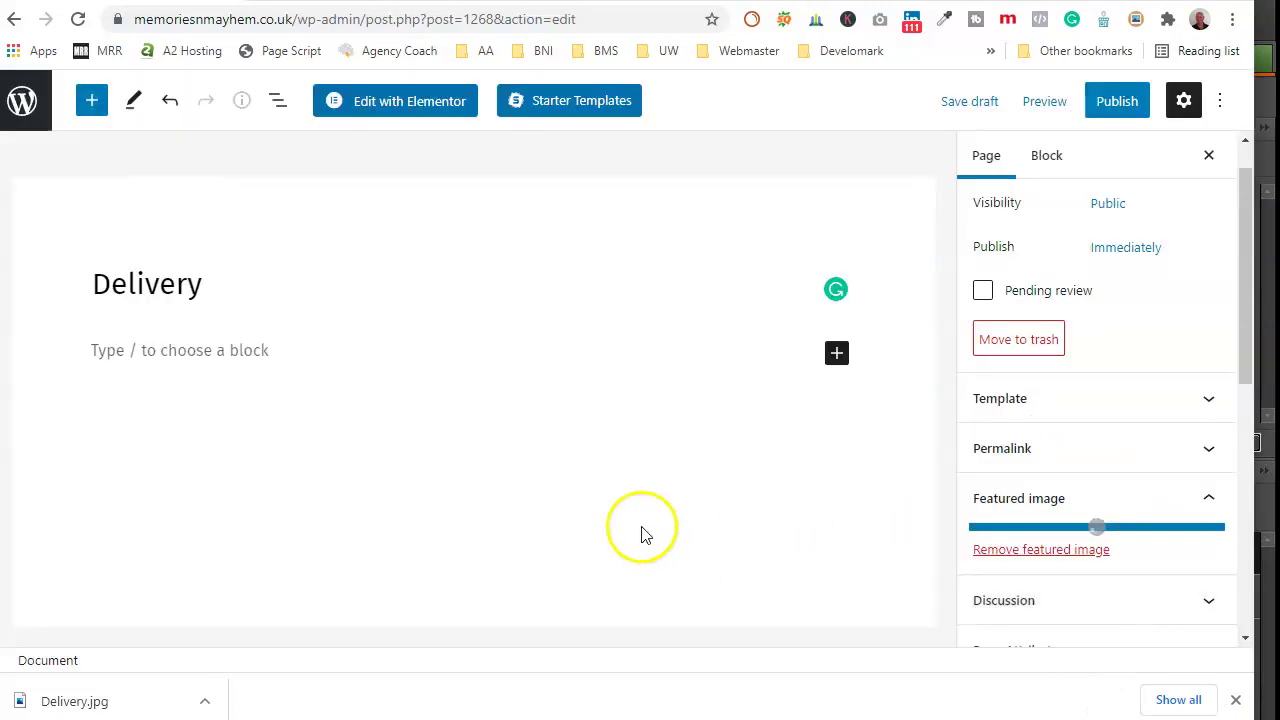
Step: Publish the Delivery page and close the post-publish summary
left_click(1100, 108)
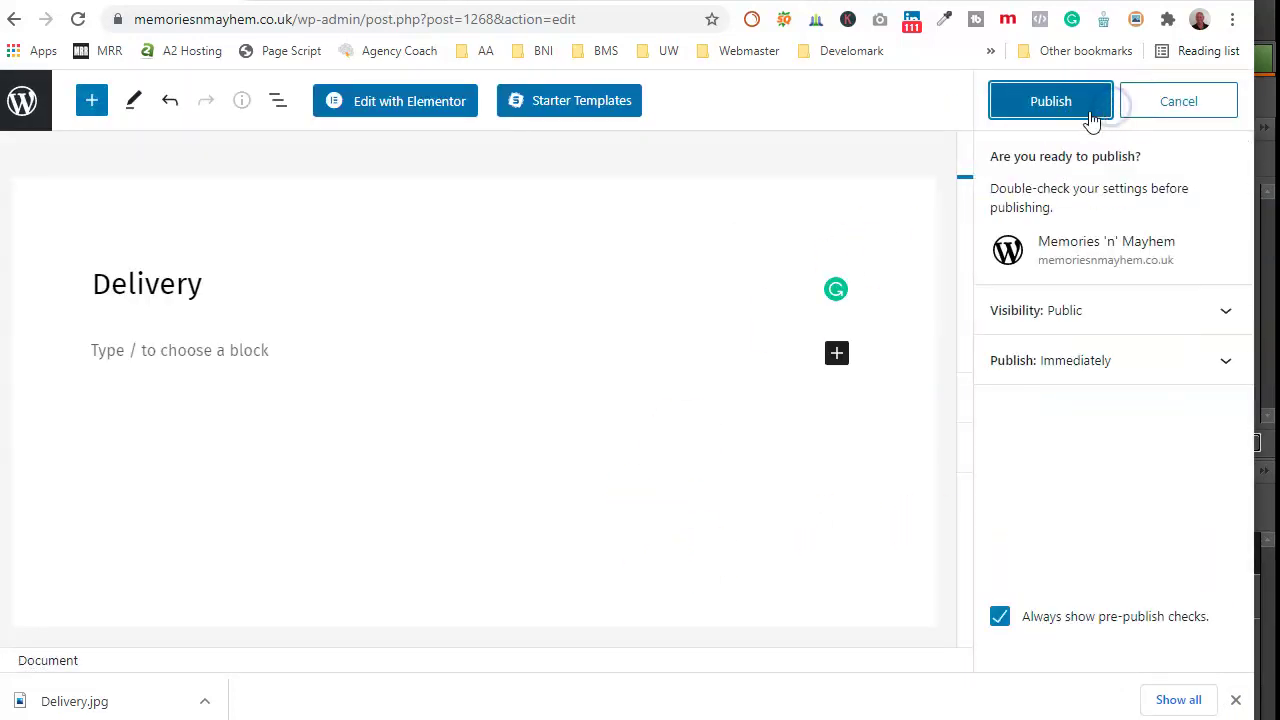
left_click(1090, 116)
left_click(578, 347)
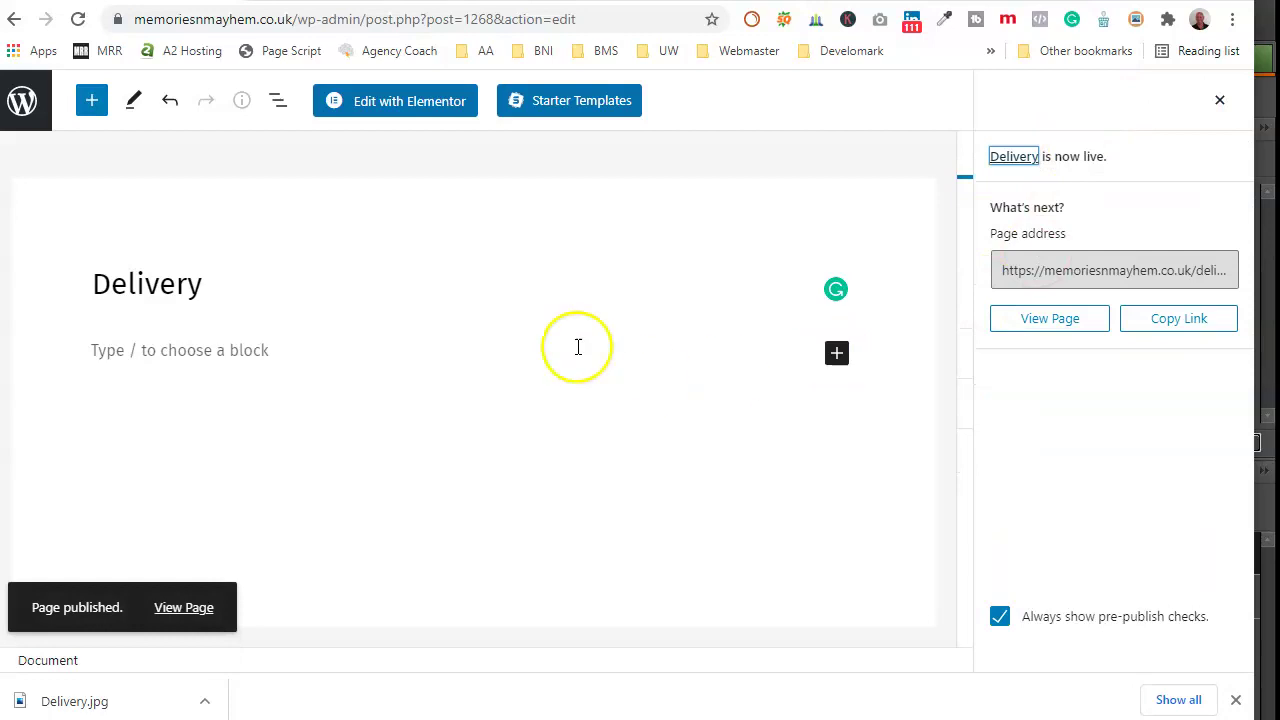
left_click(1220, 100)
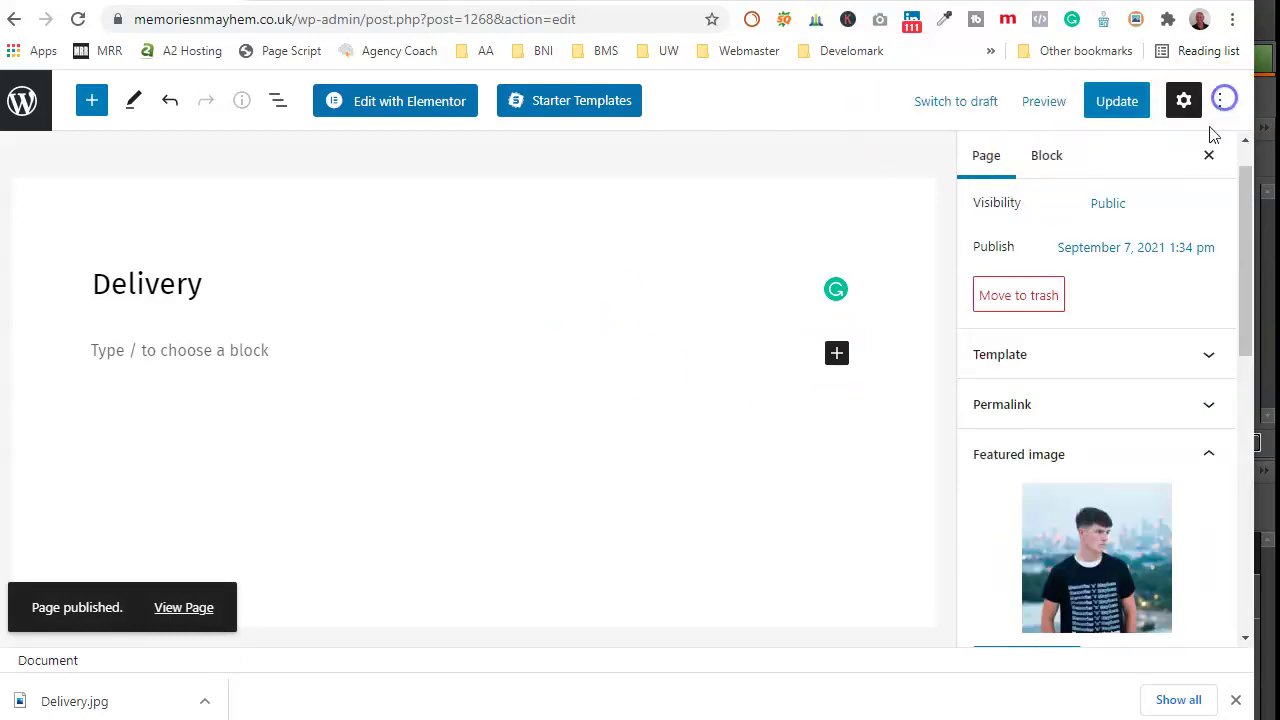
Step: Open the Delivery page in Elementor and insert the Page Topper template from My Templates, importing its settings
left_click(392, 103)
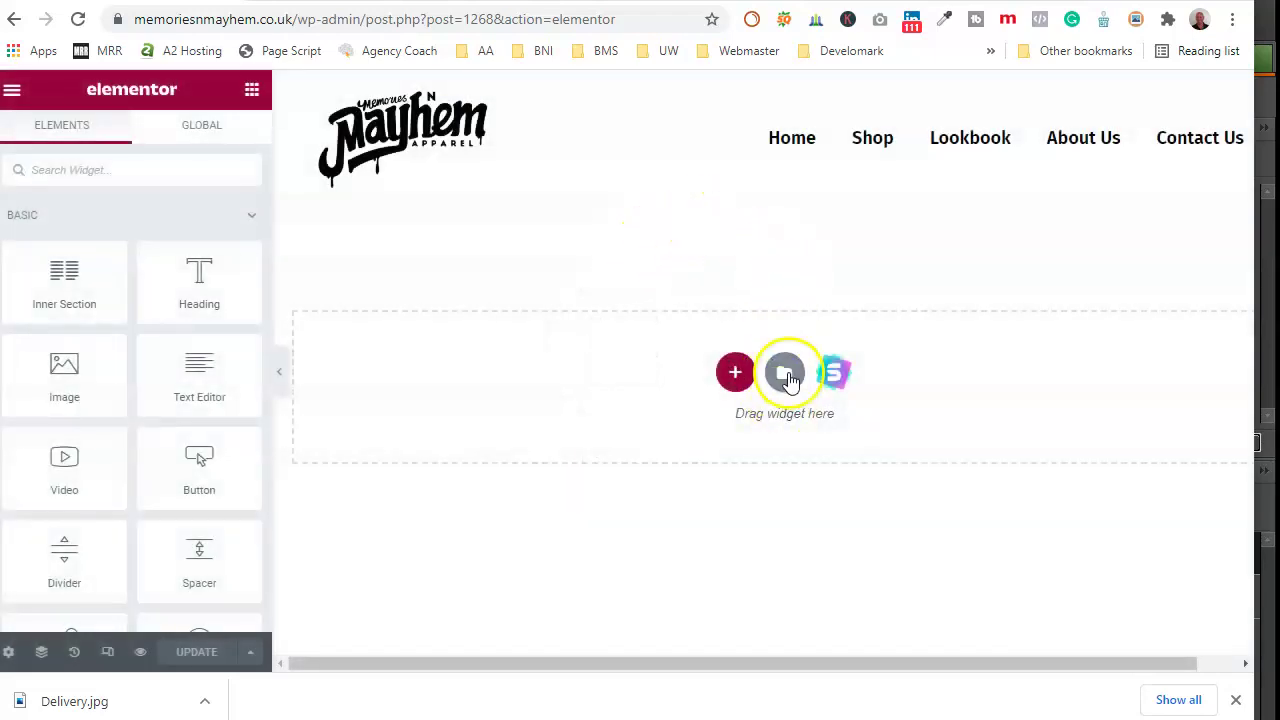
left_click(786, 374)
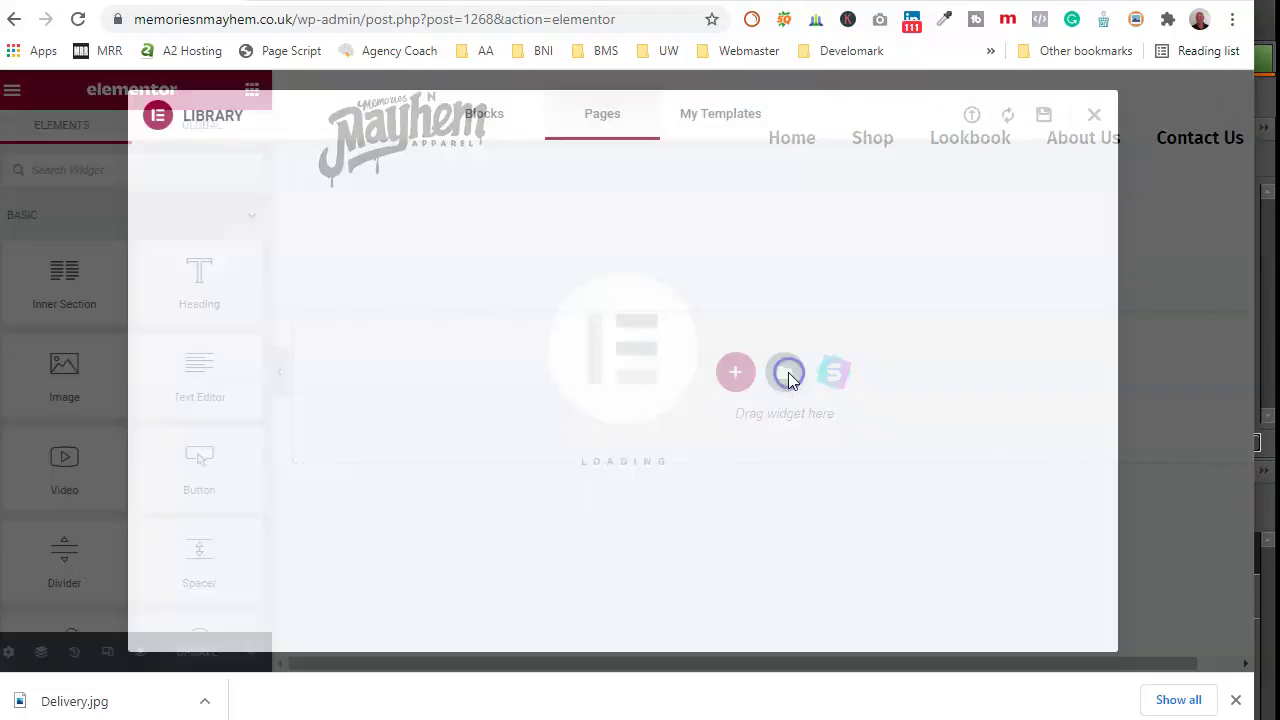
left_click(726, 115)
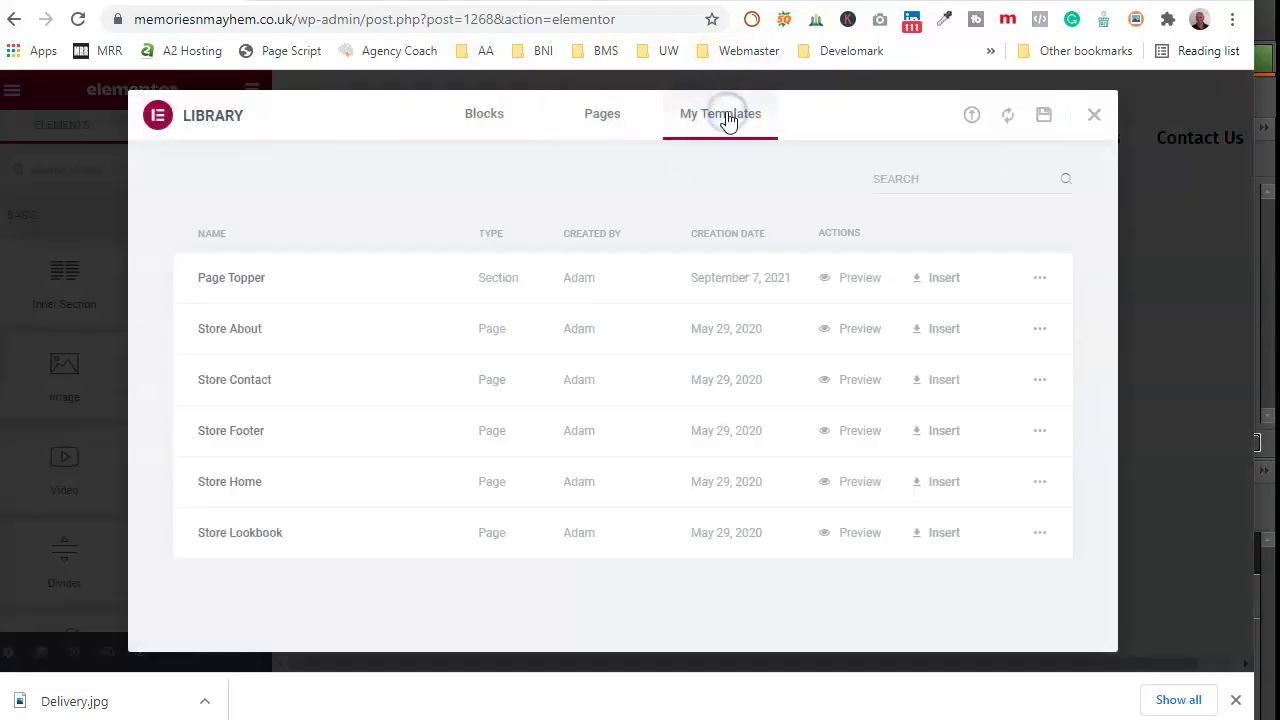
left_click(921, 285)
left_click(749, 449)
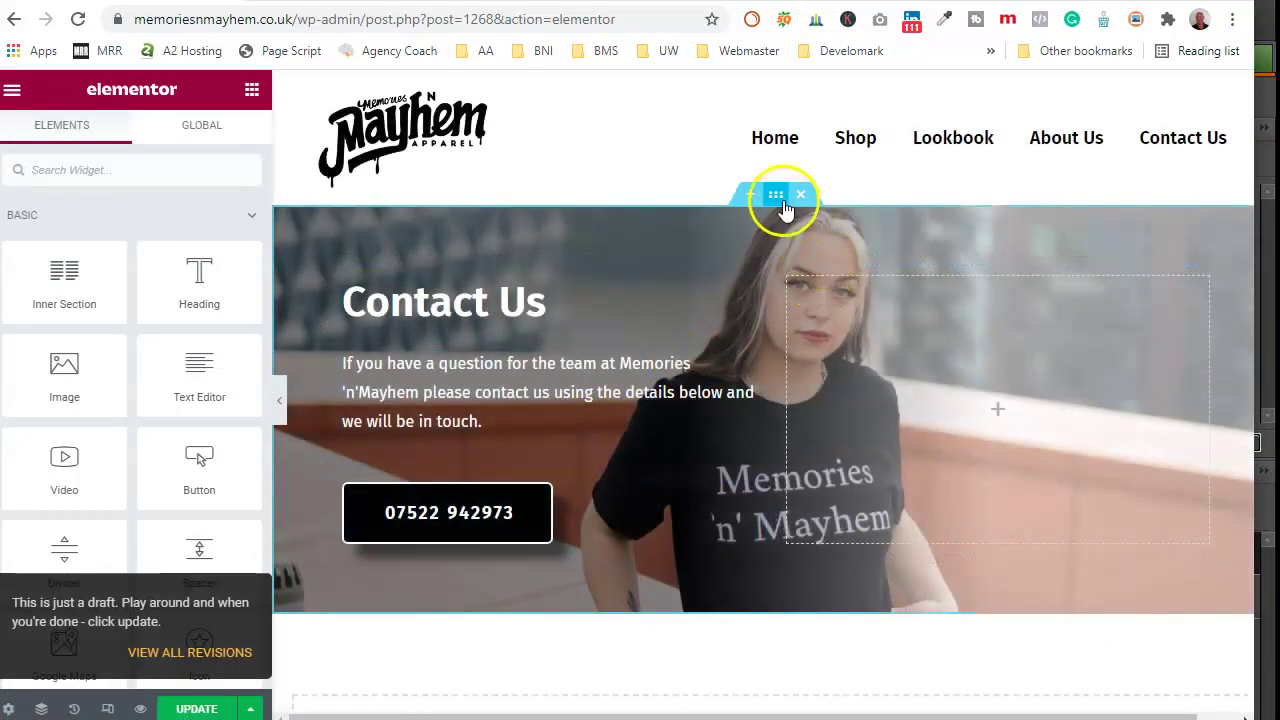
left_click(777, 197)
Step: Set the banner section's background image to Delivery.jpg
left_click(135, 137)
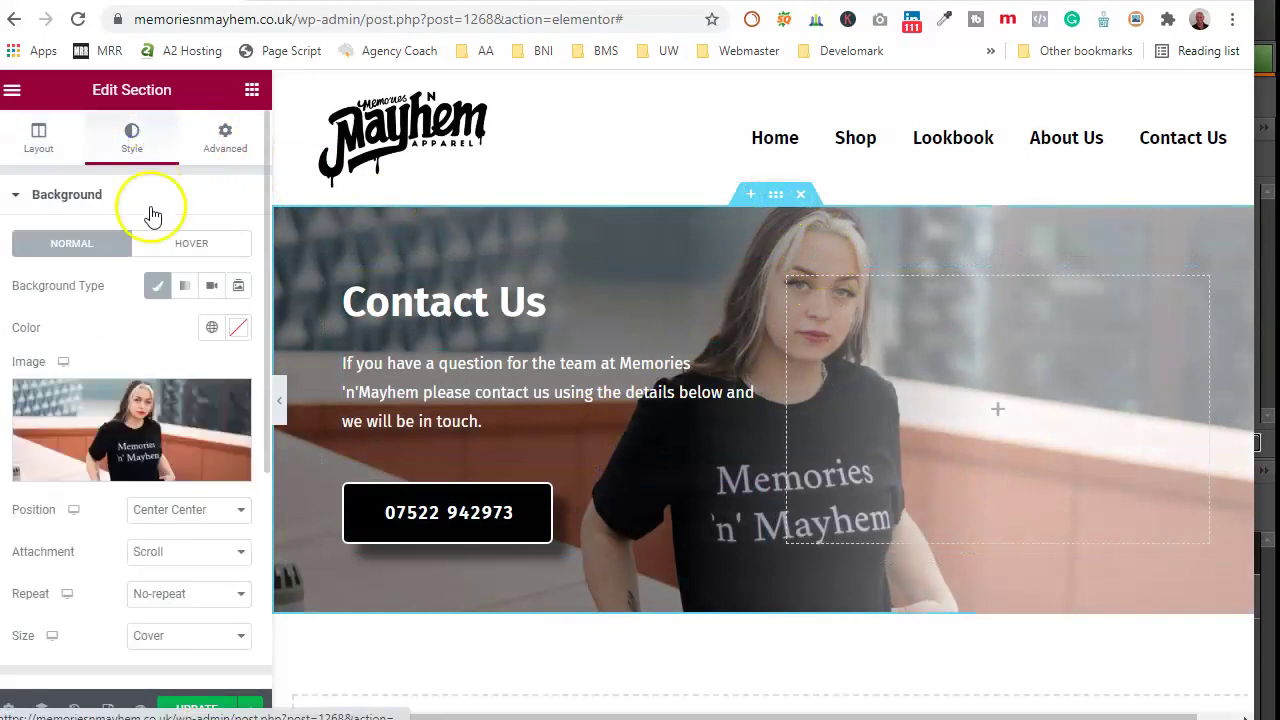
left_click(137, 422)
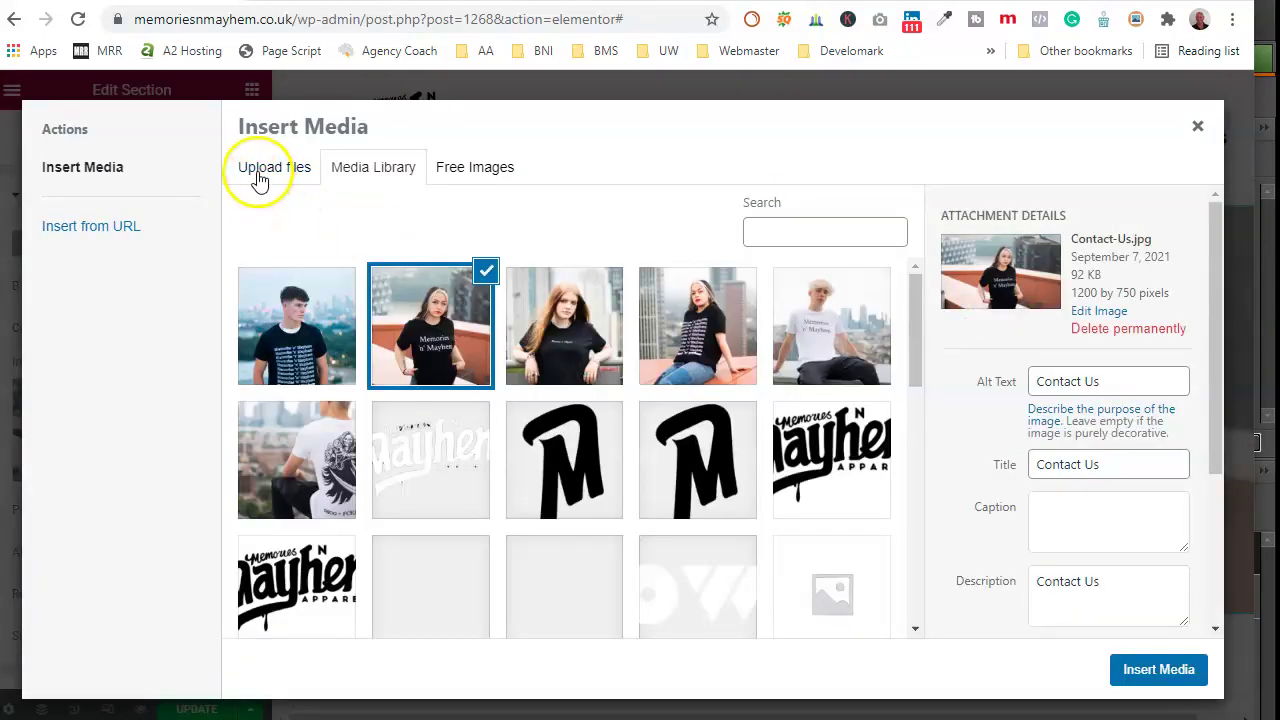
left_click(330, 345)
left_click(1160, 670)
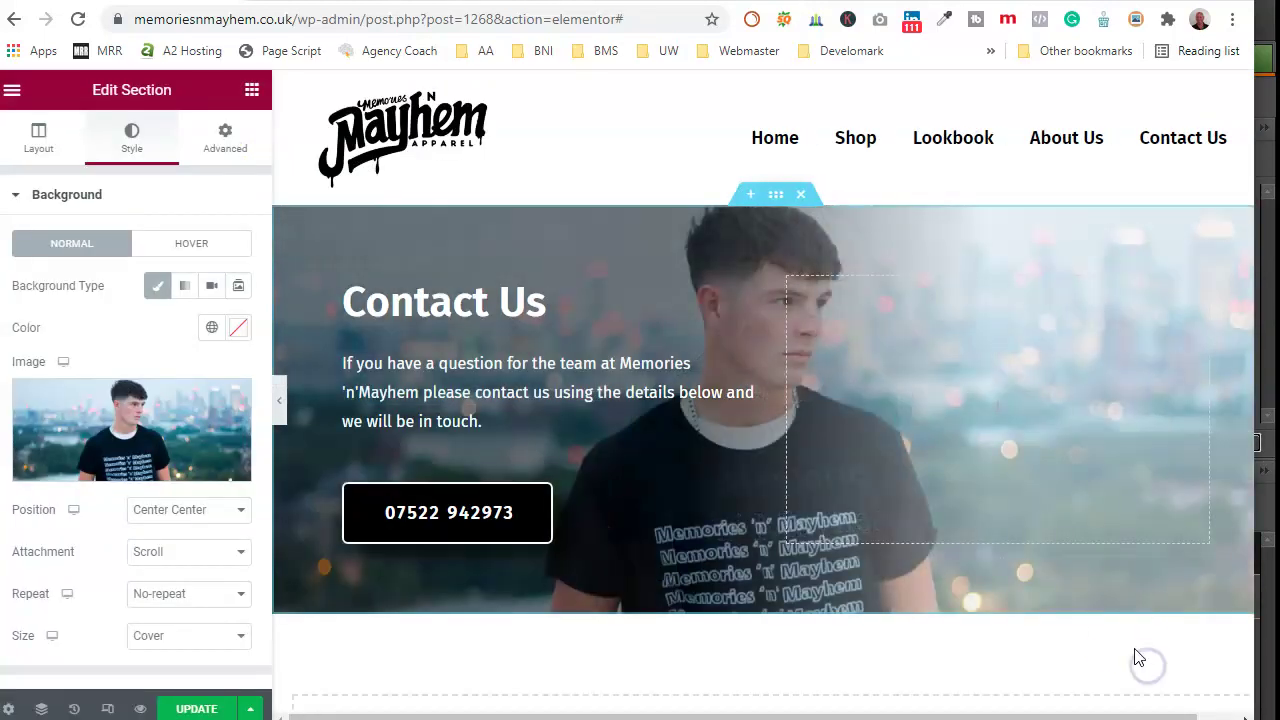
Step: Change the banner heading from 'Contact Us' to 'Delivery'
left_click(510, 300)
triple_click(105, 262)
type("Delivery")
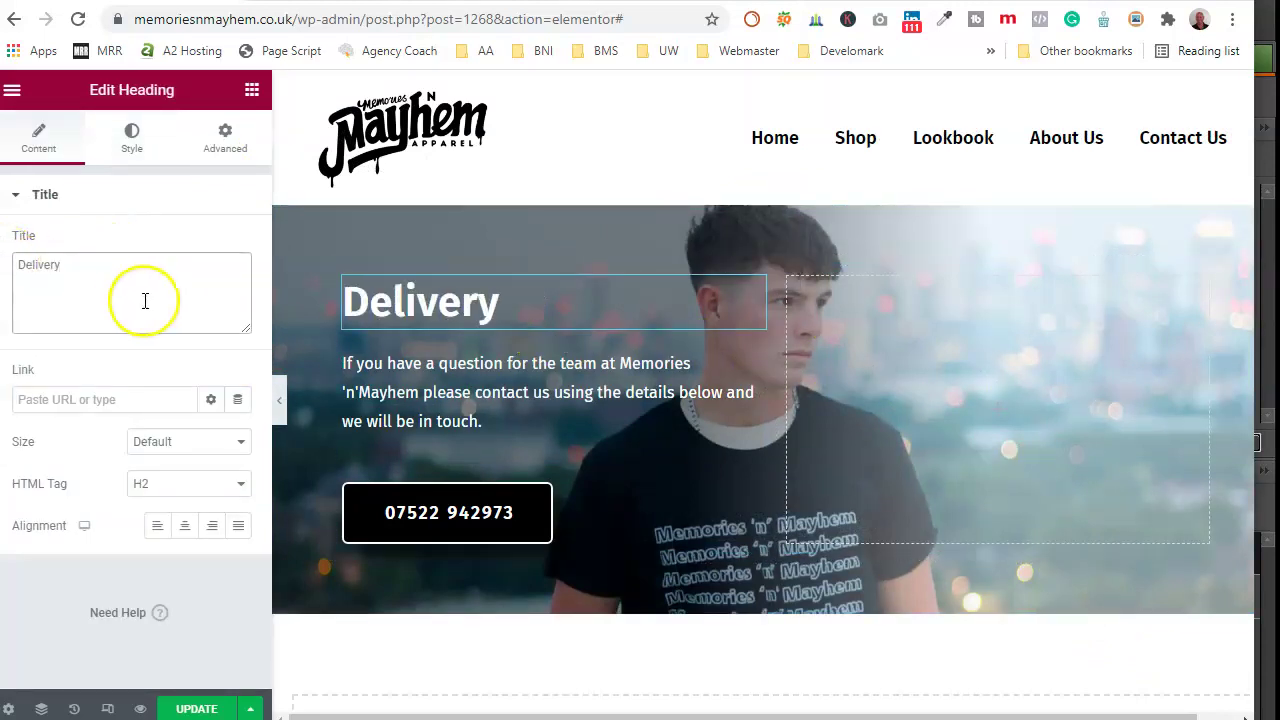
Step: Replace the paragraph with delivery text beginning 'We aim to get all our products out…'
left_click(443, 367)
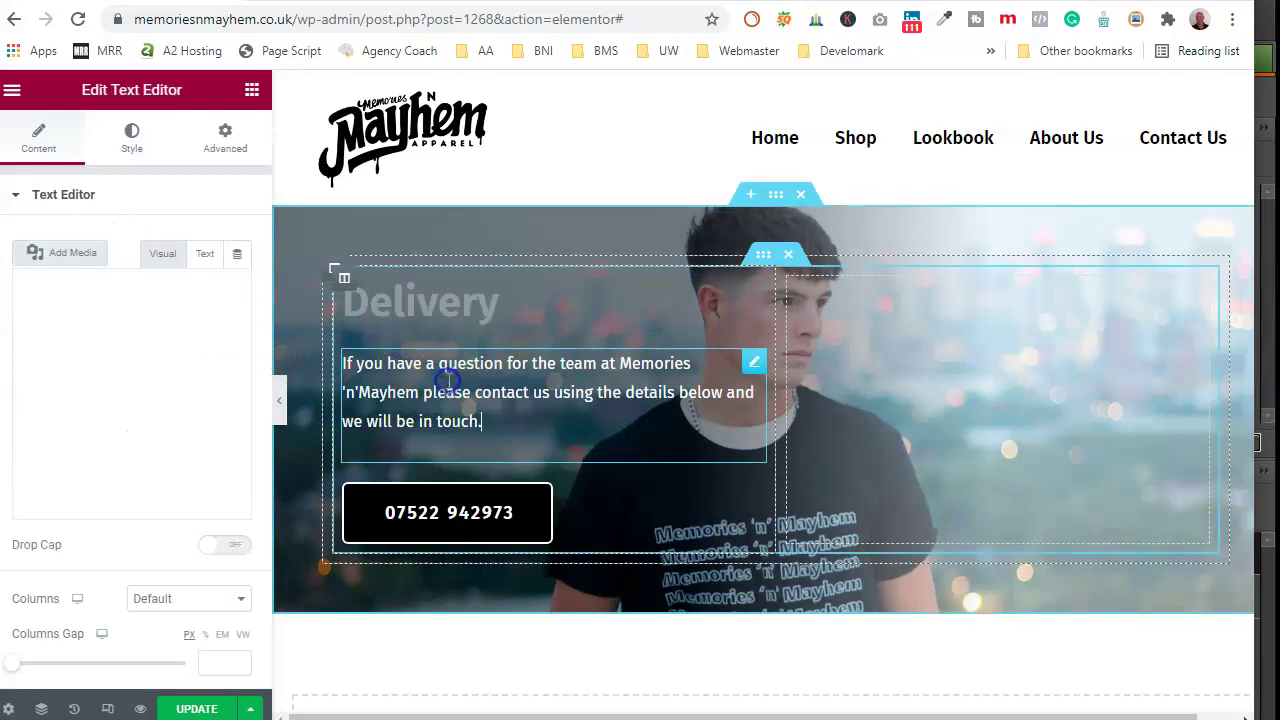
left_click_drag(204, 486, 17, 376)
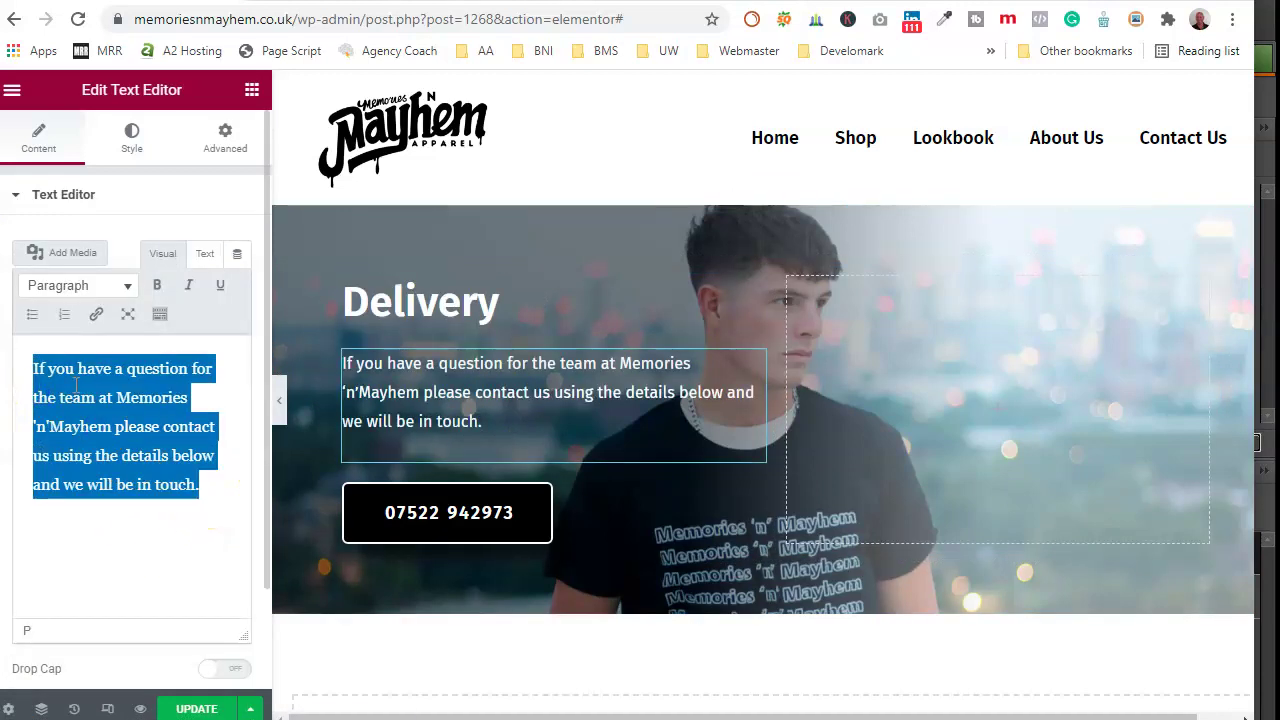
type("We")
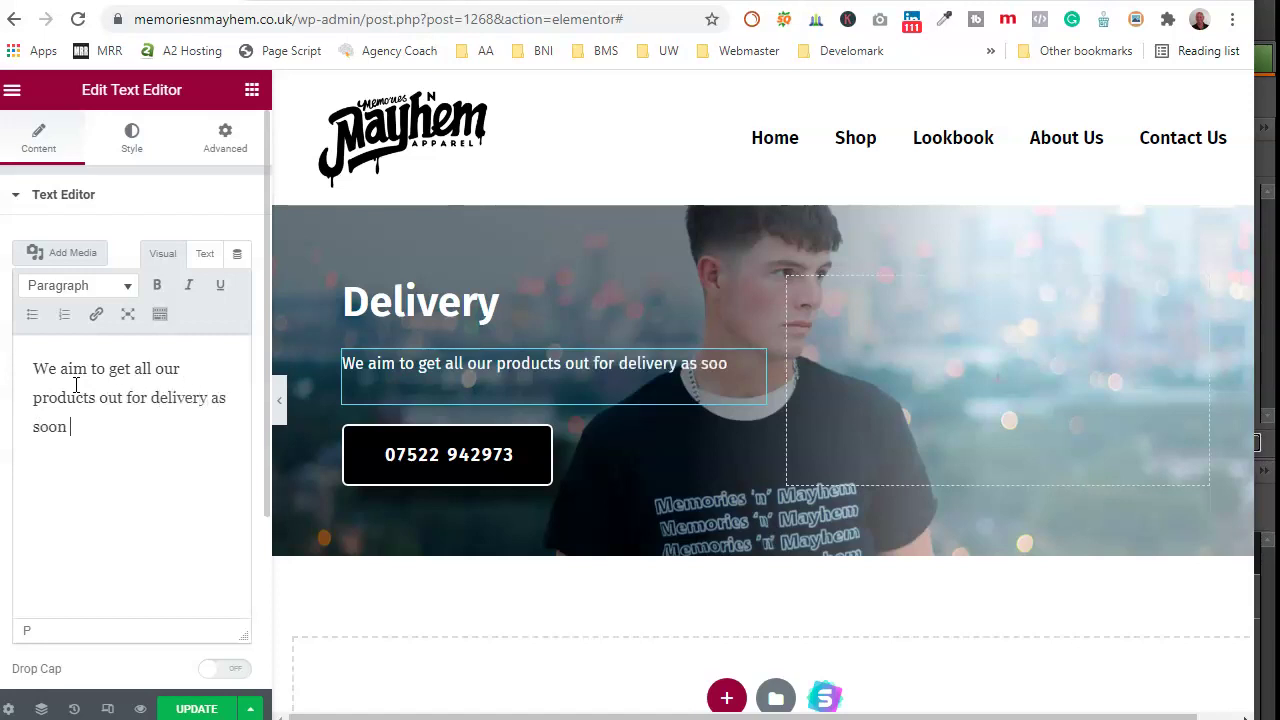
type("we ca")
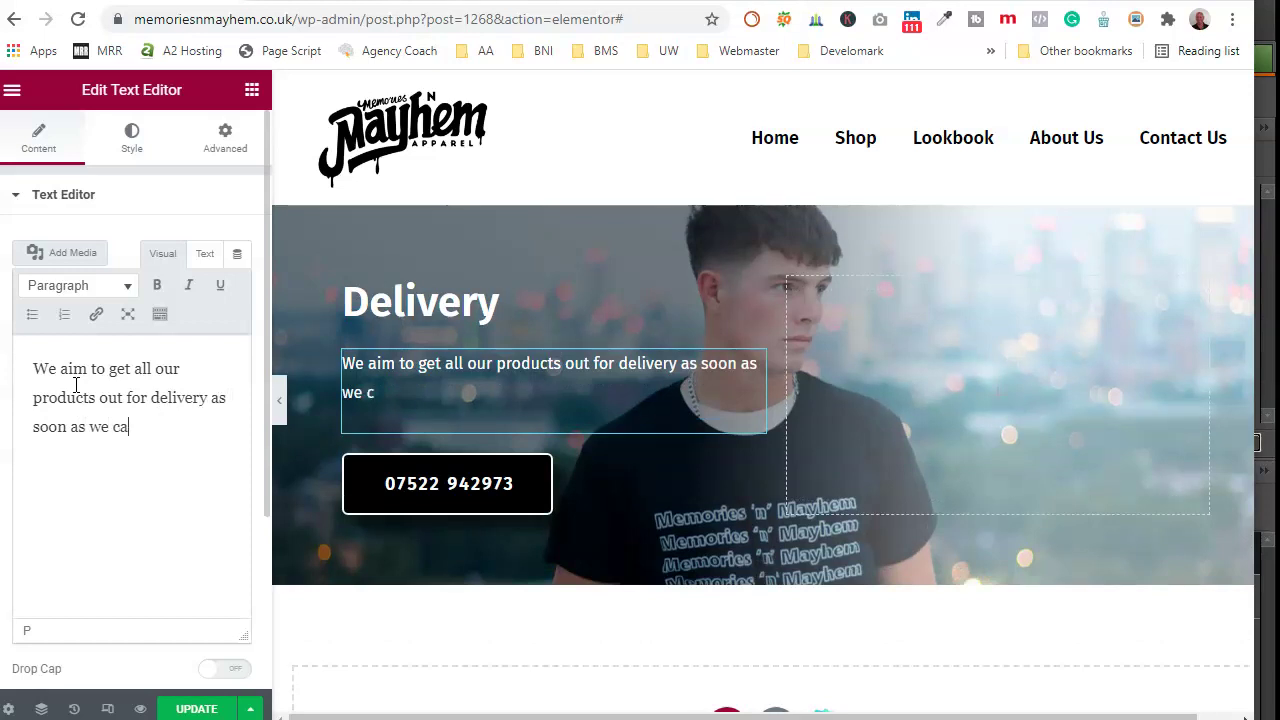
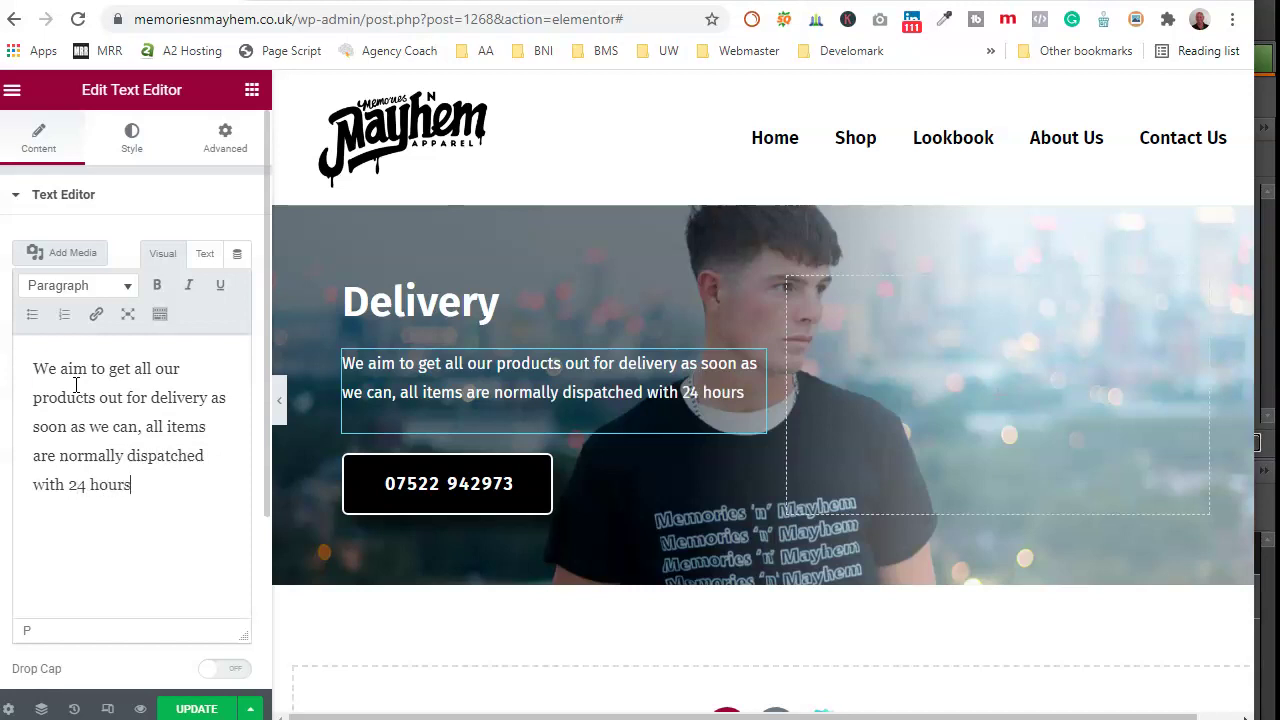
Step: Scroll the preview down from the finished delivery sentence to the banner's button
scroll(560, 350, "down", 2)
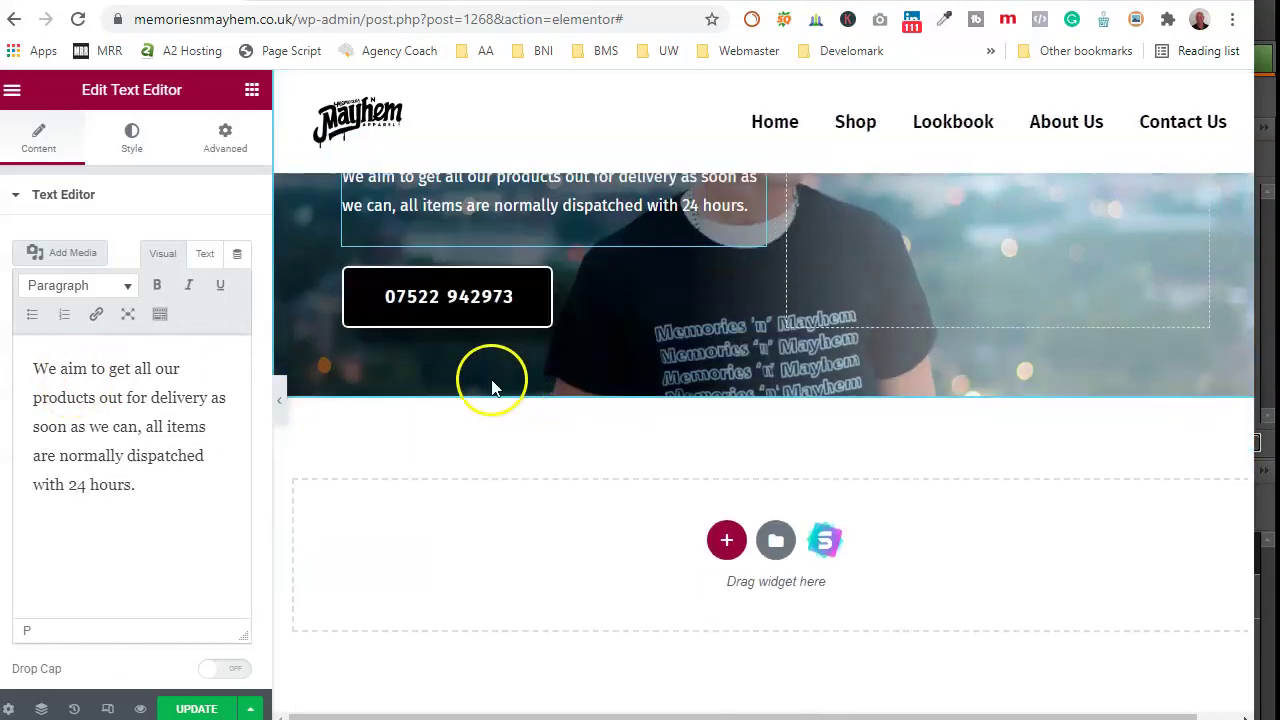
Step: Change the button label to 'contact us' and link it to the Contact Us page
left_click(438, 300)
left_click_drag(208, 287, 177, 289)
type("conta")
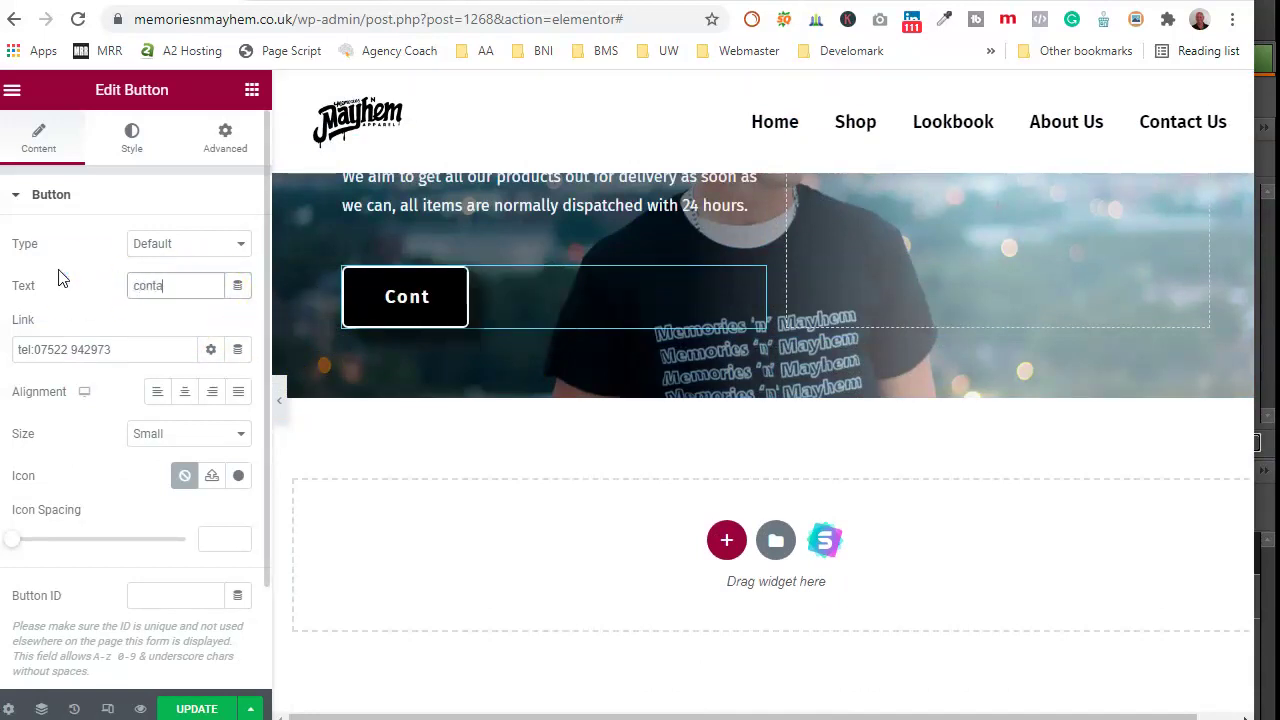
type("ct us")
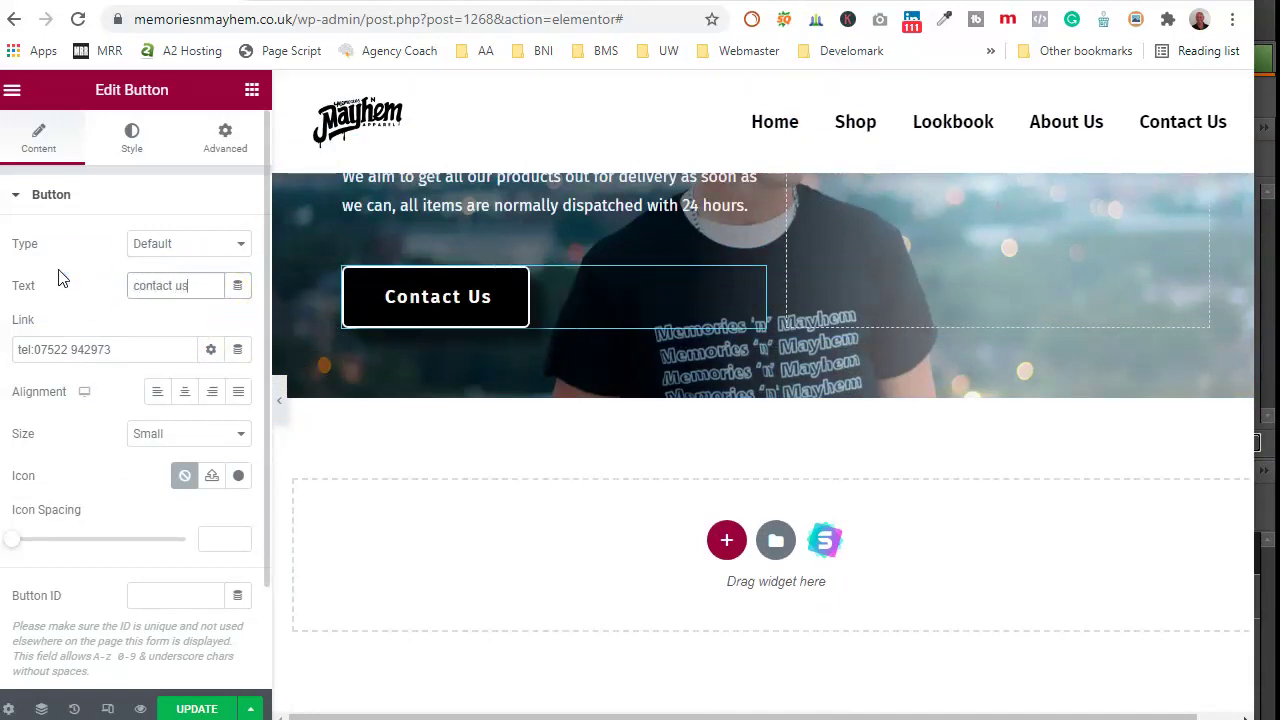
left_click(100, 350)
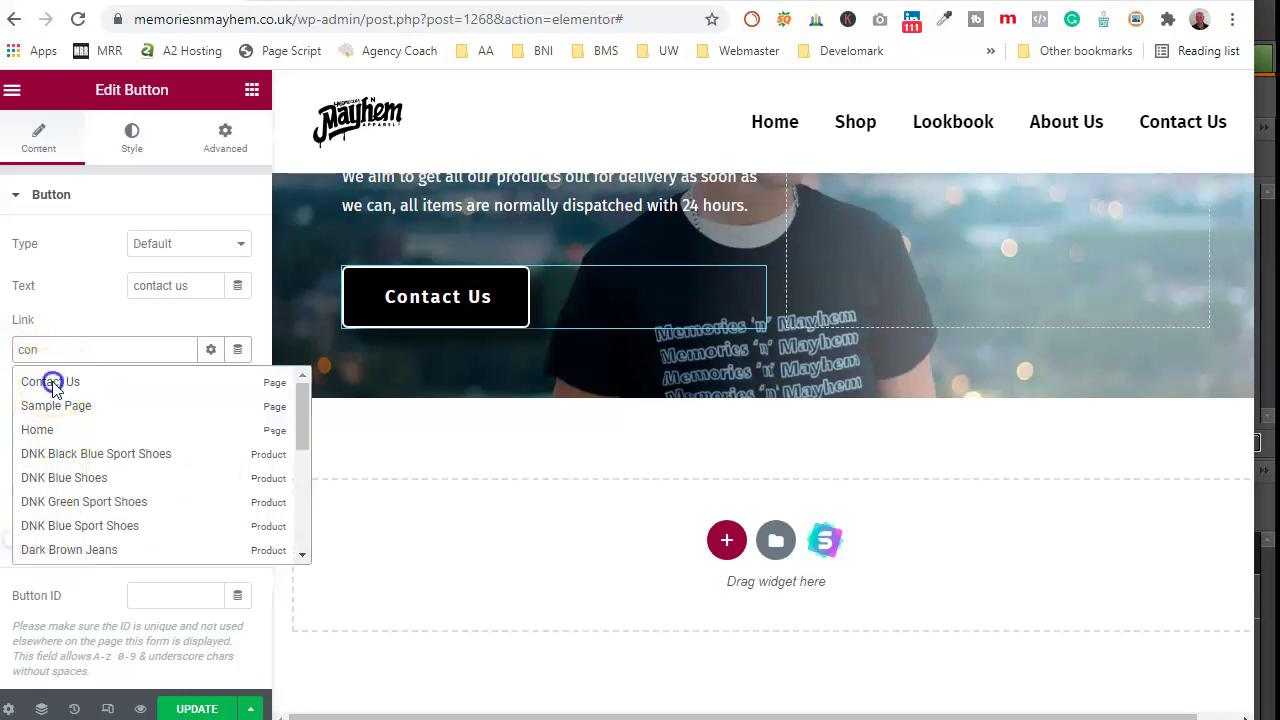
left_click(50, 382)
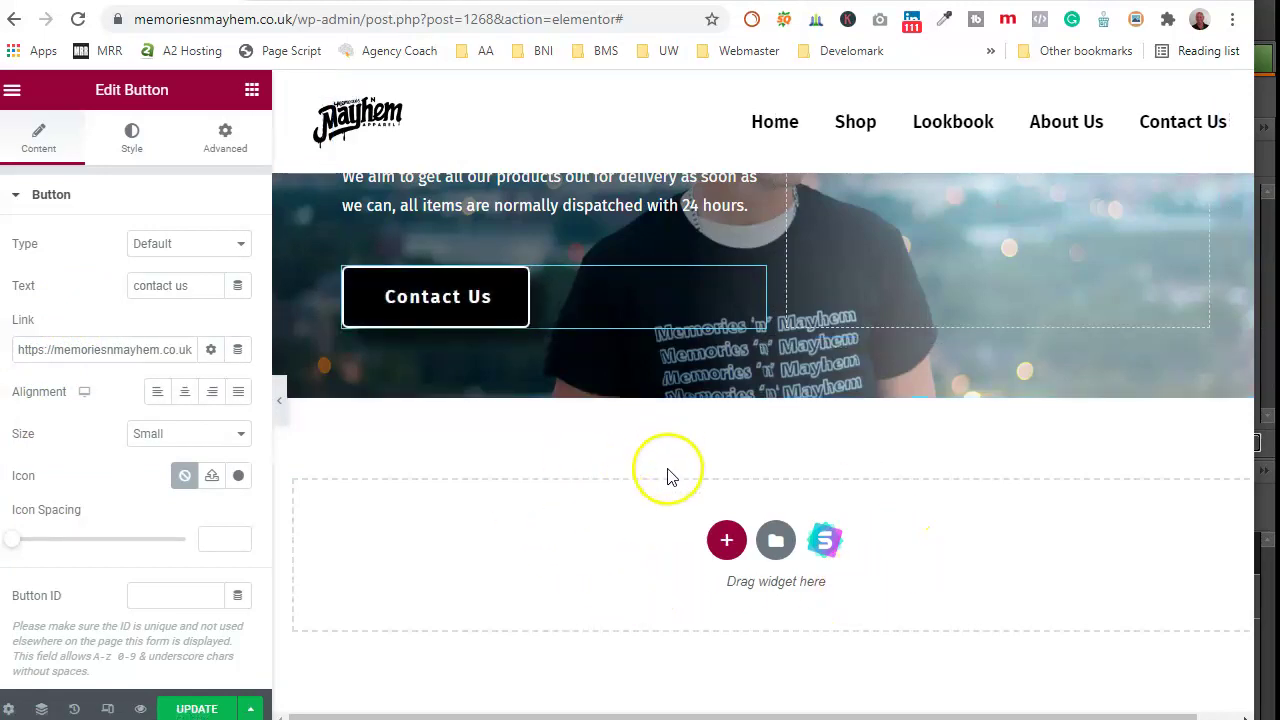
scroll(650, 470, "up", 2)
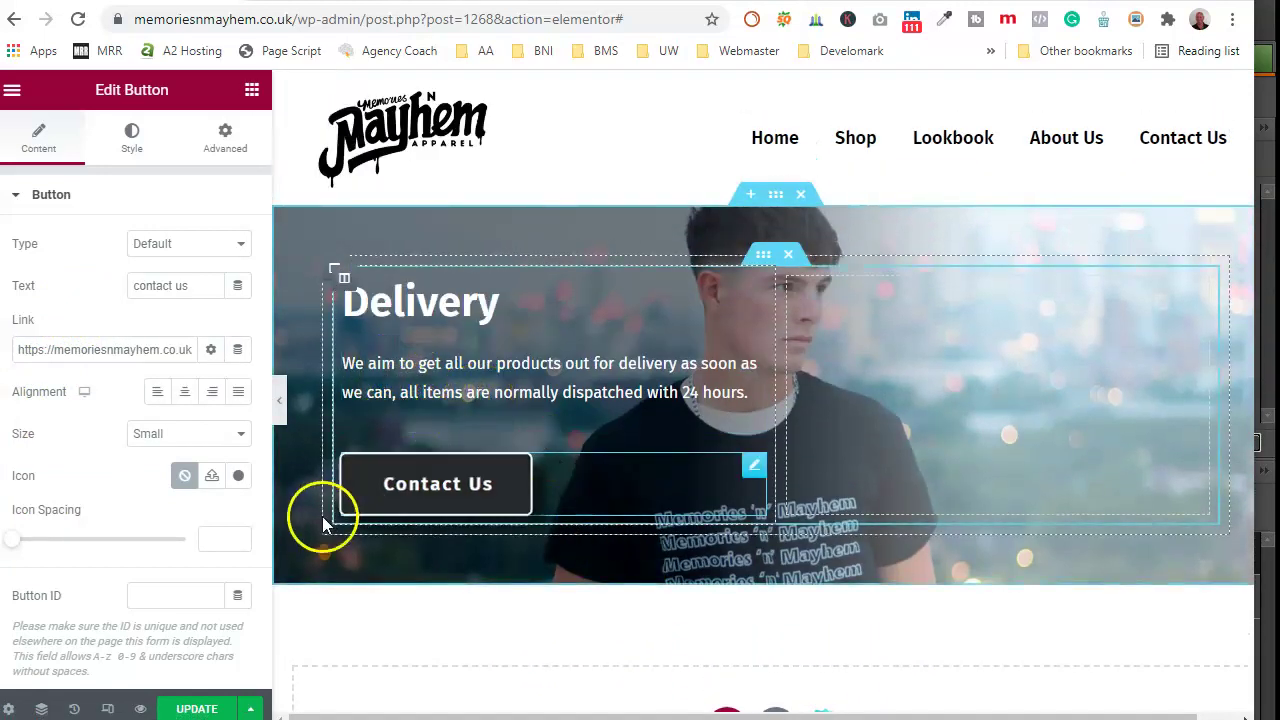
Step: Add the phone icon from the Icon Library before the button label
left_click(238, 476)
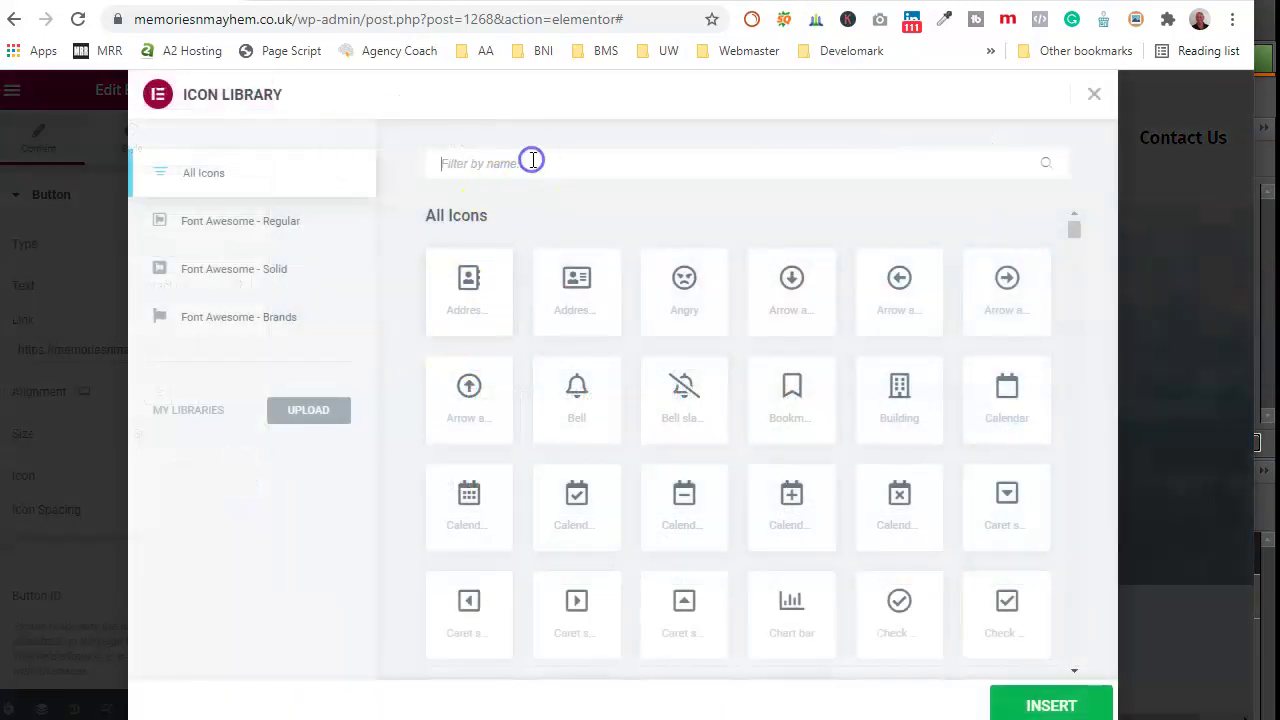
type("phone")
left_click(693, 372)
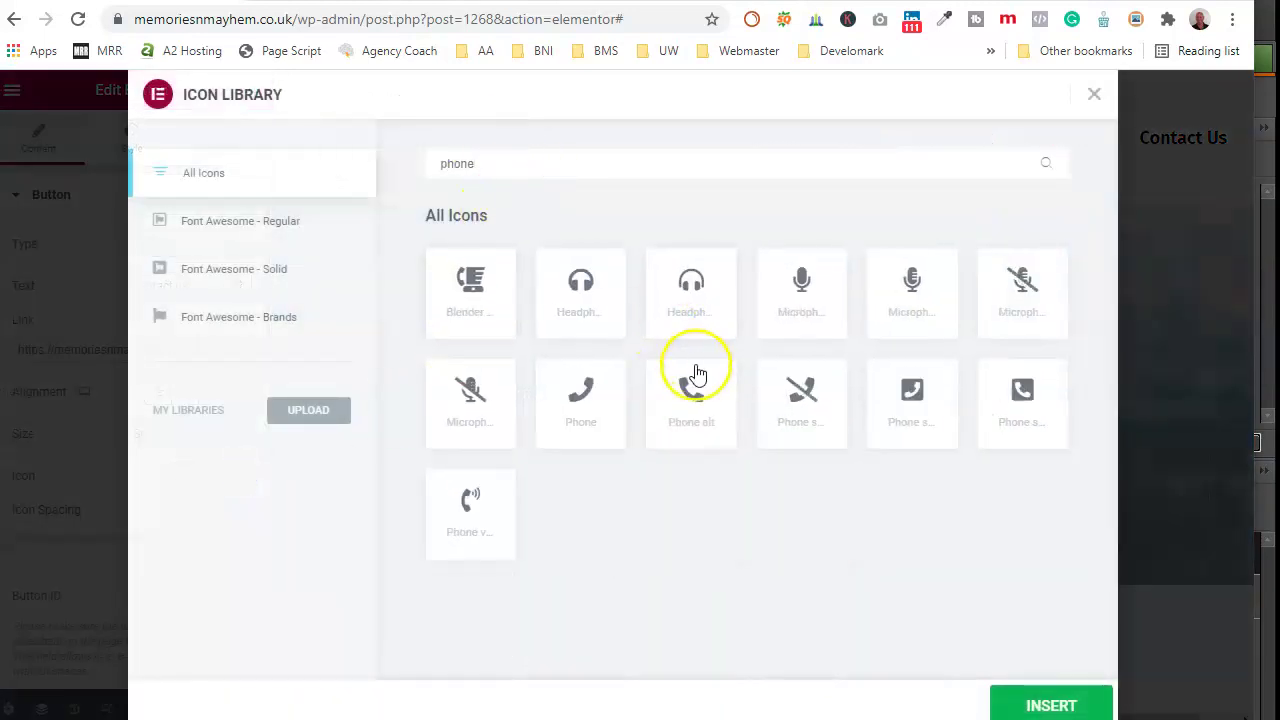
left_click(1051, 690)
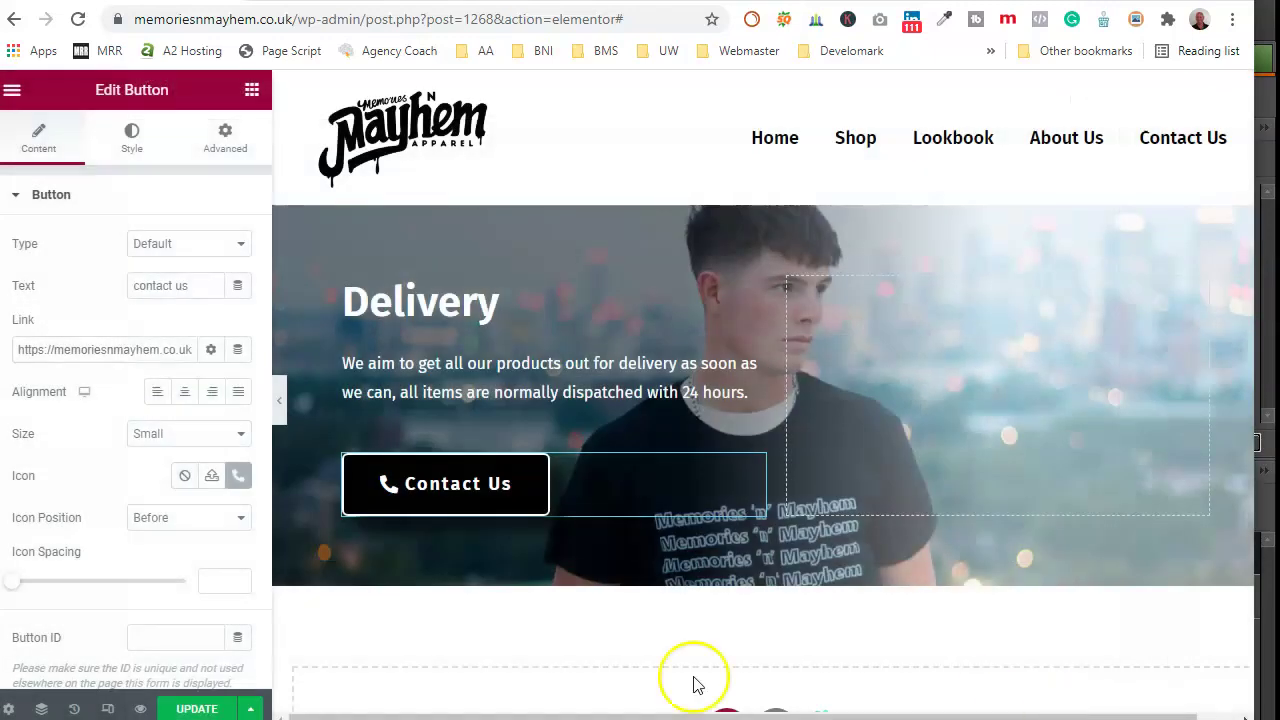
scroll(686, 657, "down", 2)
scroll(600, 495, "down", 1)
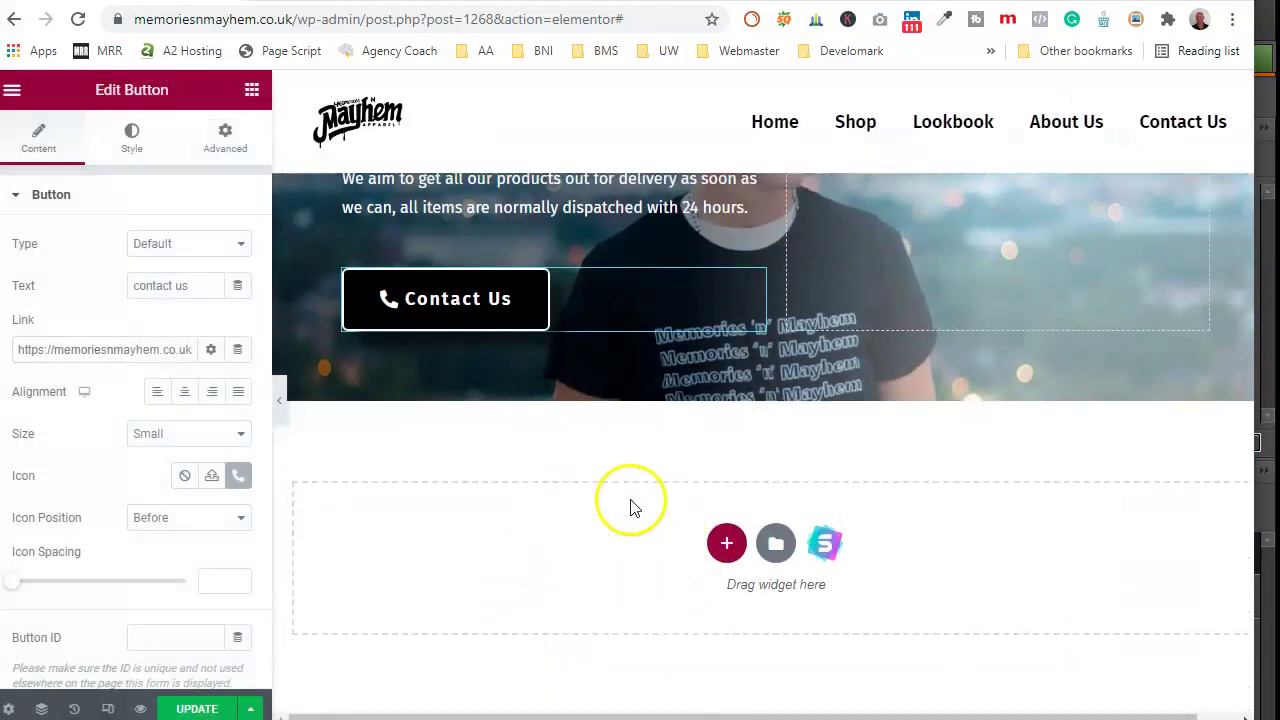
Step: Close the templates library and save the page with Update
left_click(775, 541)
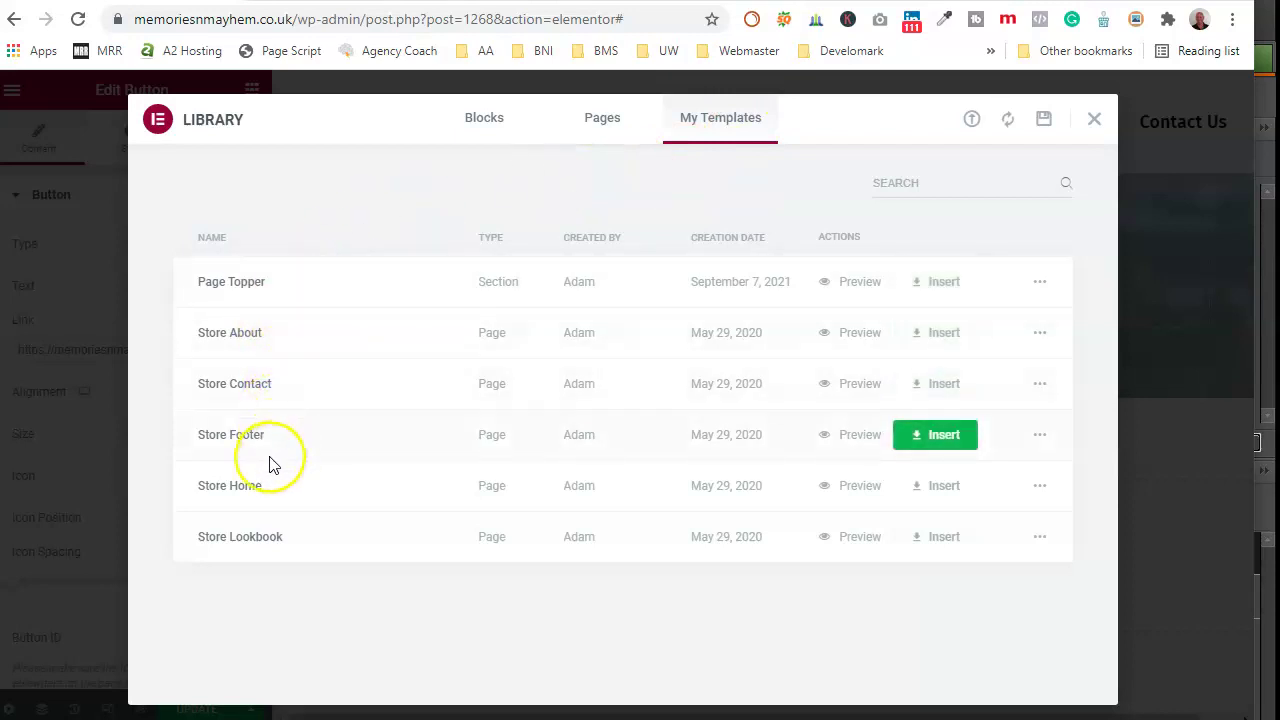
left_click(1090, 125)
left_click(198, 707)
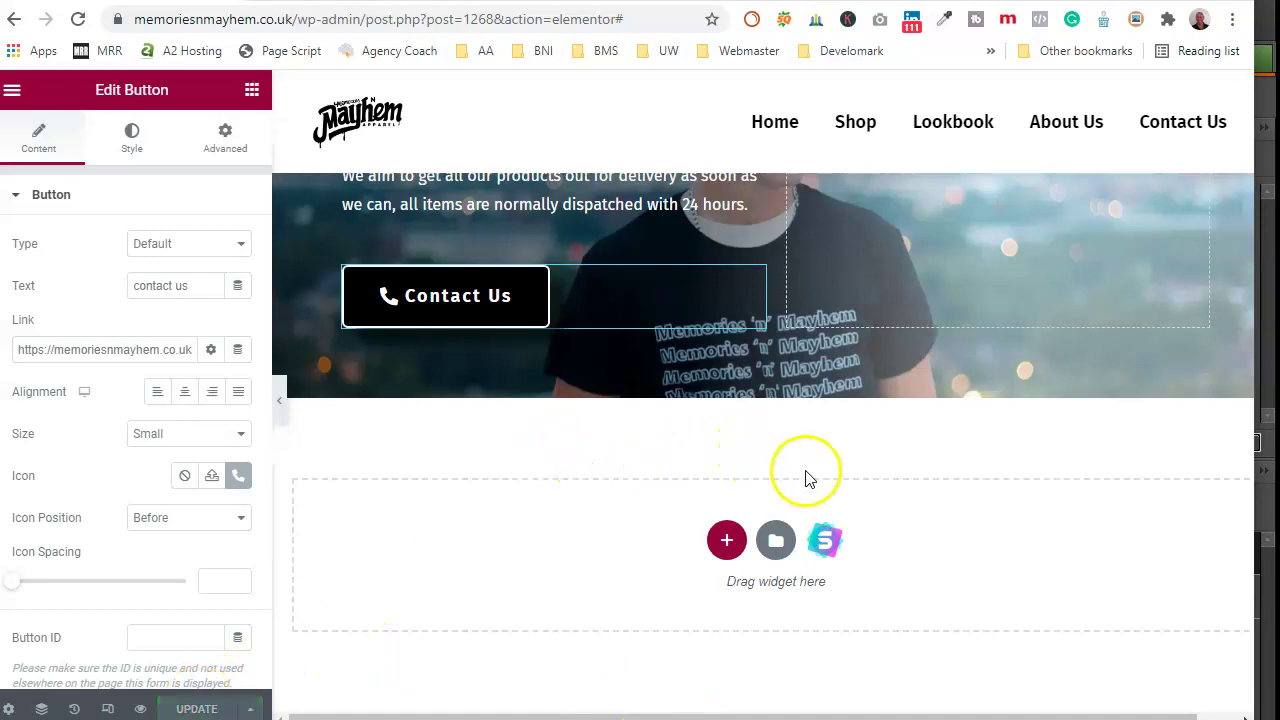
scroll(800, 472, "up", 2)
scroll(800, 610, "down", 2)
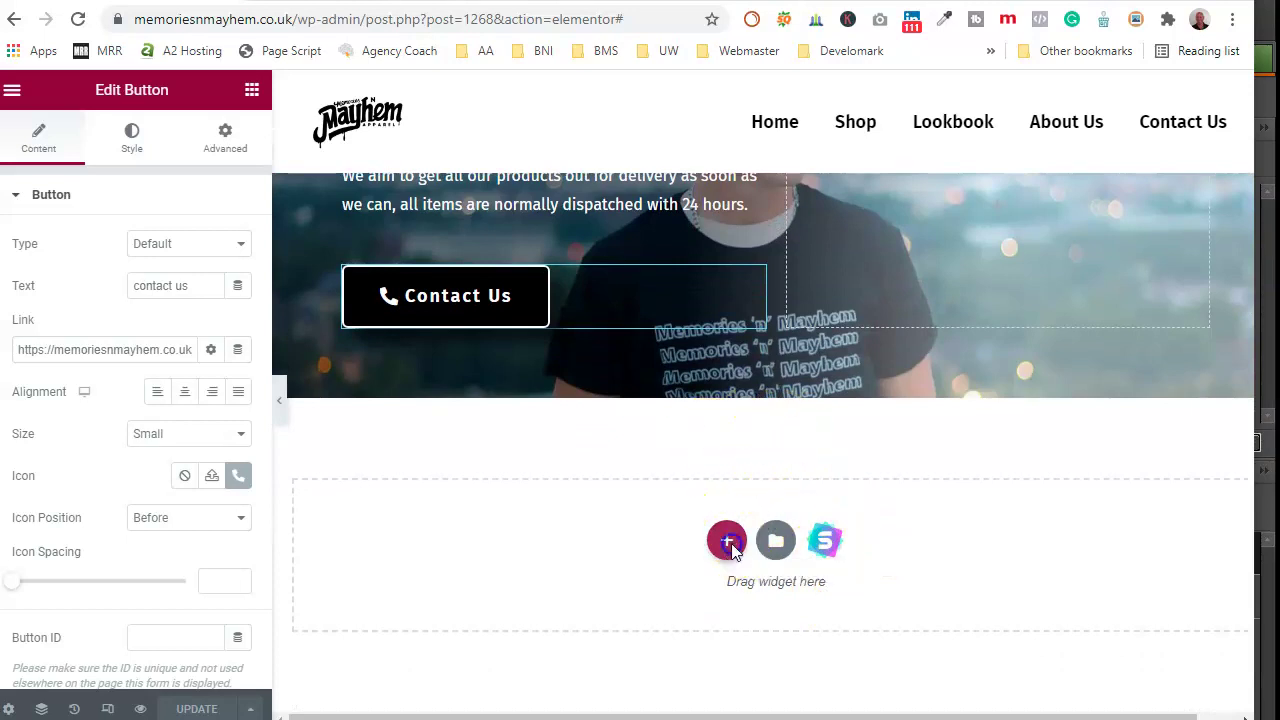
Step: Add a single-column section below the banner holding an inner section split about 67%/33%
left_click(727, 540)
left_click(506, 589)
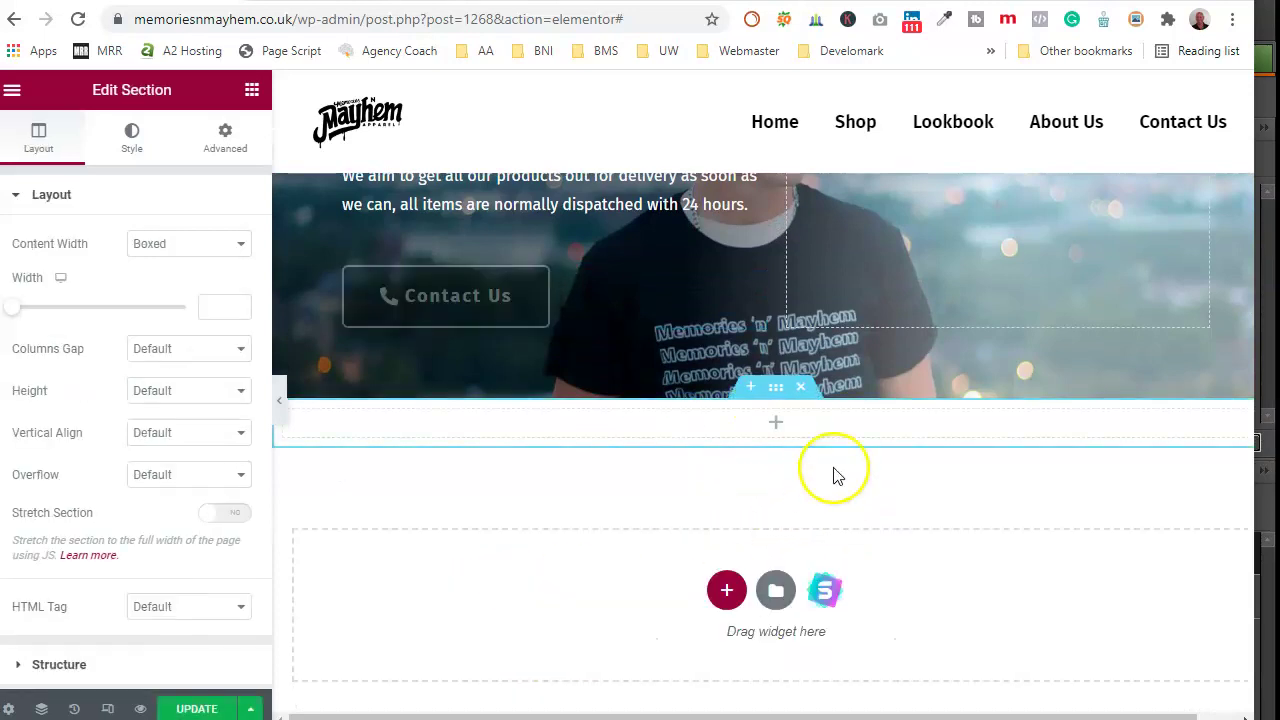
left_click(12, 90)
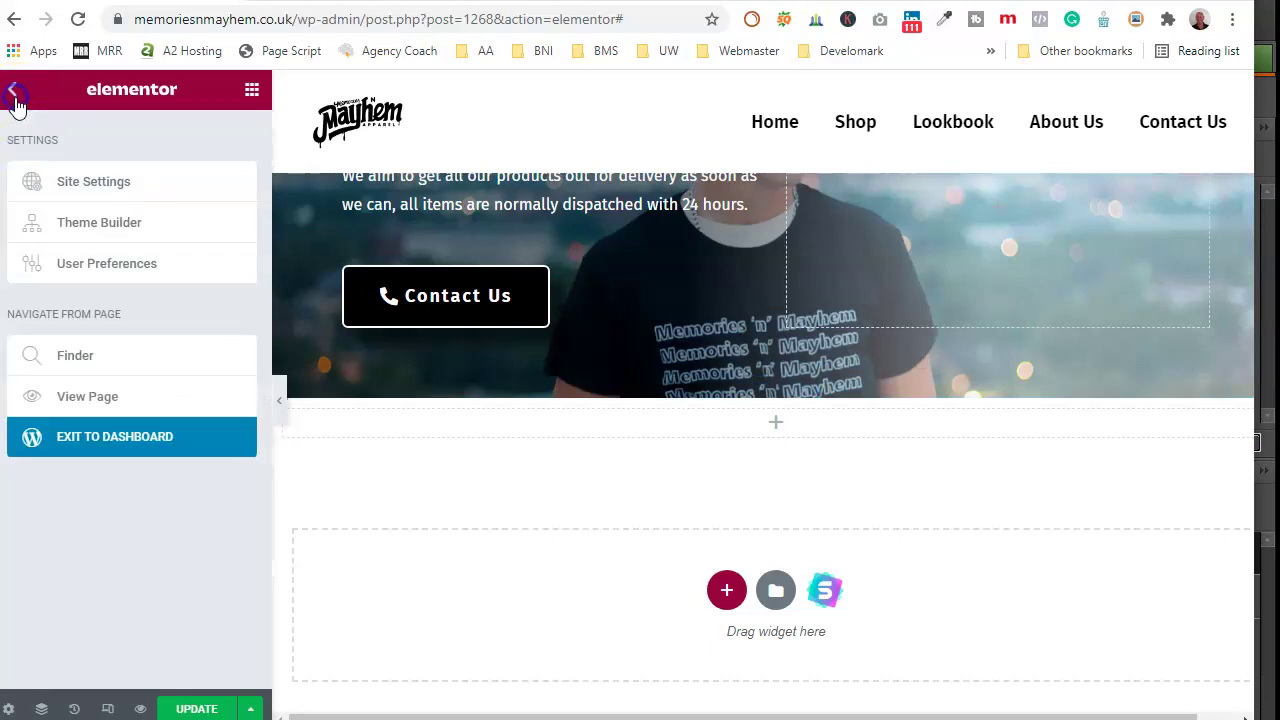
left_click(12, 90)
left_click_drag(63, 277, 760, 426)
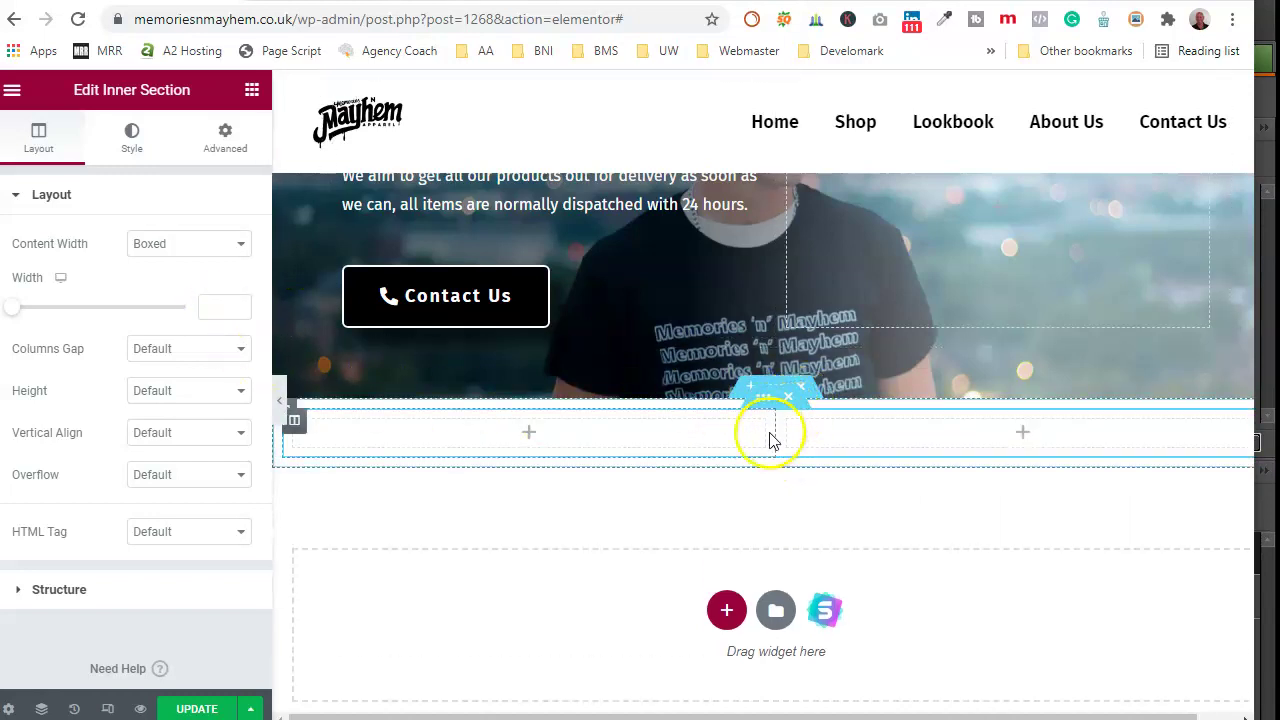
left_click_drag(776, 434, 940, 434)
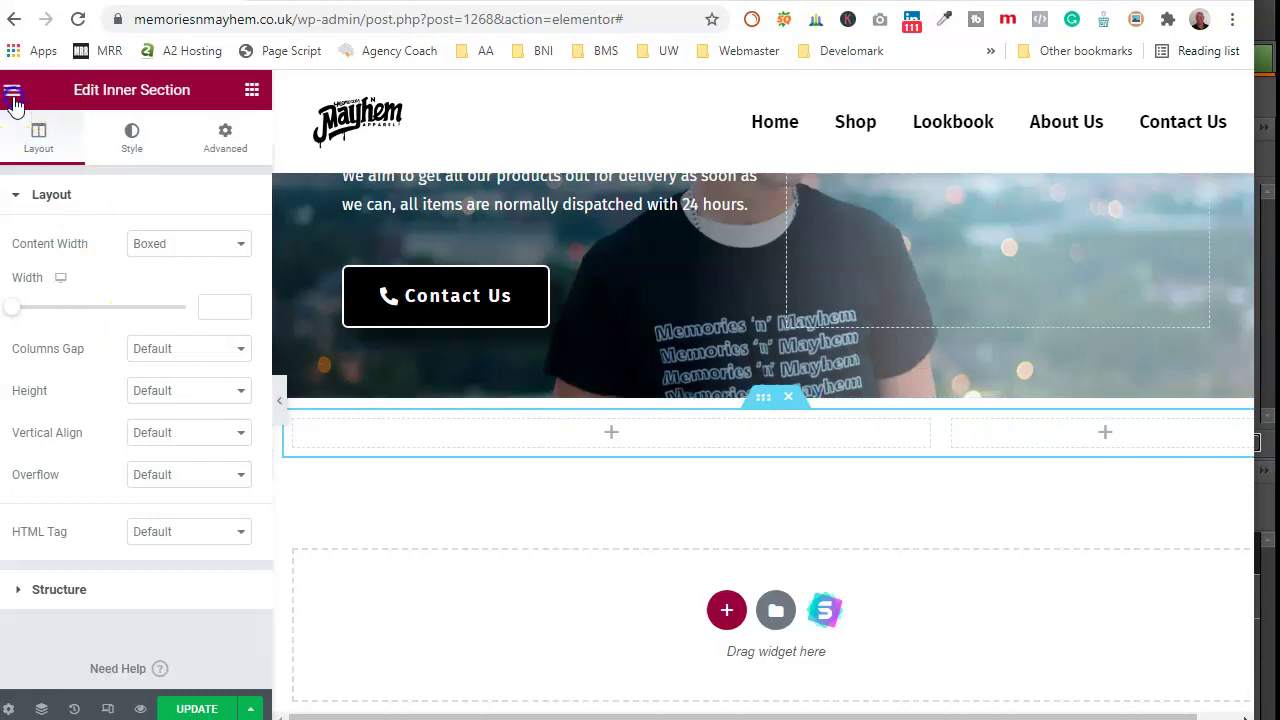
Step: Place a Sidebar widget in the narrow right-hand column
left_click(13, 97)
scroll(150, 460, "down", 10)
scroll(140, 485, "down", 12)
scroll(137, 485, "down", 7)
left_click_drag(58, 352, 1080, 440)
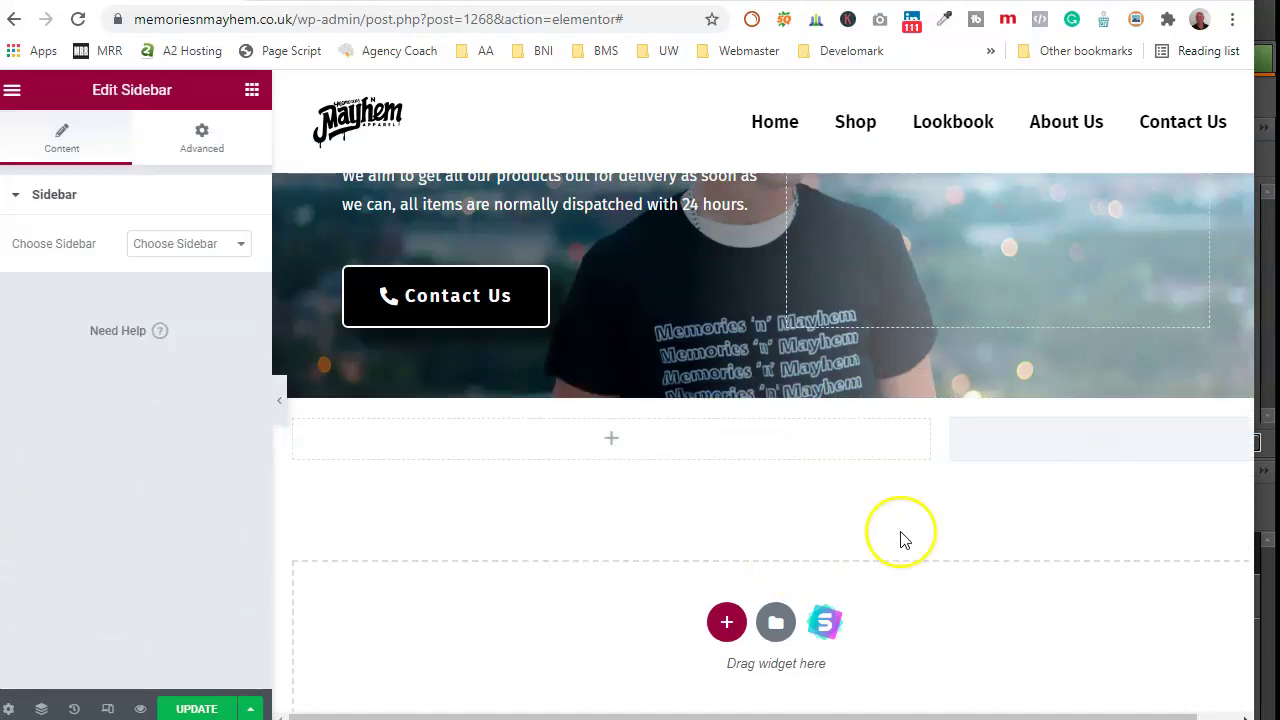
Step: Try the Main, WooCommerce and Product sidebars, then settle on Main Sidebar
left_click(240, 243)
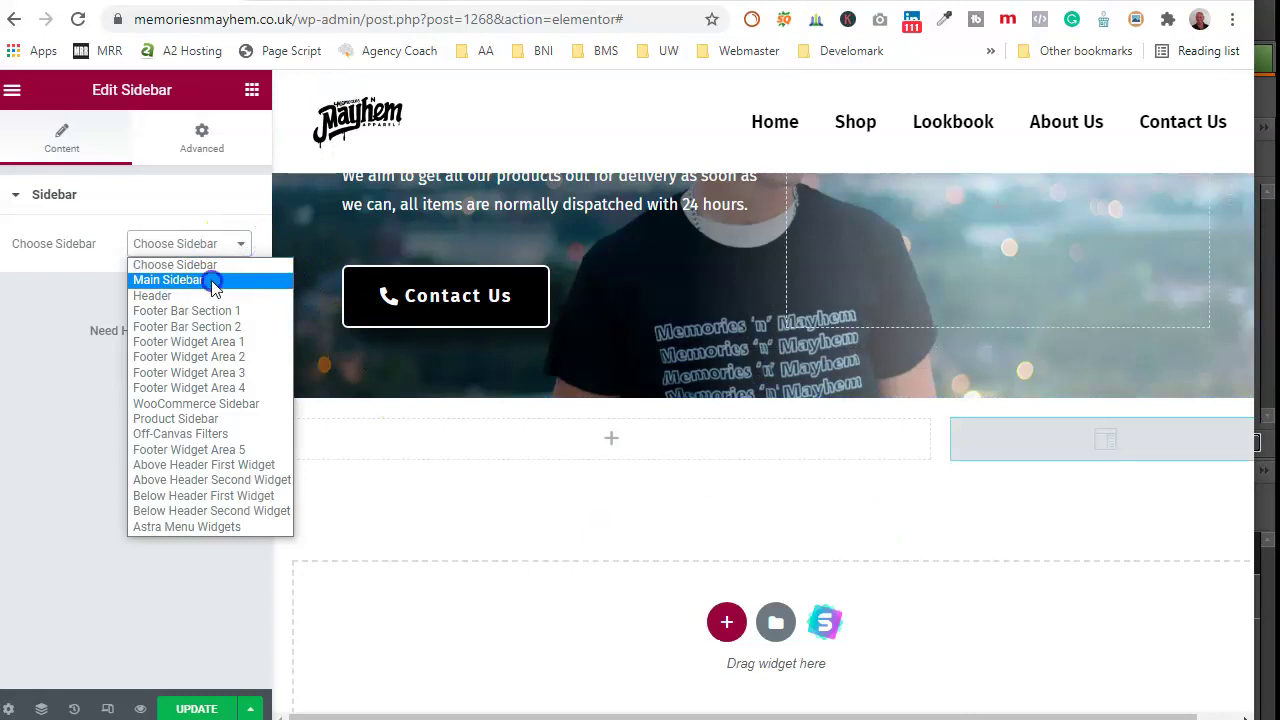
left_click(211, 281)
left_click(211, 244)
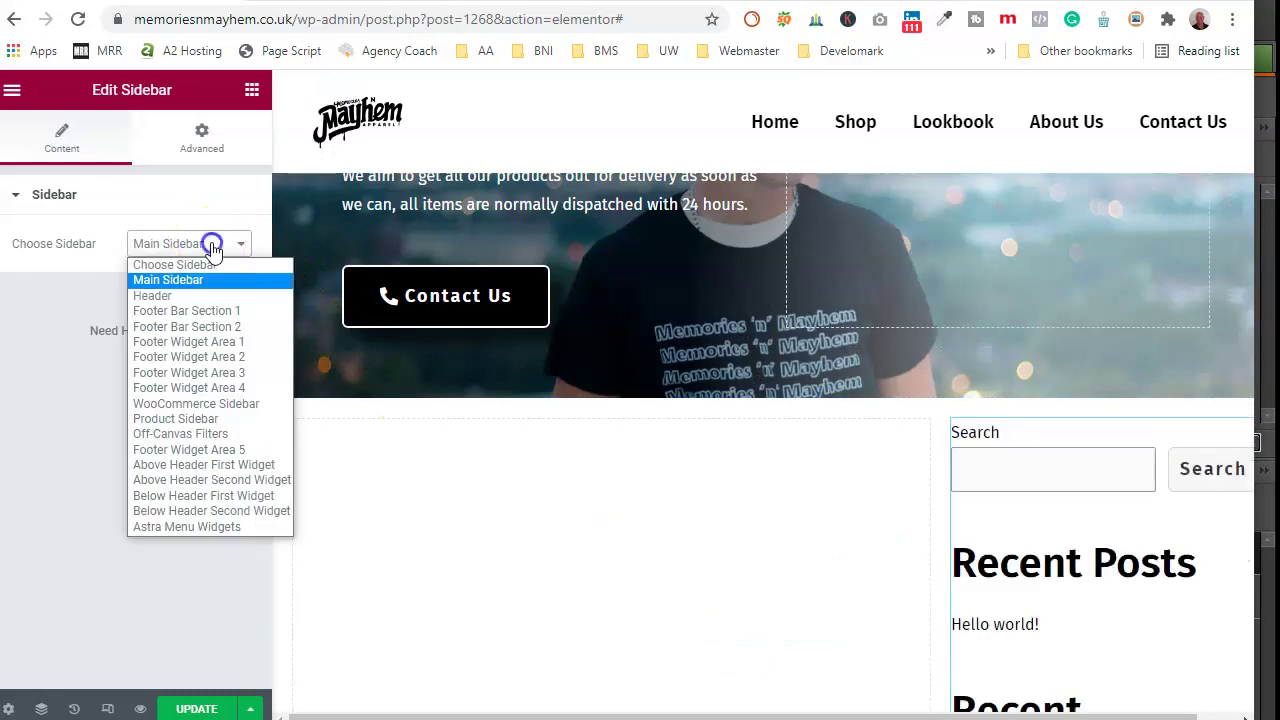
left_click(230, 403)
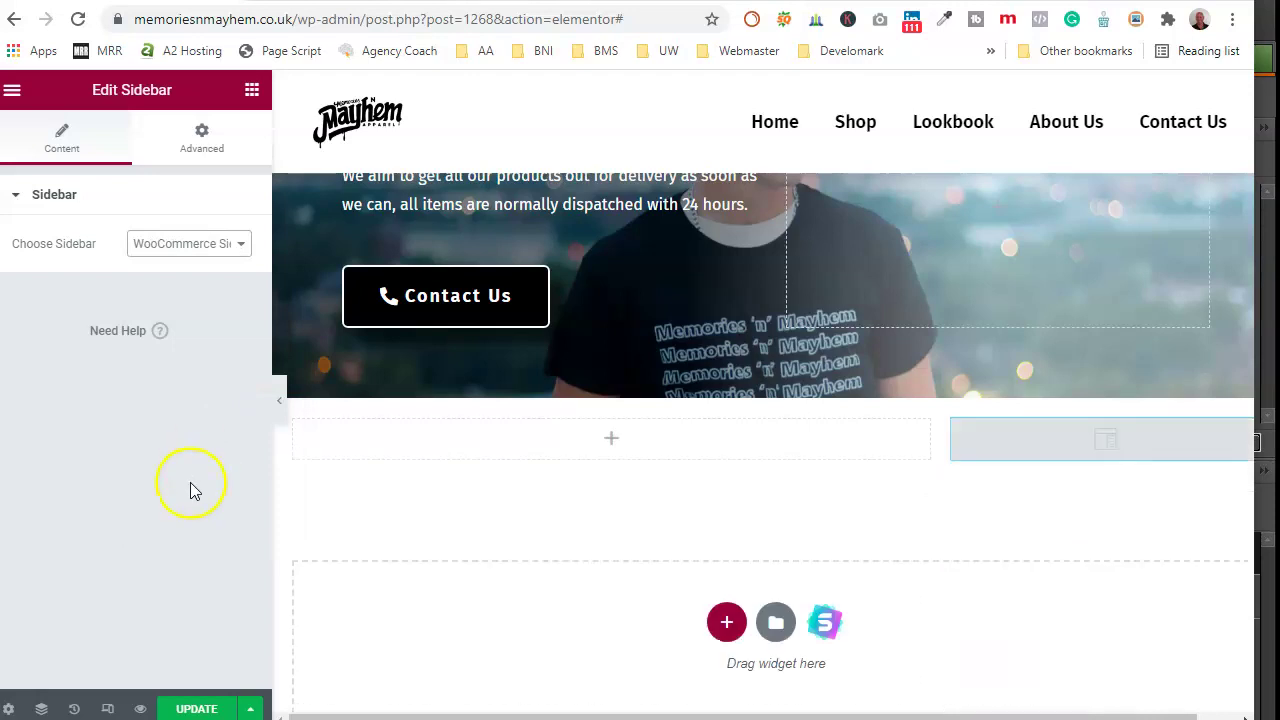
left_click(246, 244)
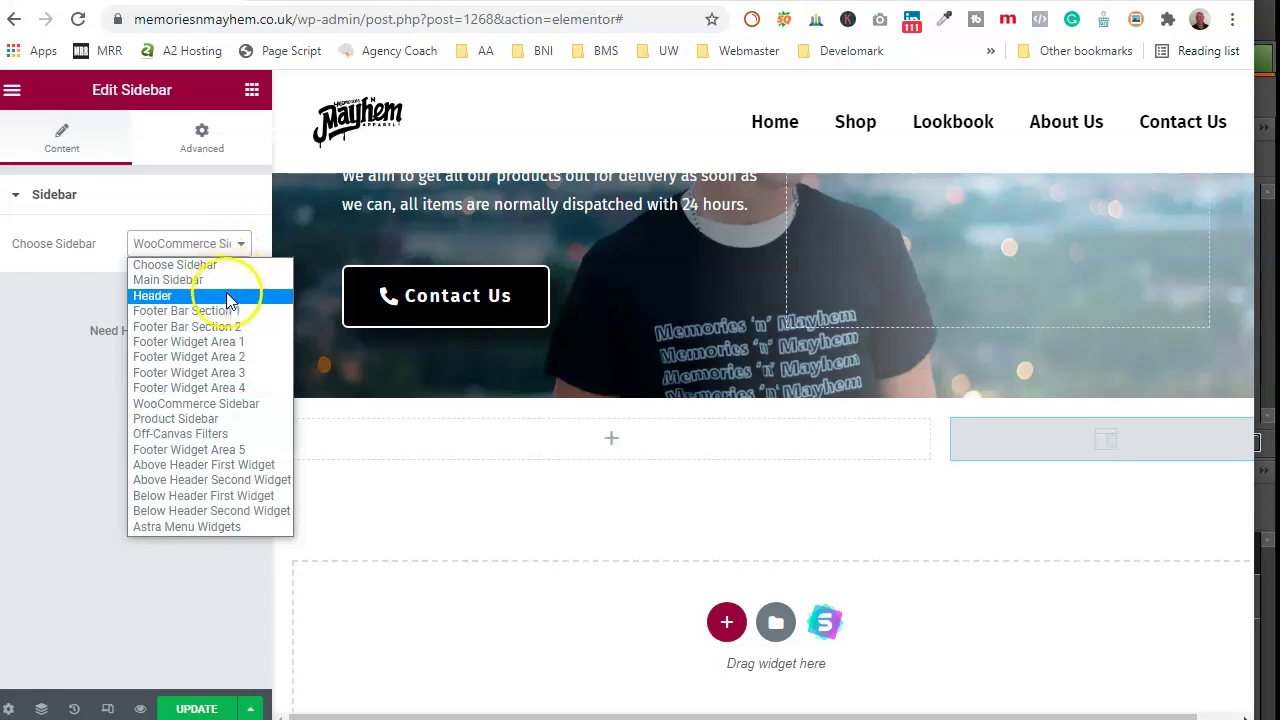
left_click(220, 419)
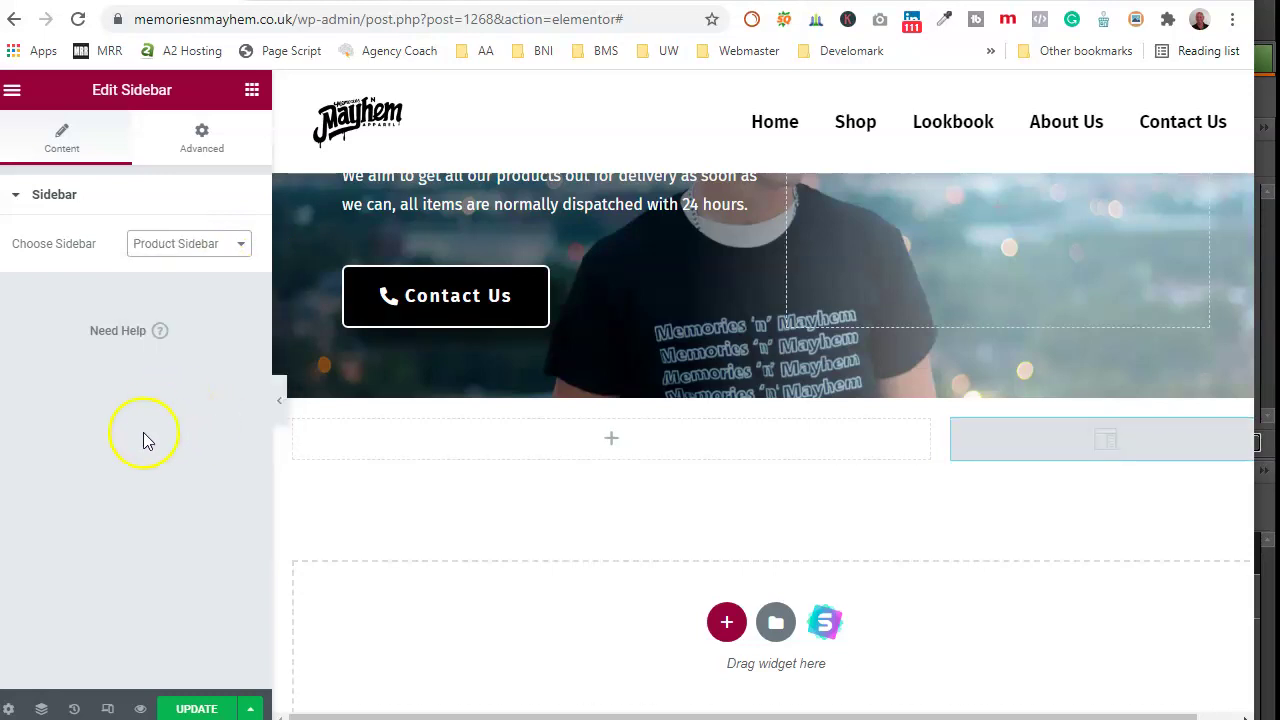
left_click(225, 250)
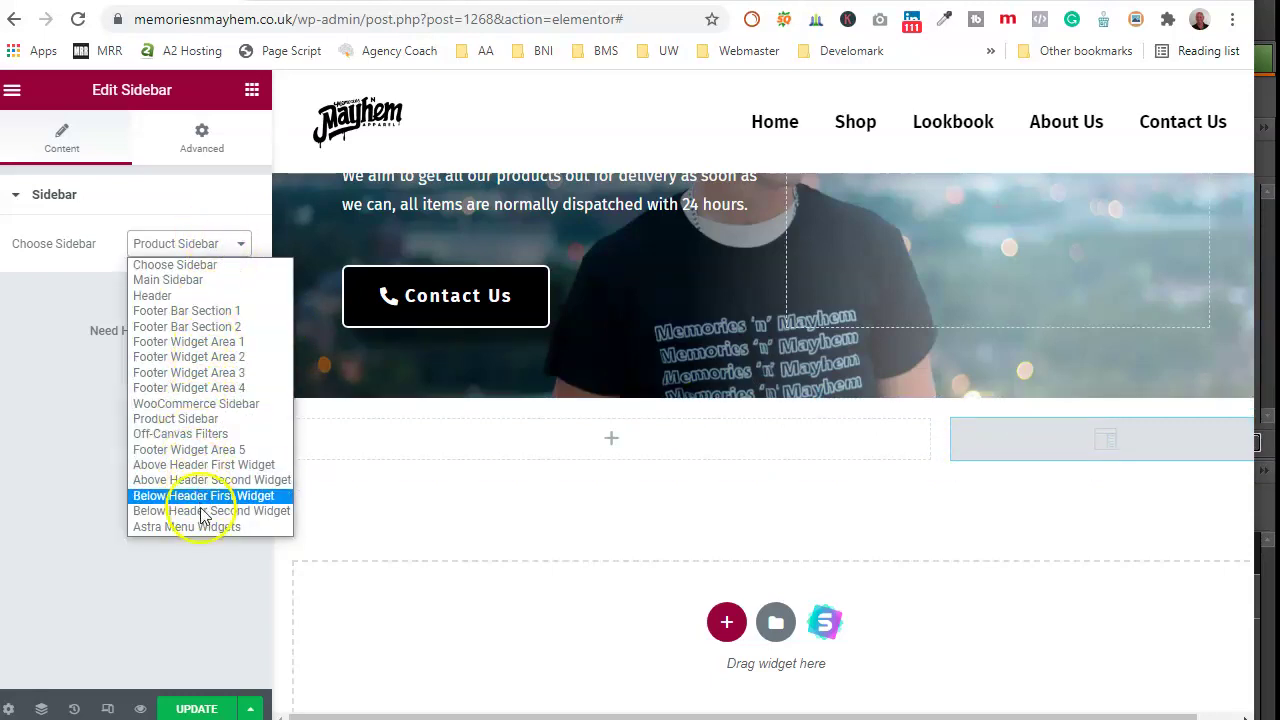
left_click(172, 279)
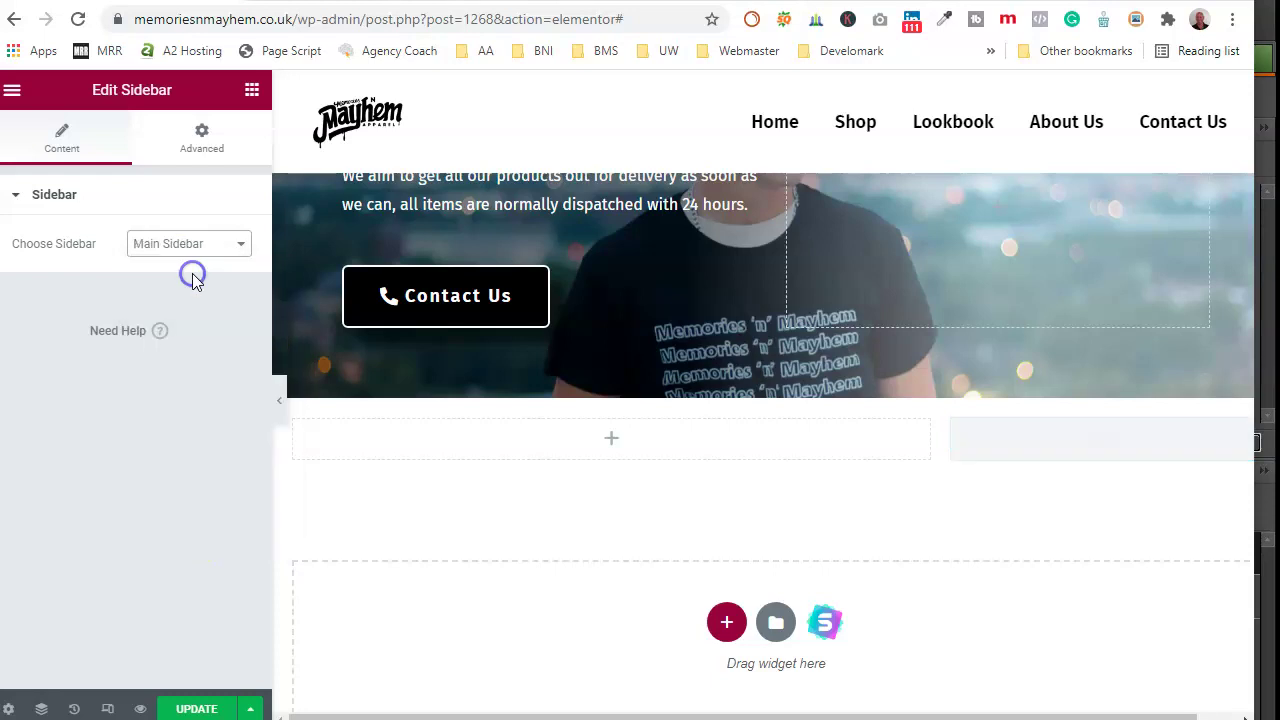
scroll(1057, 520, "down", 7)
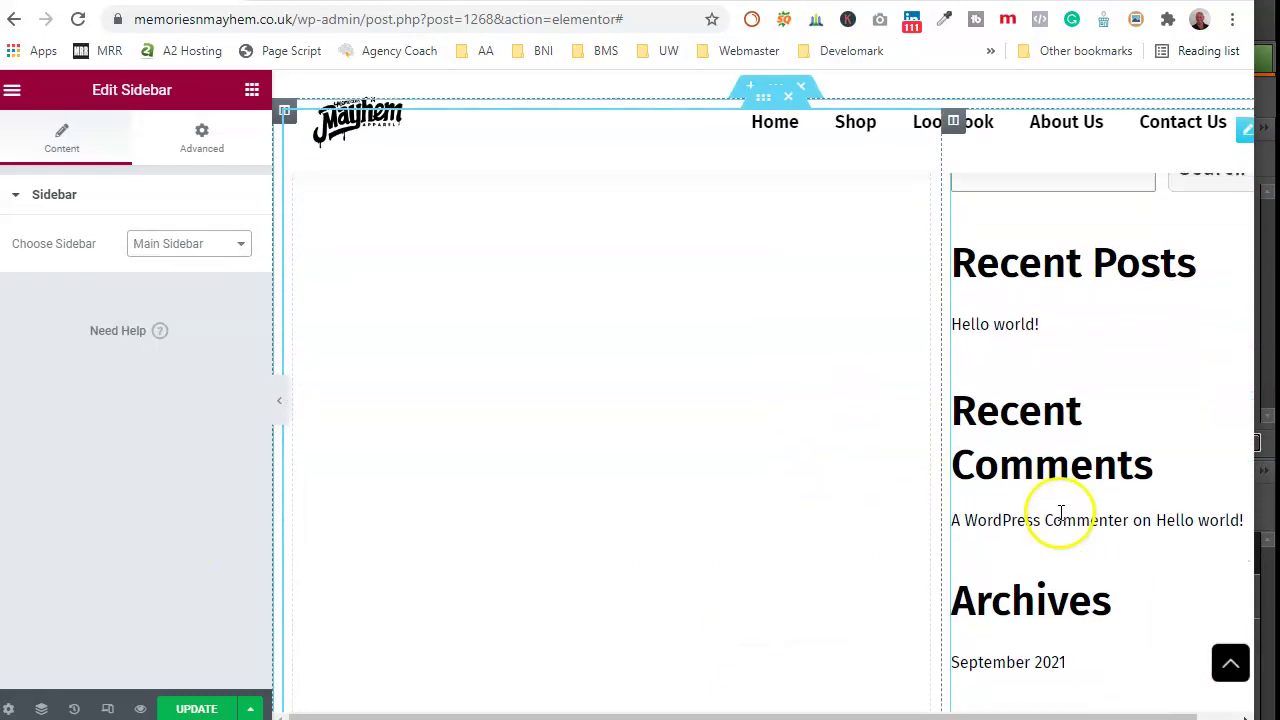
scroll(1062, 520, "down", 4)
scroll(1062, 523, "up", 10)
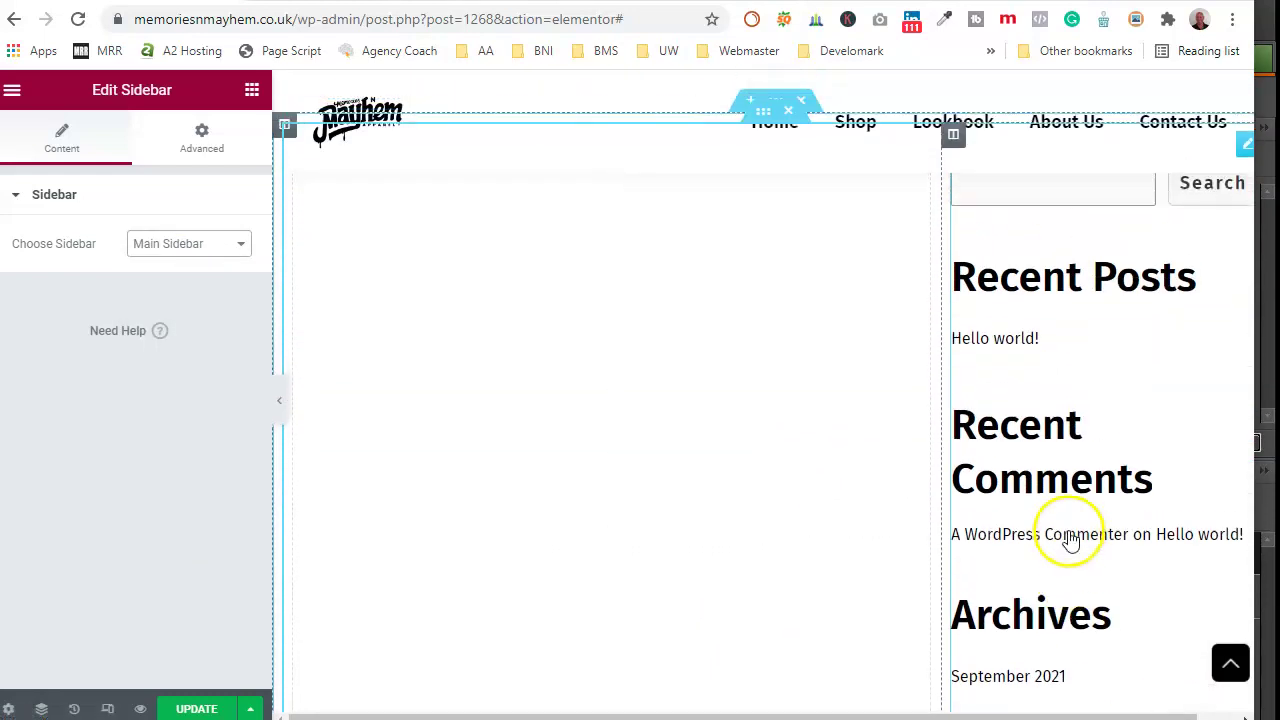
Step: Add a Heading and a Text Editor widget to the left column, text below heading
left_click(18, 92)
left_click_drag(214, 286, 676, 530)
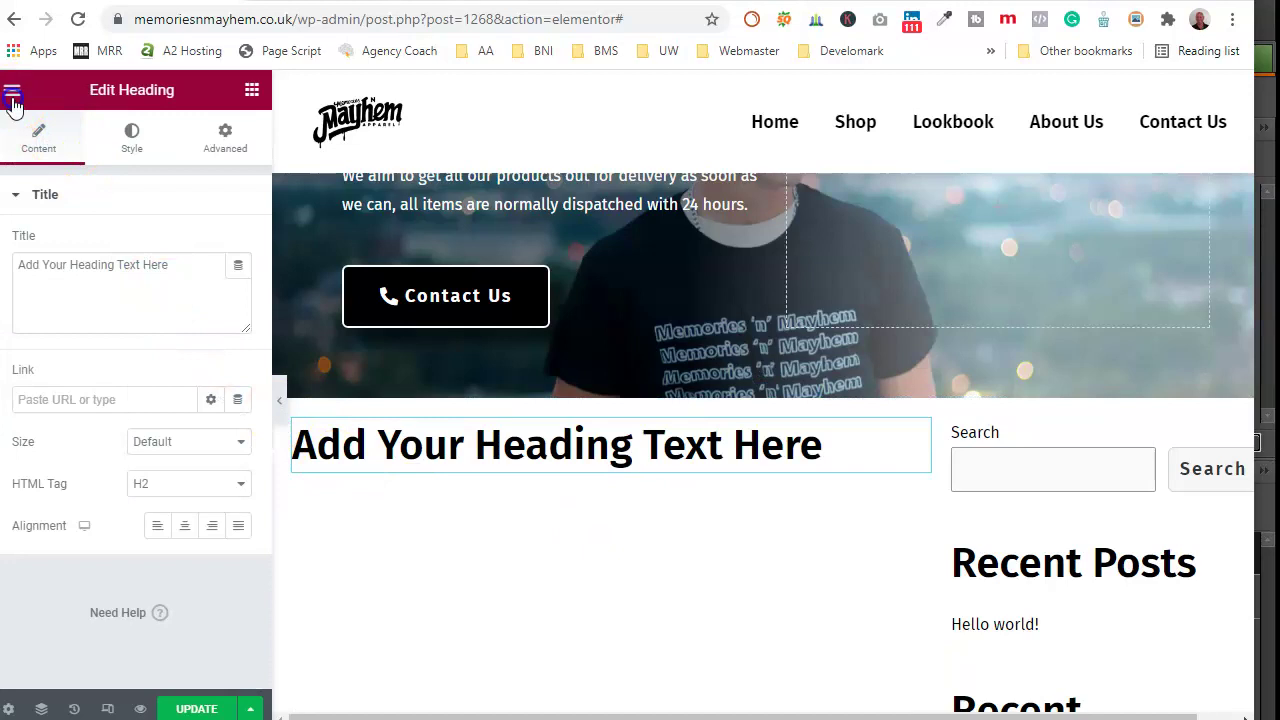
left_click(14, 94)
left_click_drag(185, 370, 512, 491)
left_click_drag(1248, 420, 622, 489)
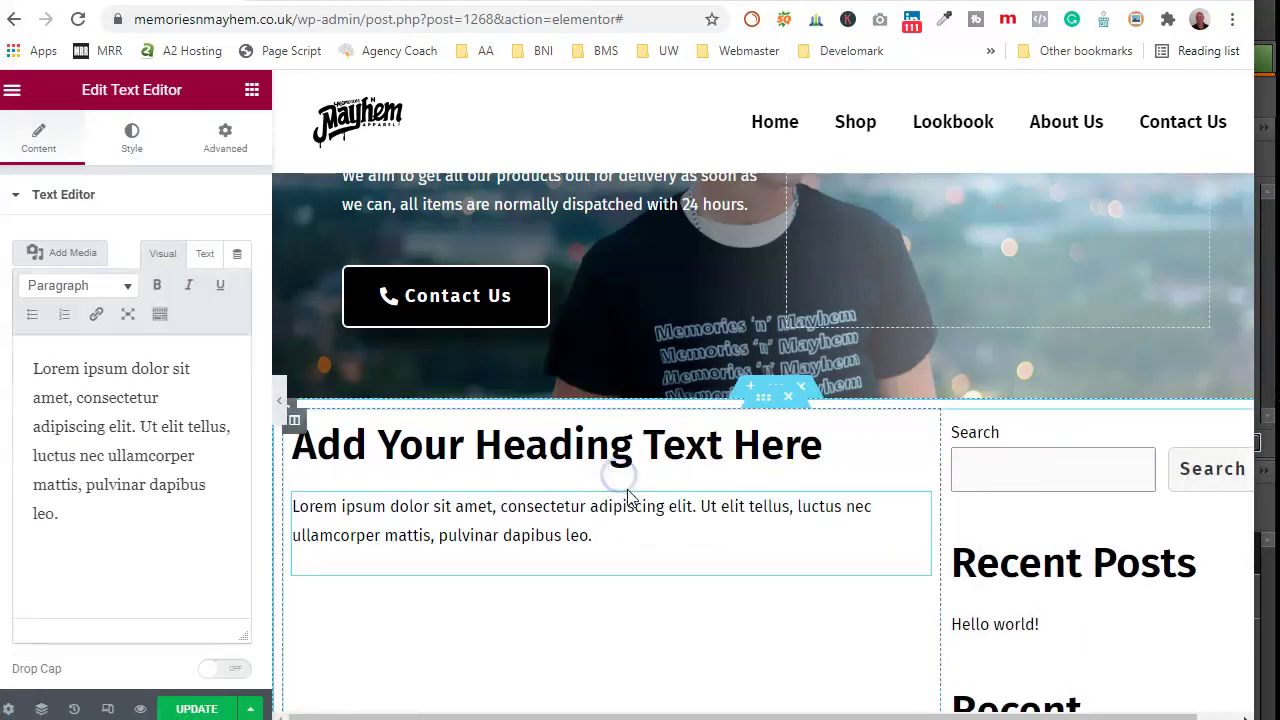
Step: Retitle the heading 'Delivery'
left_click(388, 460)
left_click(180, 266)
key("ctrl+a")
type("D")
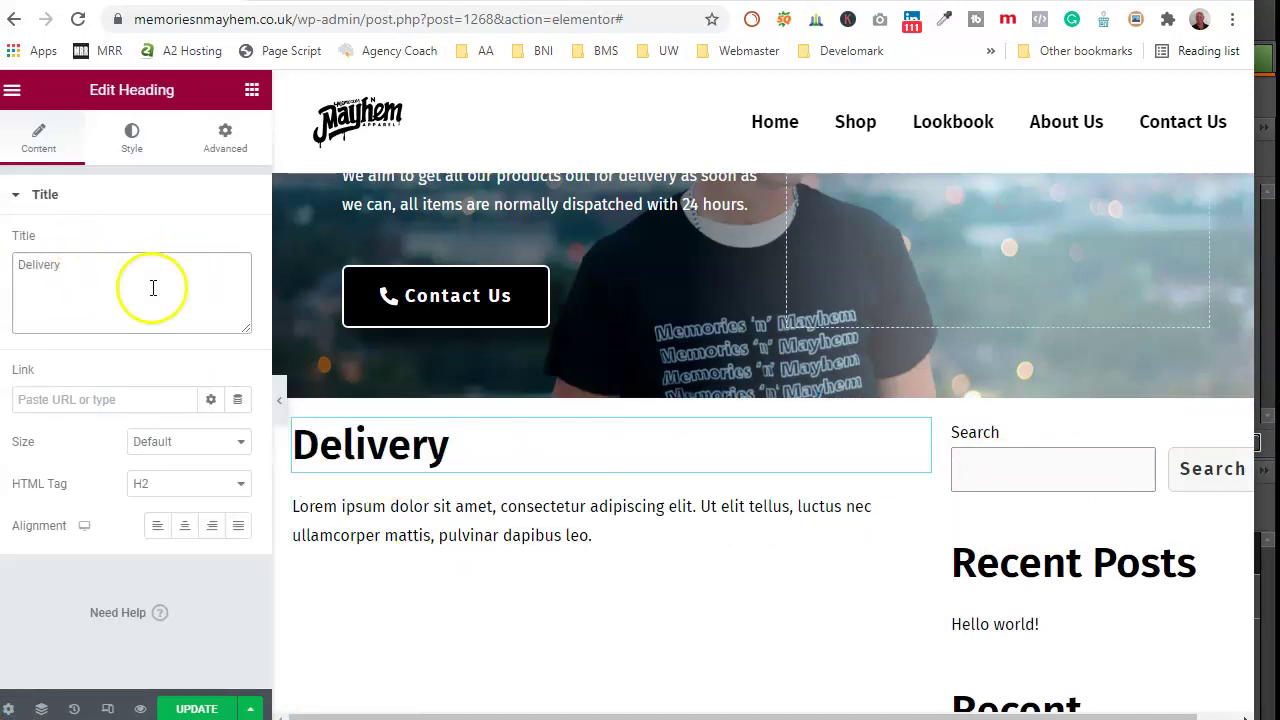
left_click(408, 560)
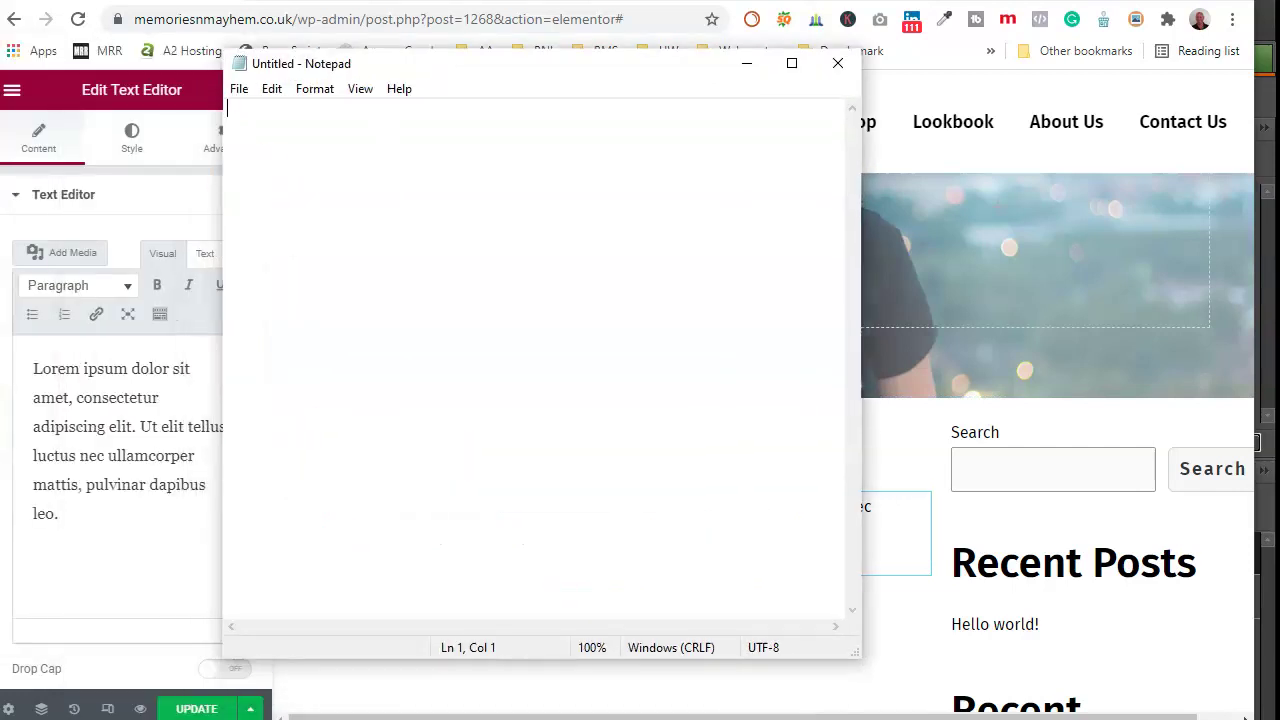
Step: Paste the delivery policy paragraph from Word into Notepad and copy it back as plain text
key("alt+Tab")
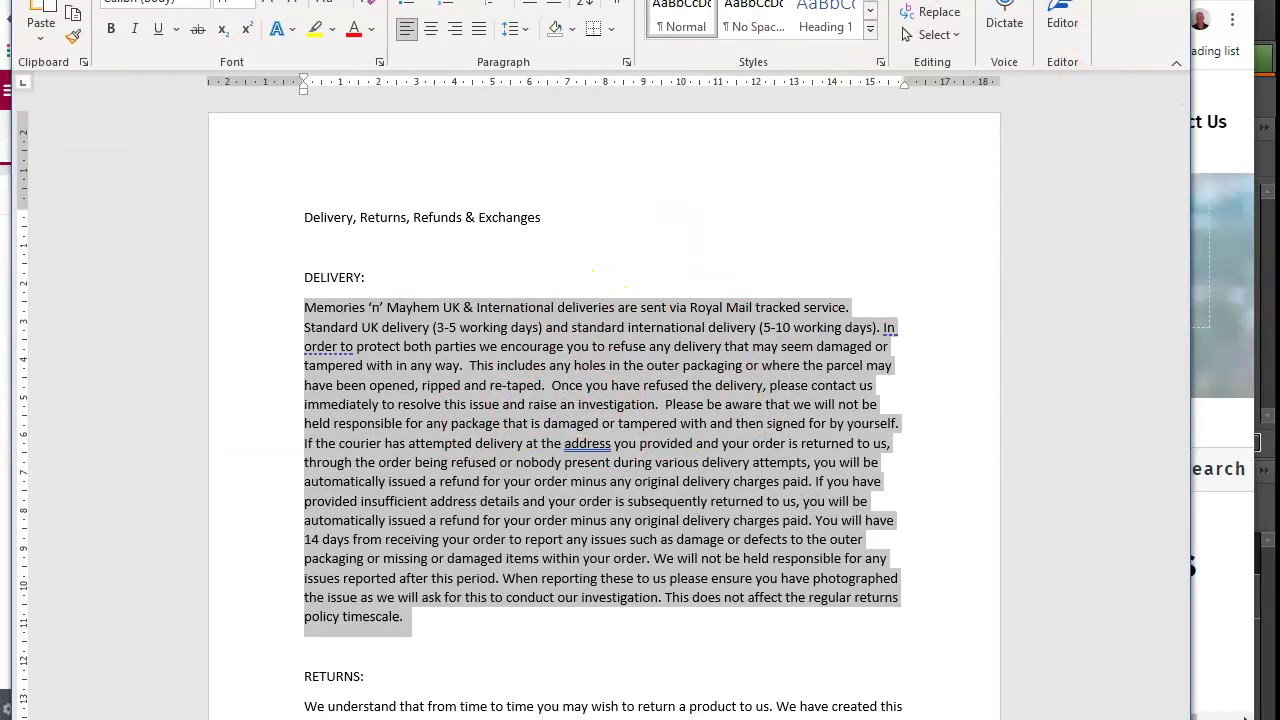
key("alt+Tab")
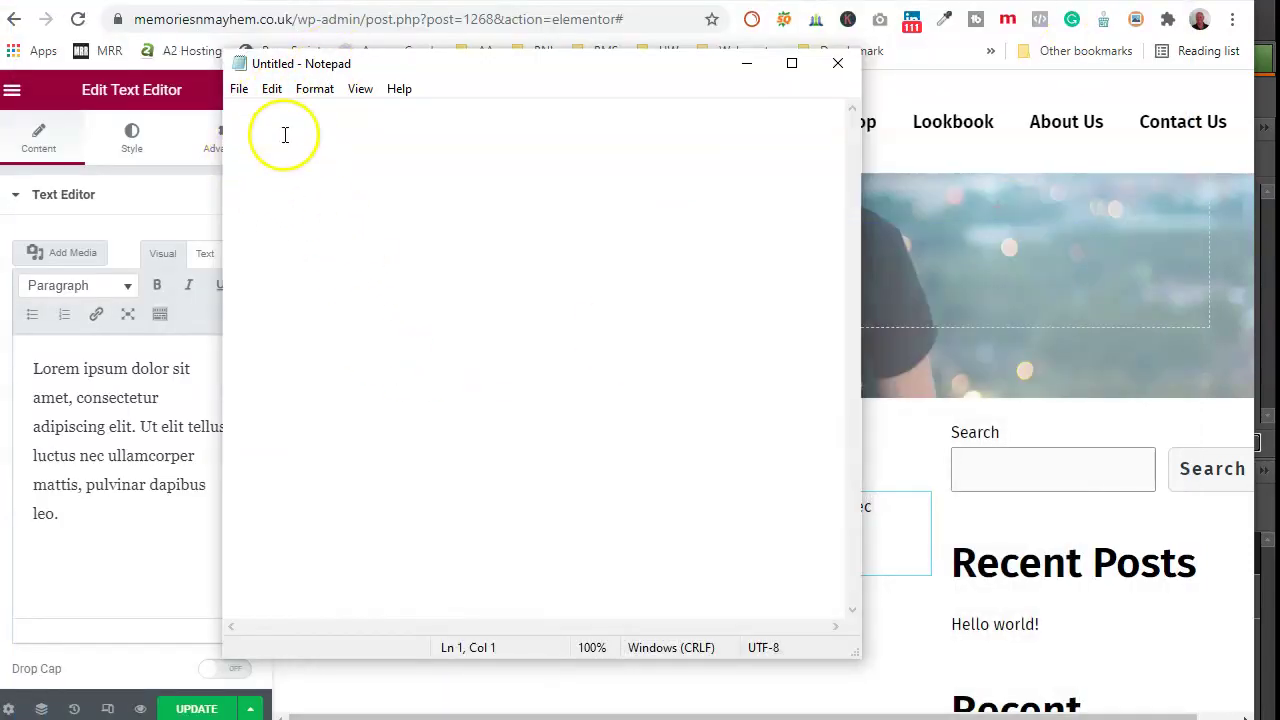
right_click(282, 116)
left_click(214, 202)
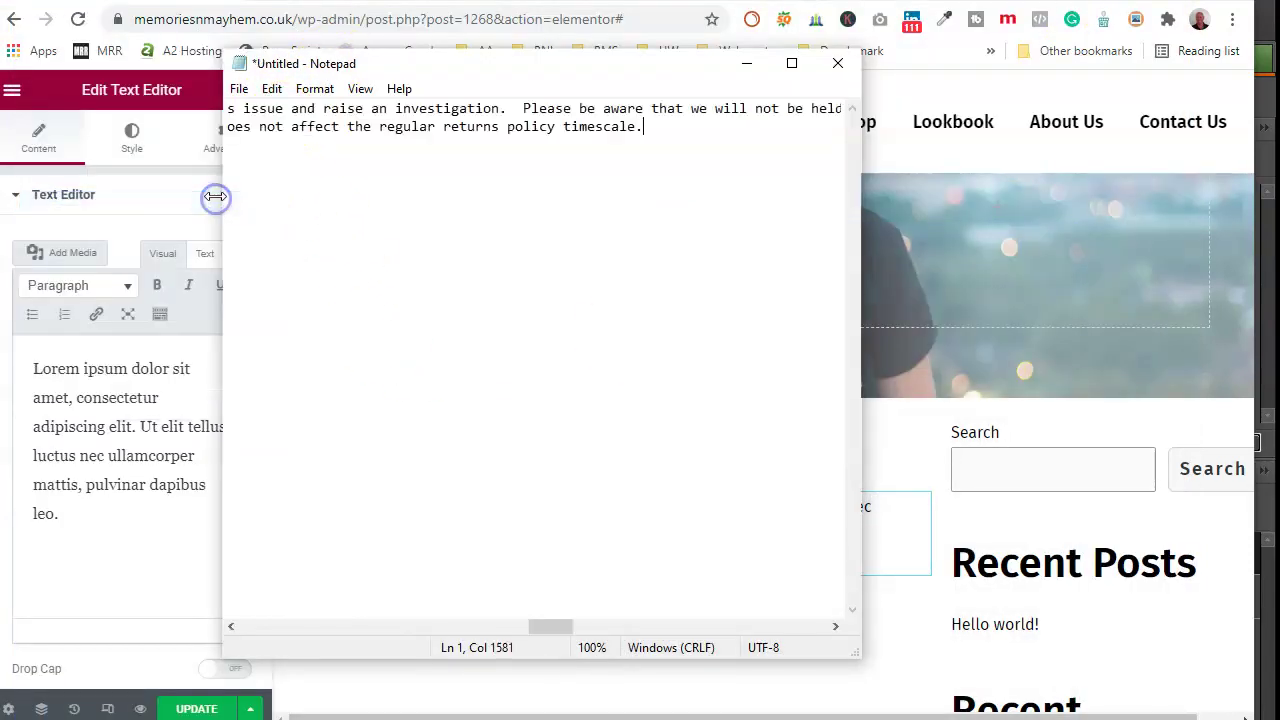
left_click_drag(640, 127, 195, 100)
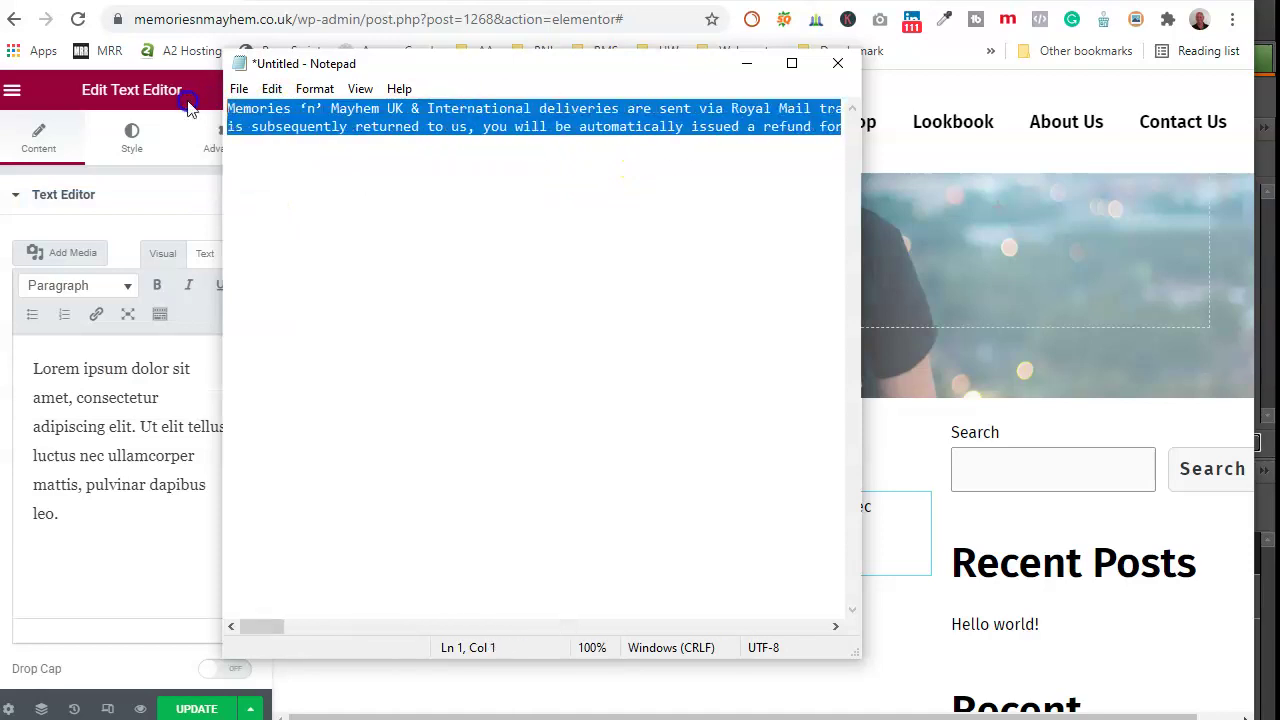
right_click(262, 112)
left_click(218, 172)
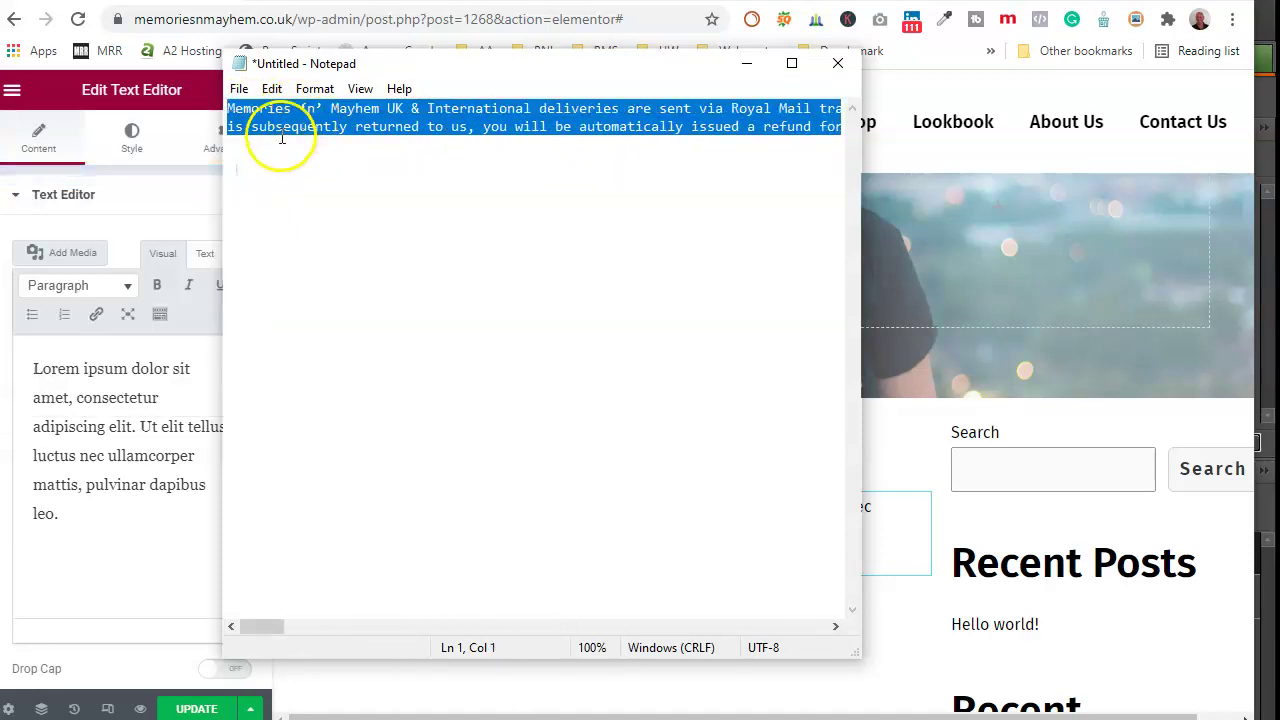
left_click(130, 436)
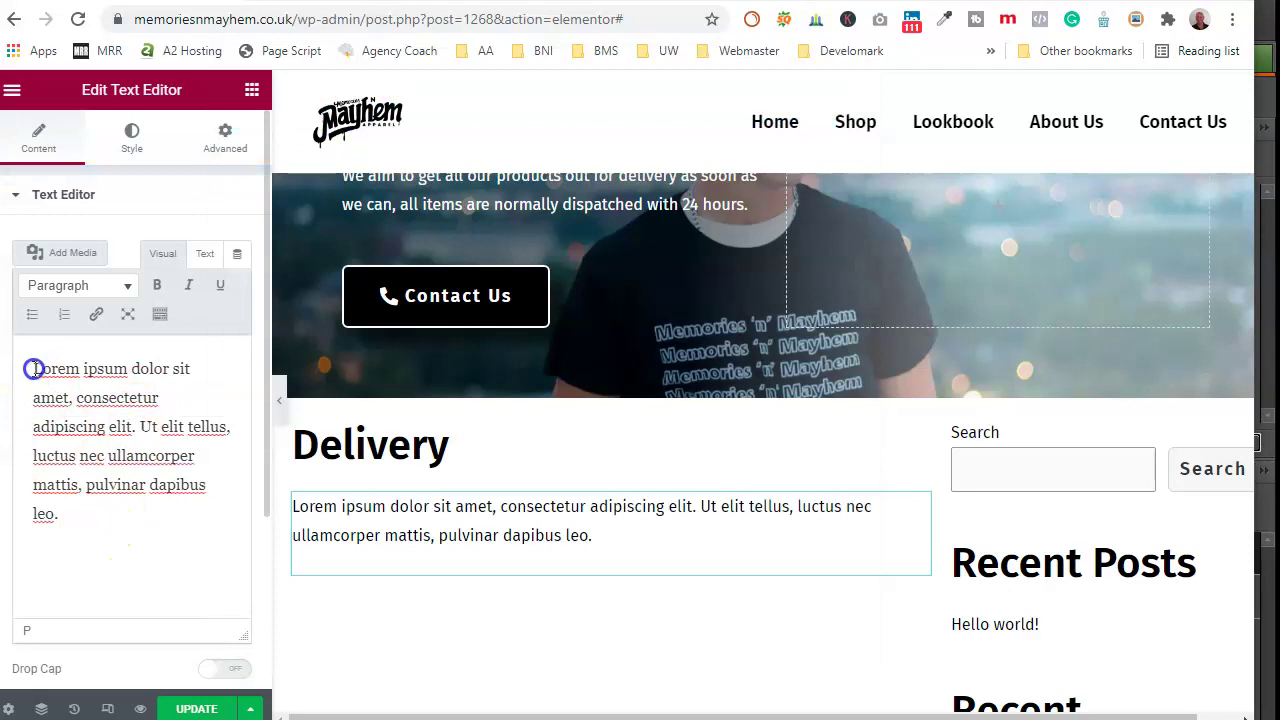
Step: Replace the lorem ipsum placeholder with the copied delivery policy paragraph
key("ctrl+a")
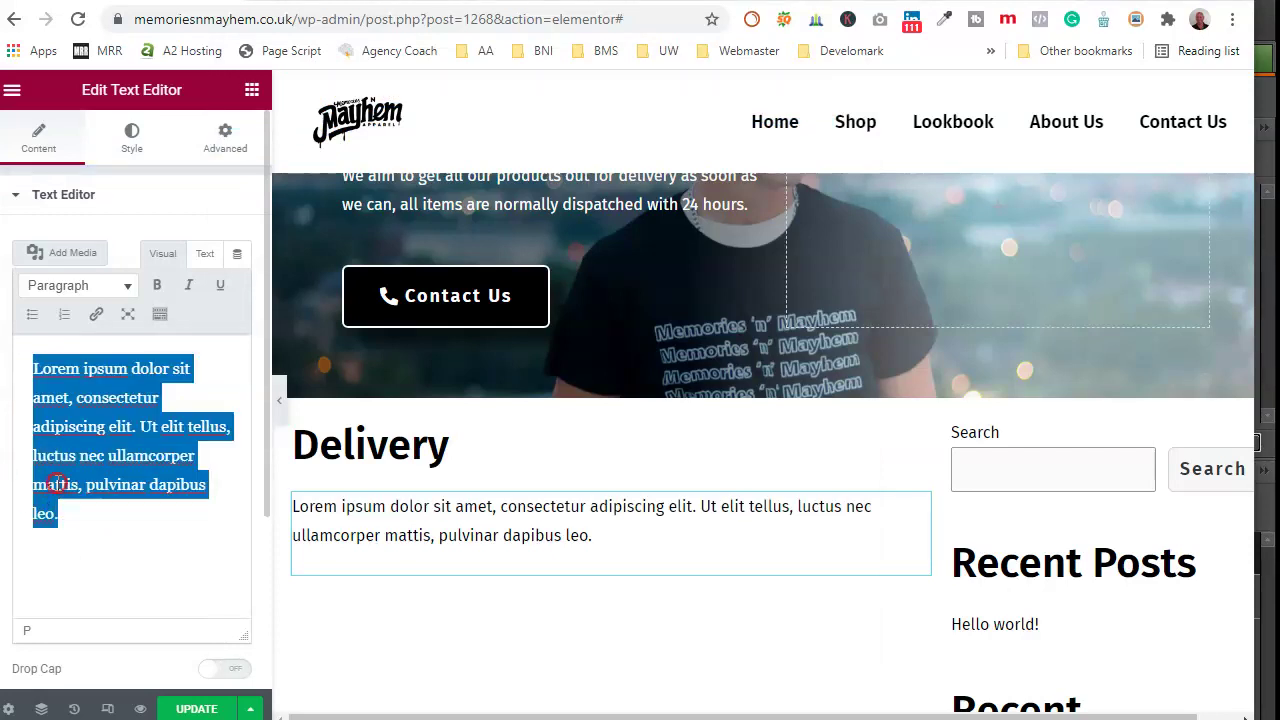
right_click(57, 484)
left_click(118, 136)
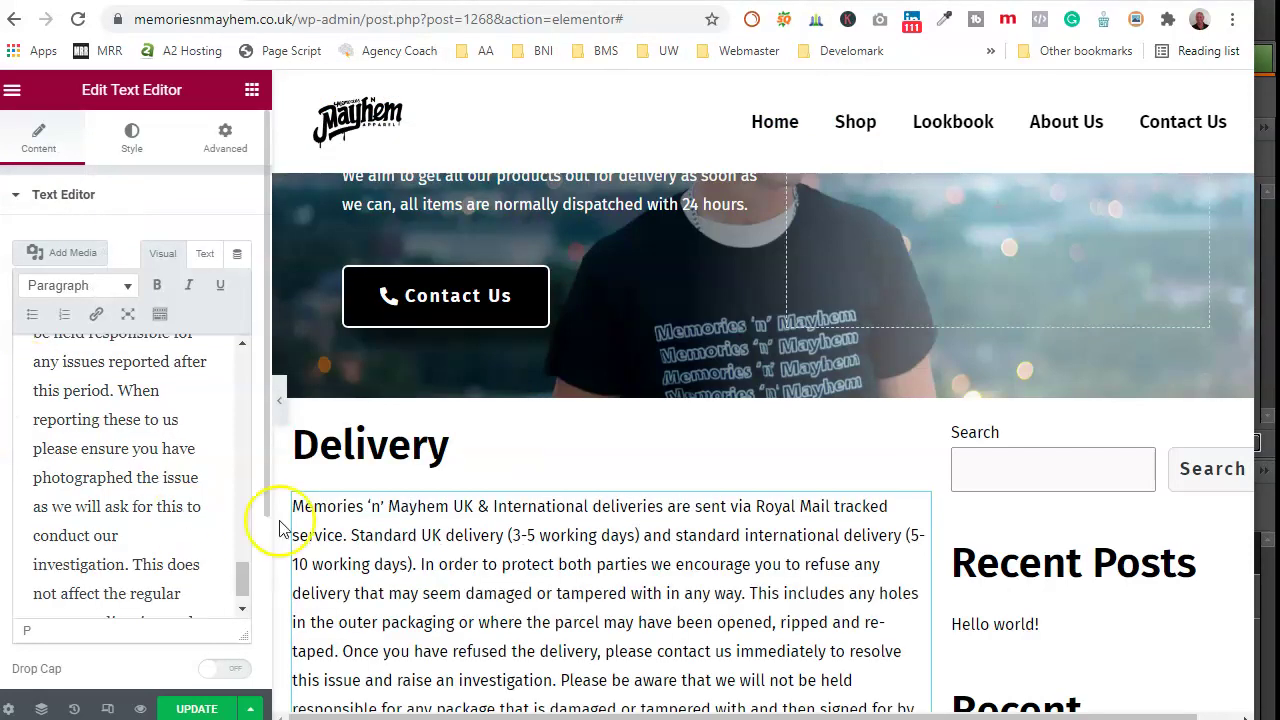
scroll(563, 591, "up", 1)
scroll(557, 594, "down", 6)
scroll(168, 525, "up", 2)
scroll(168, 525, "up", 10)
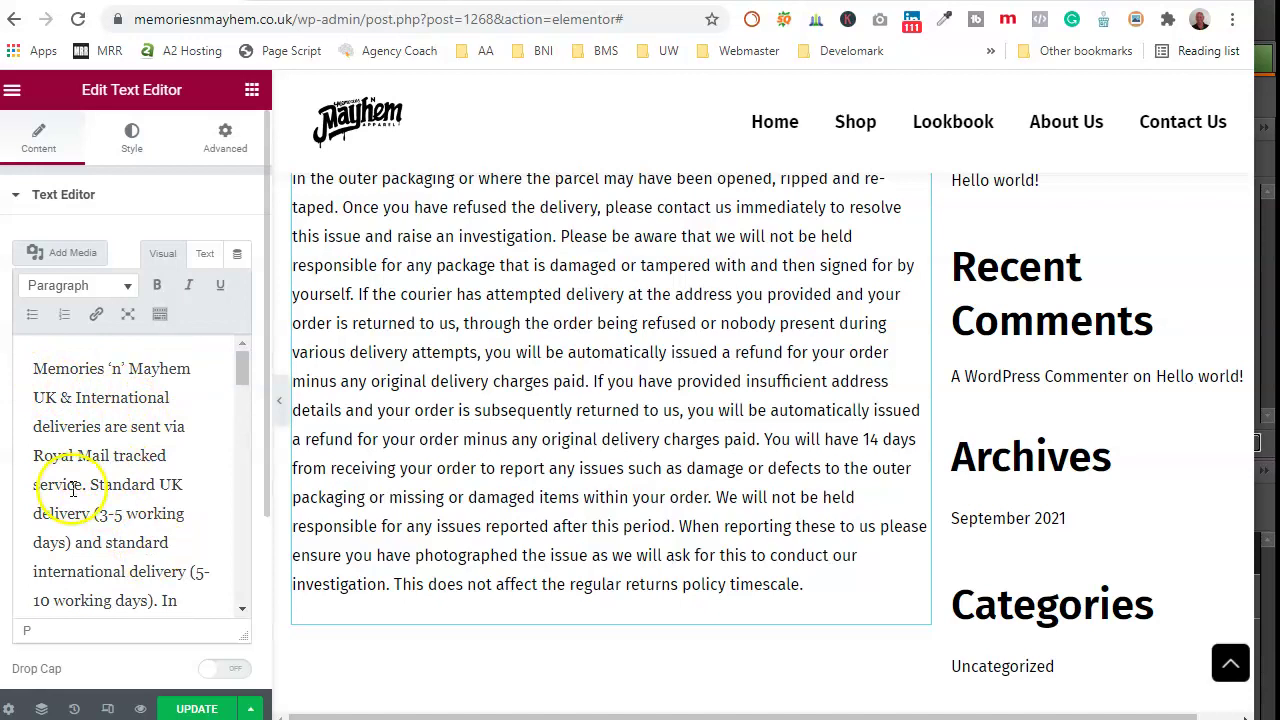
Step: Start new paragraphs at 'In order to protect' and 'Please be aware', rejoining 'Once you have refused'
scroll(80, 485, "down", 2)
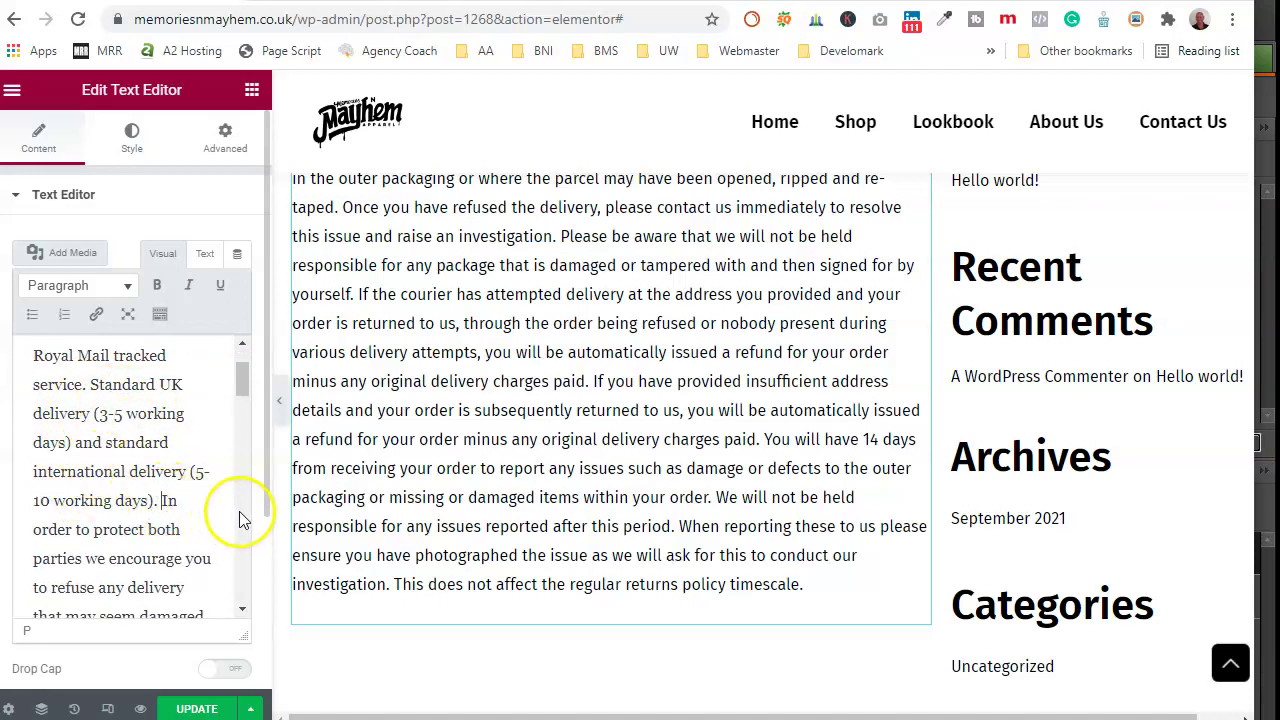
key("Return")
scroll(180, 495, "down", 1)
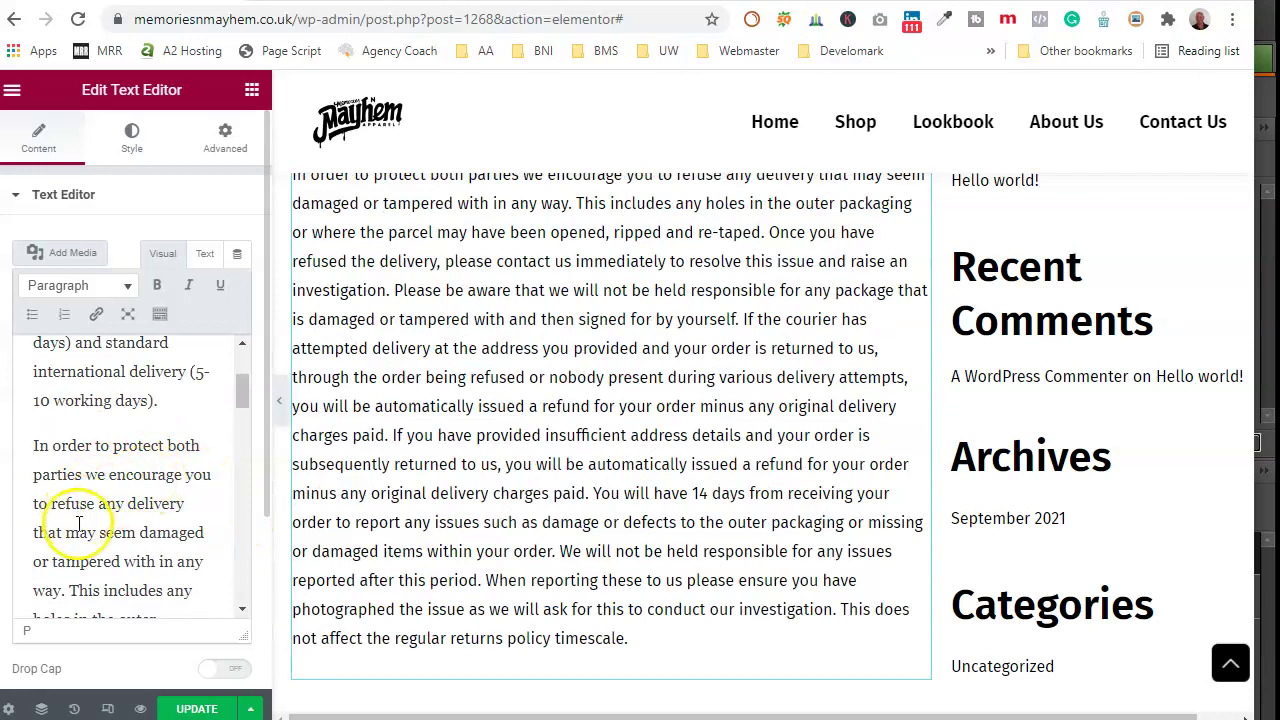
scroll(85, 520, "down", 2)
scroll(148, 484, "down", 2)
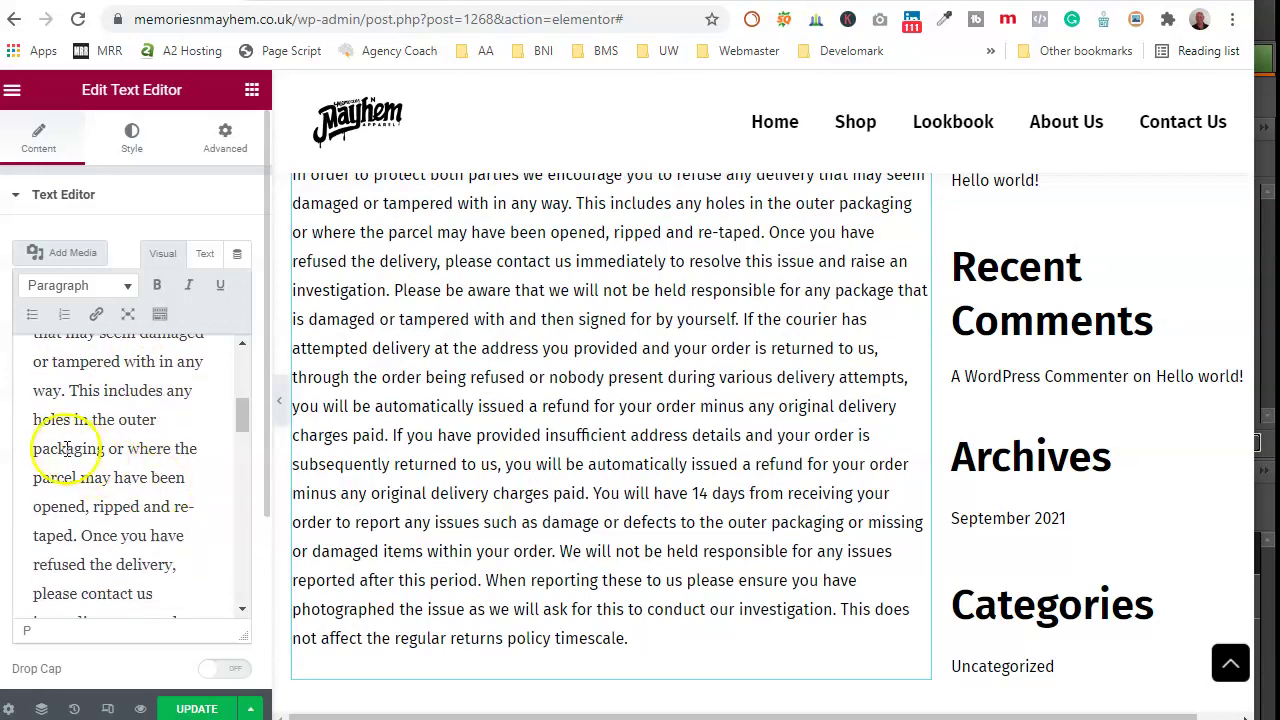
scroll(107, 518, "down", 2)
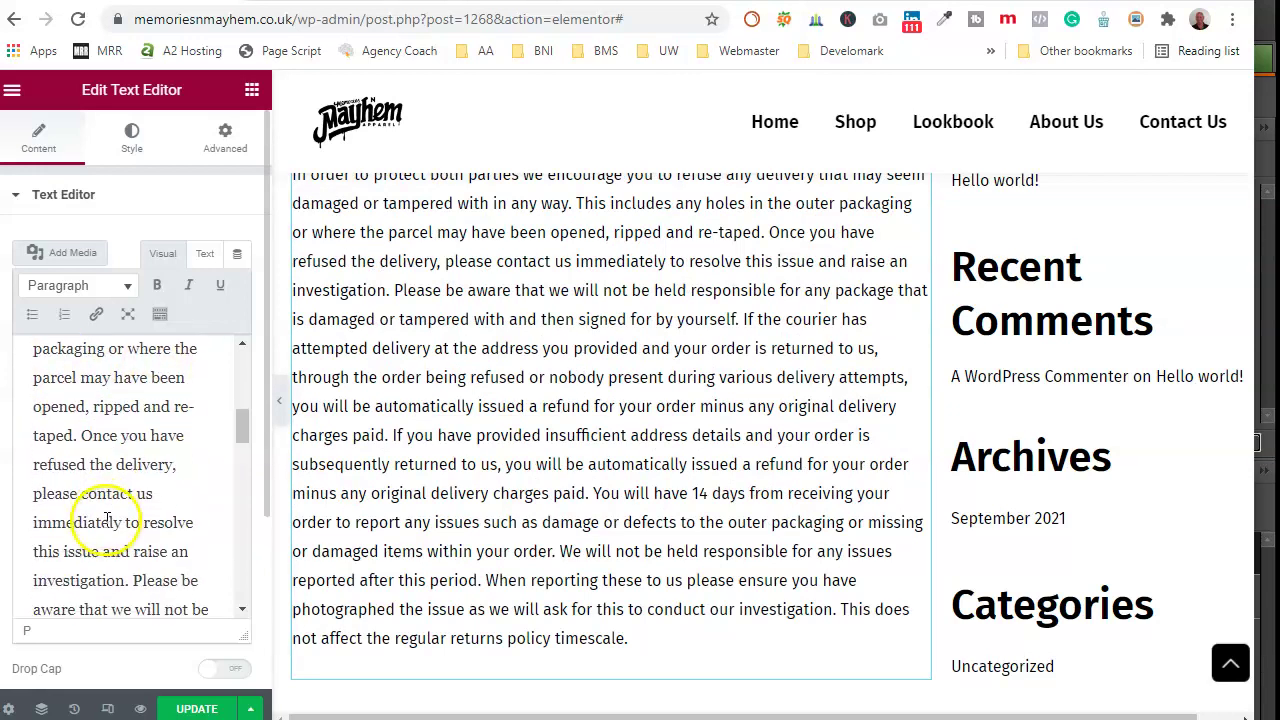
left_click(85, 436)
key("Return")
scroll(106, 477, "down", 3)
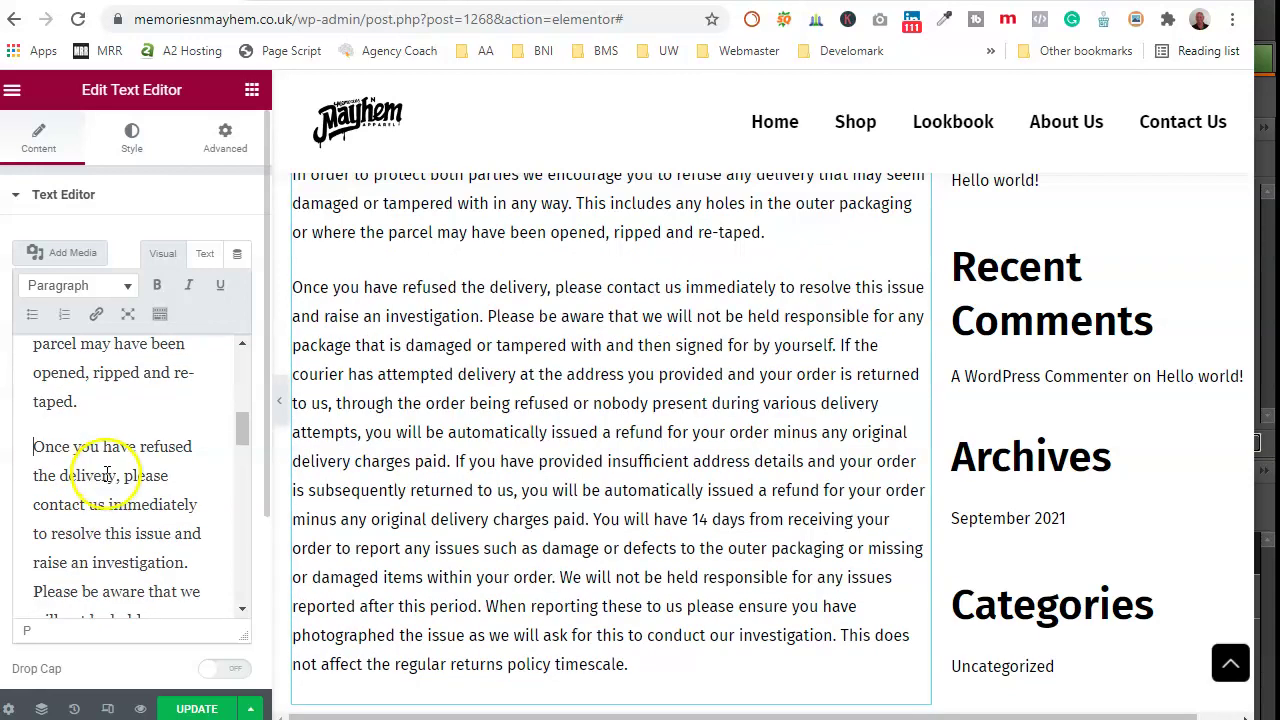
scroll(103, 533, "down", 1)
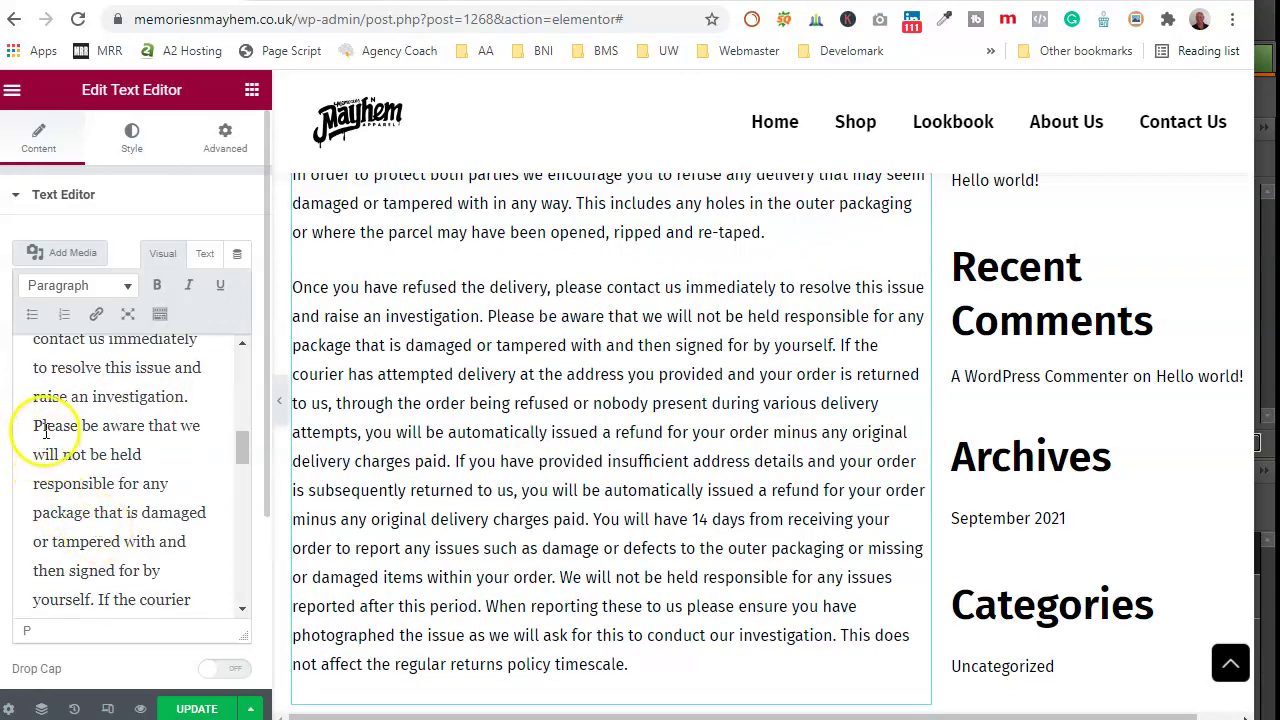
scroll(105, 432, "up", 4)
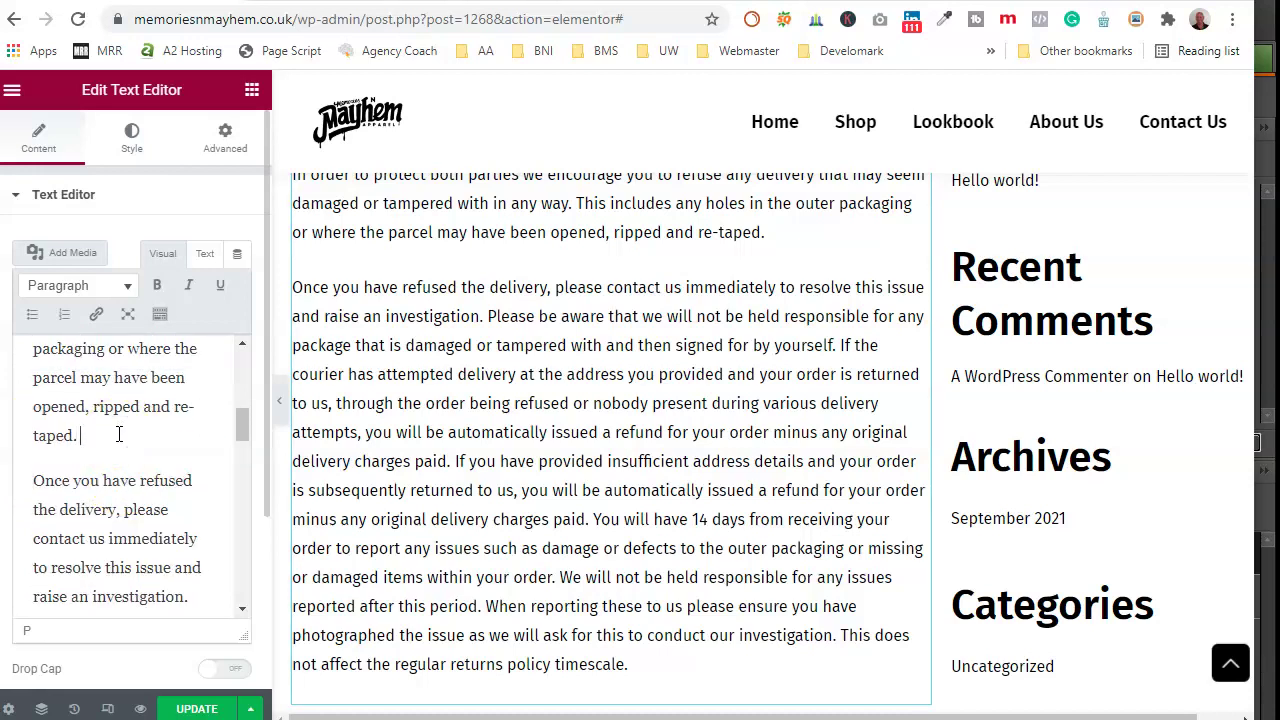
key("Delete")
scroll(160, 510, "down", 2)
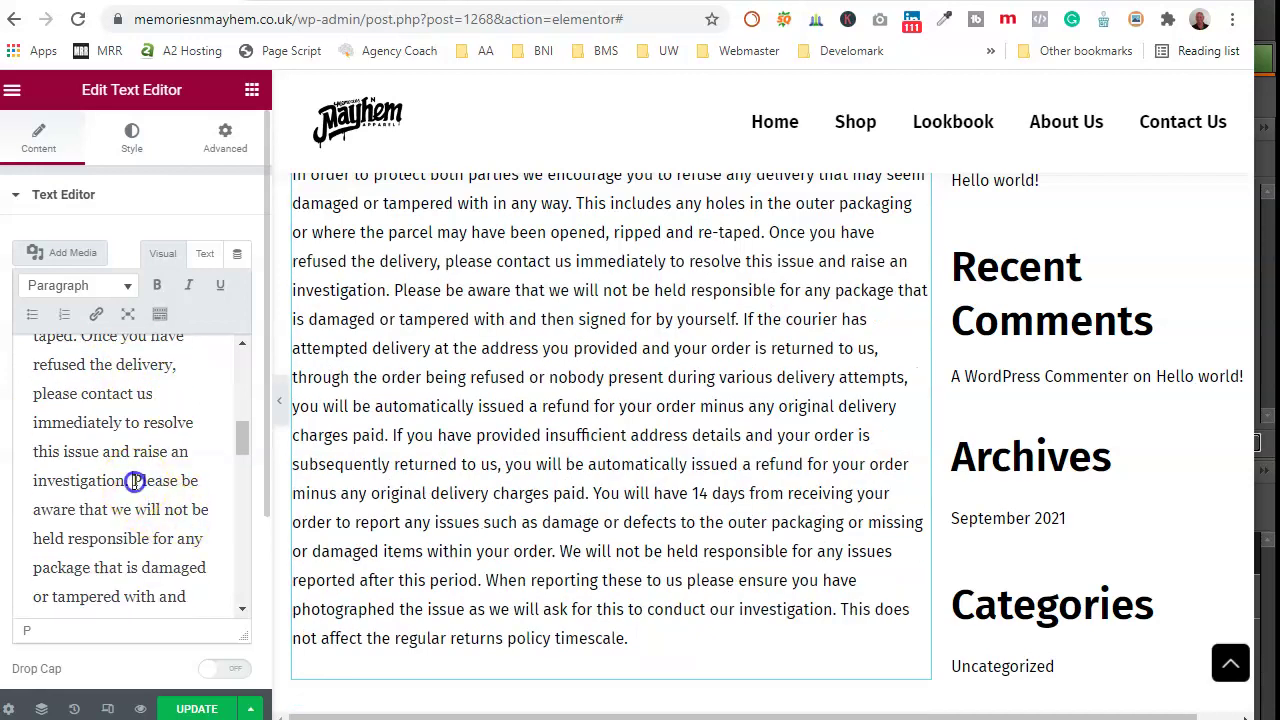
left_click(135, 481)
key("Return")
scroll(190, 490, "down", 3)
scroll(146, 511, "down", 3)
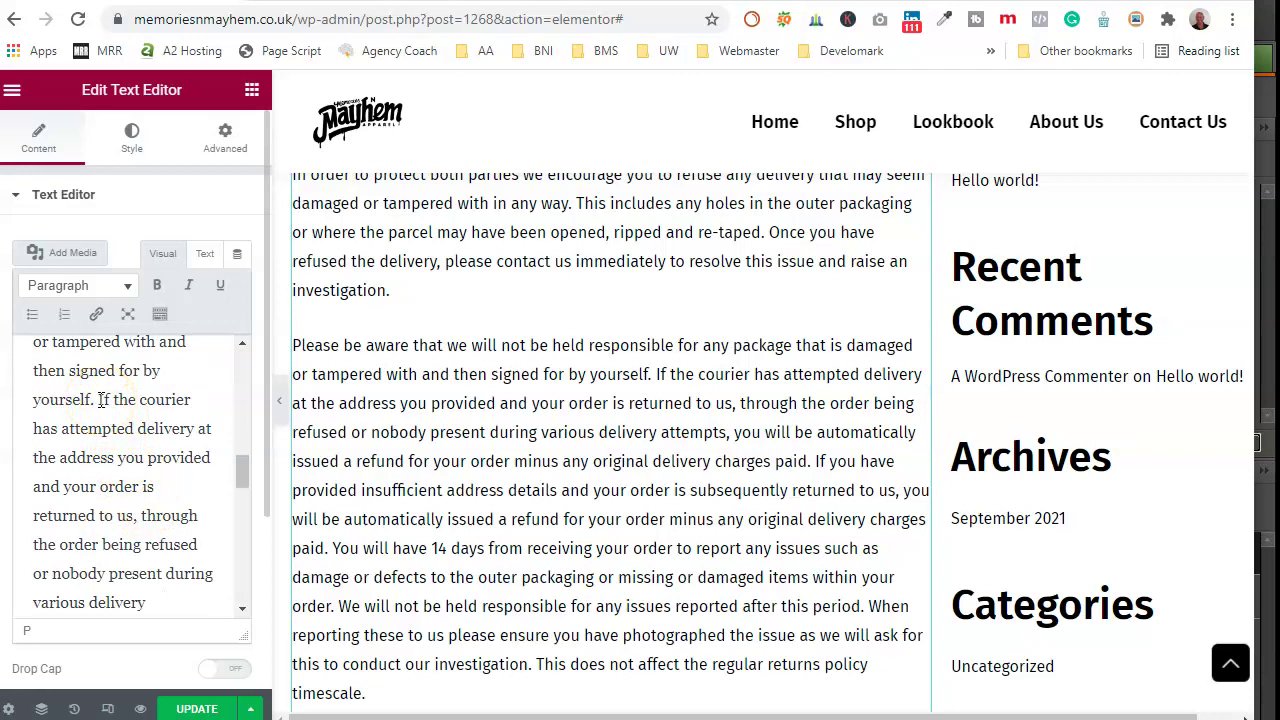
Step: Start new paragraphs at 'If the courier', 'If you have provided', 'You will have 14 days' and 'We will not be held'
key("Return")
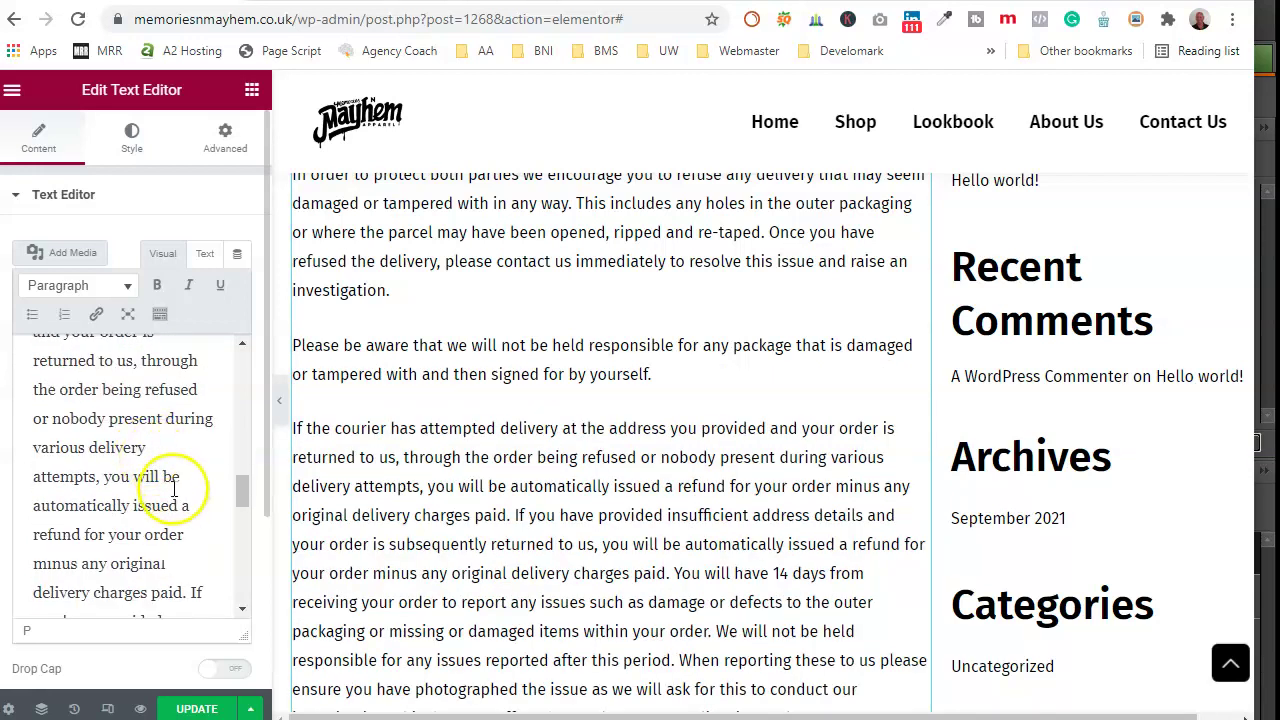
scroll(174, 482, "down", 1)
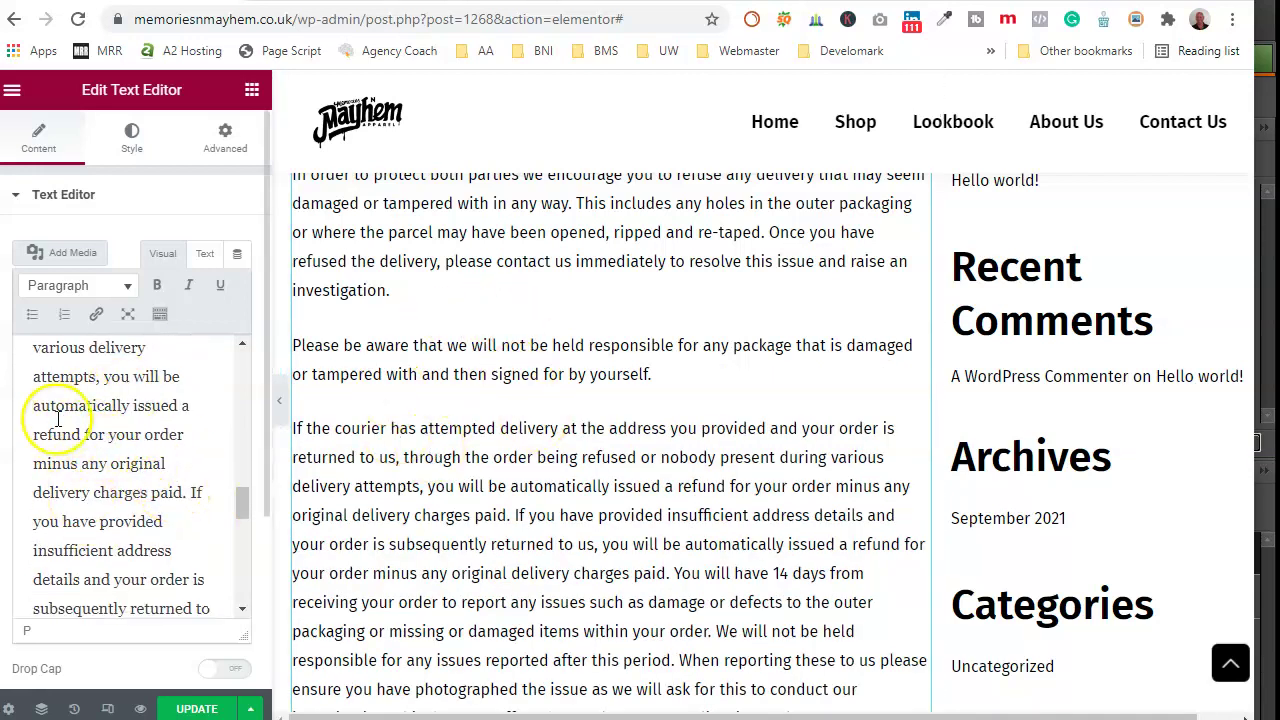
scroll(80, 440, "down", 1)
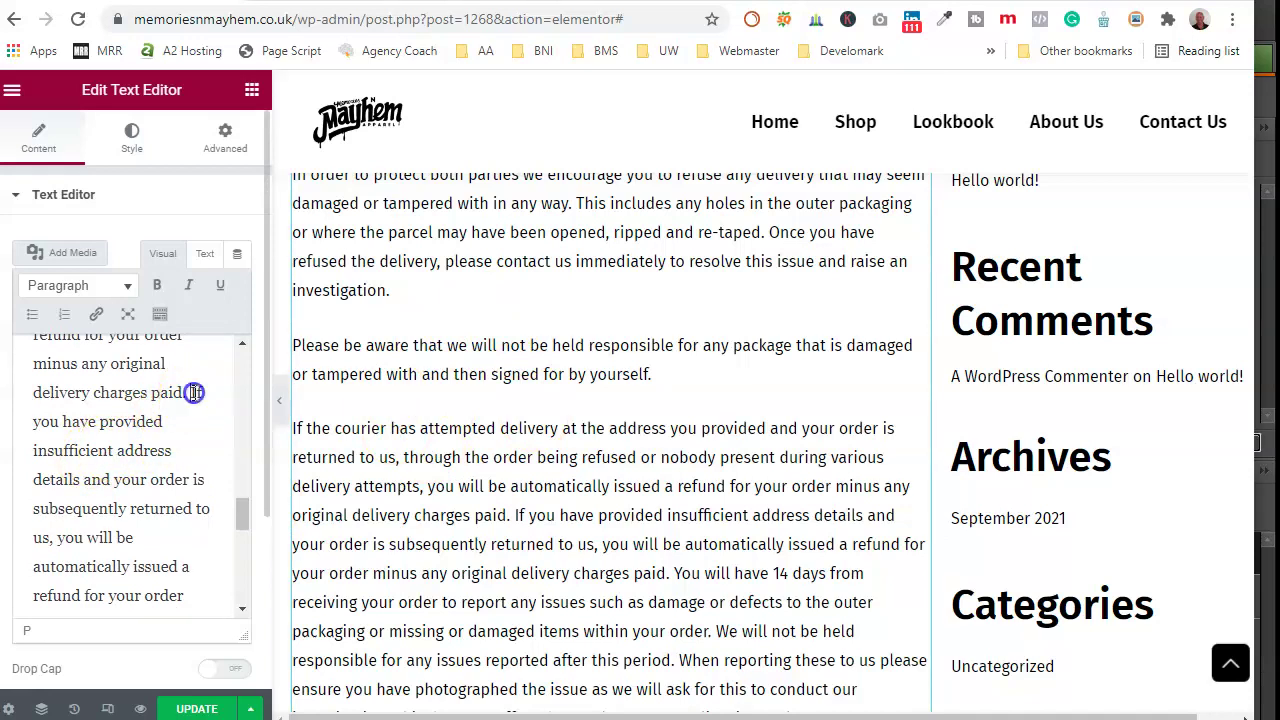
key("Return")
scroll(423, 500, "down", 1)
scroll(171, 500, "down", 1)
scroll(172, 502, "down", 2)
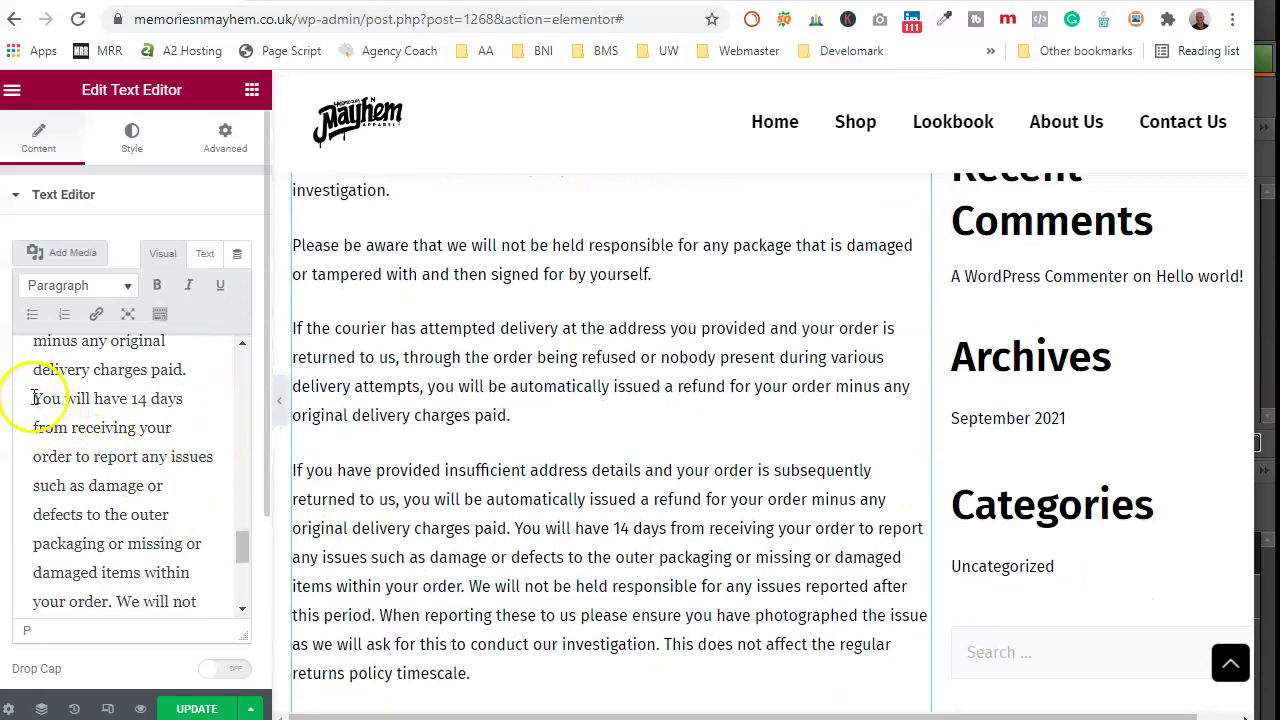
key("Return")
scroll(117, 446, "down", 2)
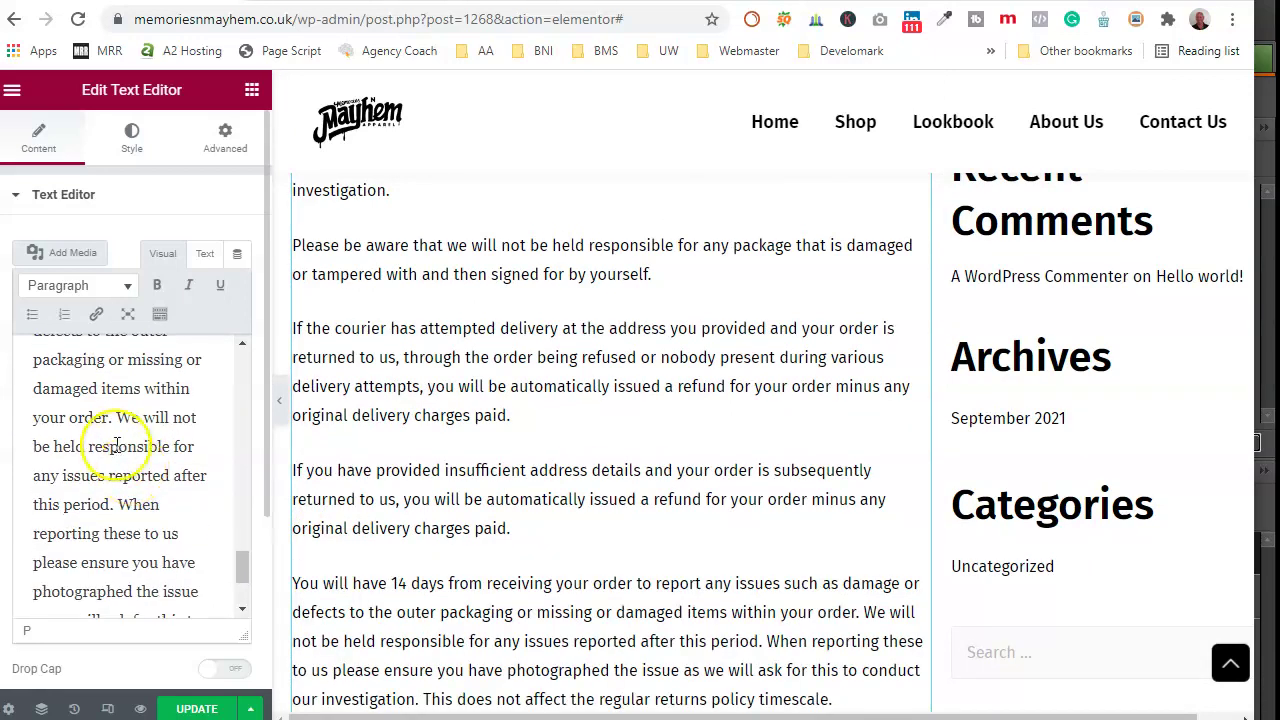
left_click(119, 417)
key("Return")
Step: Put 'Once you have refused the delivery…' on its own paragraph
scroll(129, 482, "down", 2)
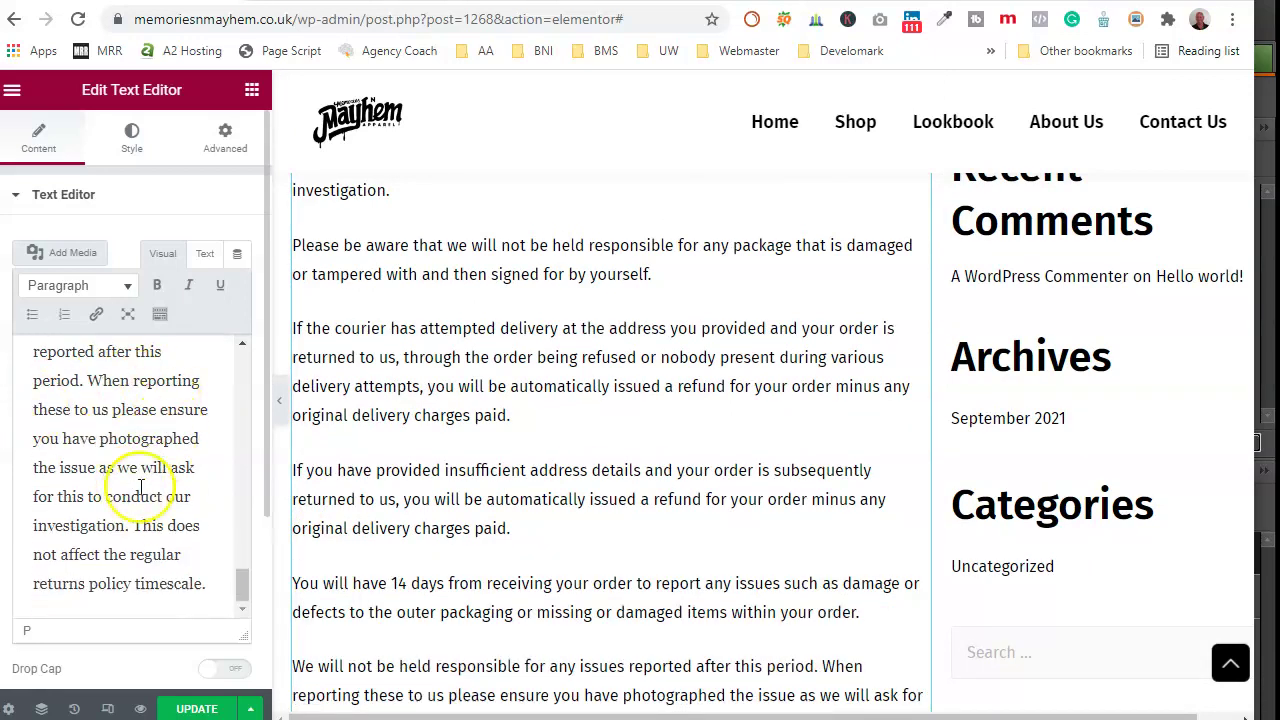
scroll(465, 515, "down", 2)
scroll(475, 530, "up", 4)
scroll(490, 546, "up", 1)
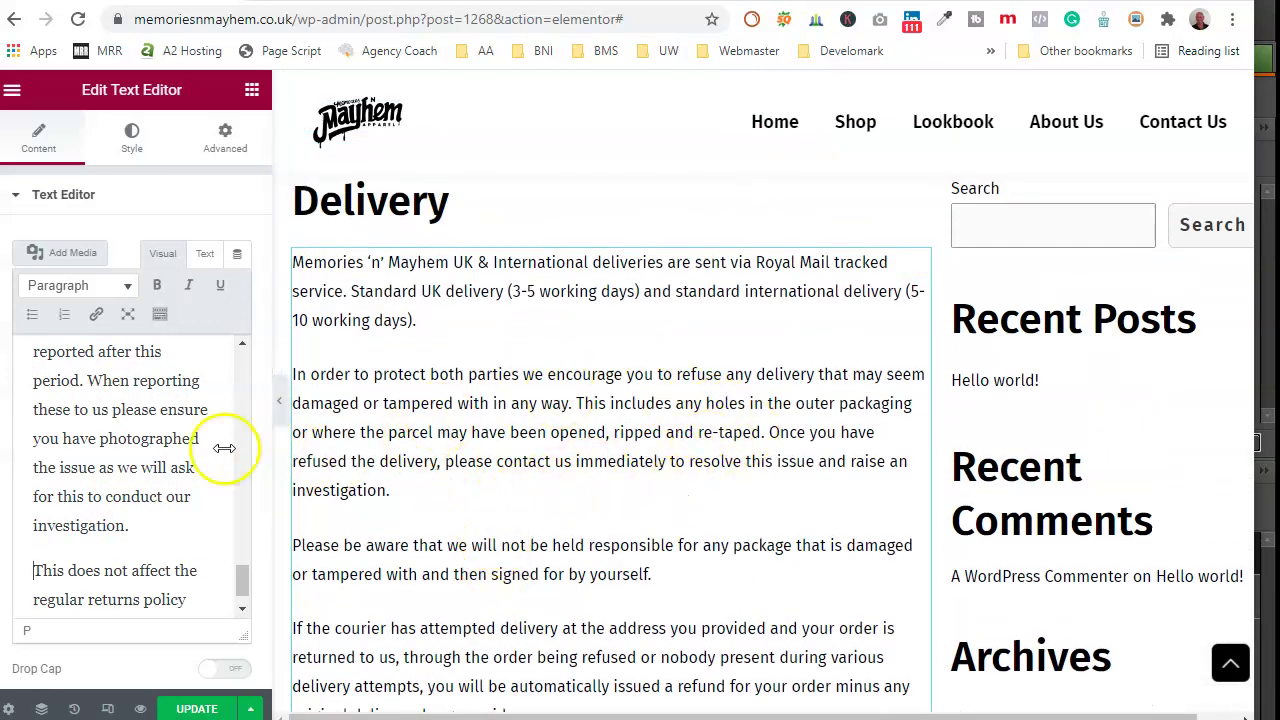
scroll(140, 440, "up", 5)
scroll(146, 451, "up", 4)
scroll(146, 451, "down", 2)
scroll(146, 451, "down", 2)
scroll(146, 451, "up", 6)
scroll(143, 455, "up", 3)
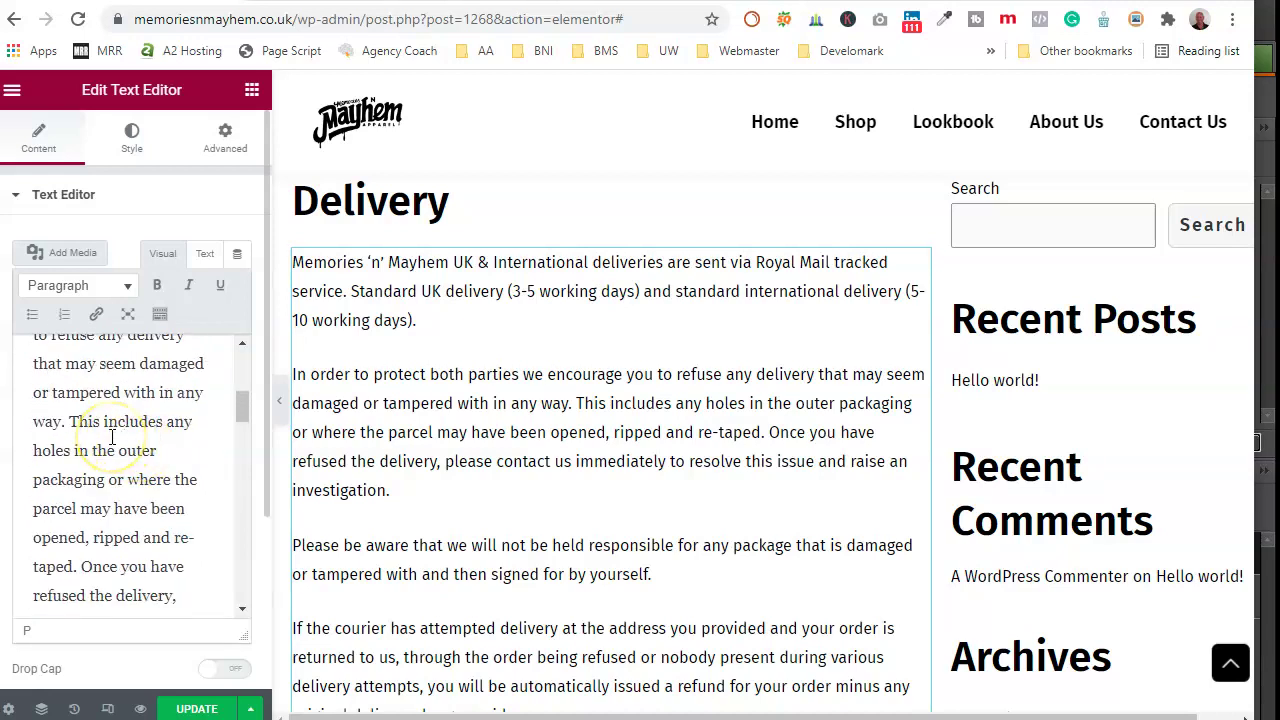
key("Return")
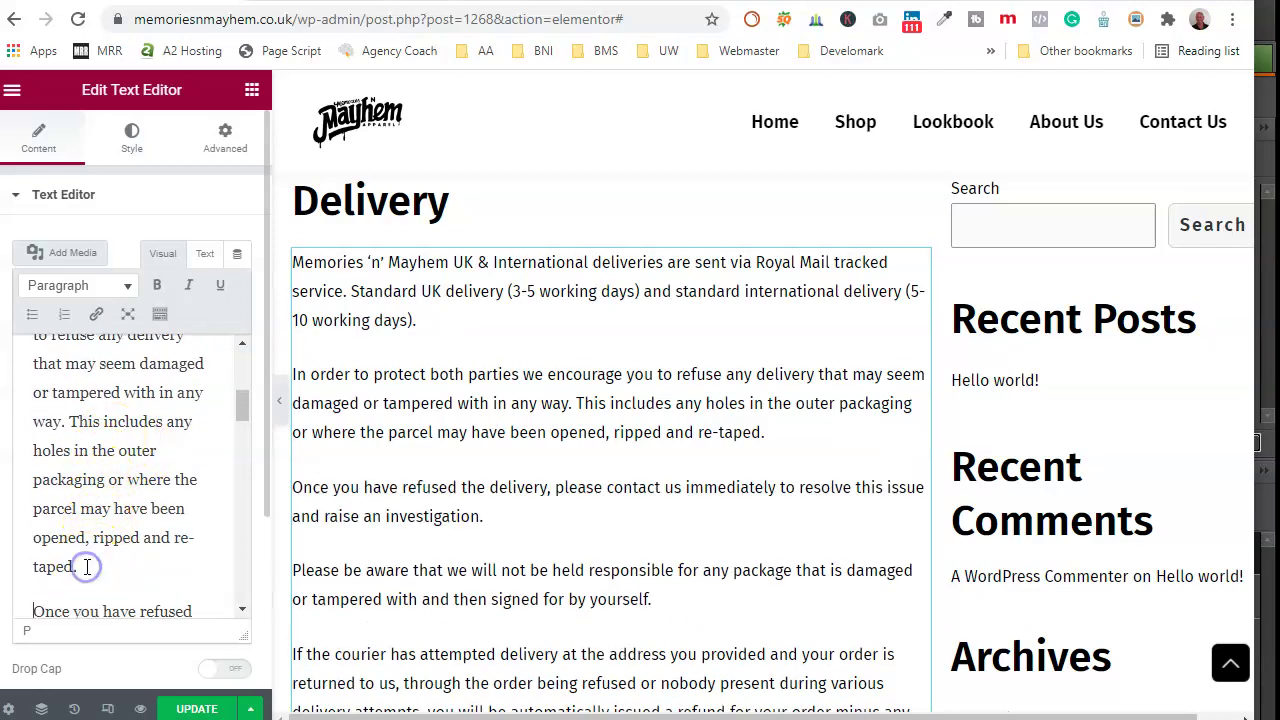
scroll(383, 115, "down", 1)
Step: Insert the Store Contact template from My Templates, including its document settings
scroll(531, 400, "up", 3)
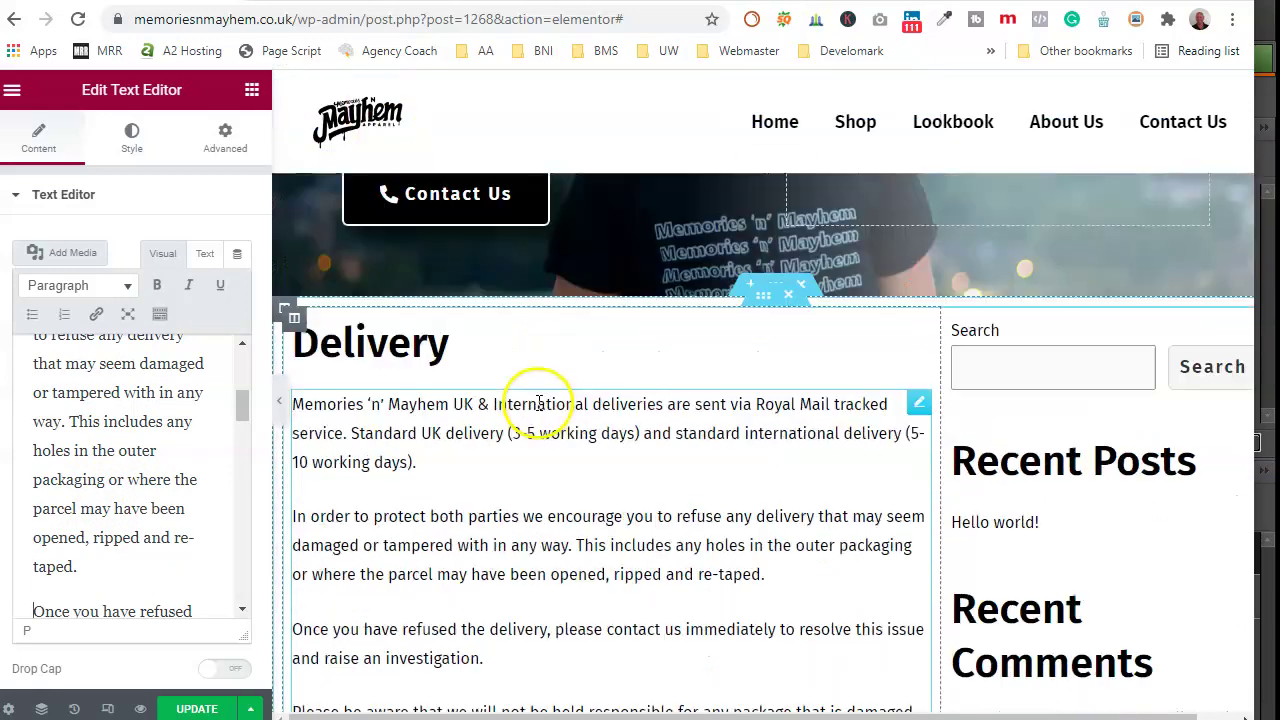
scroll(458, 480, "down", 2)
scroll(458, 480, "down", 10)
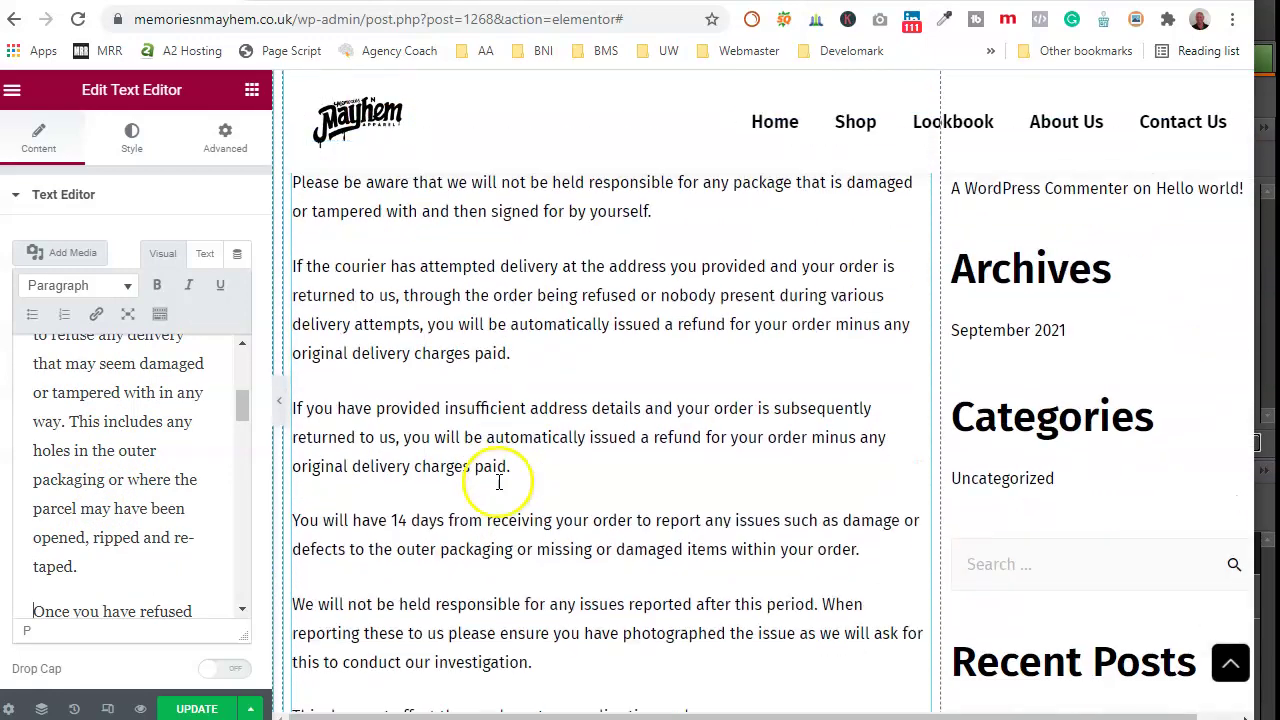
scroll(645, 463, "down", 4)
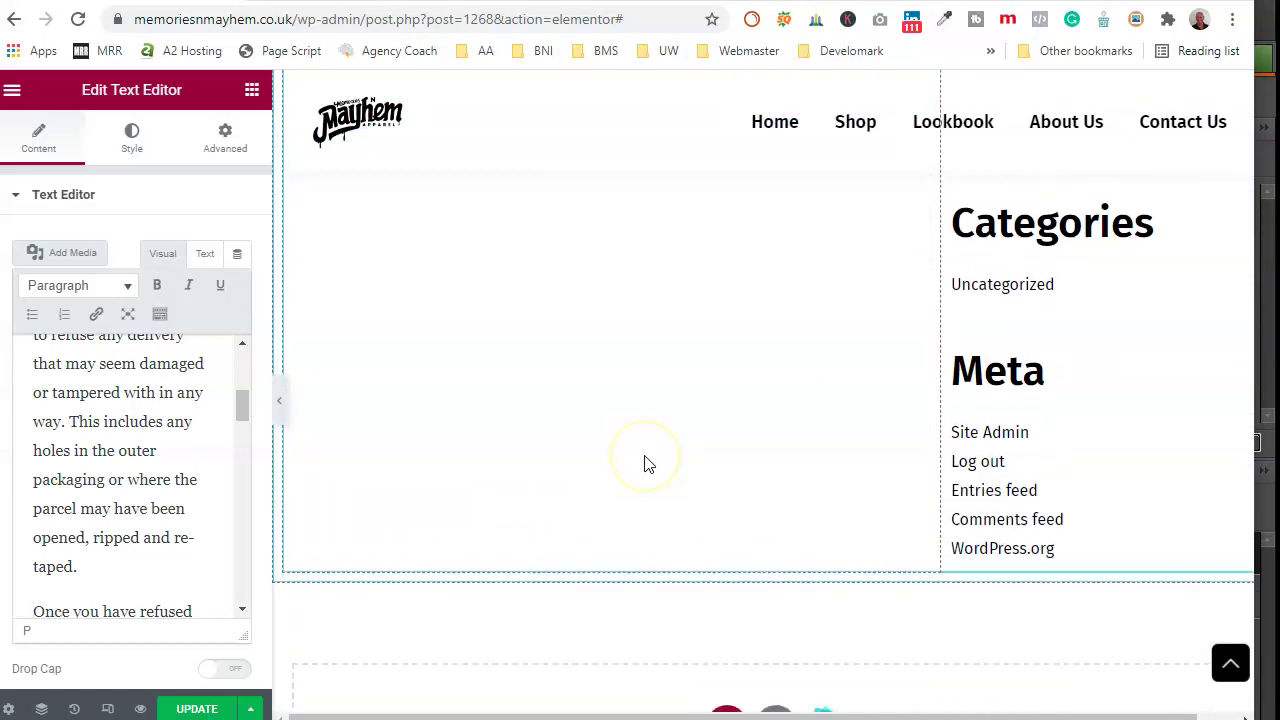
left_click(779, 556)
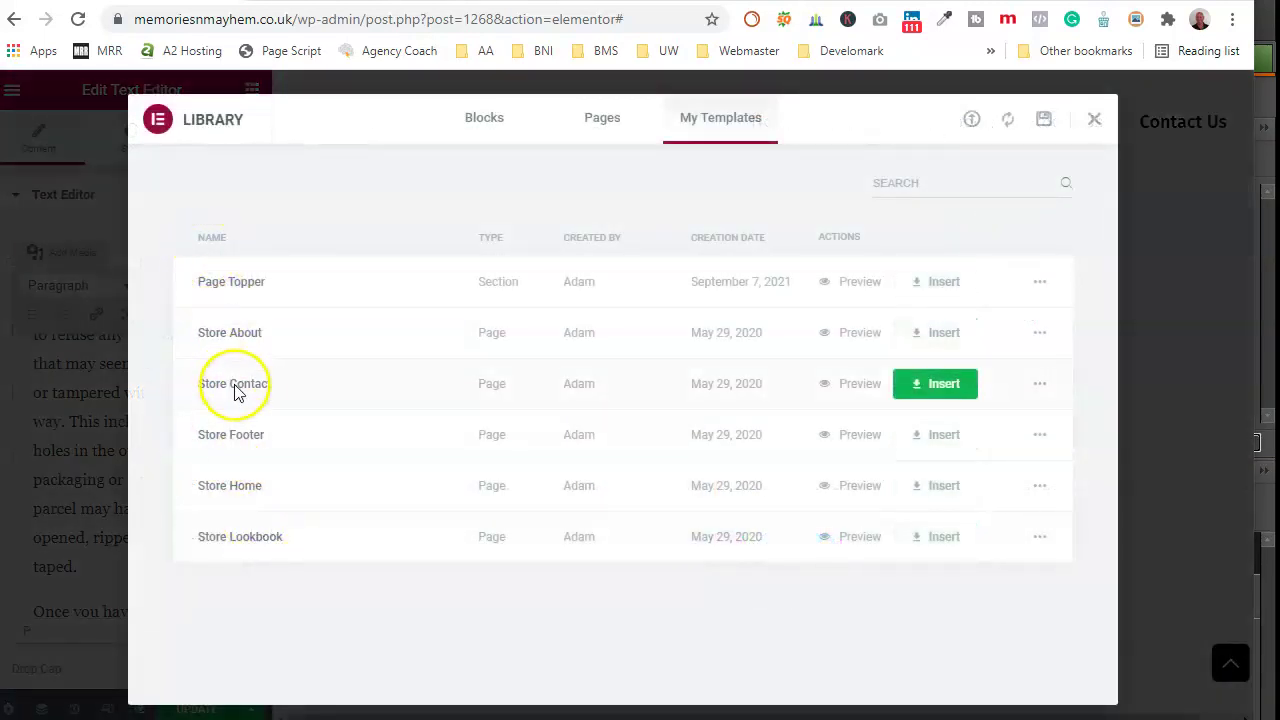
left_click(945, 385)
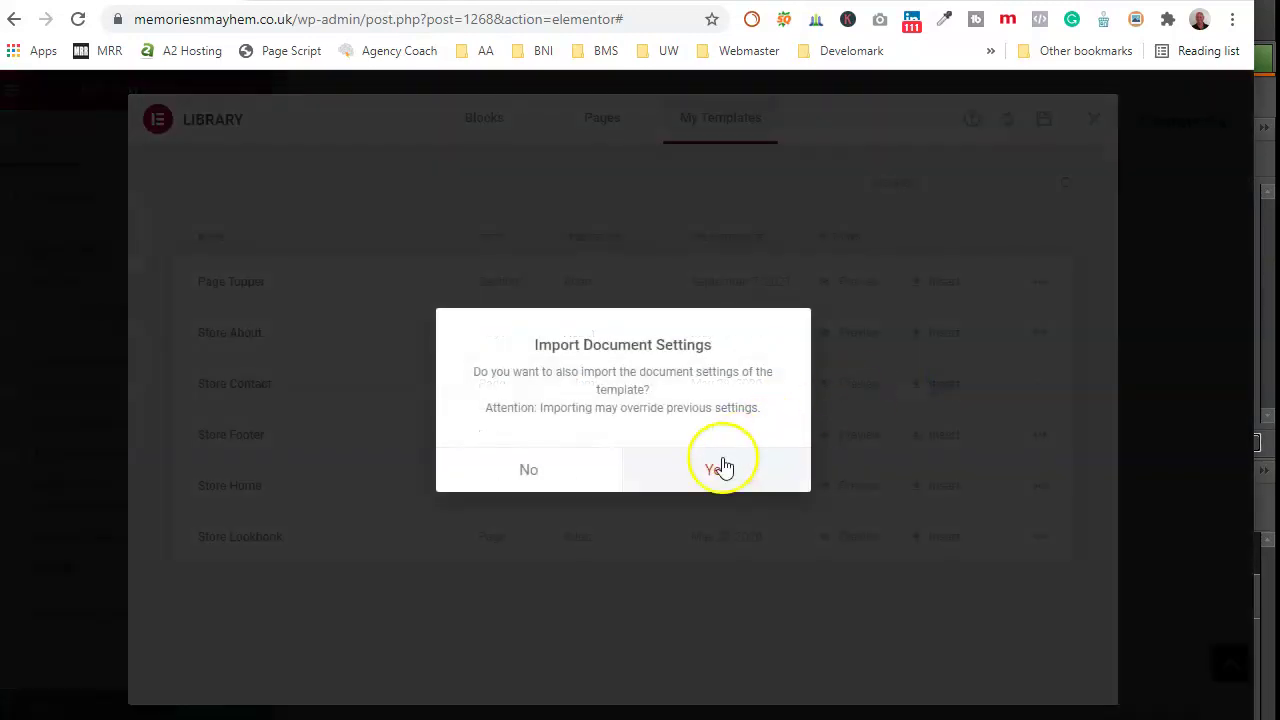
left_click(716, 470)
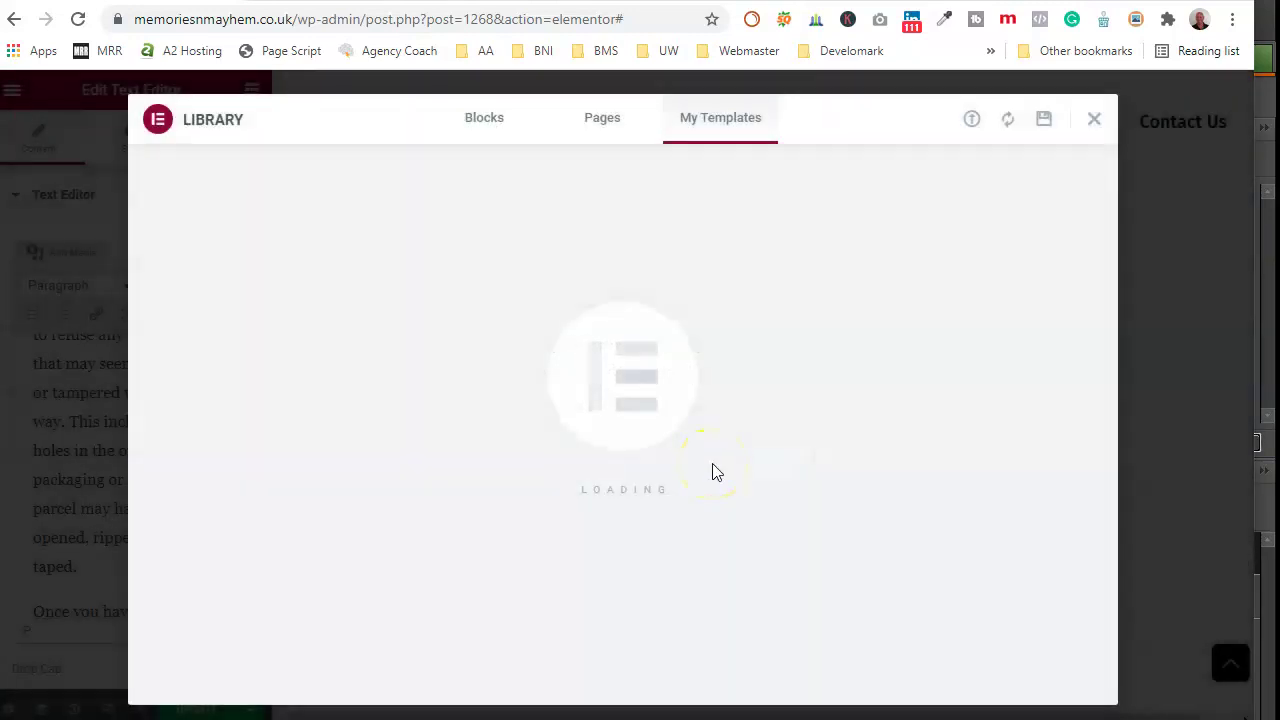
scroll(837, 577, "down", 2)
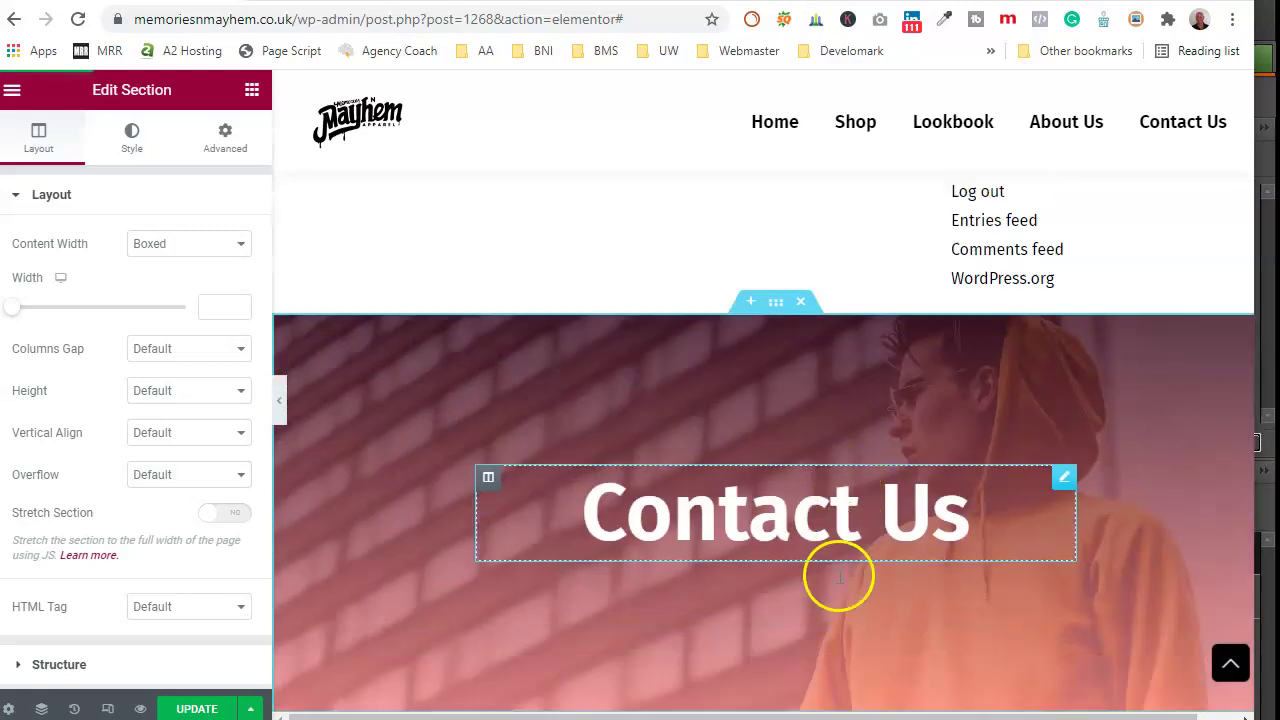
scroll(838, 578, "up", 2)
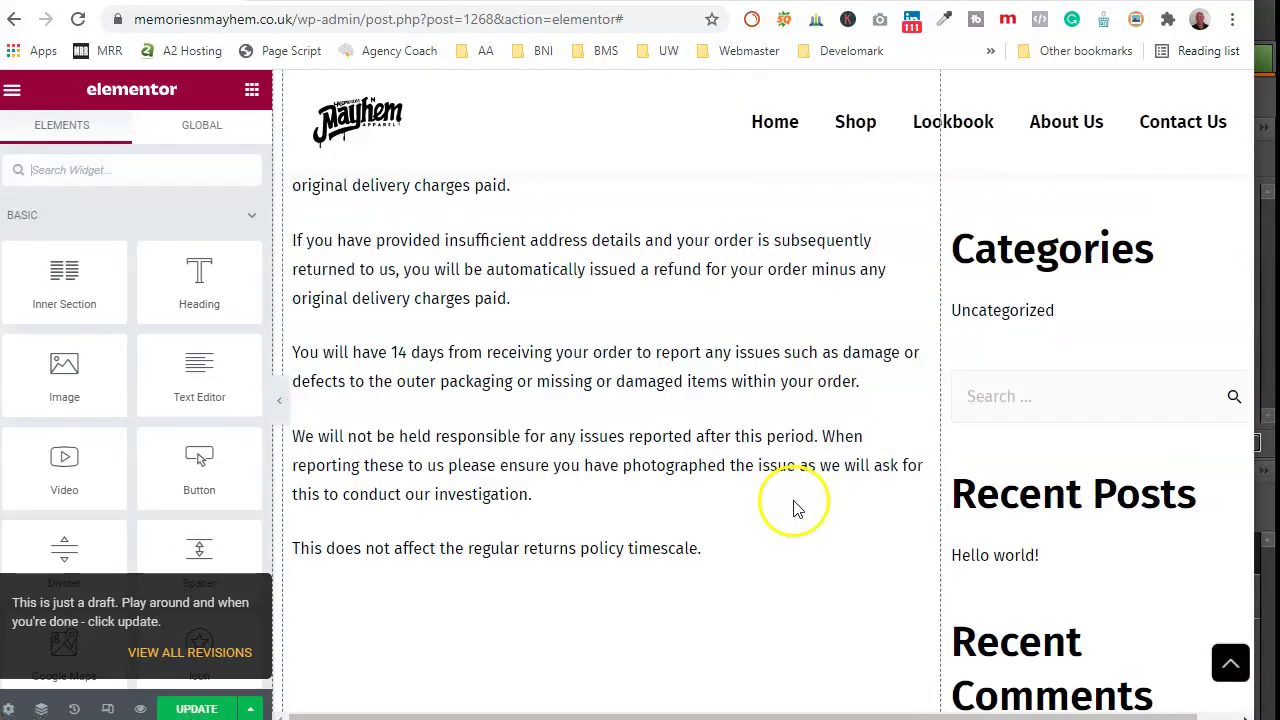
scroll(766, 529, "down", 8)
scroll(768, 530, "down", 12)
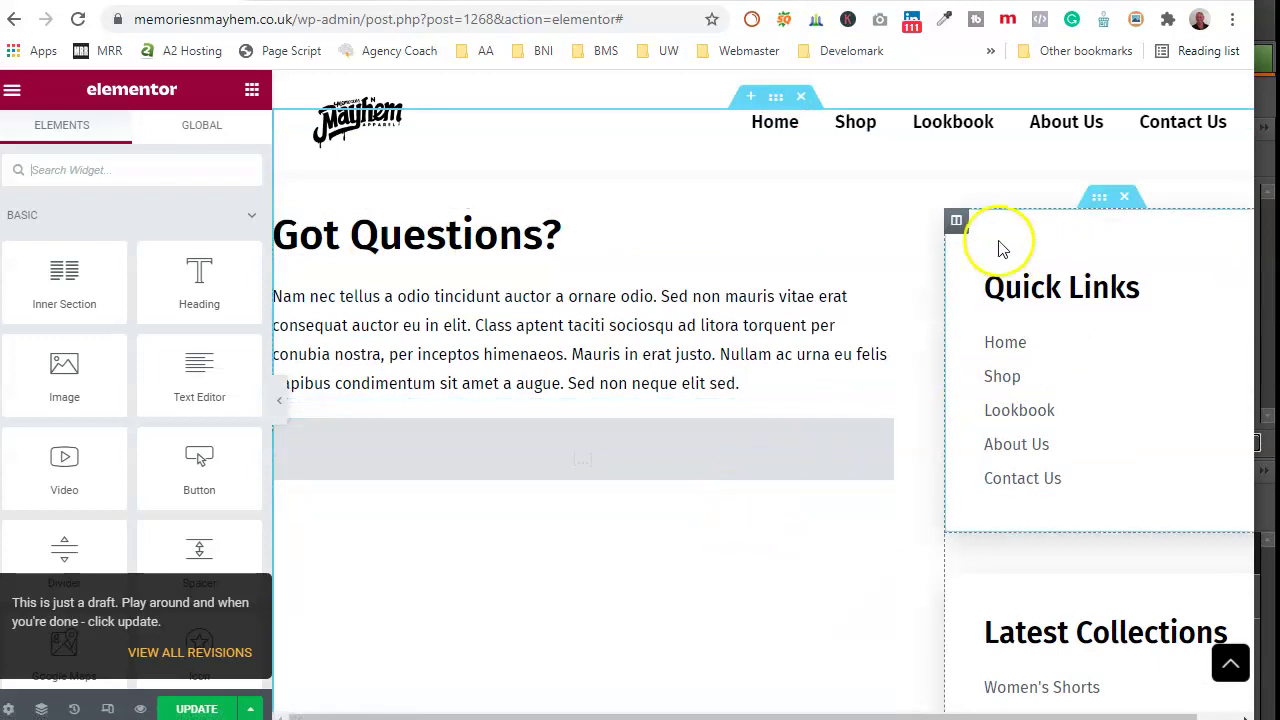
scroll(686, 517, "down", 6)
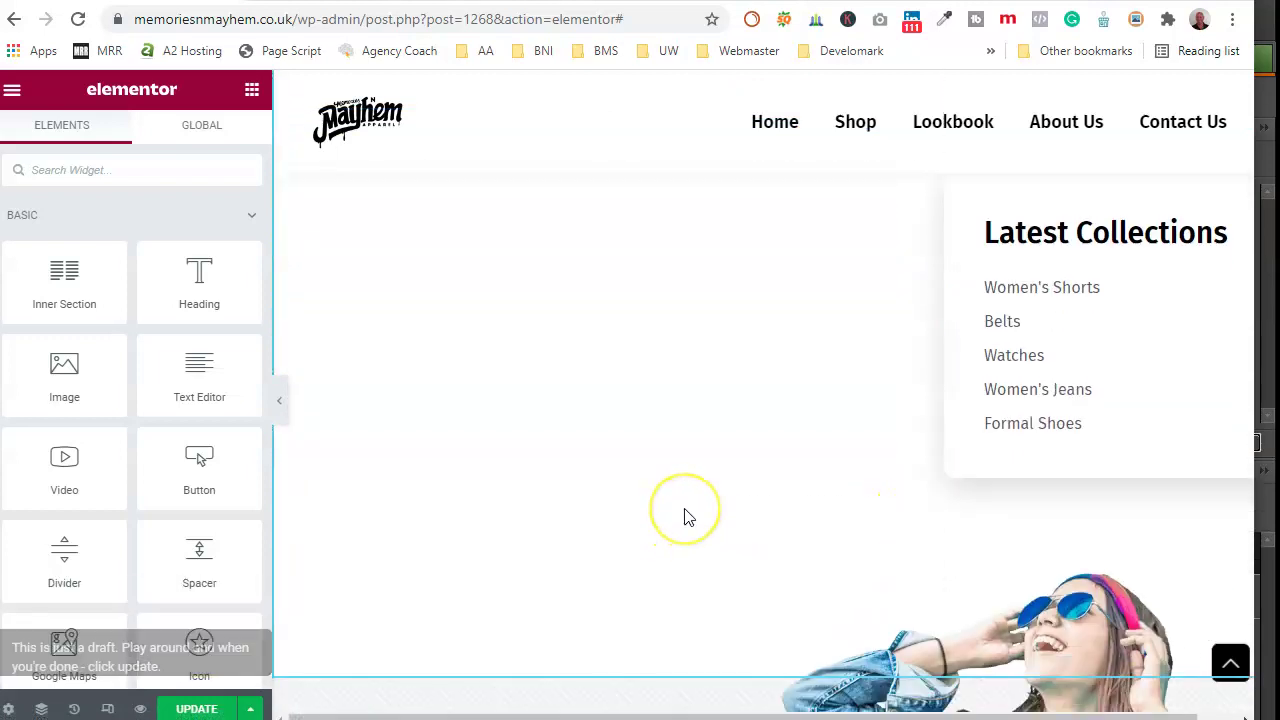
scroll(686, 517, "down", 8)
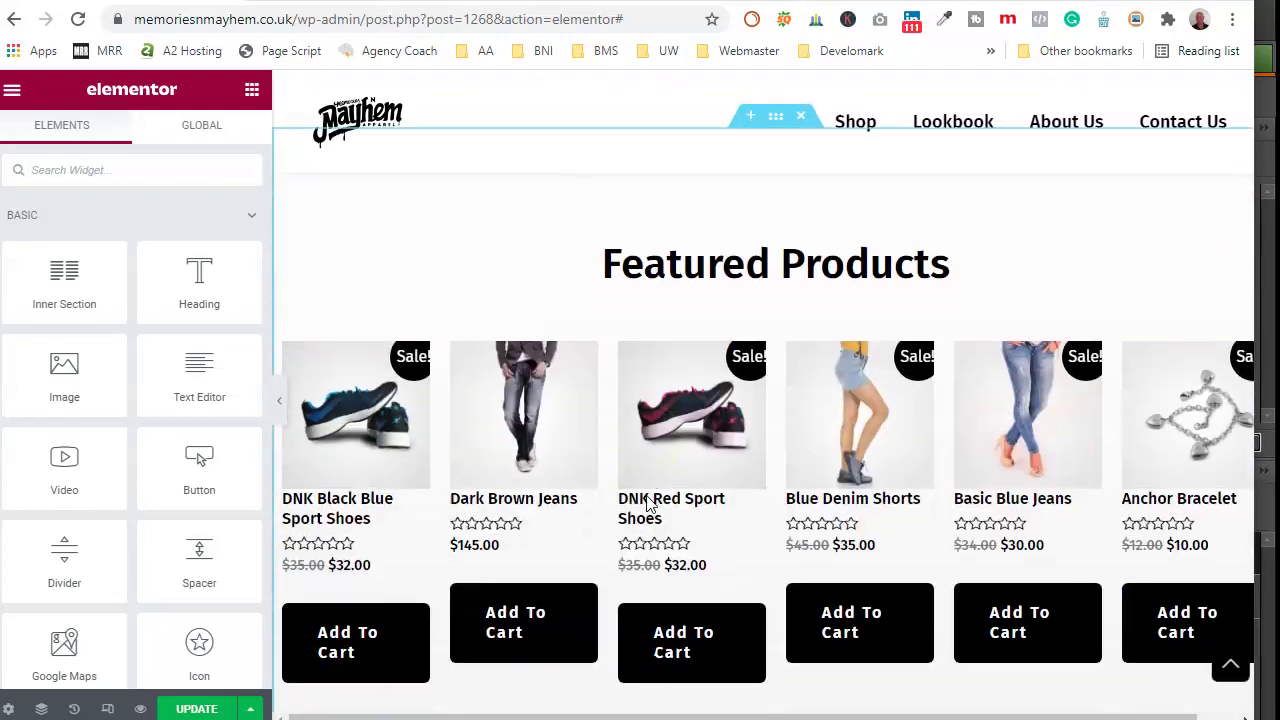
scroll(650, 503, "up", 15)
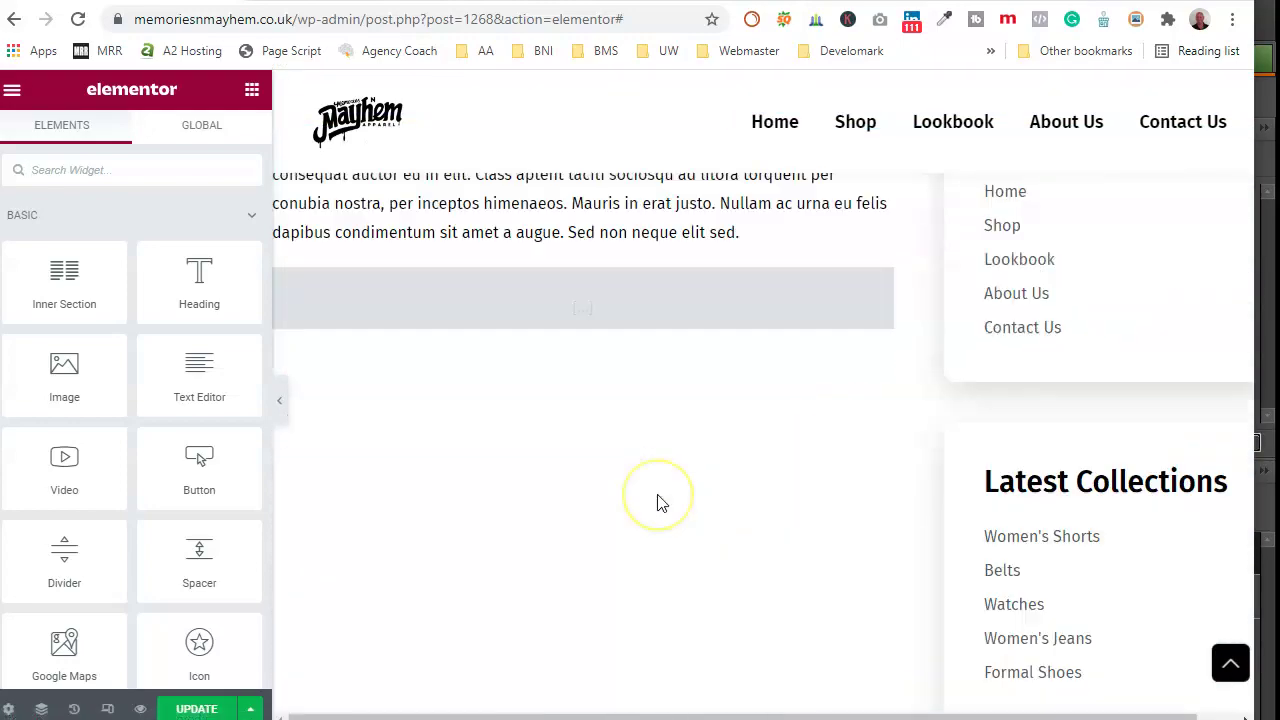
scroll(657, 503, "up", 3)
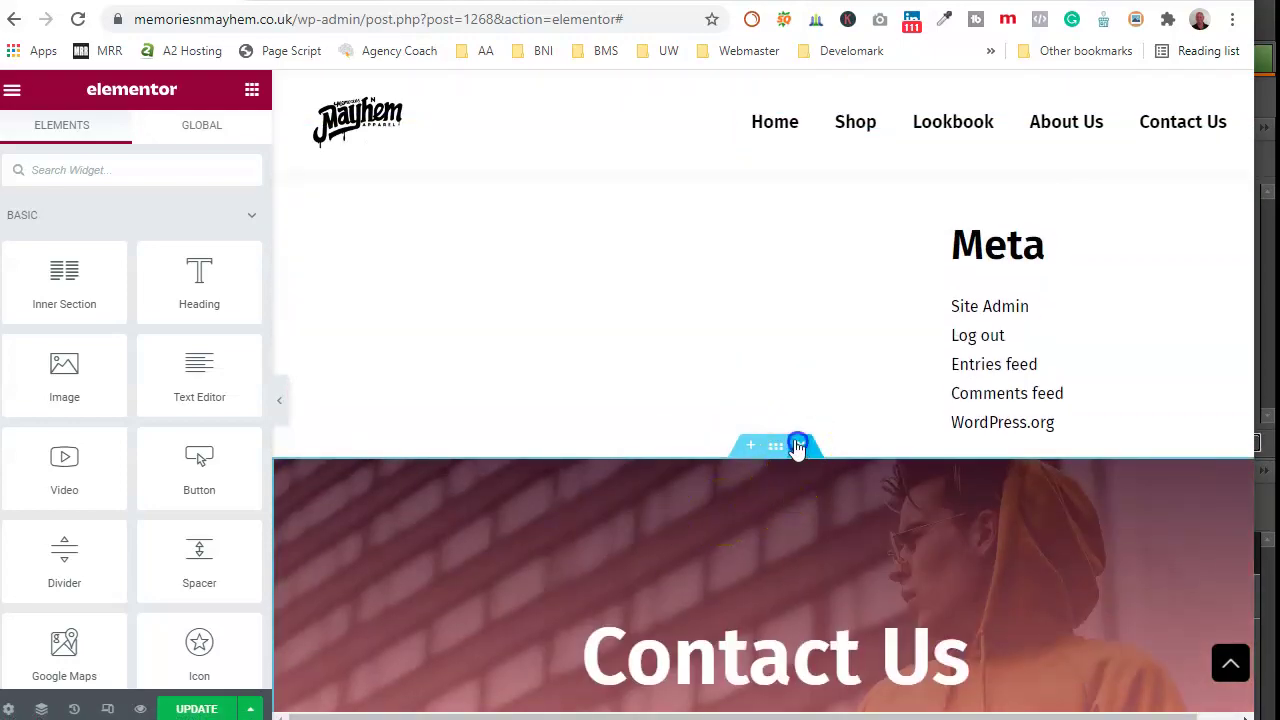
Step: Delete the Contact Us hero, Got Questions, 25% OFF and Featured Products sections
left_click(800, 443)
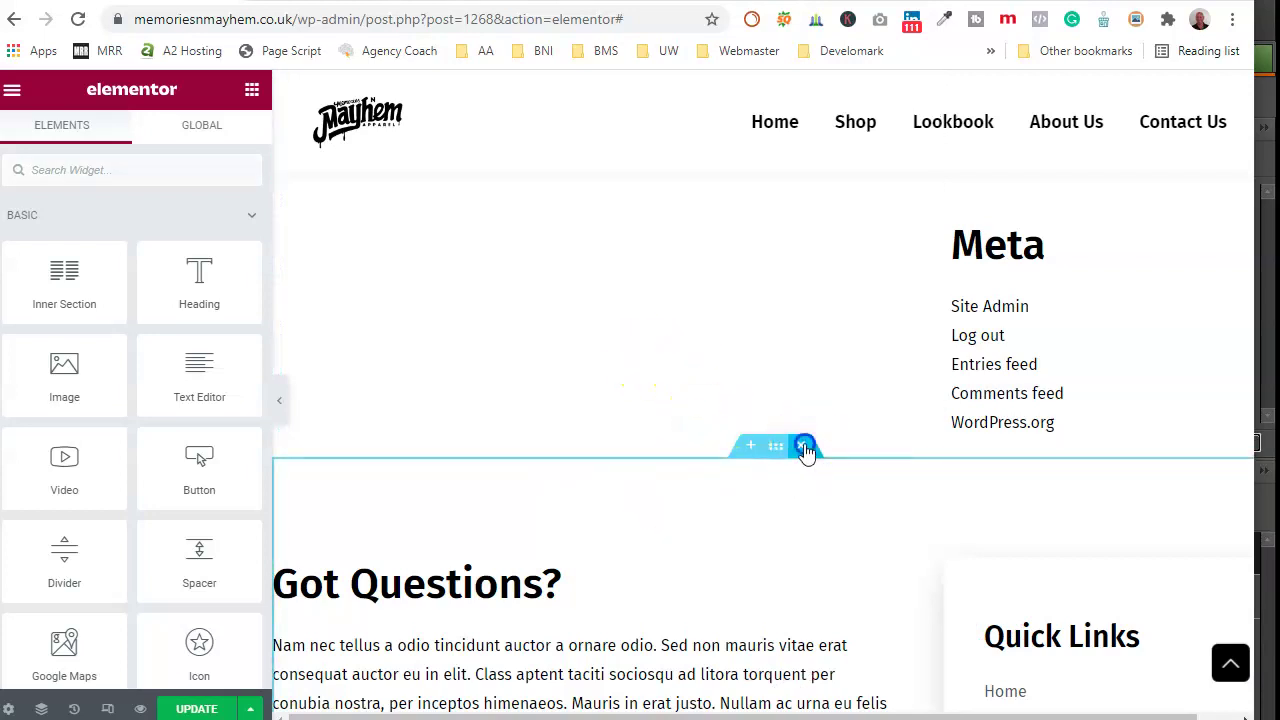
left_click(804, 446)
left_click(803, 447)
left_click(803, 447)
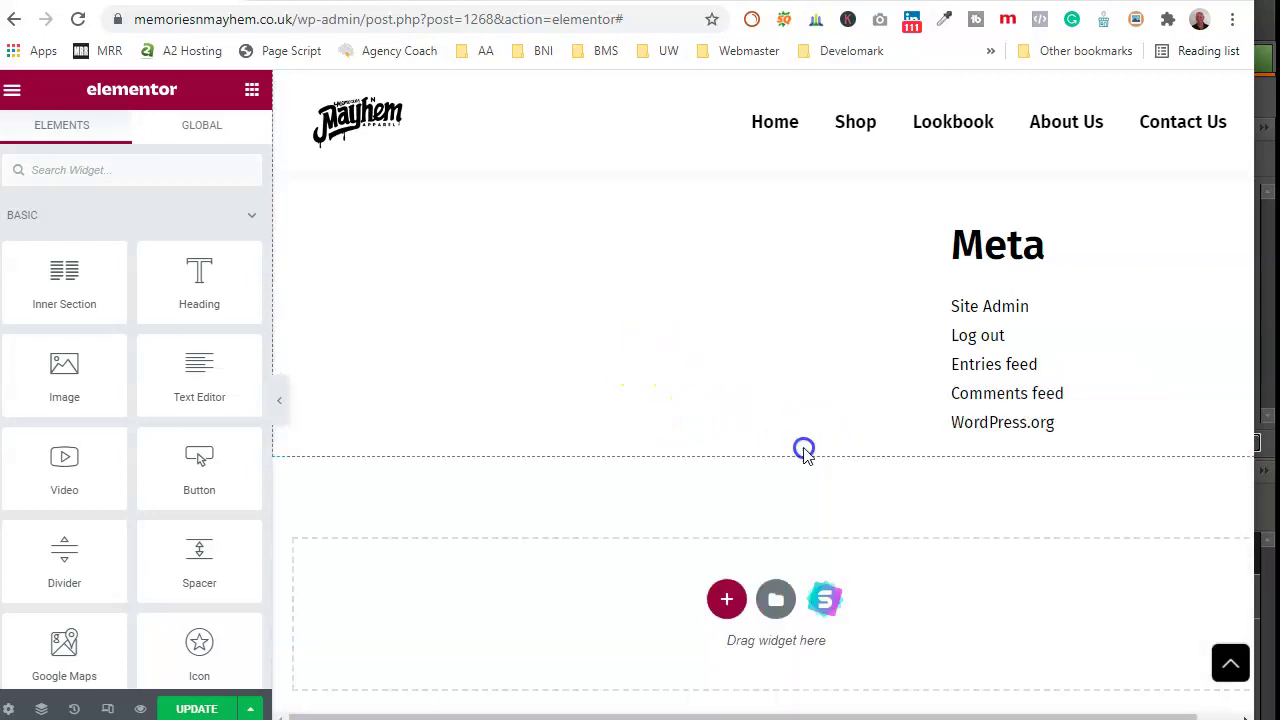
scroll(929, 409, "up", 6)
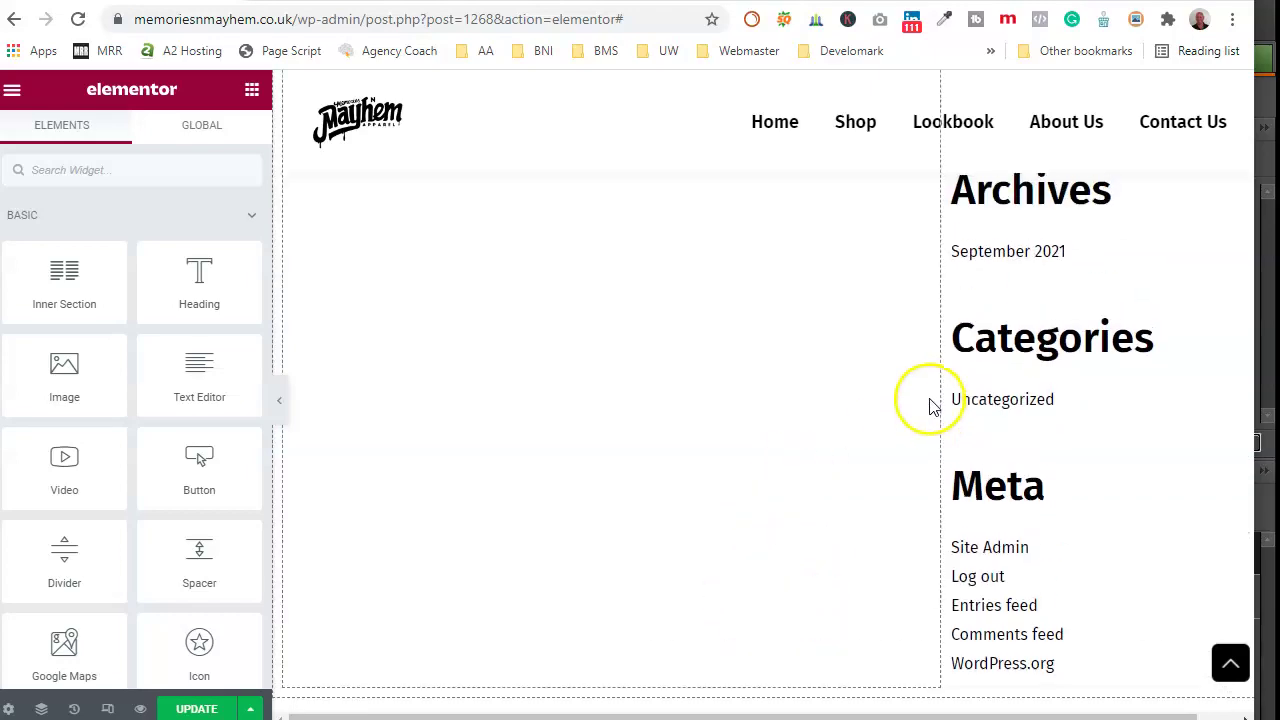
scroll(1060, 320, "up", 5)
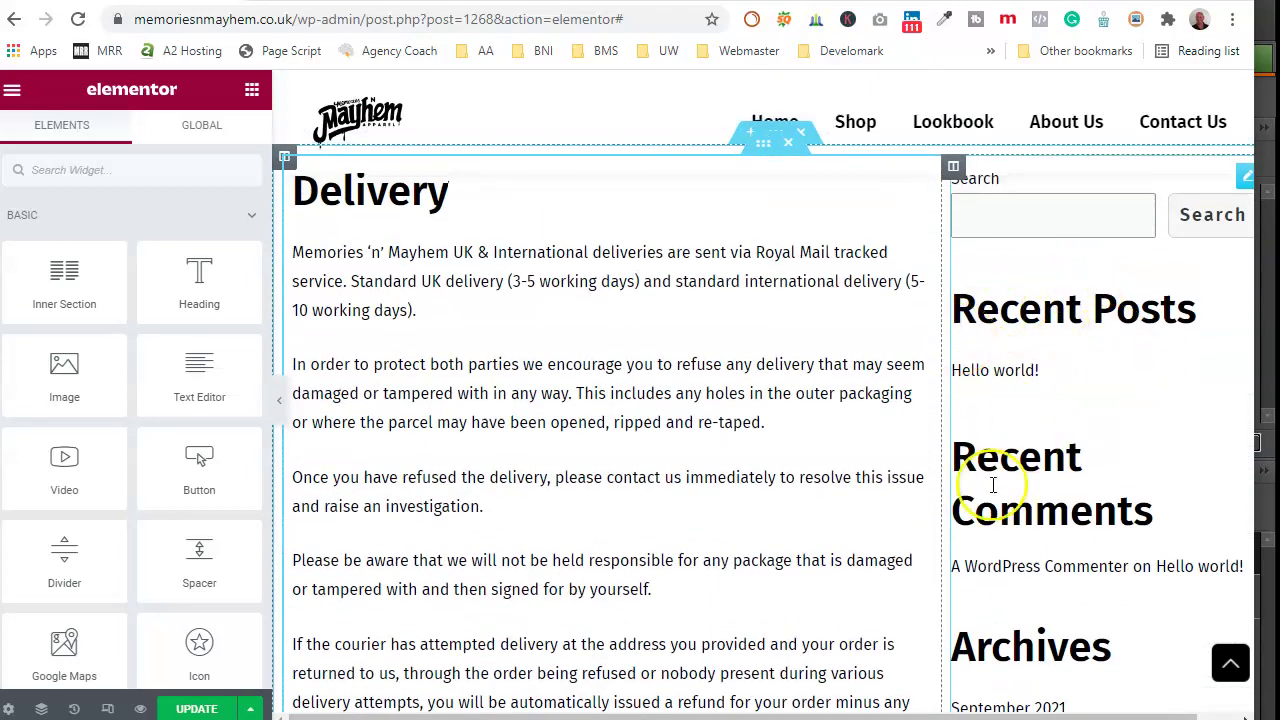
scroll(993, 485, "up", 3)
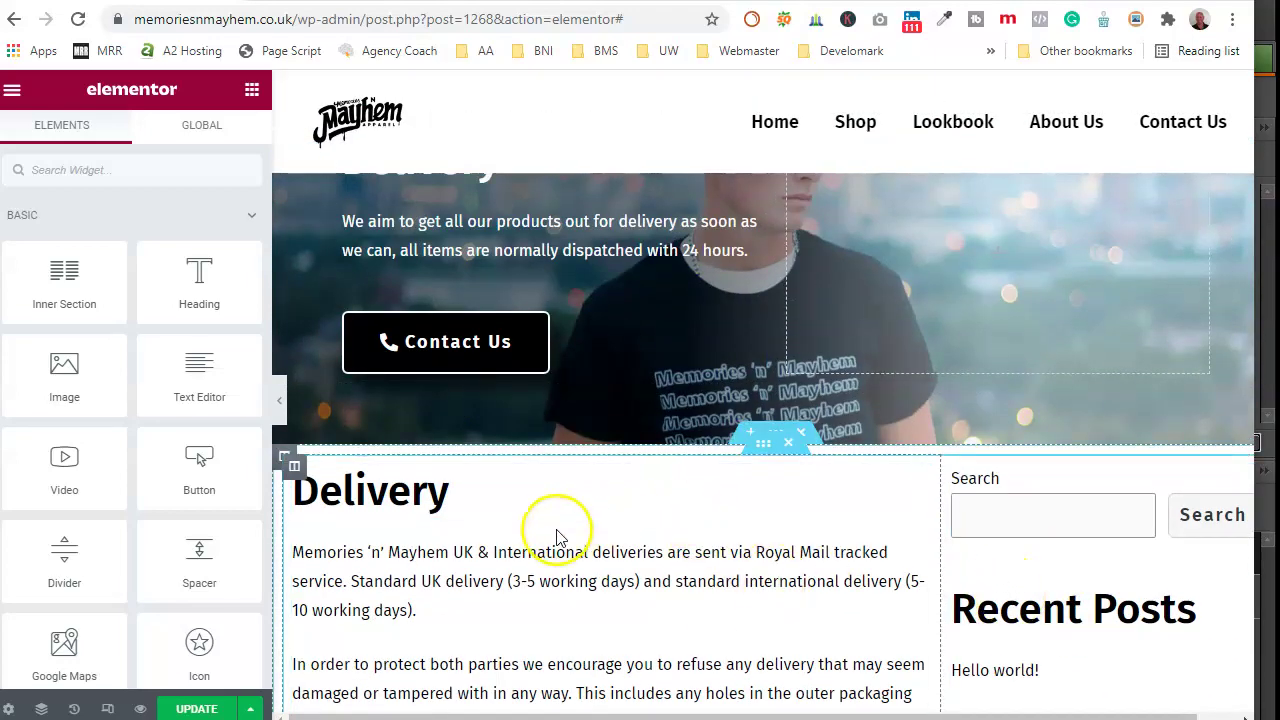
scroll(557, 537, "up", 2)
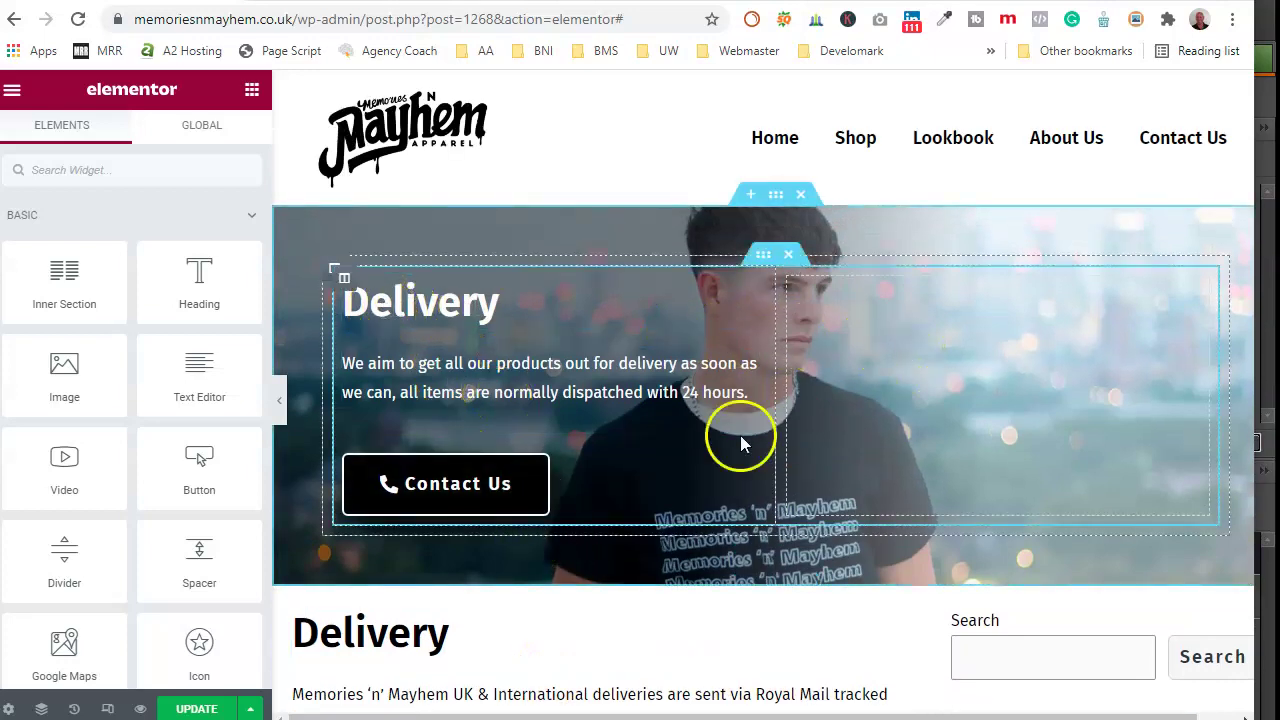
scroll(689, 452, "down", 10)
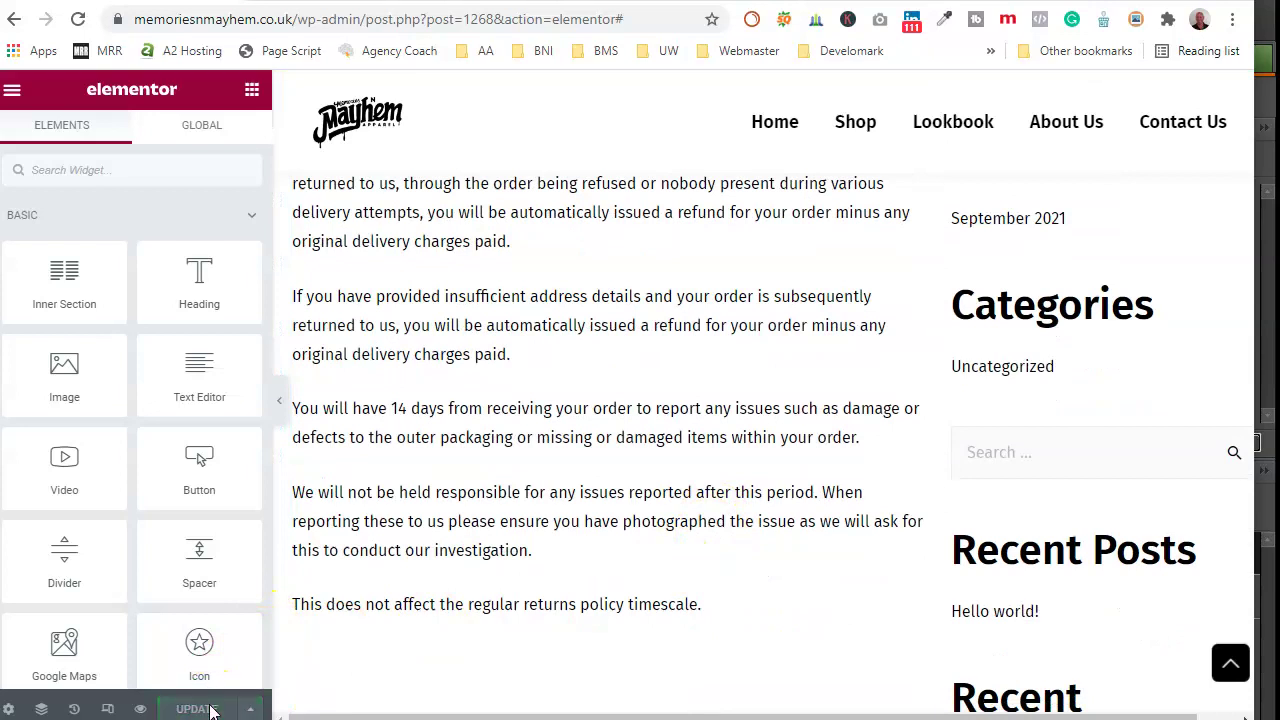
scroll(466, 514, "up", 10)
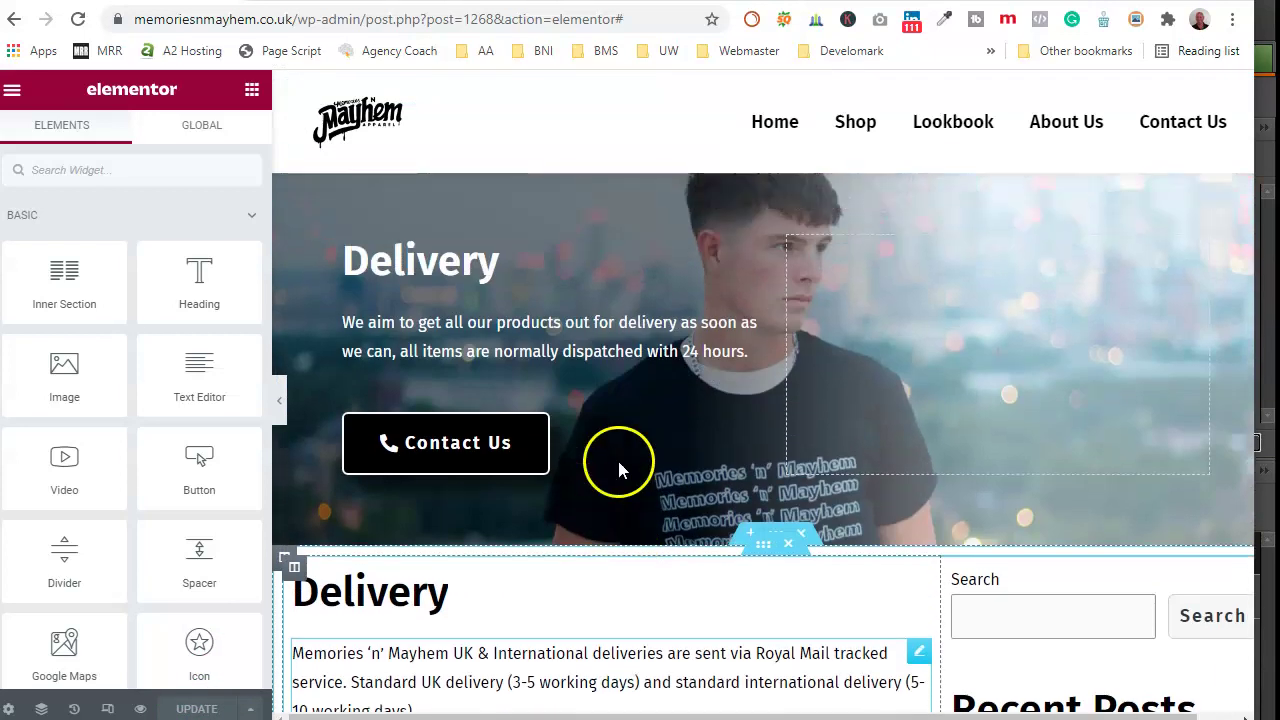